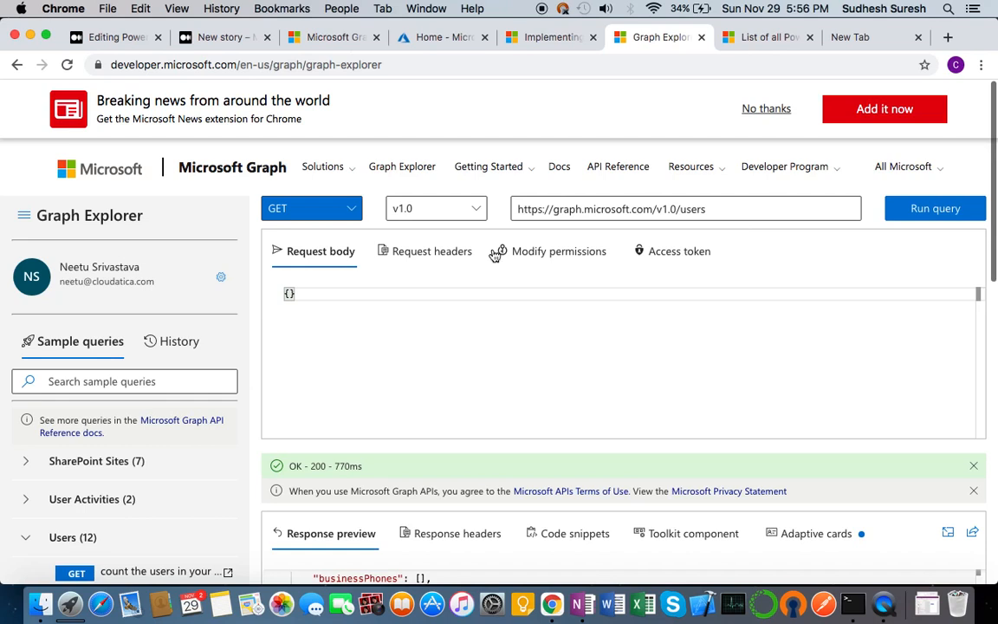
# Step: Examine the request headers, request body, response preview and response headers of the v1.0/users query, including its request URL
pyautogui.scroll(-5, 443, 418)
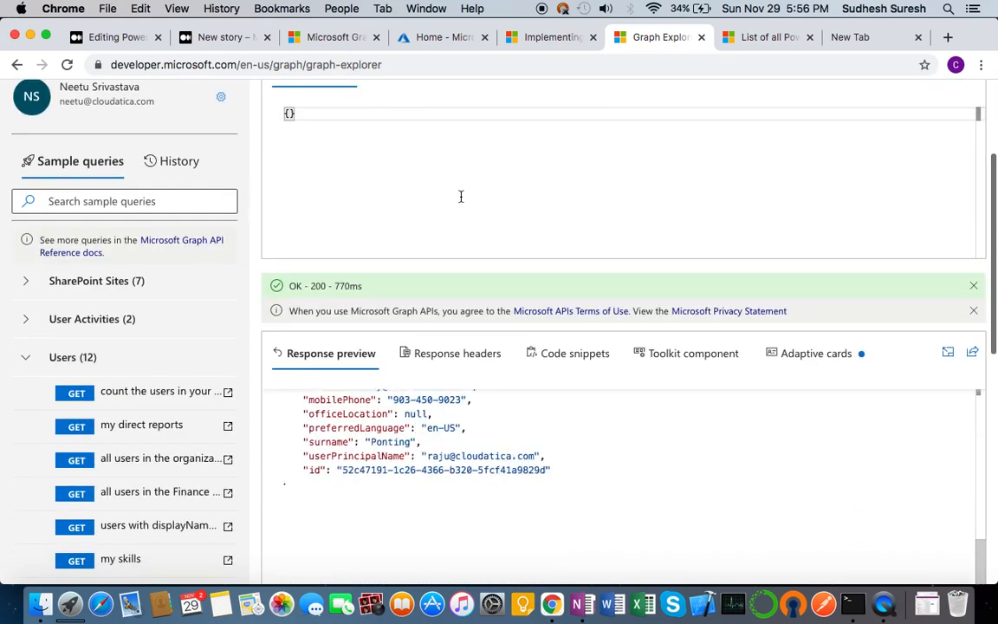
pyautogui.scroll(2, 461, 194)
pyautogui.click(459, 164)
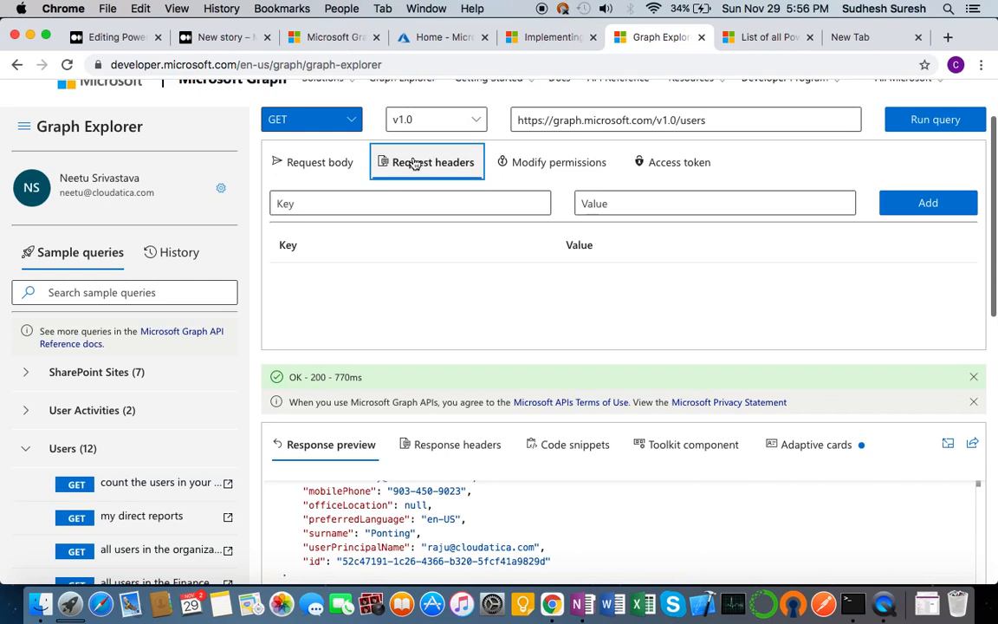
pyautogui.click(282, 163)
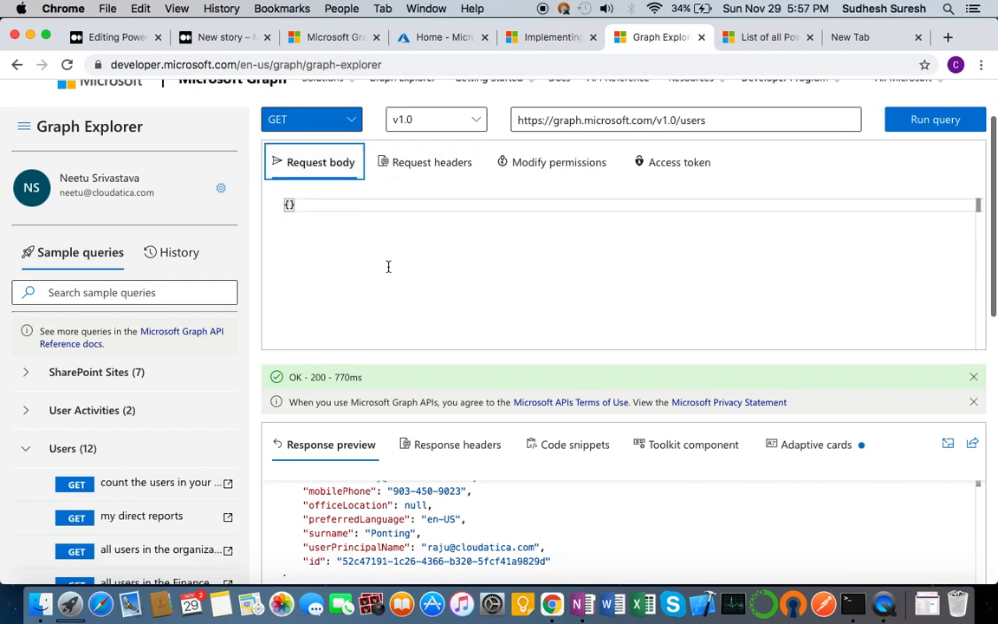
pyautogui.scroll(10, 355, 520)
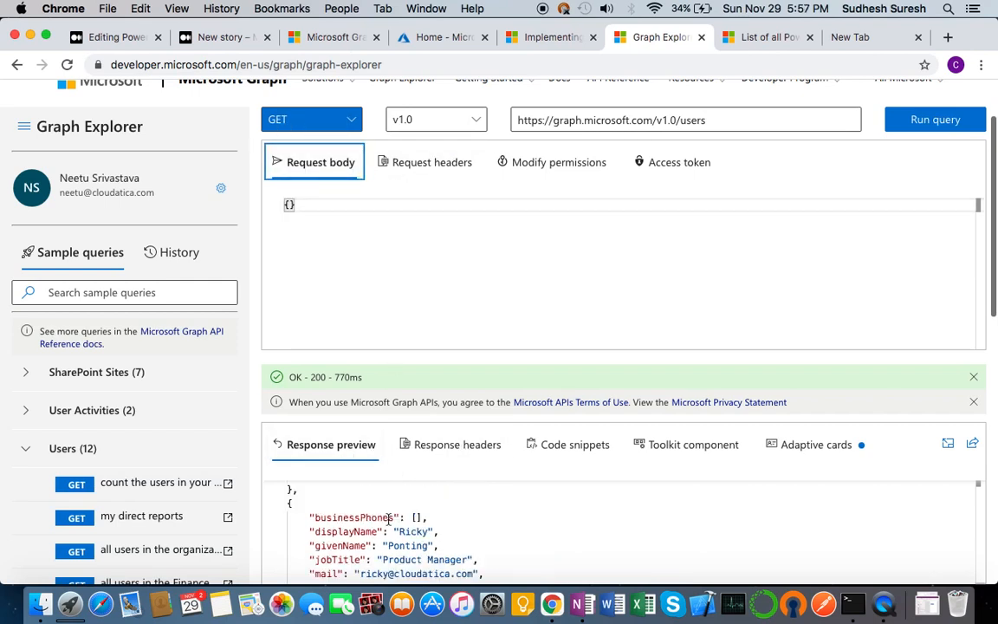
pyautogui.click(454, 445)
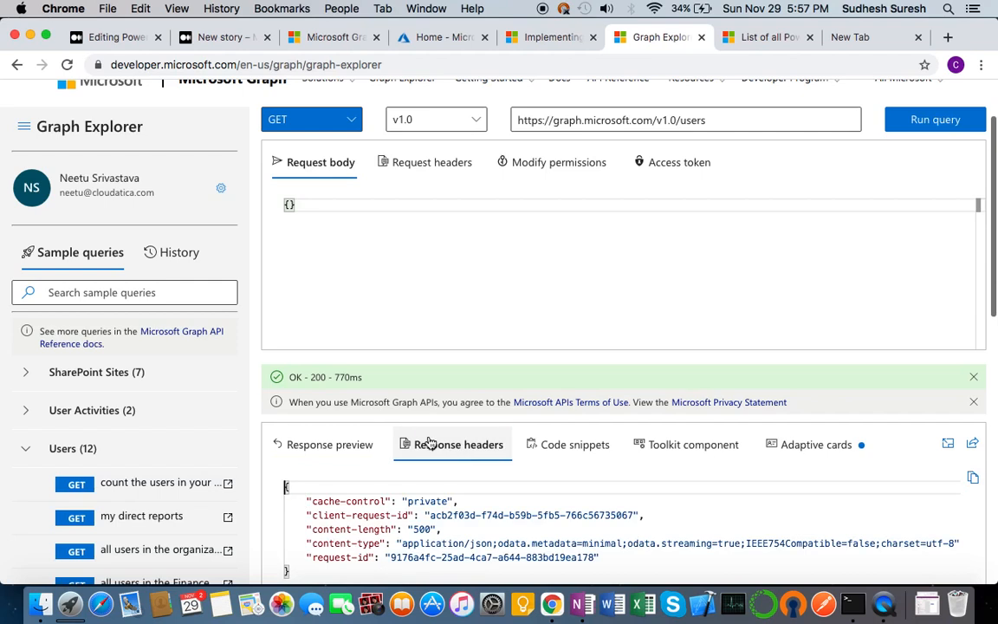
pyautogui.scroll(-2, 433, 347)
pyautogui.scroll(4, 399, 347)
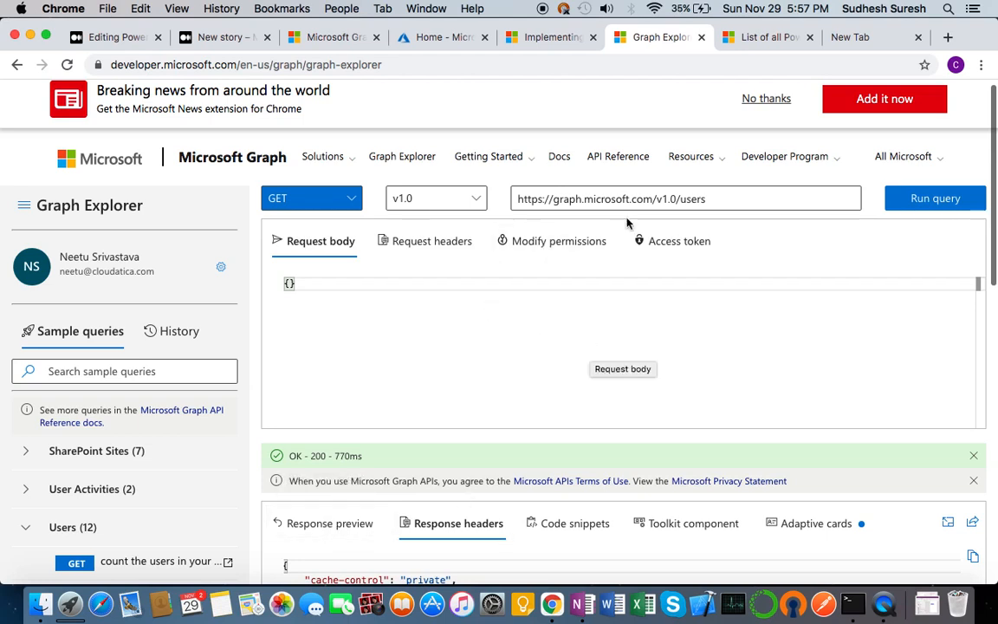
pyautogui.tripleClick(610, 200)
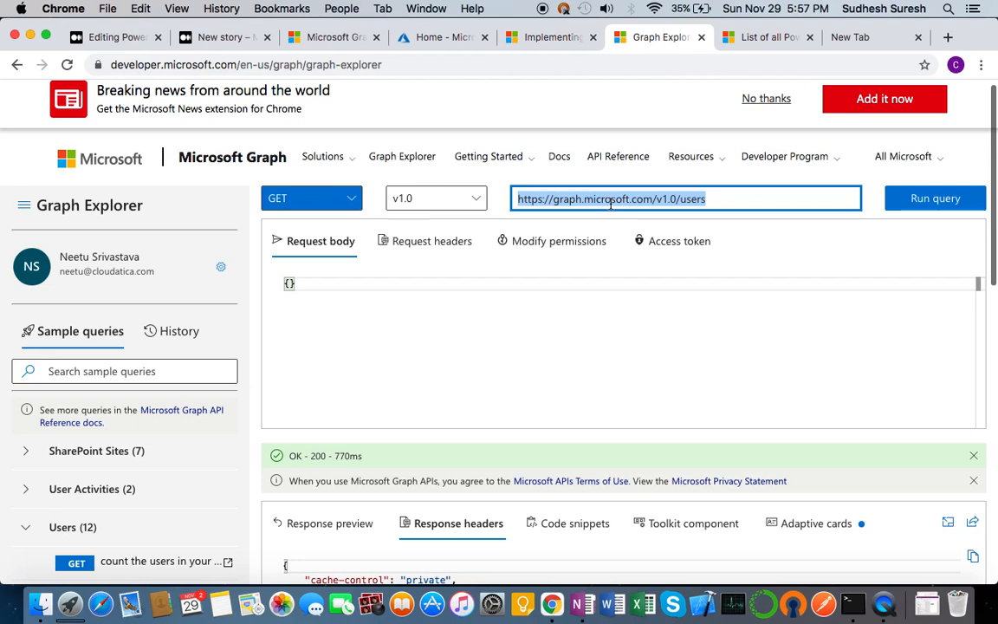
pyautogui.tripleClick(611, 202)
pyautogui.click(585, 200)
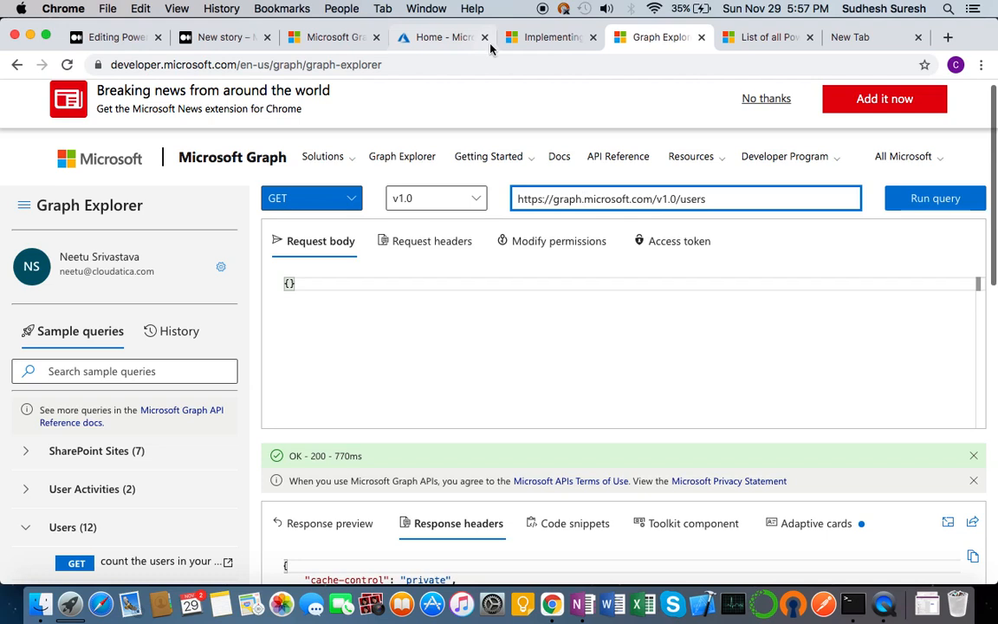
# Step: Switch to the Google Slides presentation, advance to the slide on registering an app in Azure Active Directory, and return to Graph Explorer
pyautogui.click(427, 9)
pyautogui.click(481, 159)
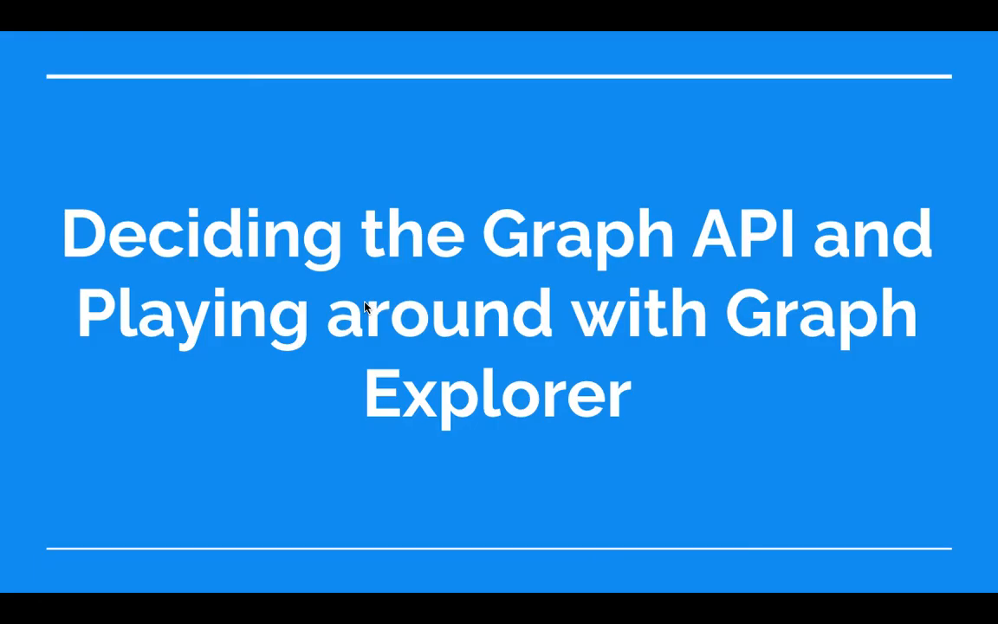
pyautogui.press('Right')
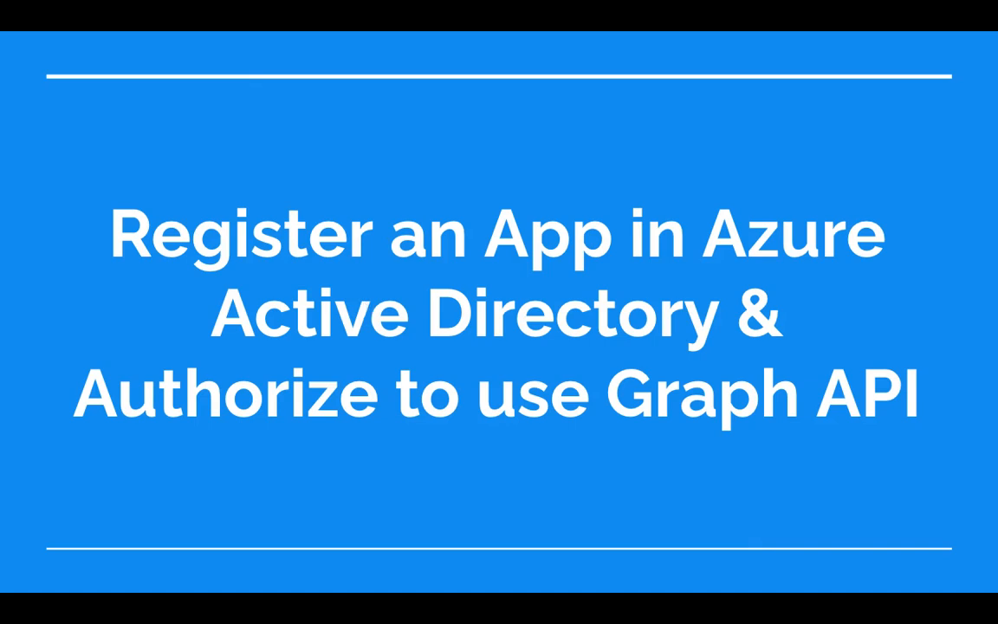
pyautogui.moveTo(468, 5)
pyautogui.click(426, 8)
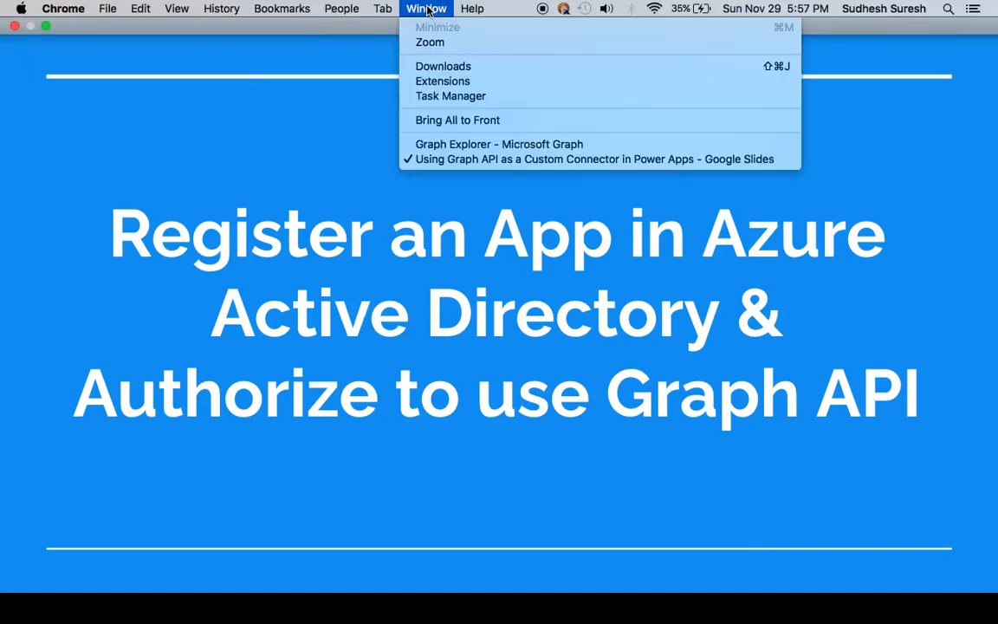
pyautogui.click(457, 145)
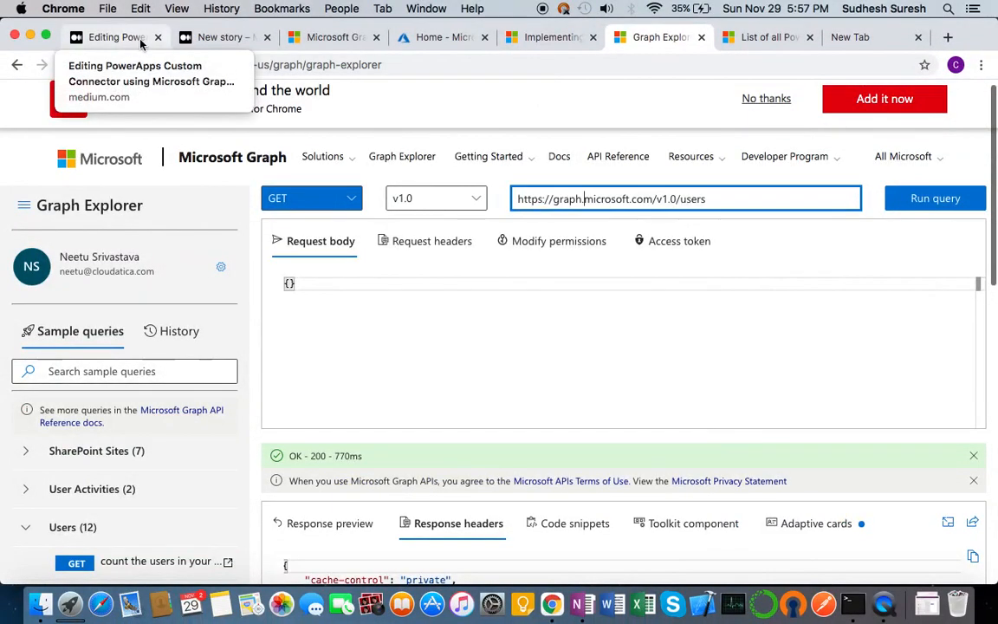
# Step: Switch to the Azure portal and open the app registrations of Azure Active Directory at a larger page zoom
pyautogui.click(446, 48)
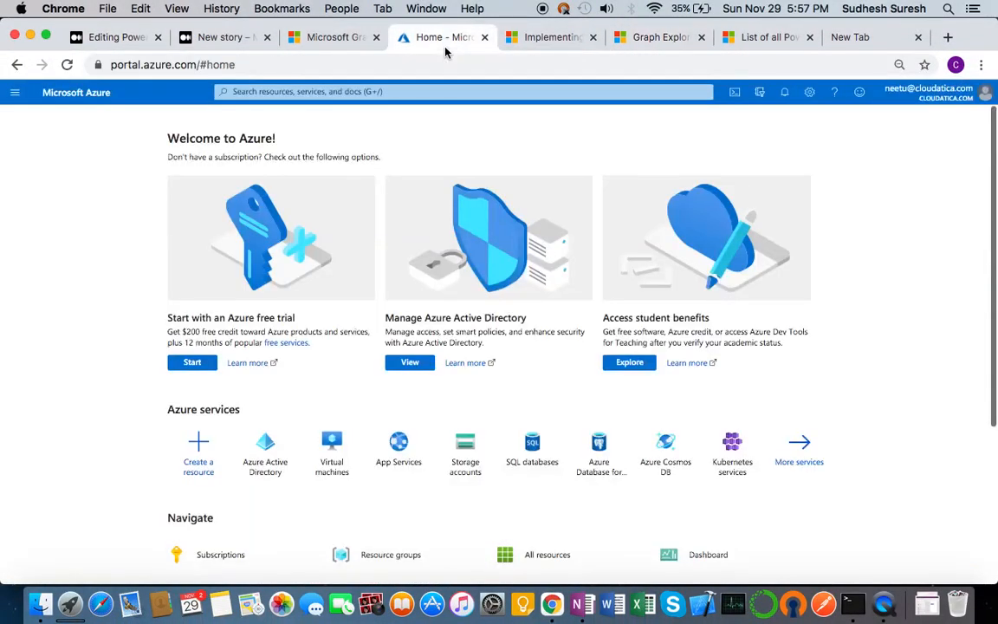
pyautogui.click(263, 463)
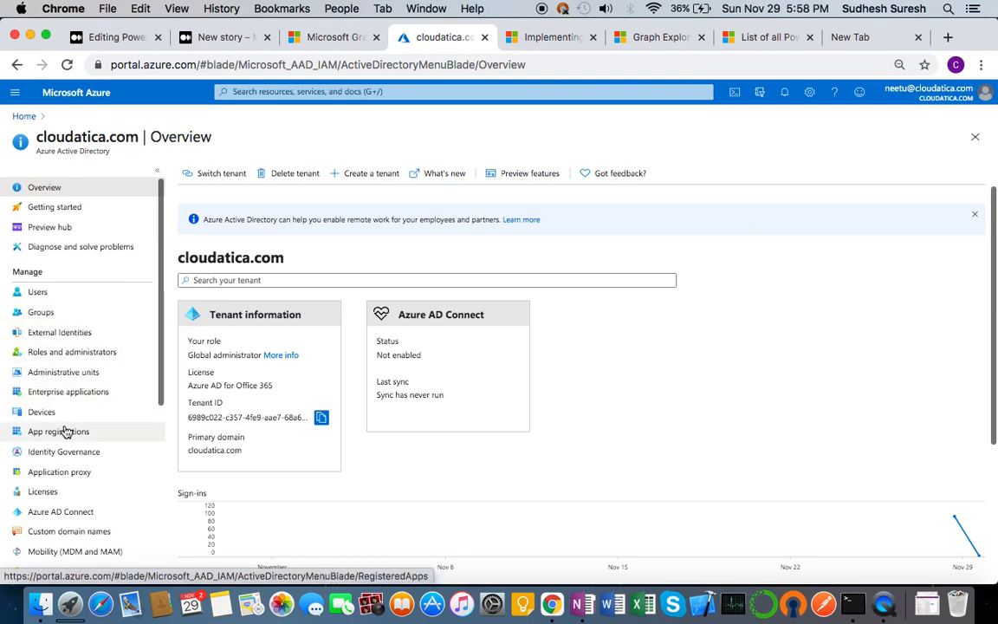
pyautogui.press('super+equal')
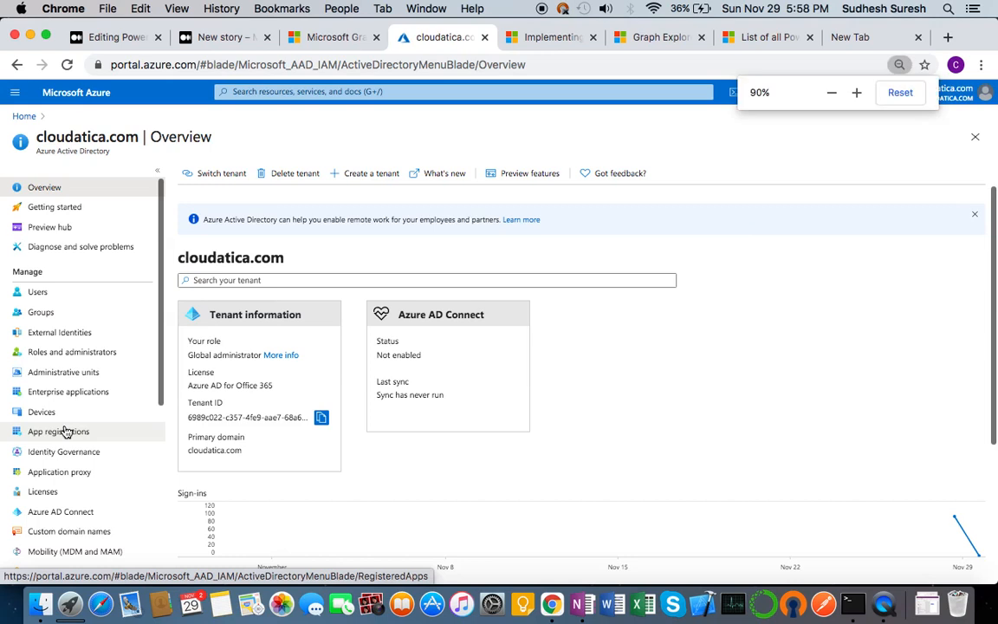
pyautogui.press('super+equal')
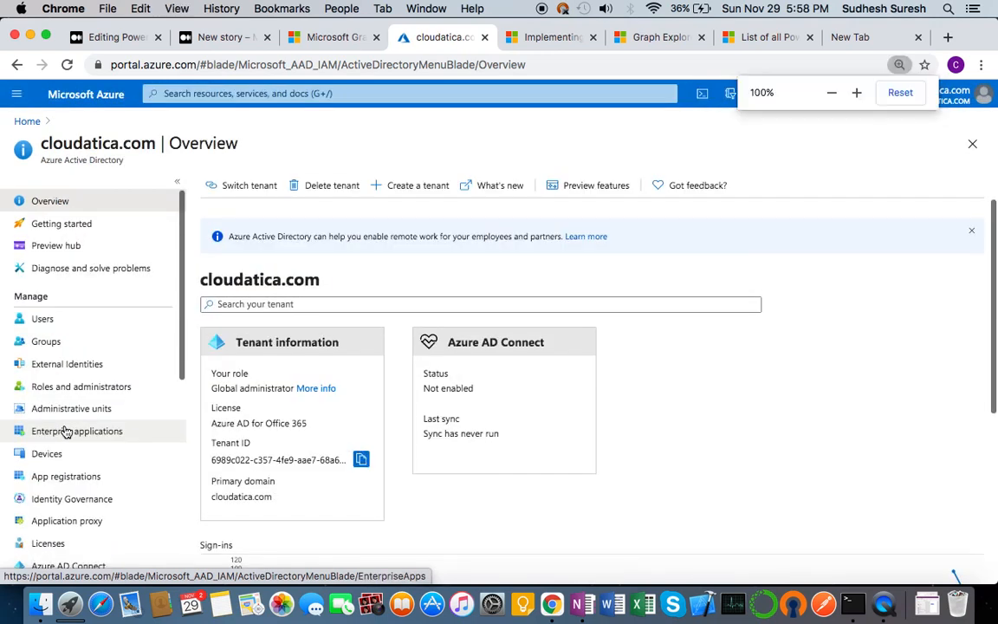
pyautogui.press('super+equal')
pyautogui.press('super+equal')
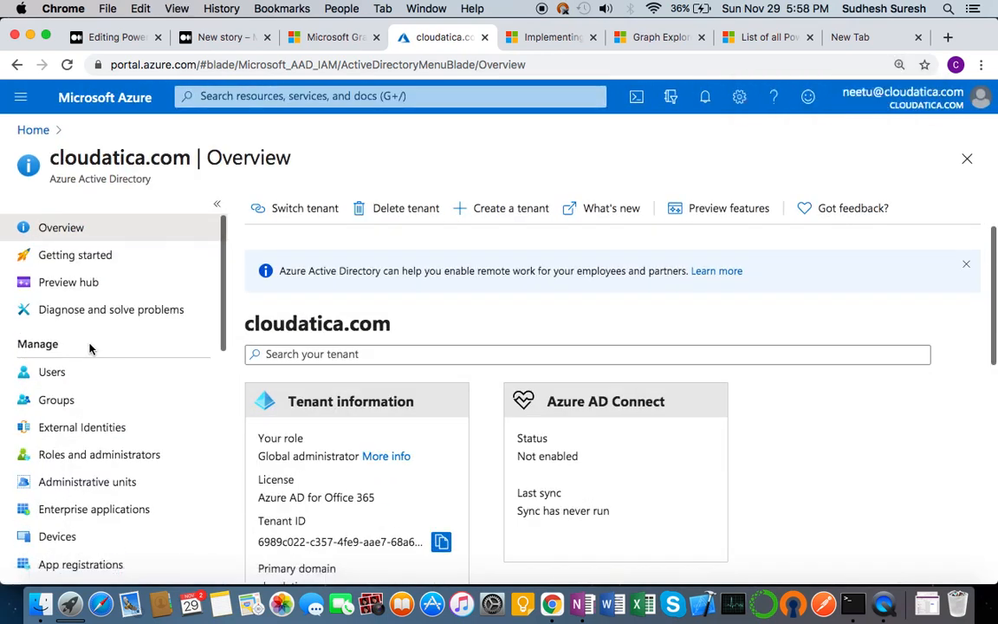
pyautogui.scroll(-3, 99, 473)
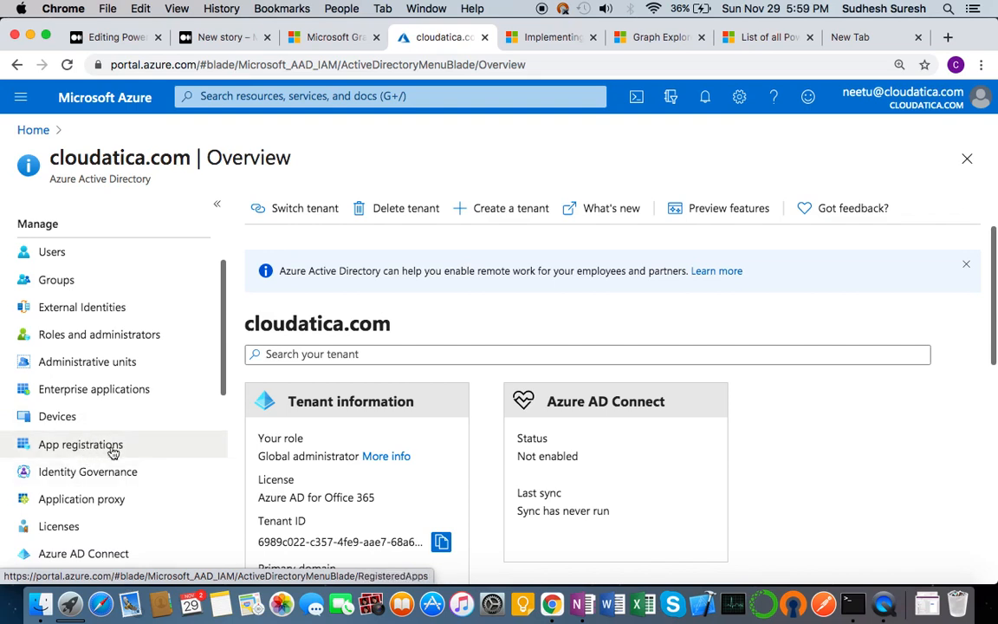
pyautogui.click(106, 448)
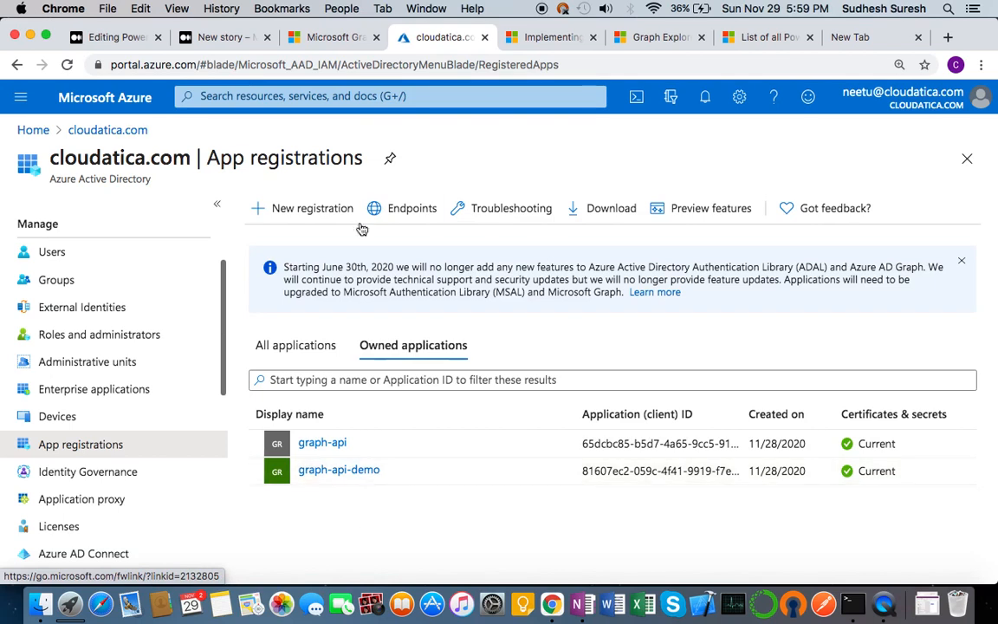
# Step: Start a new app registration named graph-demo and review its supported account types and redirect URI settings
pyautogui.click(309, 215)
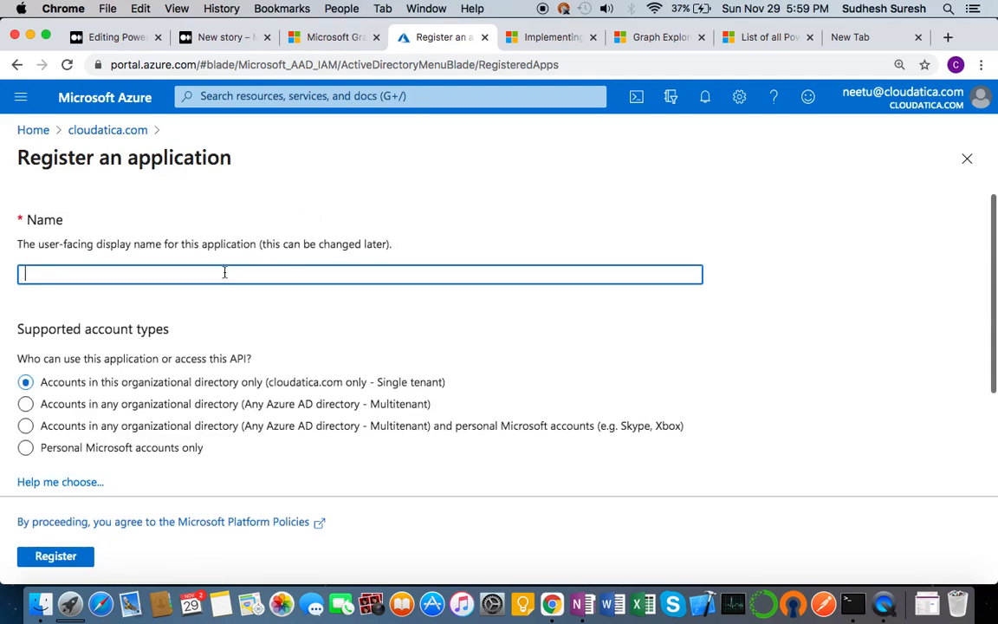
pyautogui.write('graph-demo')
pyautogui.scroll(-2, 282, 398)
pyautogui.scroll(2, 156, 315)
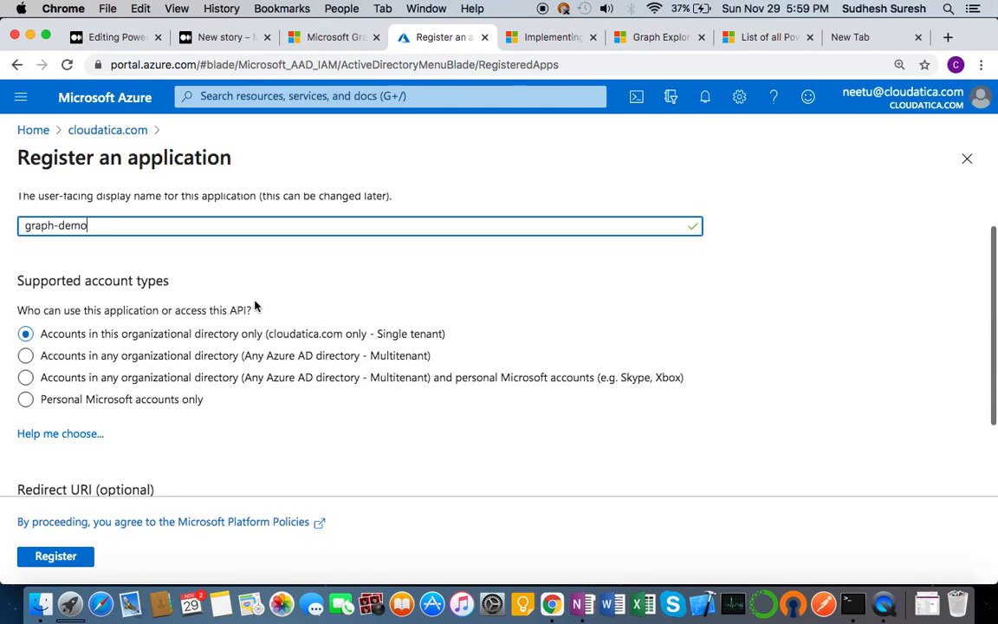
pyautogui.scroll(-3, 256, 305)
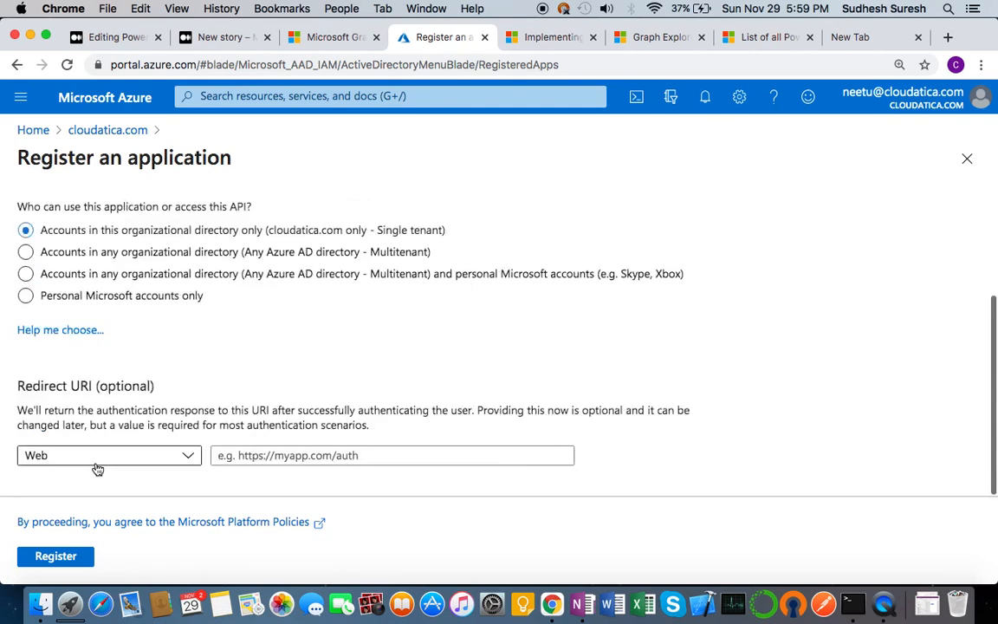
pyautogui.moveTo(38, 384); pyautogui.dragTo(153, 387)
pyautogui.click(160, 390)
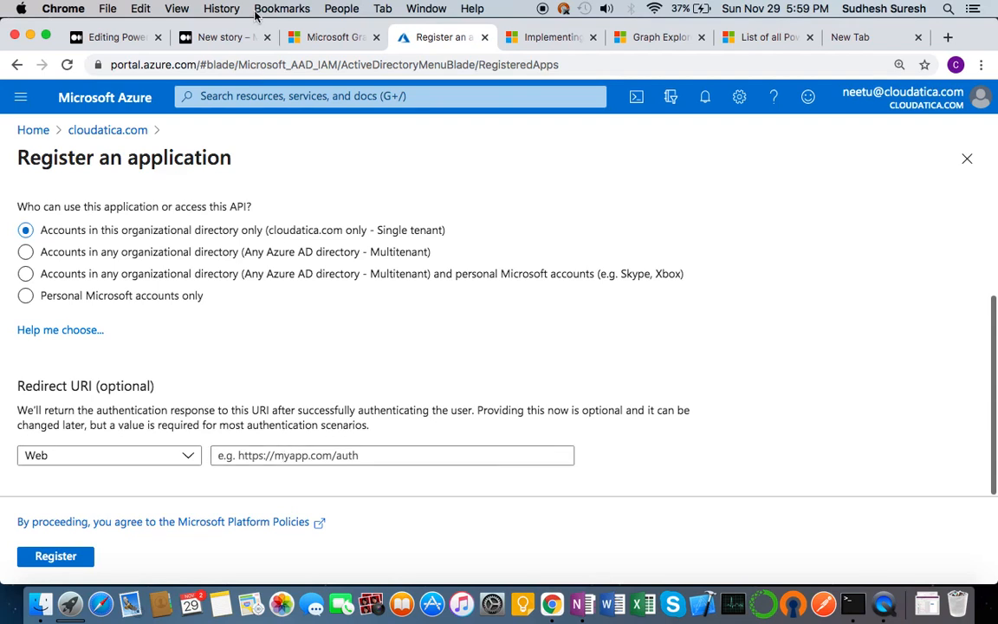
pyautogui.click(107, 38)
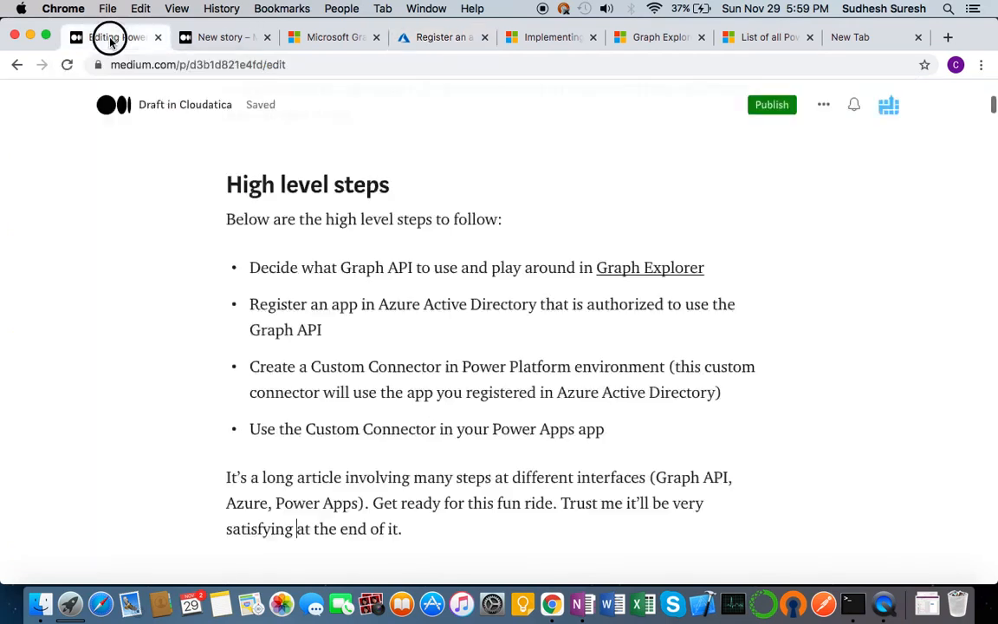
pyautogui.scroll(-10, 369, 317)
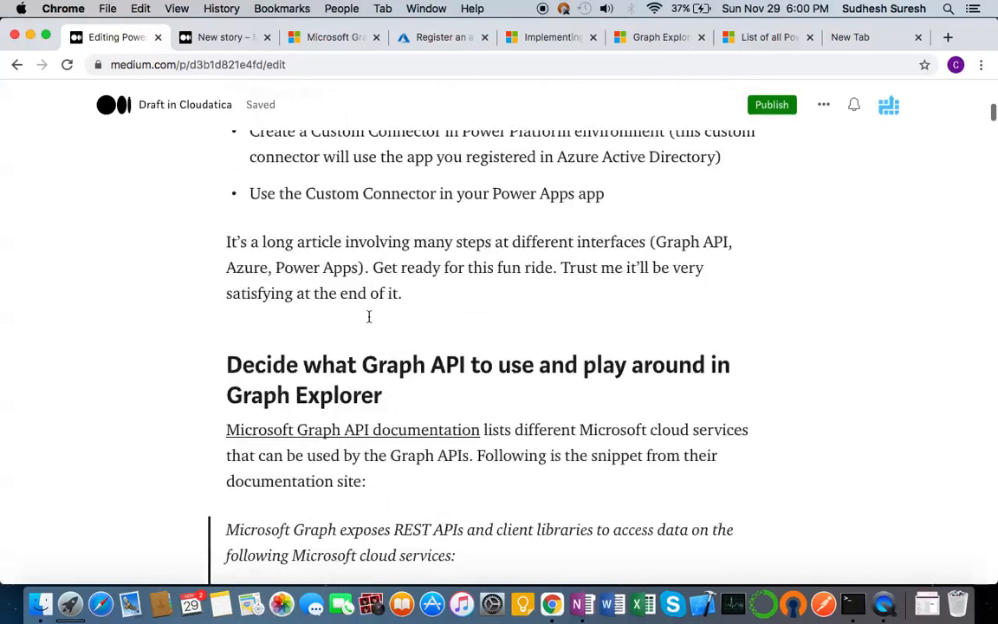
pyautogui.scroll(-15, 368, 317)
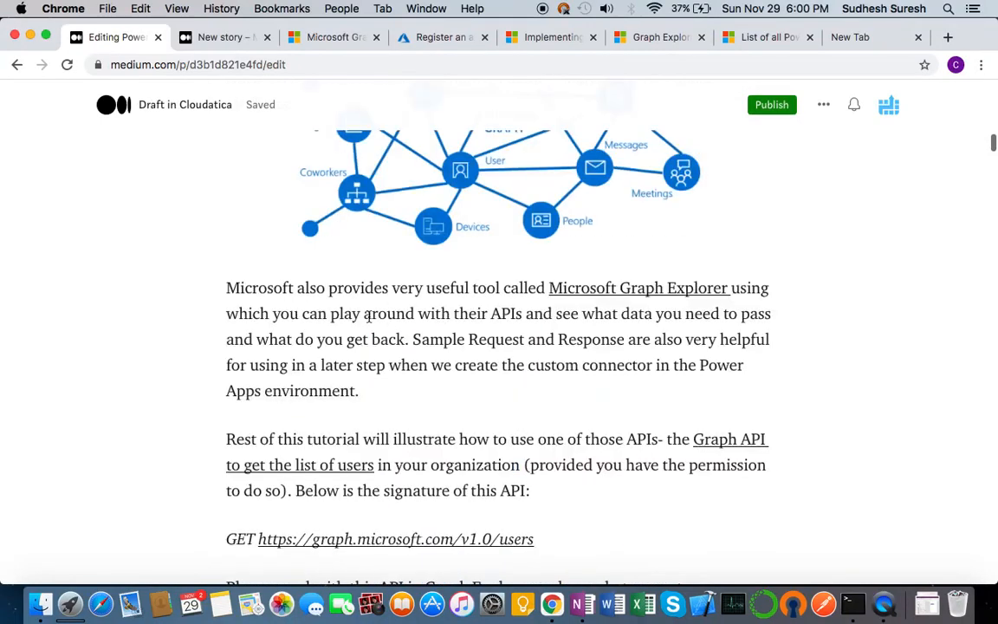
pyautogui.scroll(-8, 368, 317)
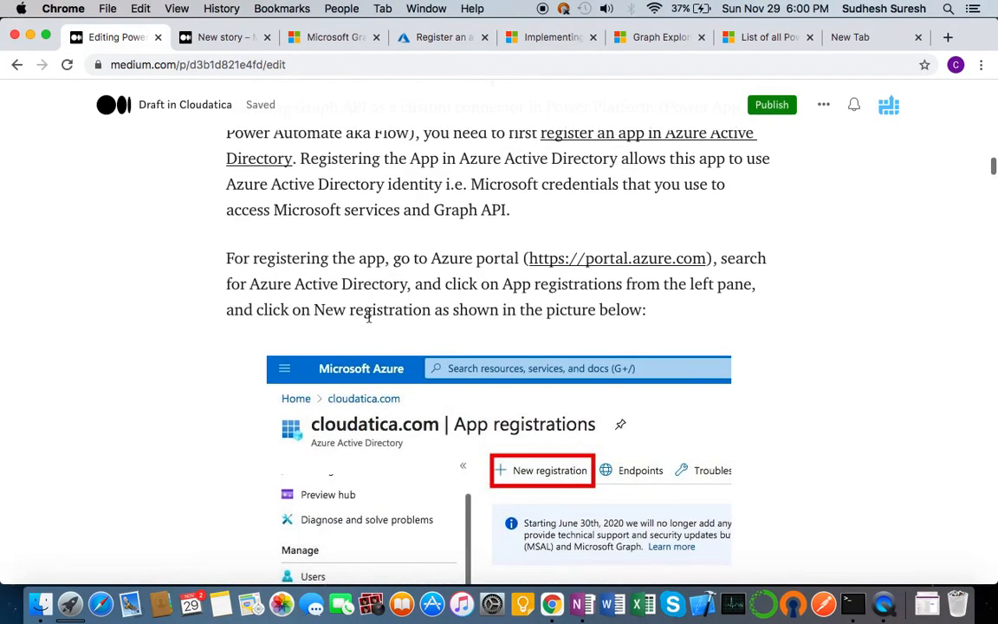
pyautogui.scroll(-10, 368, 317)
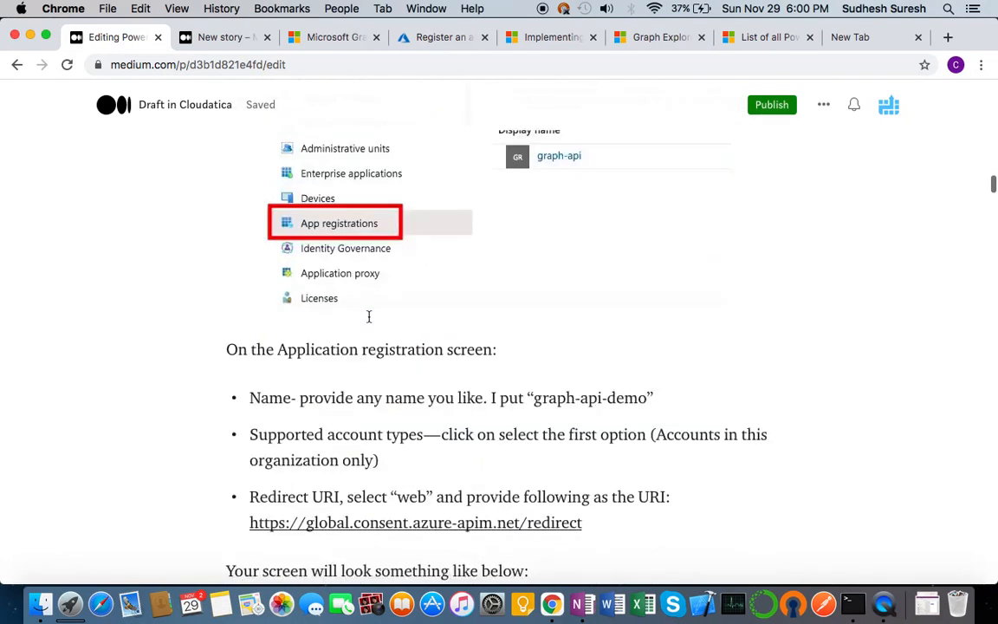
pyautogui.scroll(-2, 369, 317)
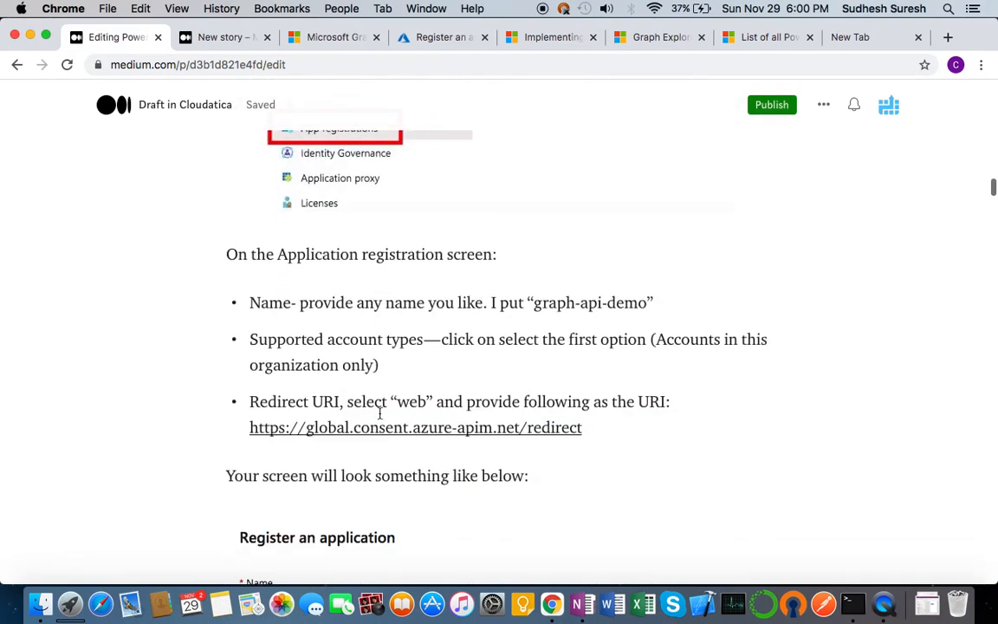
pyautogui.click(582, 427)
pyautogui.keyDown('shift'); pyautogui.click(248, 427); pyautogui.keyUp('shift')
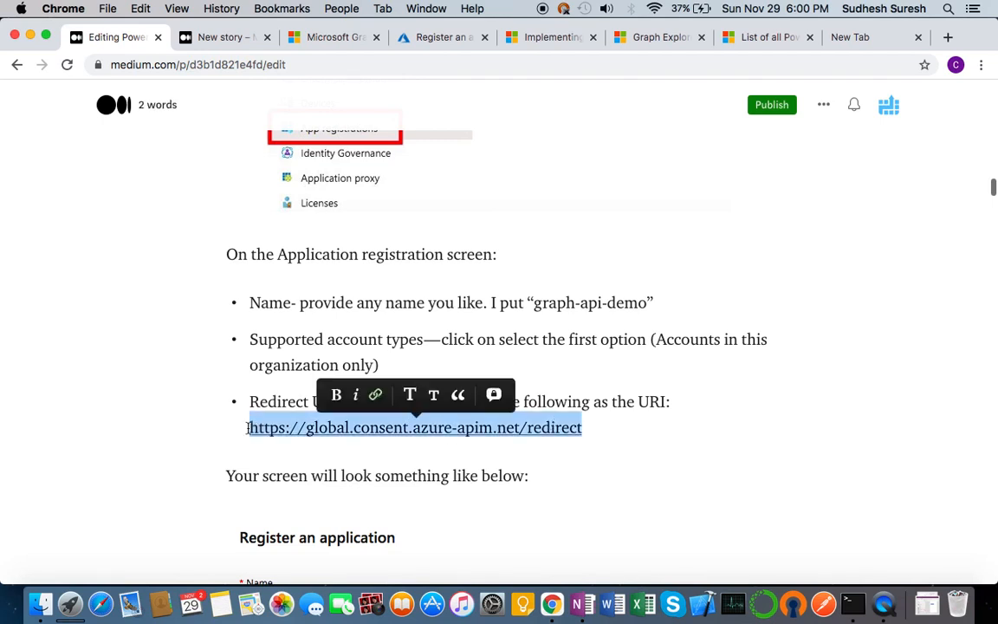
pyautogui.press('super+c')
pyautogui.click(452, 37)
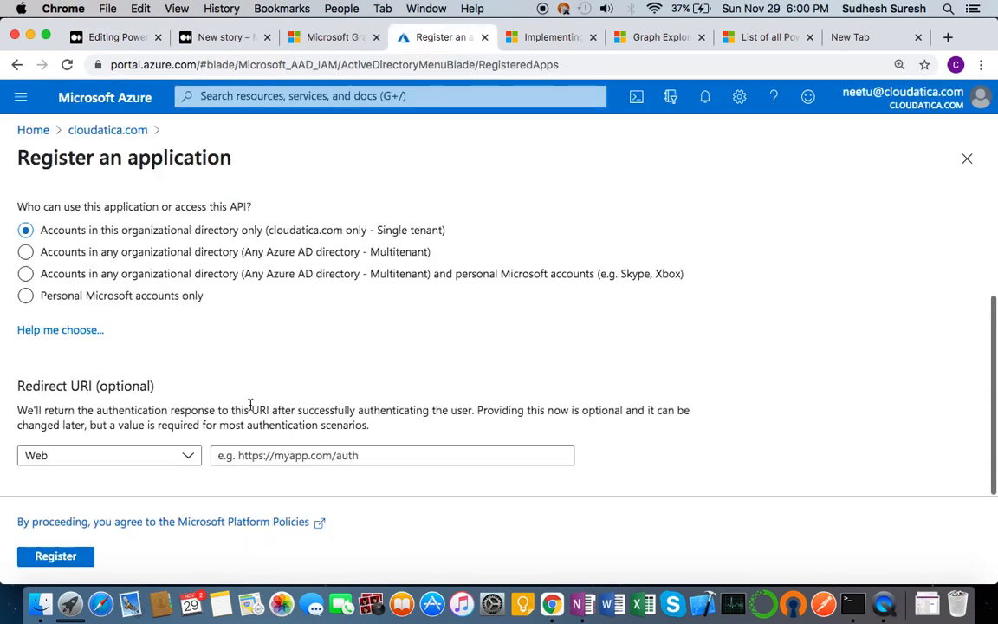
pyautogui.click(274, 456)
pyautogui.press('super+v')
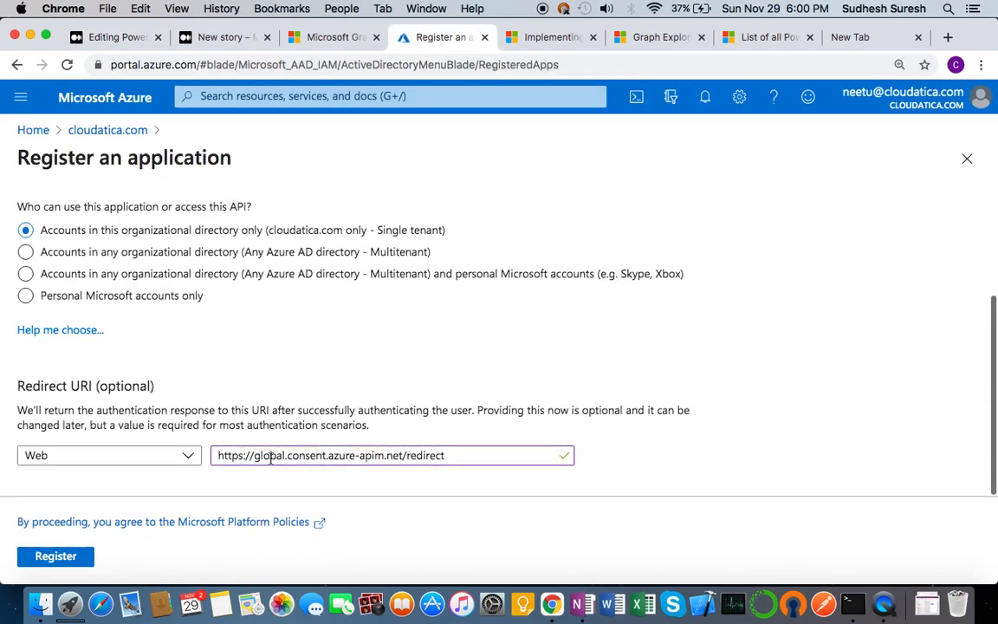
pyautogui.click(53, 562)
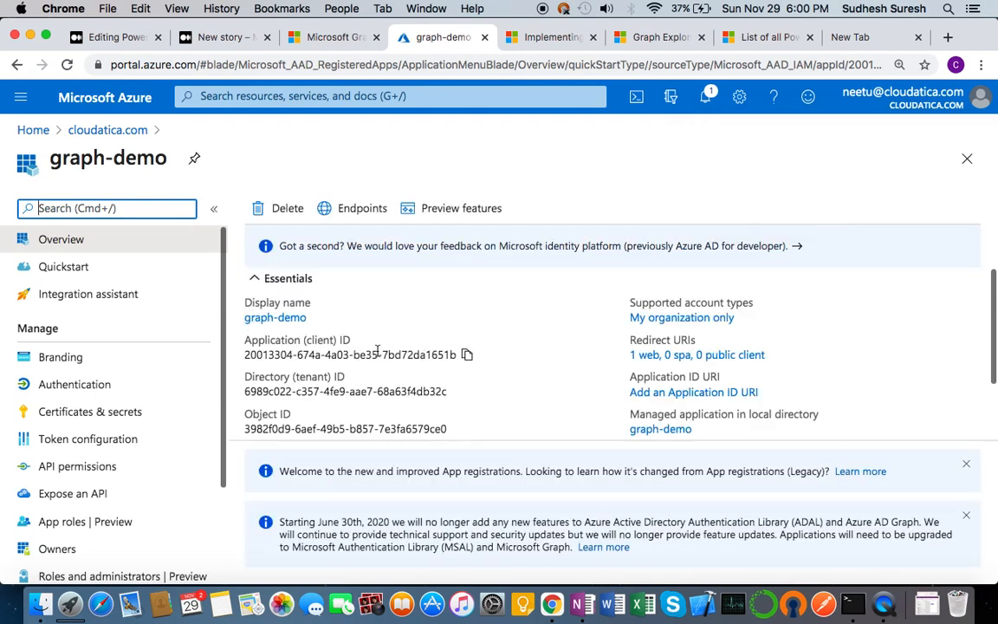
# Step: Copy the application (client) ID of graph-demo, check the registration instructions in the Medium draft, and return to the Azure portal
pyautogui.click(467, 356)
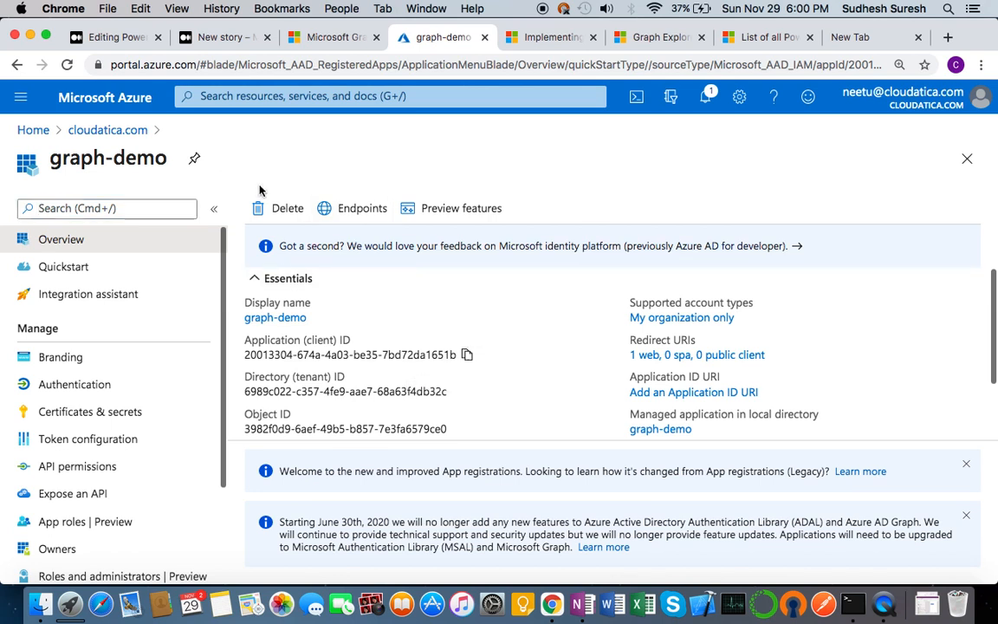
pyautogui.click(129, 38)
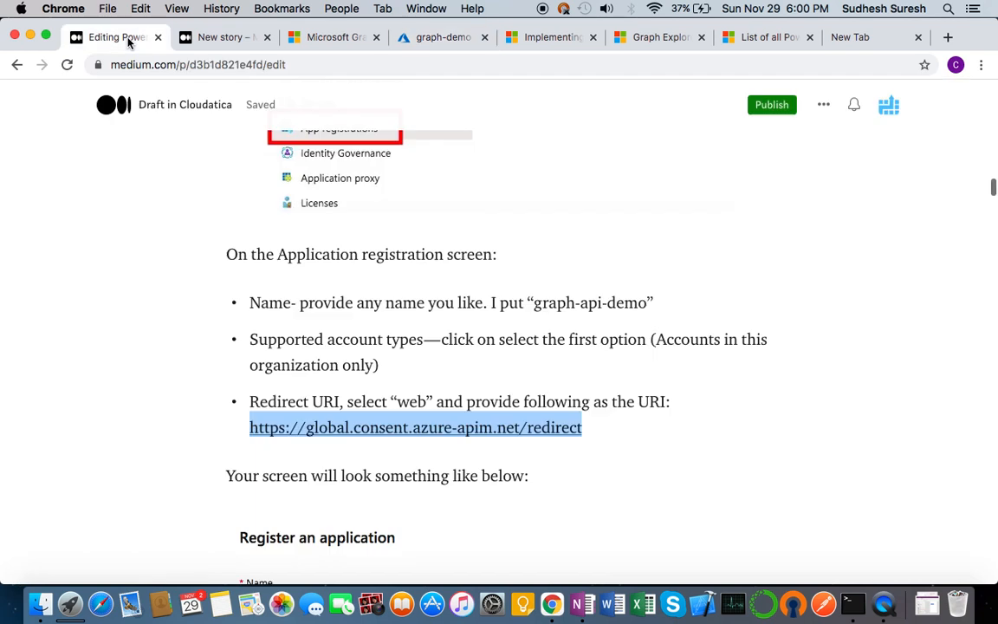
pyautogui.click(372, 363)
pyautogui.scroll(-3, 371, 359)
pyautogui.scroll(-3, 371, 358)
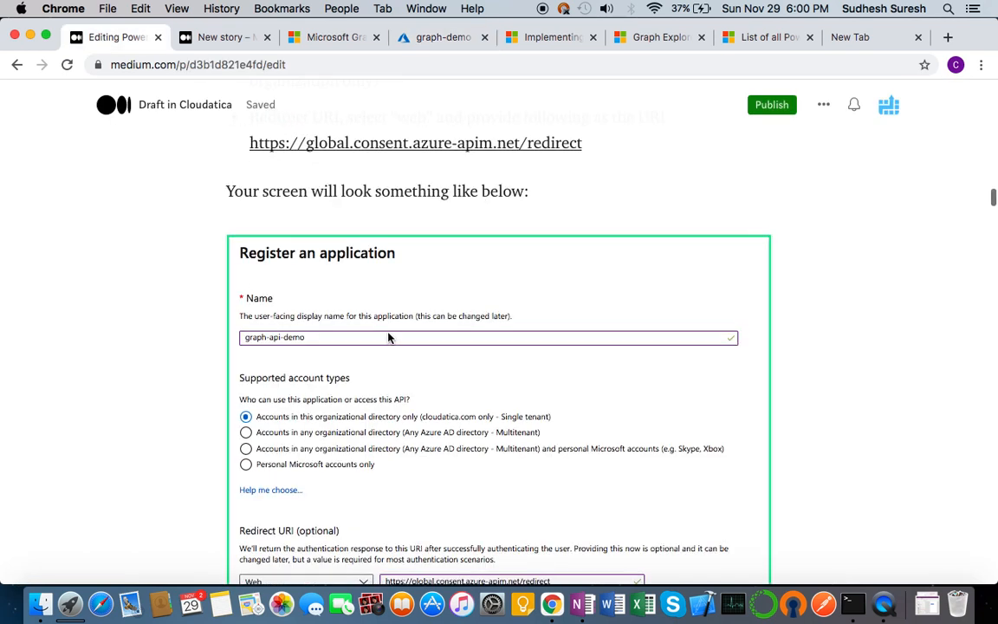
pyautogui.click(847, 35)
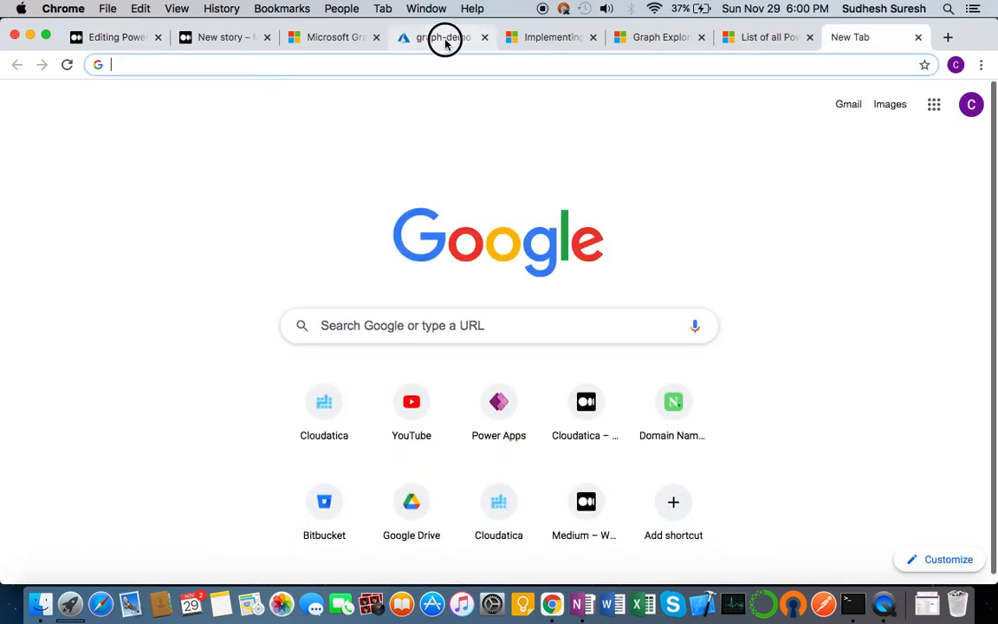
pyautogui.click(446, 39)
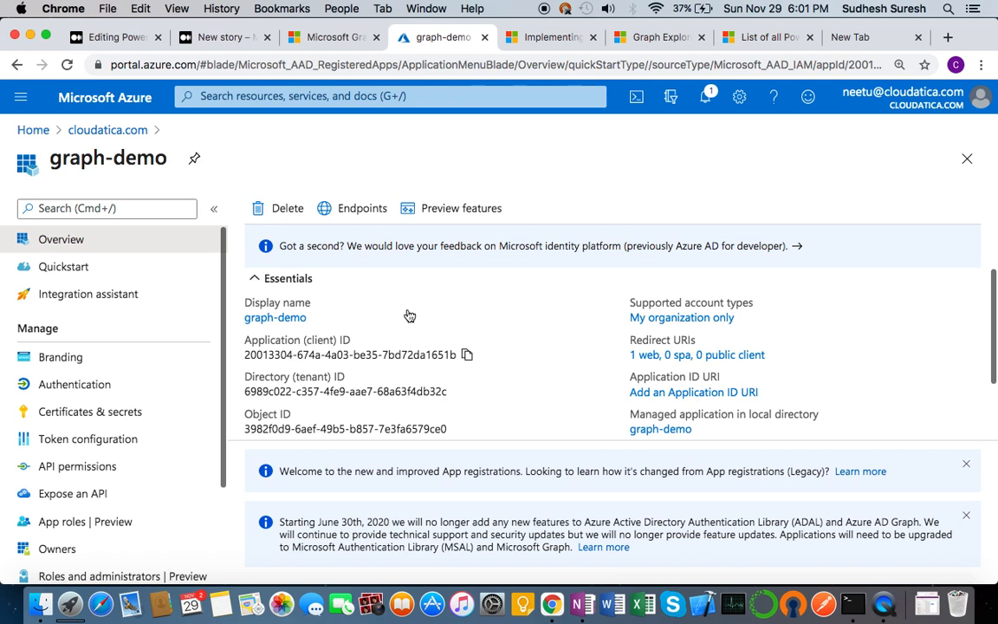
# Step: Switch to the Notes app, create a new note and paste the copied application (client) ID into it
pyautogui.click(878, 40)
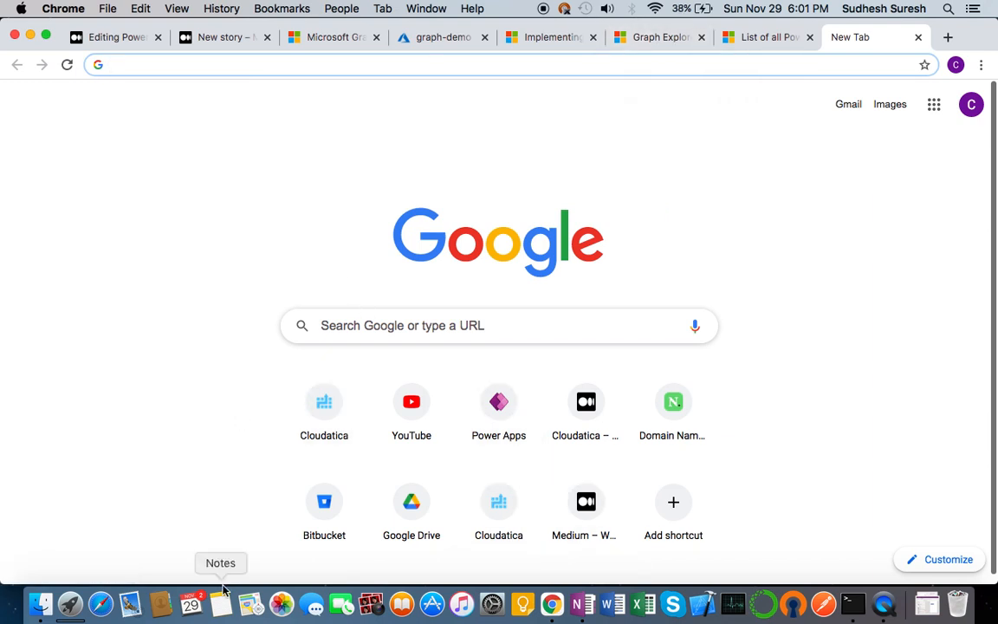
pyautogui.click(219, 609)
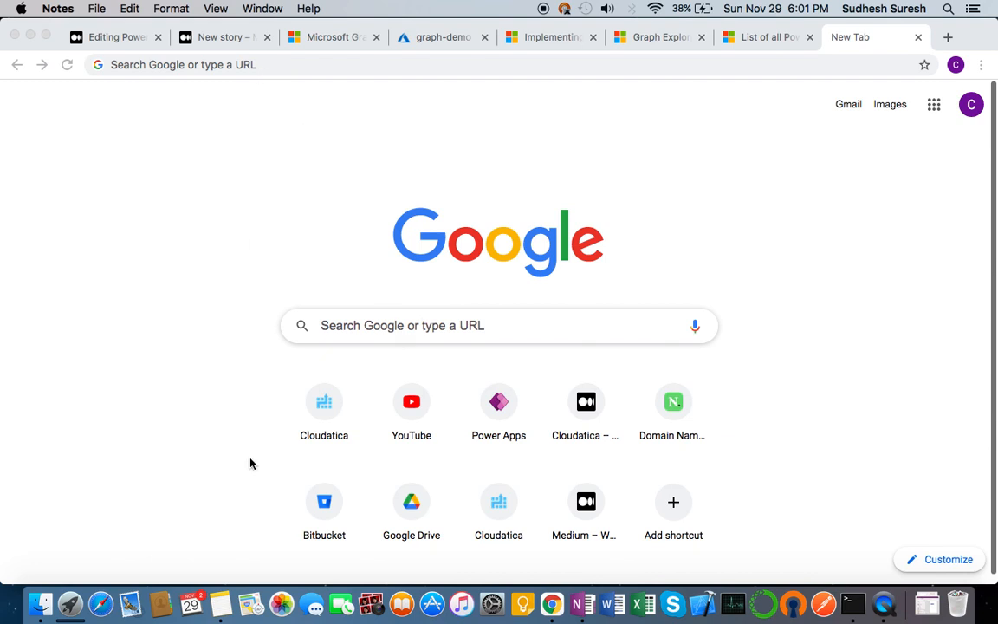
pyautogui.click(221, 609)
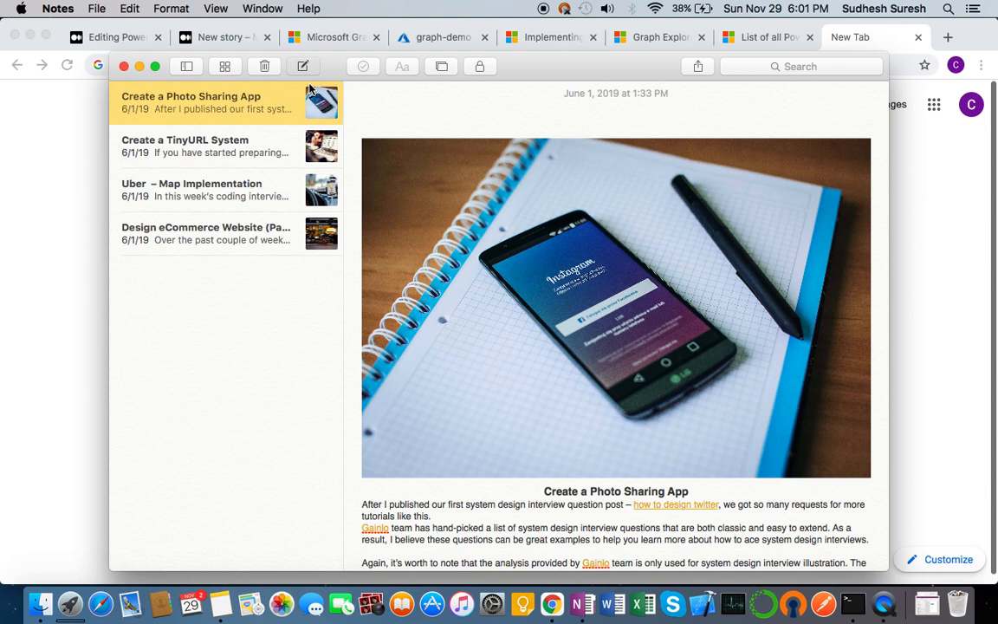
pyautogui.click(308, 73)
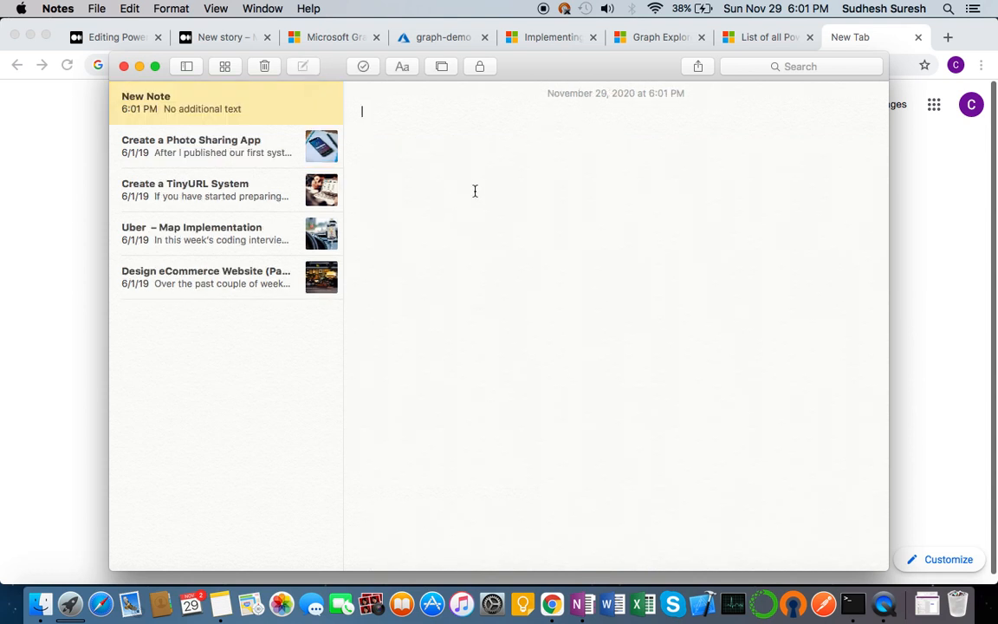
pyautogui.press('super+v')
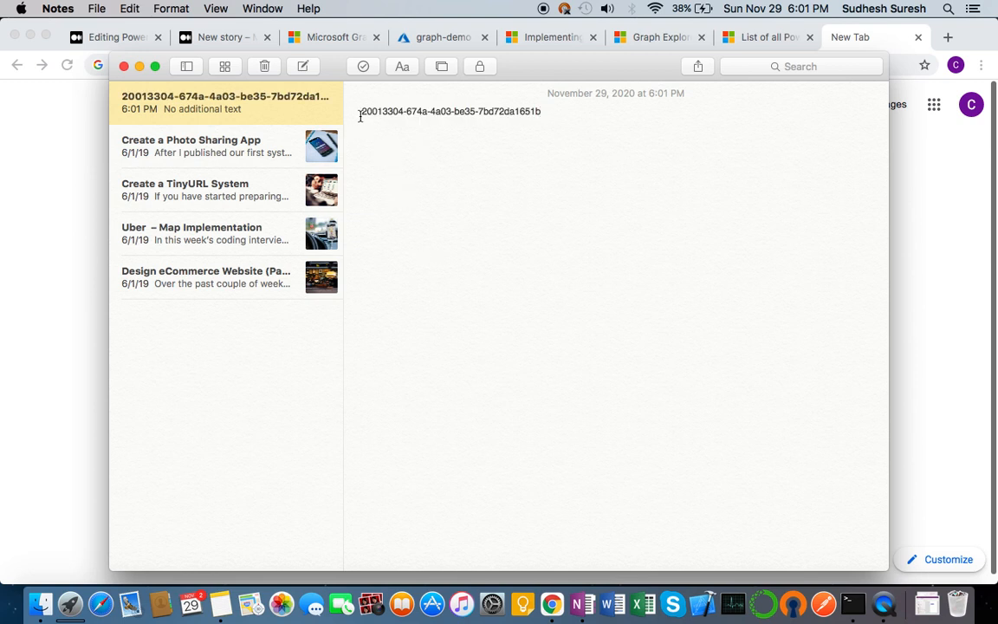
# Step: Label the pasted ID in the note with "client id:" on its own line and add a client secret label below it
pyautogui.click(361, 116)
pyautogui.write('client id:')
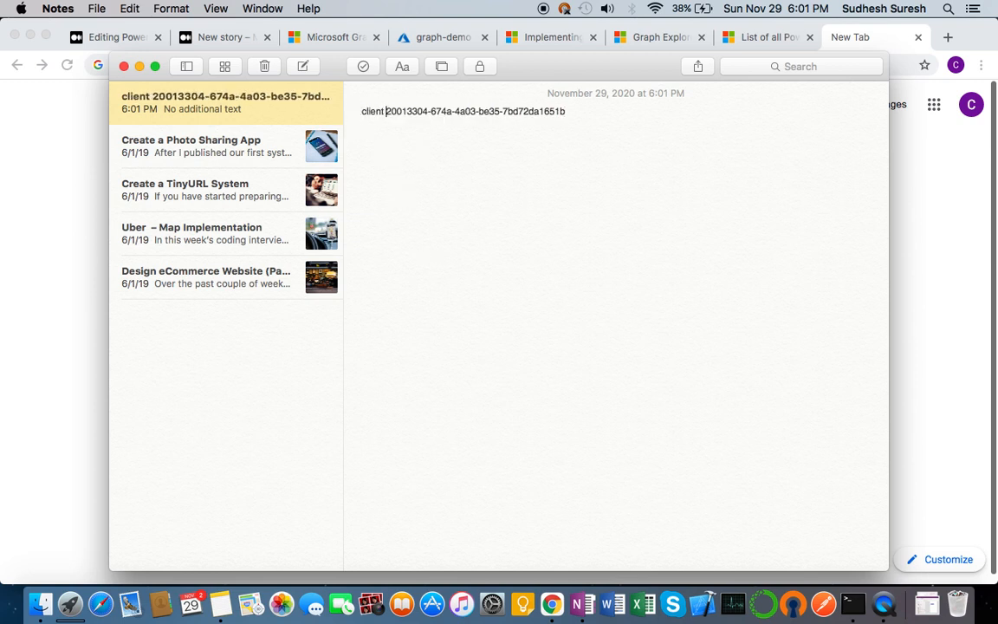
pyautogui.press('Return')
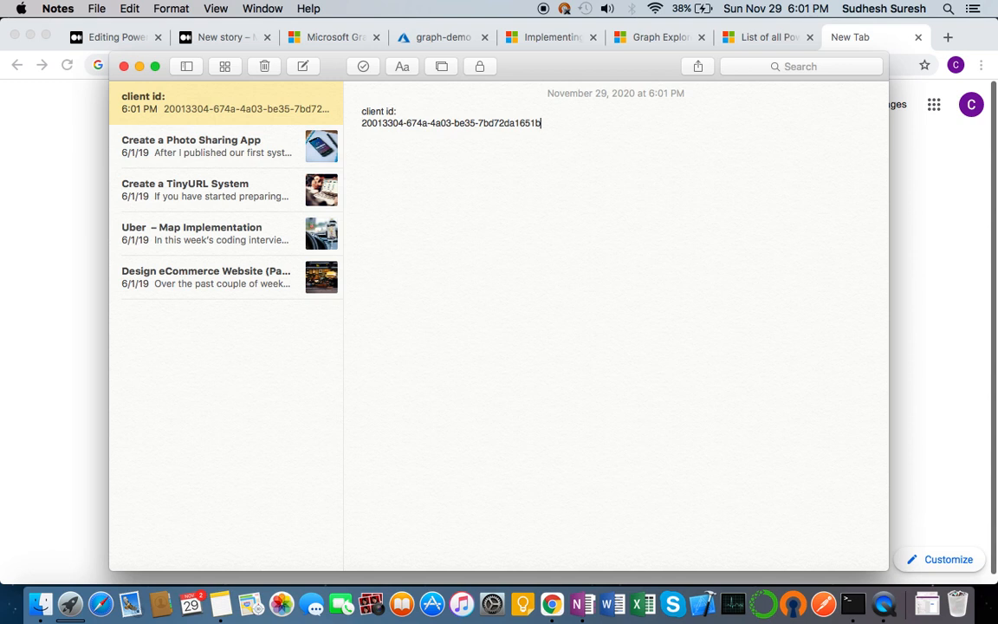
pyautogui.write('lient secret:')
# Step: Switch back to the Azure portal in Chrome and open the API permissions of the graph-demo app
pyautogui.press('super+Tab')
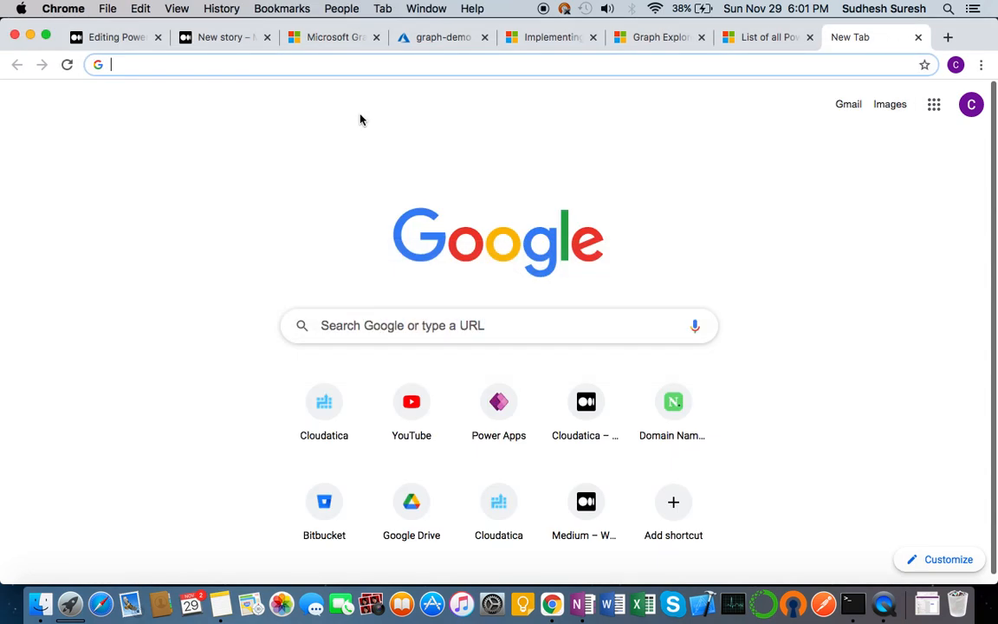
pyautogui.click(116, 40)
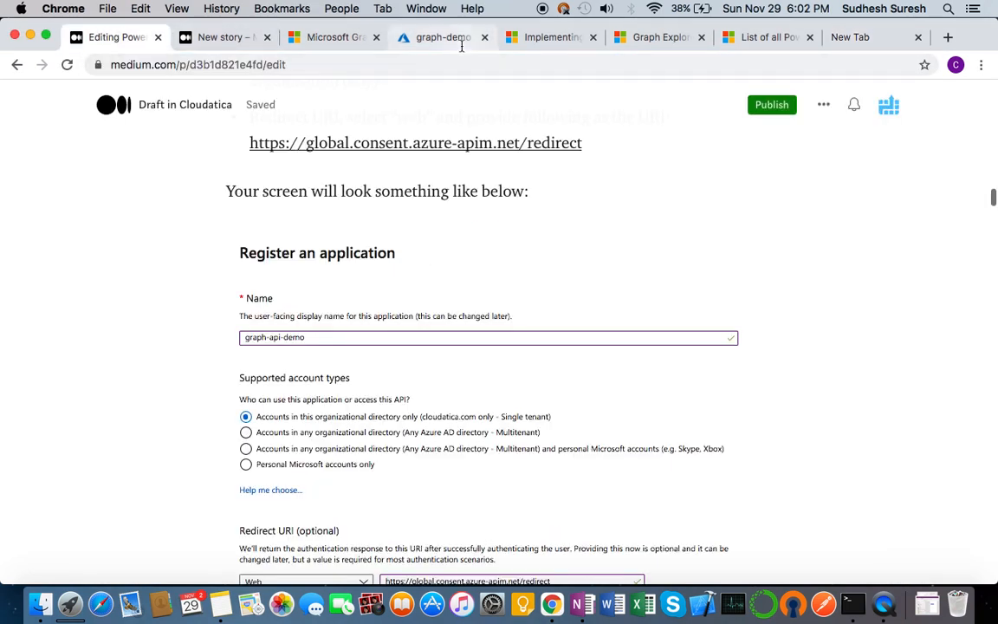
pyautogui.click(433, 40)
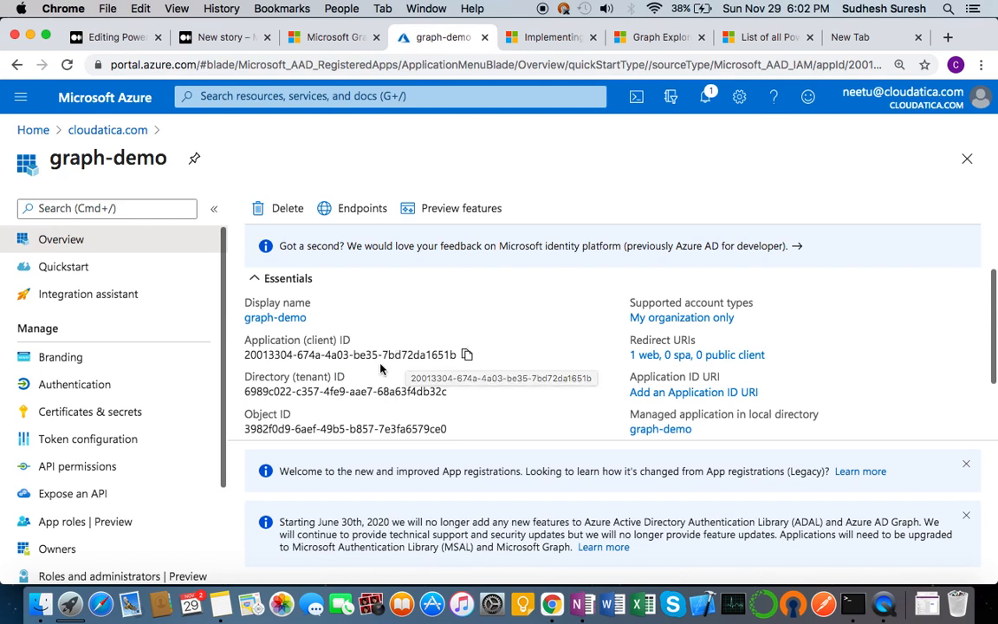
pyautogui.scroll(-3, 77, 468)
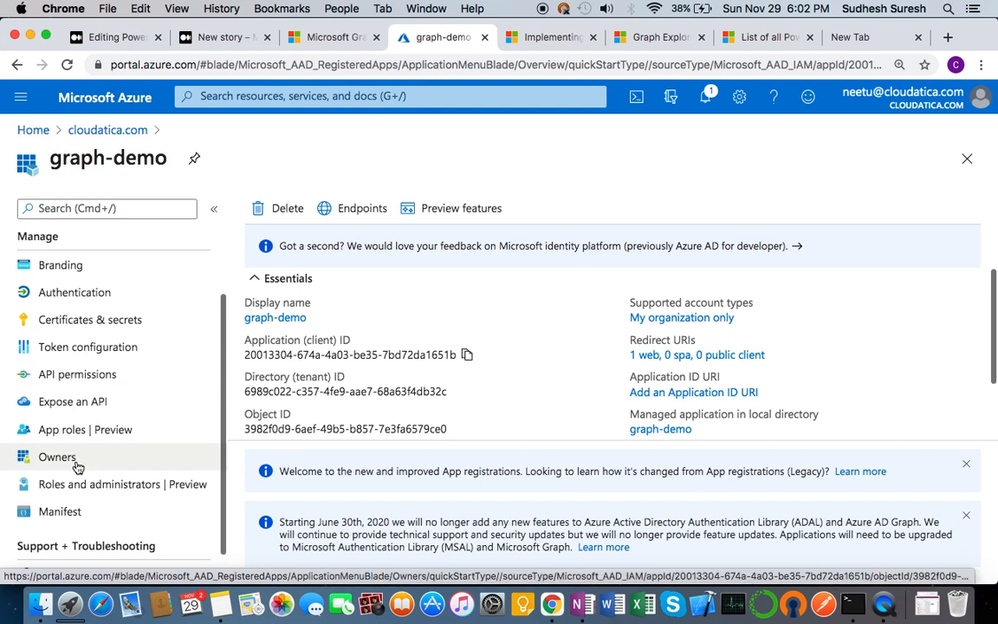
pyautogui.click(91, 379)
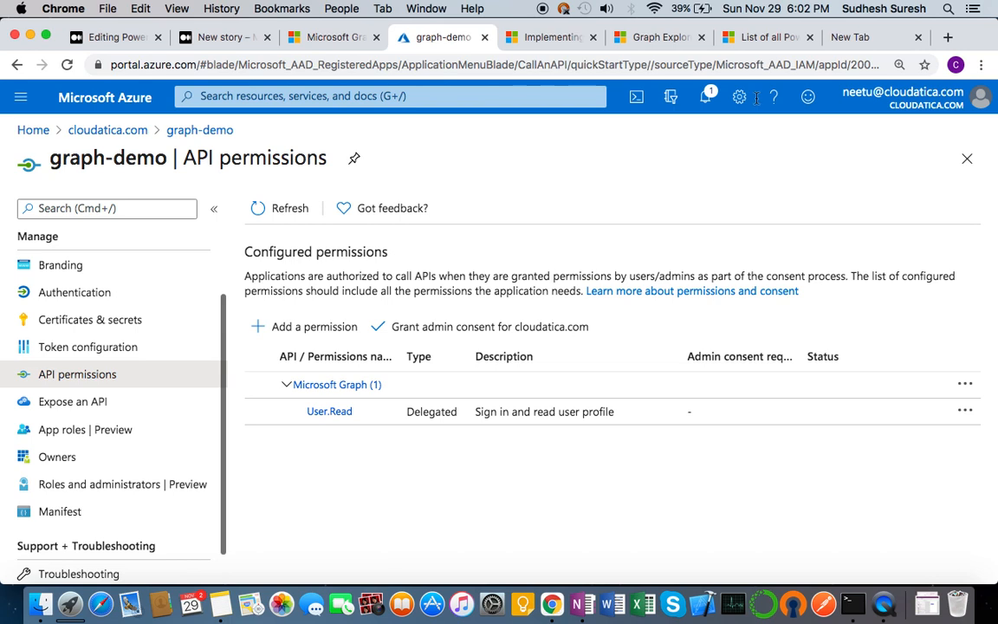
pyautogui.click(667, 40)
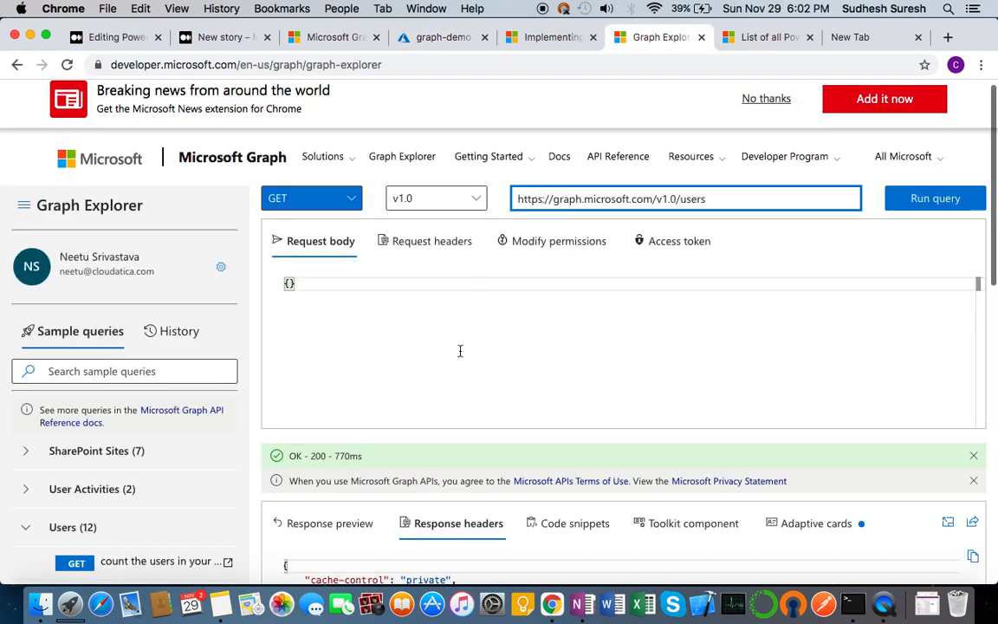
pyautogui.scroll(-1, 459, 350)
pyautogui.scroll(1, 460, 350)
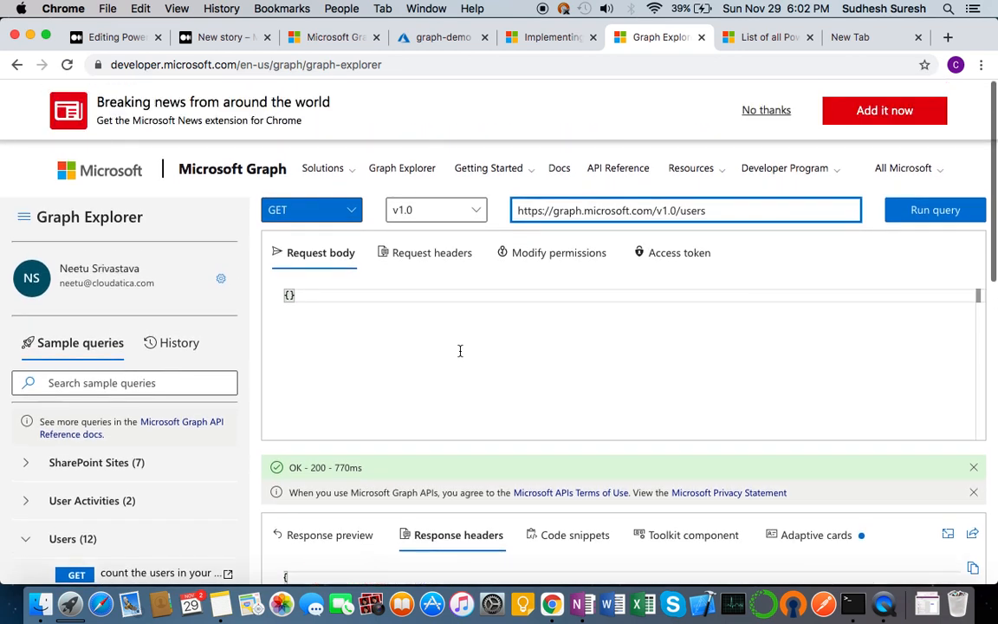
pyautogui.click(571, 253)
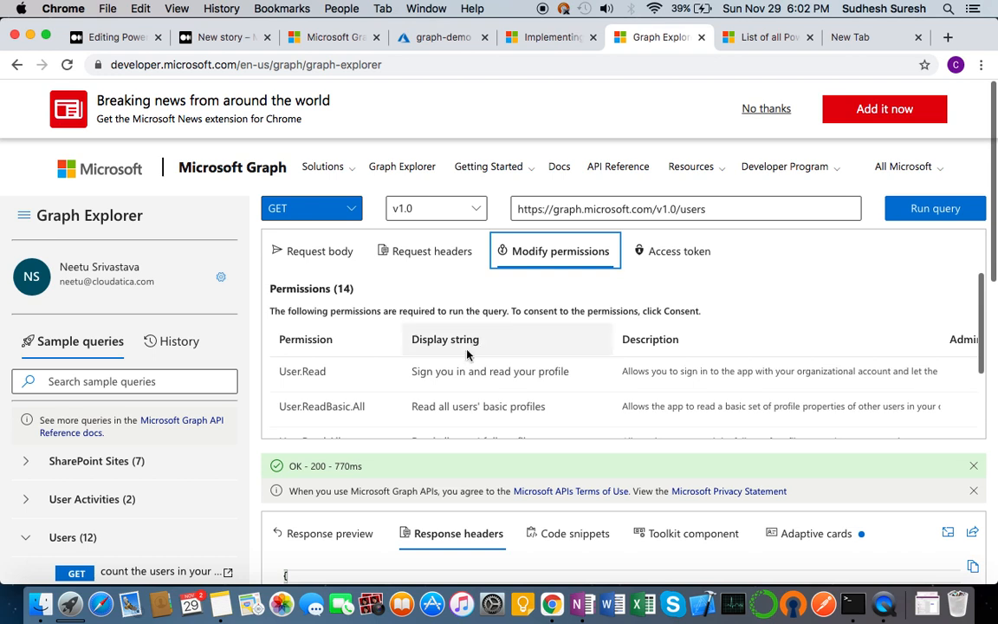
# Step: Return to graph-demo's API permissions in Azure and start requesting delegated permissions for Microsoft Graph
pyautogui.click(442, 38)
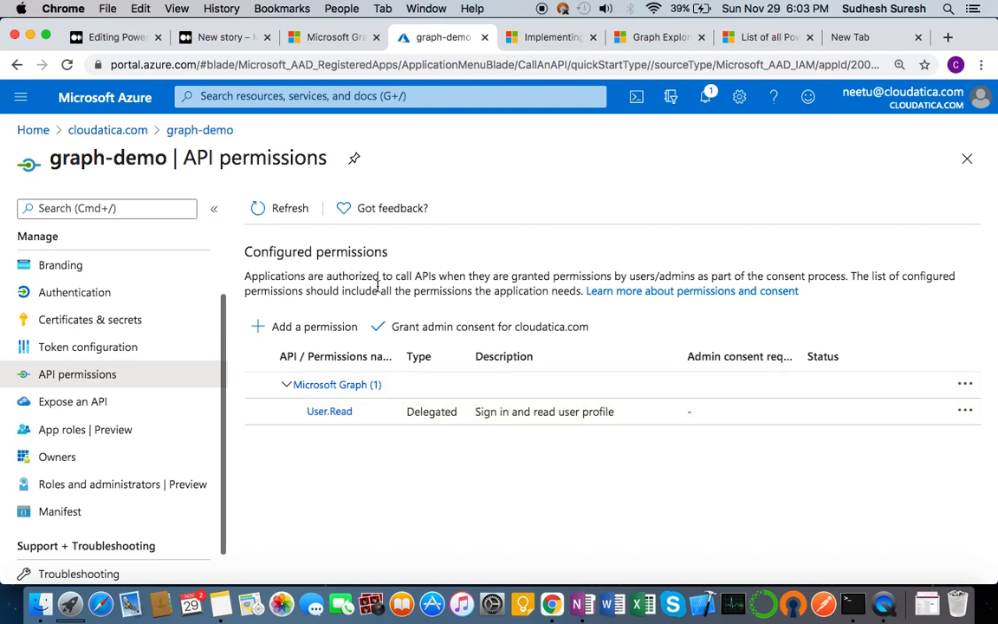
pyautogui.click(299, 328)
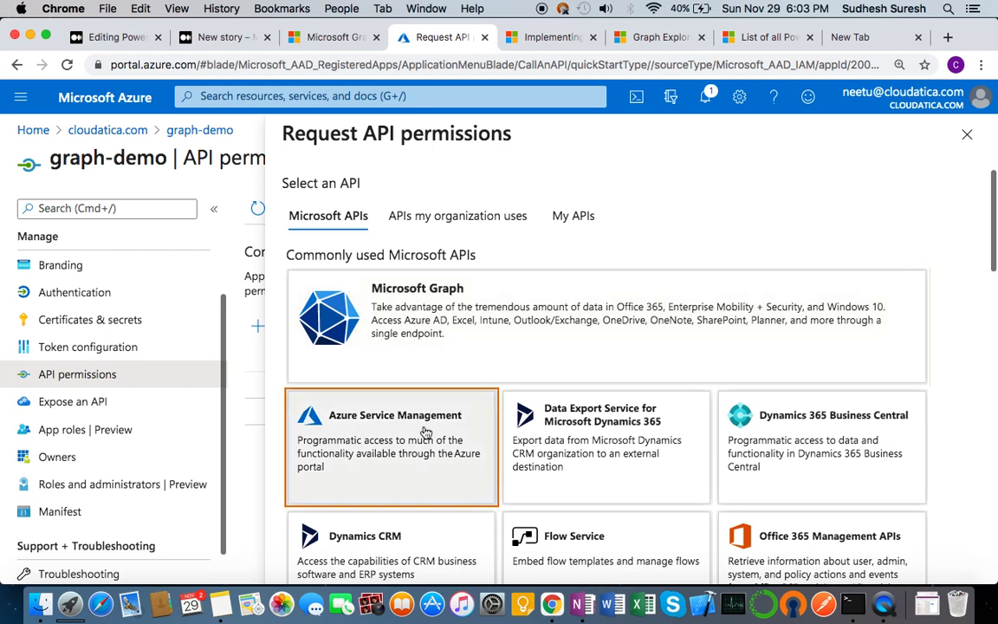
pyautogui.click(425, 334)
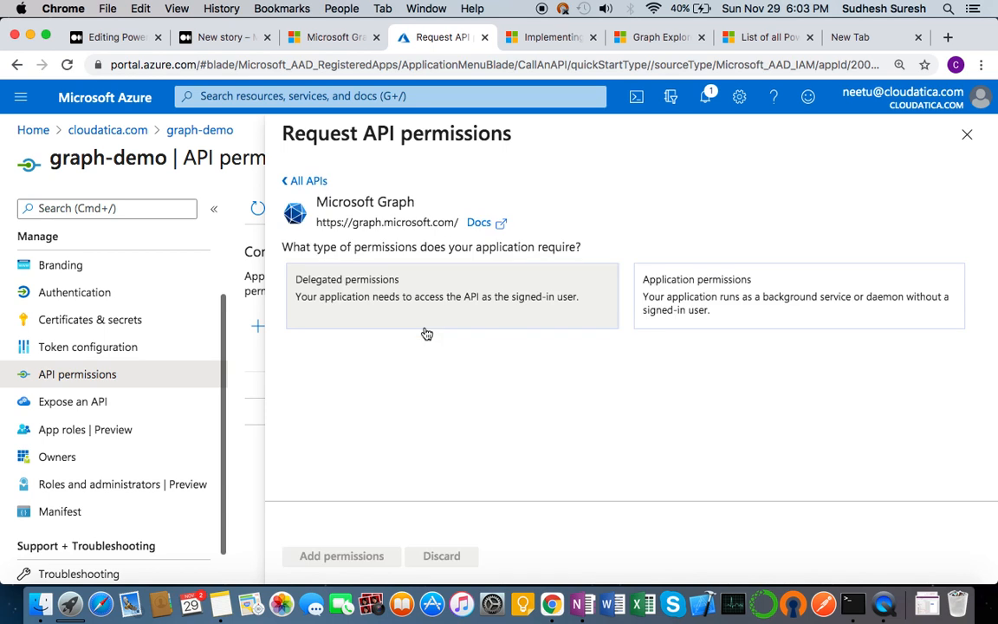
pyautogui.click(385, 308)
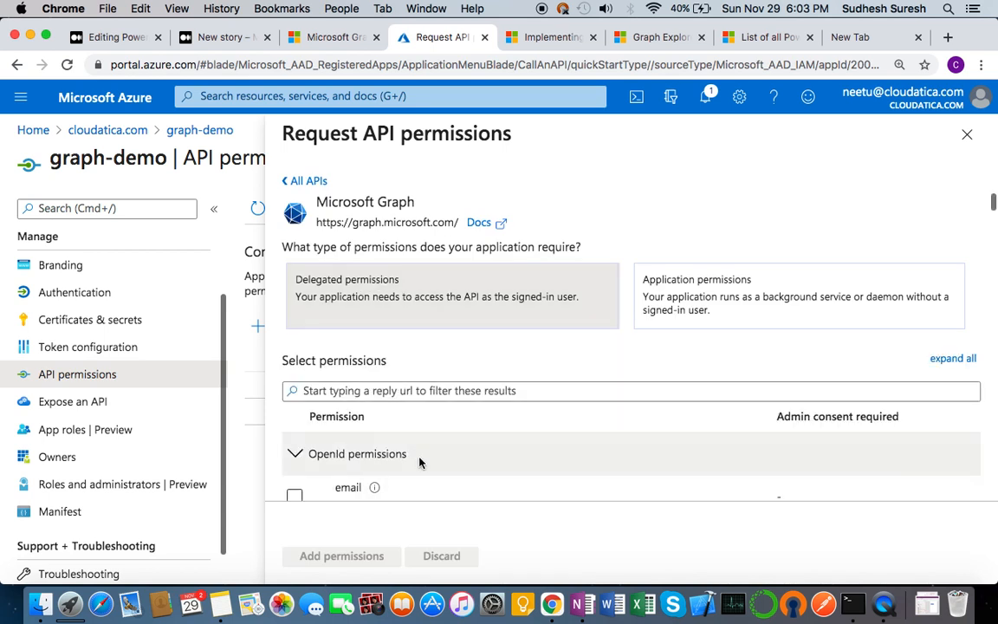
# Step: Filter the delegated permissions by "directo" and add Directory.Read.All from the Directory group to the app
pyautogui.scroll(-5, 418, 461)
pyautogui.scroll(-9, 418, 461)
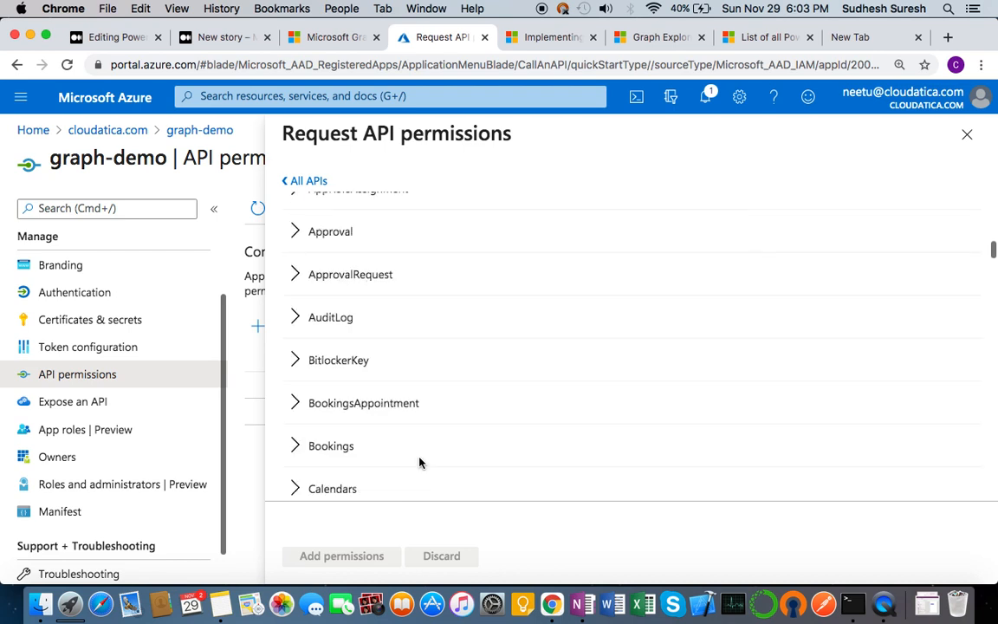
pyautogui.scroll(15, 420, 462)
pyautogui.click(391, 391)
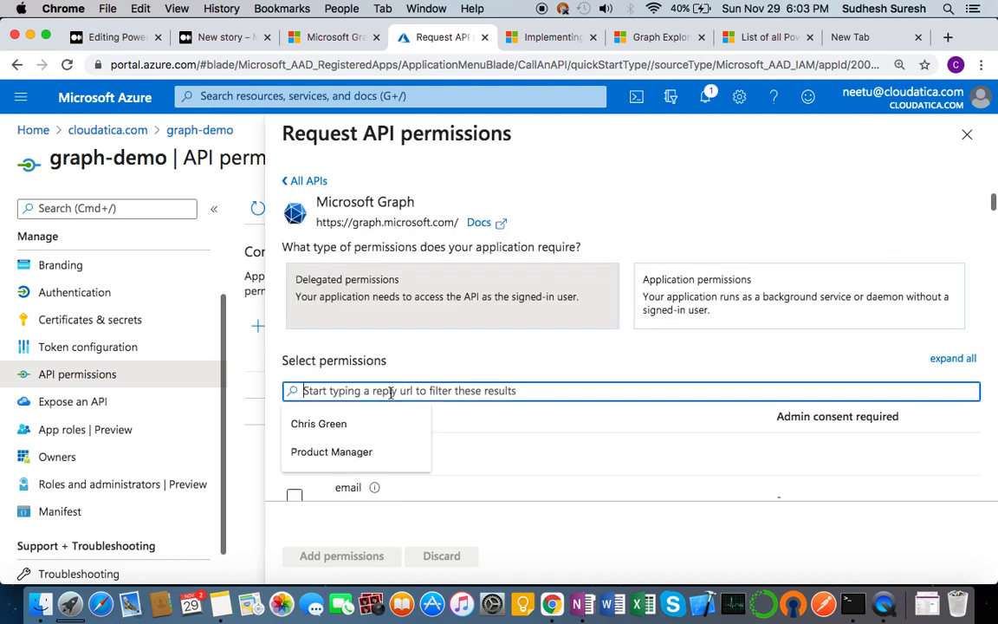
pyautogui.write('directo')
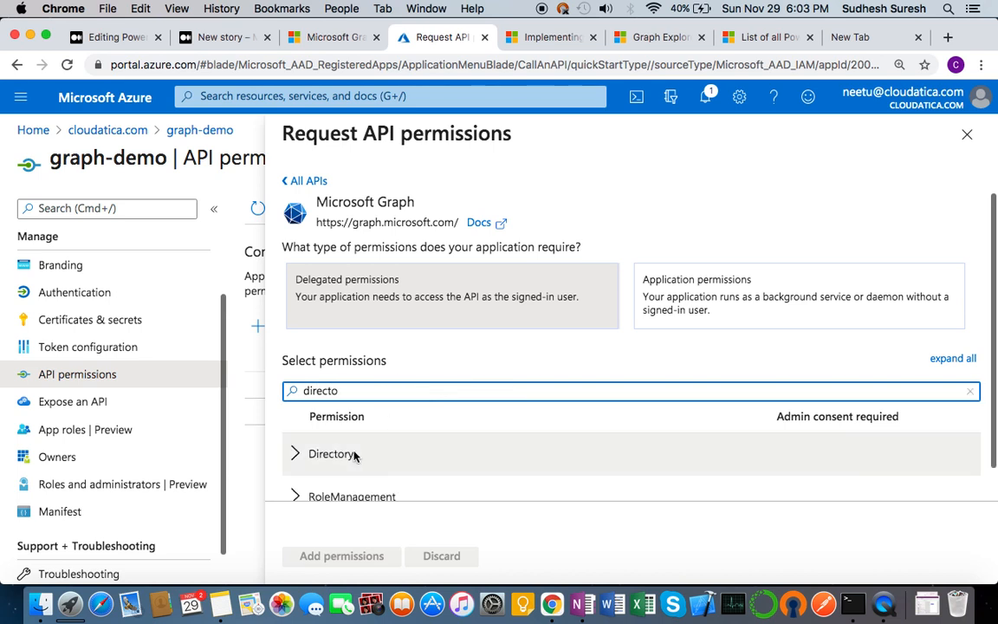
pyautogui.click(354, 455)
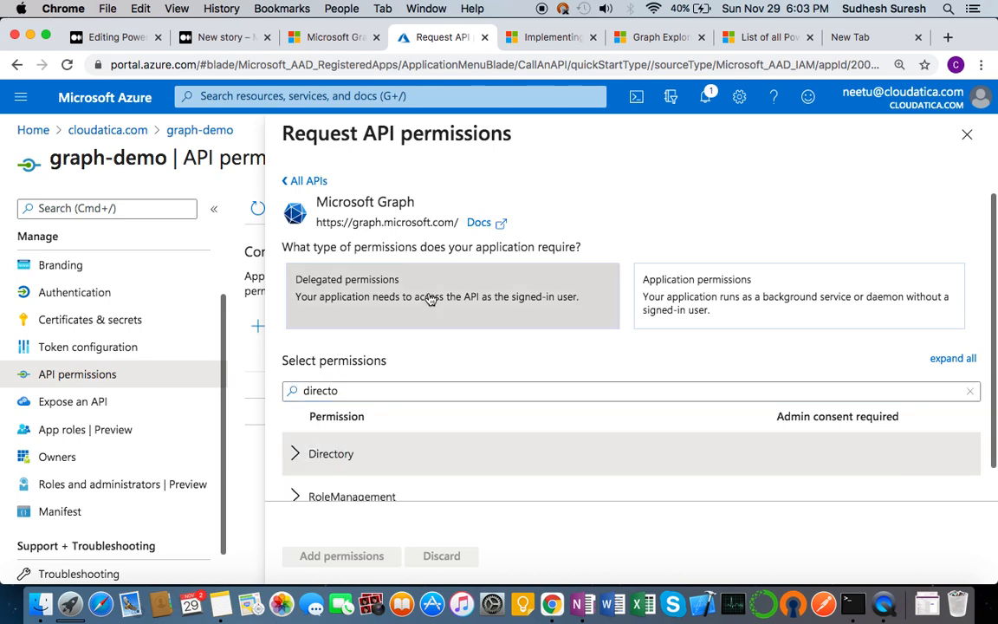
pyautogui.scroll(-1, 428, 297)
pyautogui.click(295, 420)
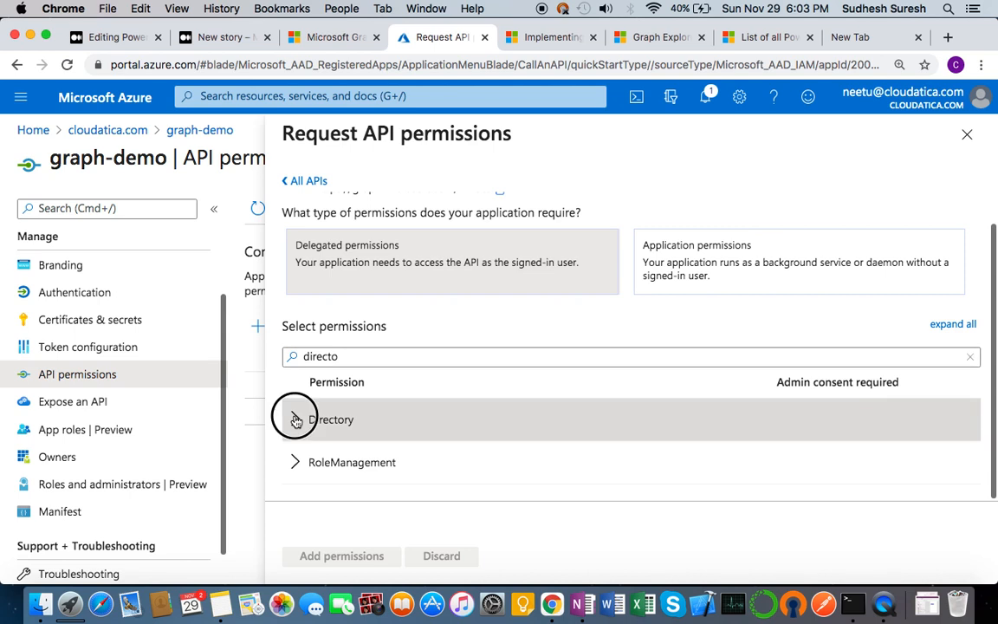
pyautogui.scroll(-3, 437, 417)
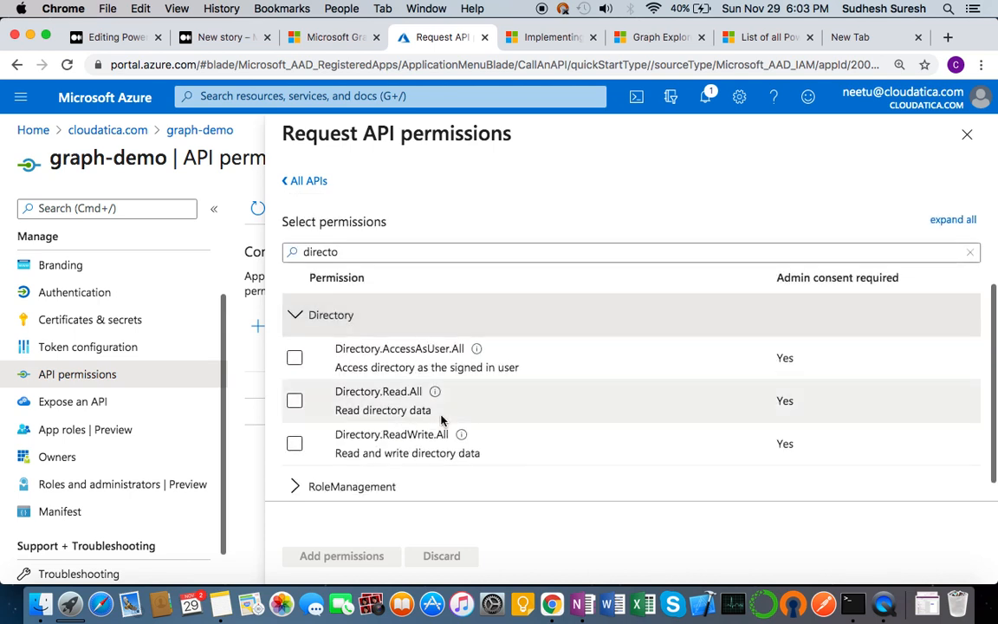
pyautogui.click(294, 400)
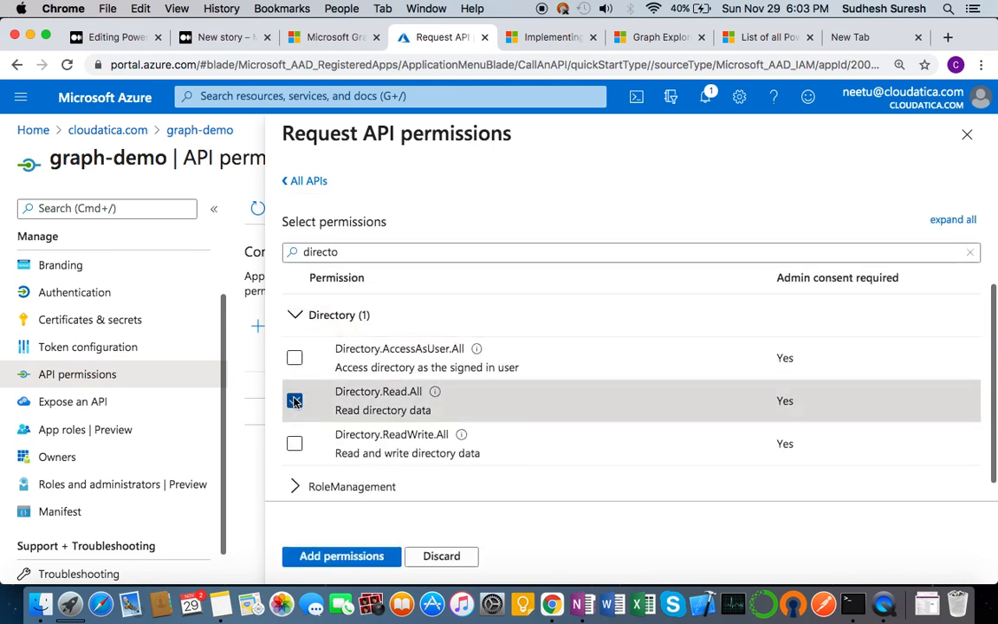
pyautogui.click(366, 565)
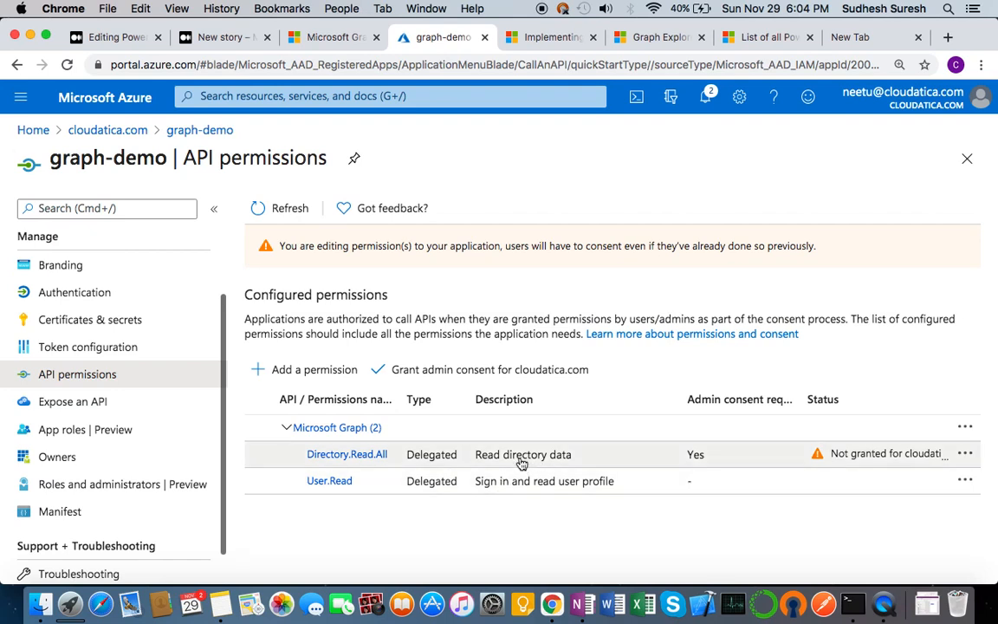
# Step: Grant admin consent for cloudatica.com to the configured permissions and open the certificates and secrets of graph-demo
pyautogui.click(468, 371)
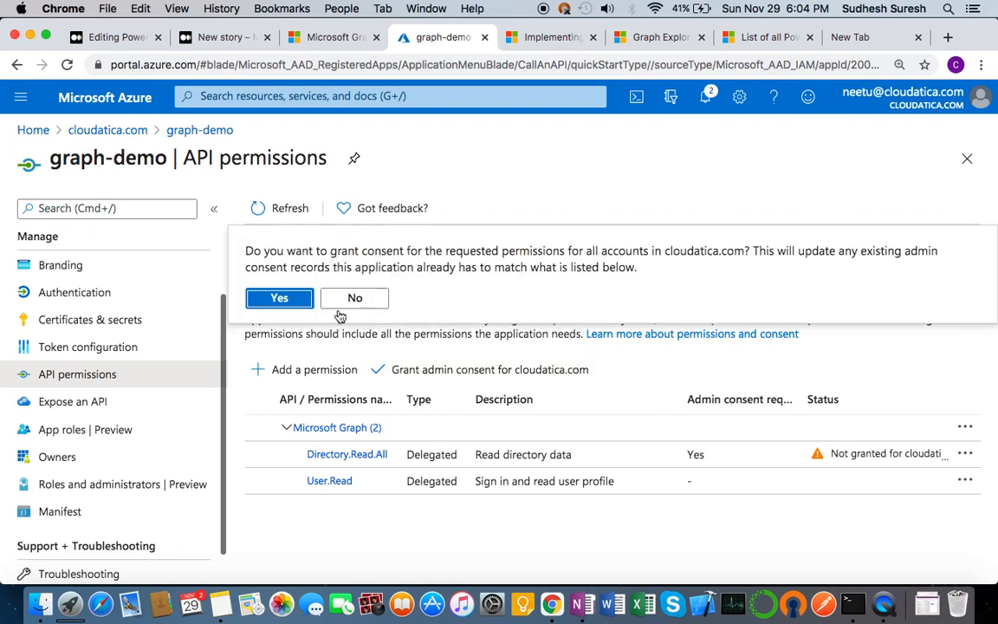
pyautogui.click(280, 299)
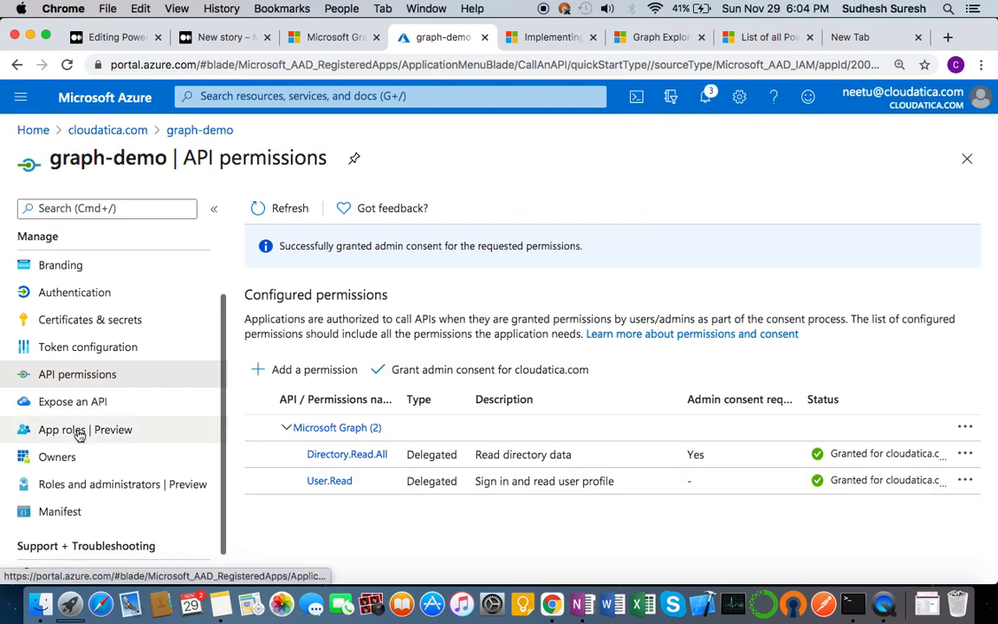
pyautogui.click(104, 323)
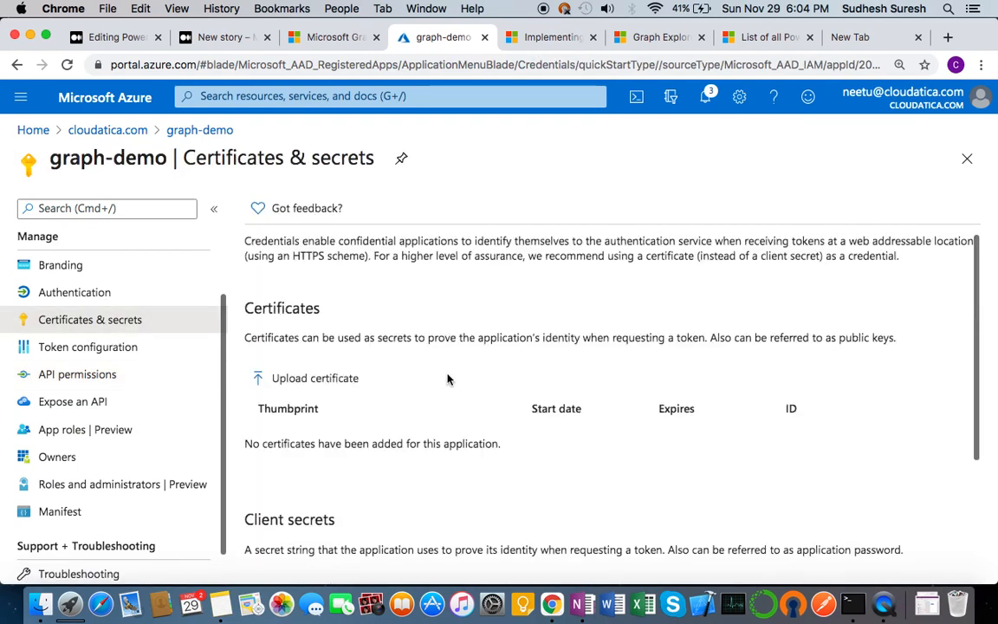
# Step: Add a new client secret to graph-demo with an expiry of 1 year and no description
pyautogui.scroll(-3, 448, 379)
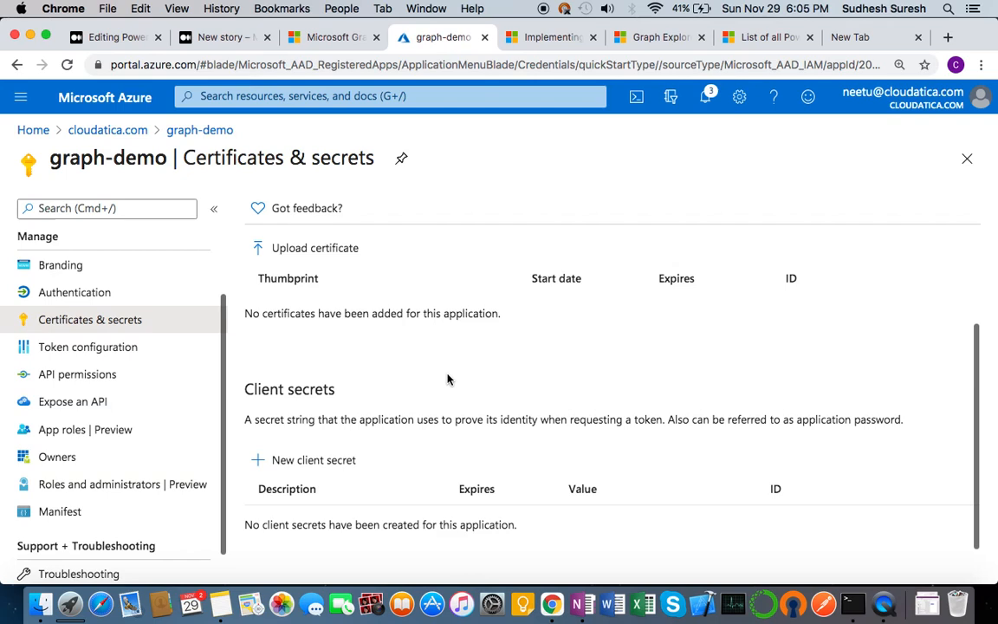
pyautogui.scroll(-1, 416, 419)
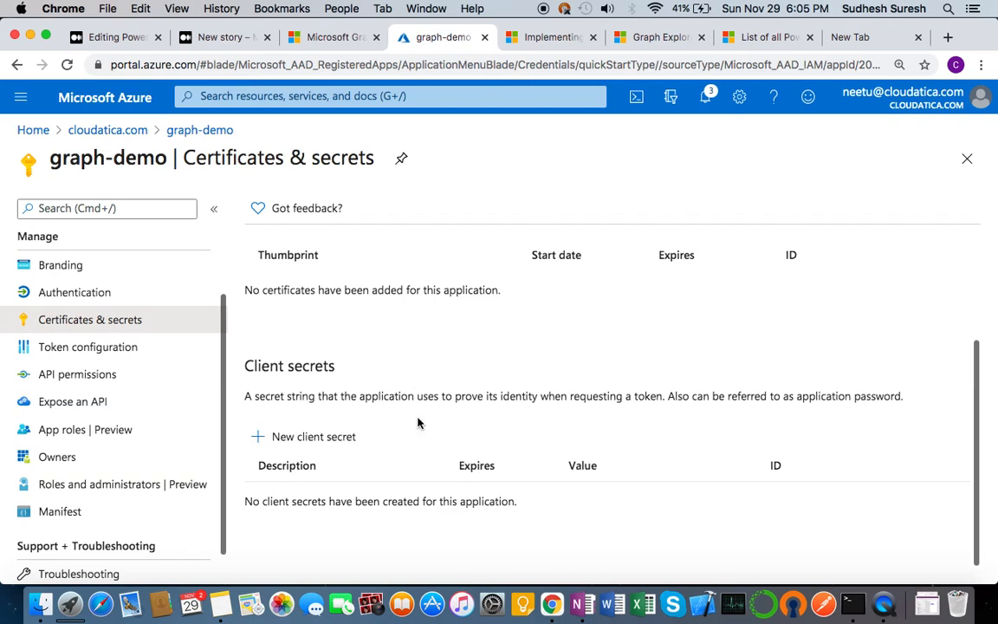
pyautogui.click(319, 436)
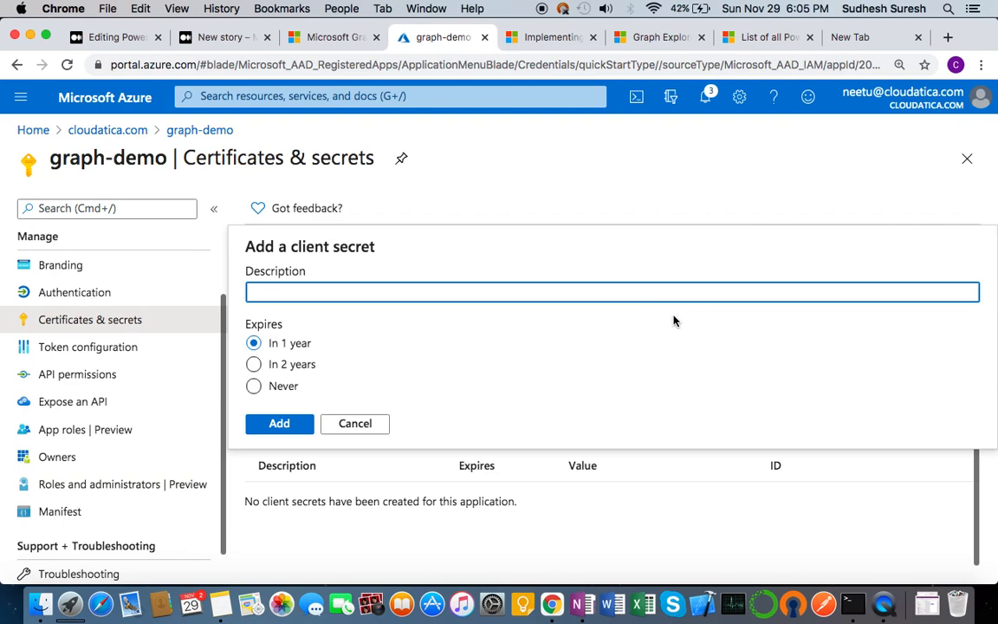
pyautogui.click(275, 429)
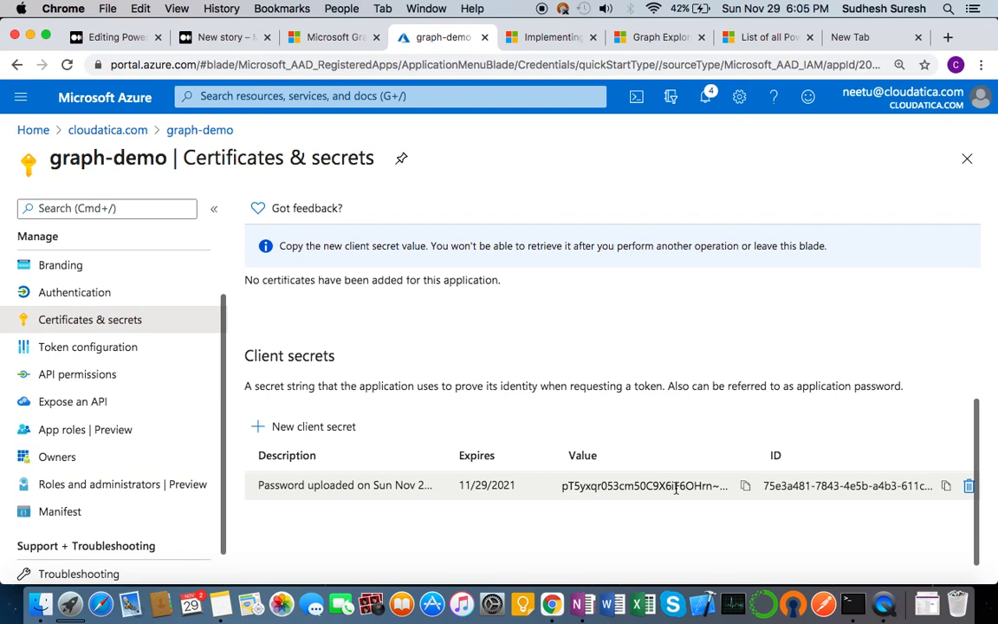
# Step: Copy the new client secret value and paste it under the client secret label of the note in Notes
pyautogui.click(747, 488)
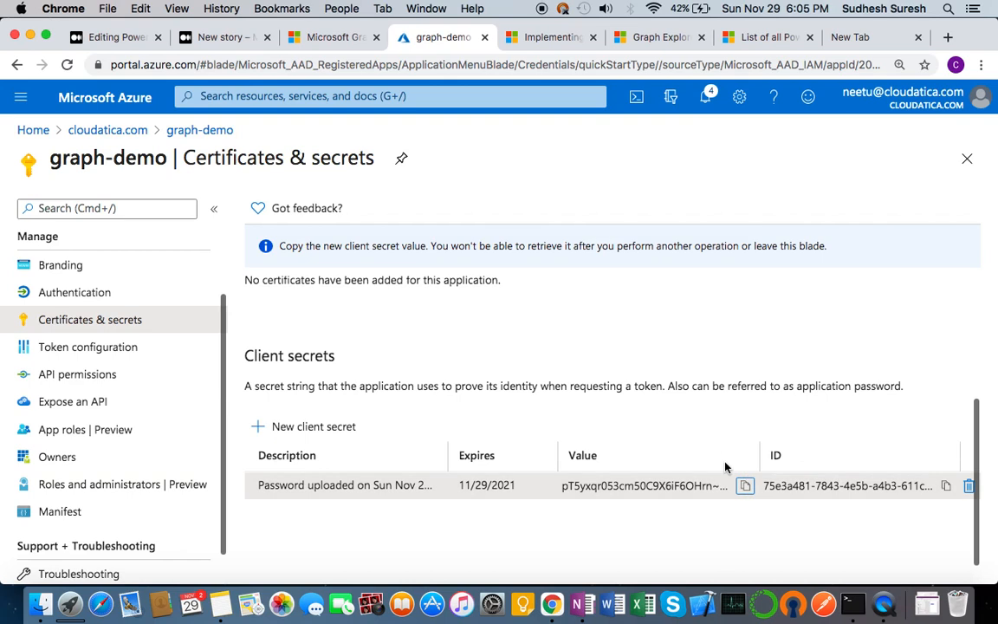
pyautogui.press('super+Tab')
pyautogui.press('Return')
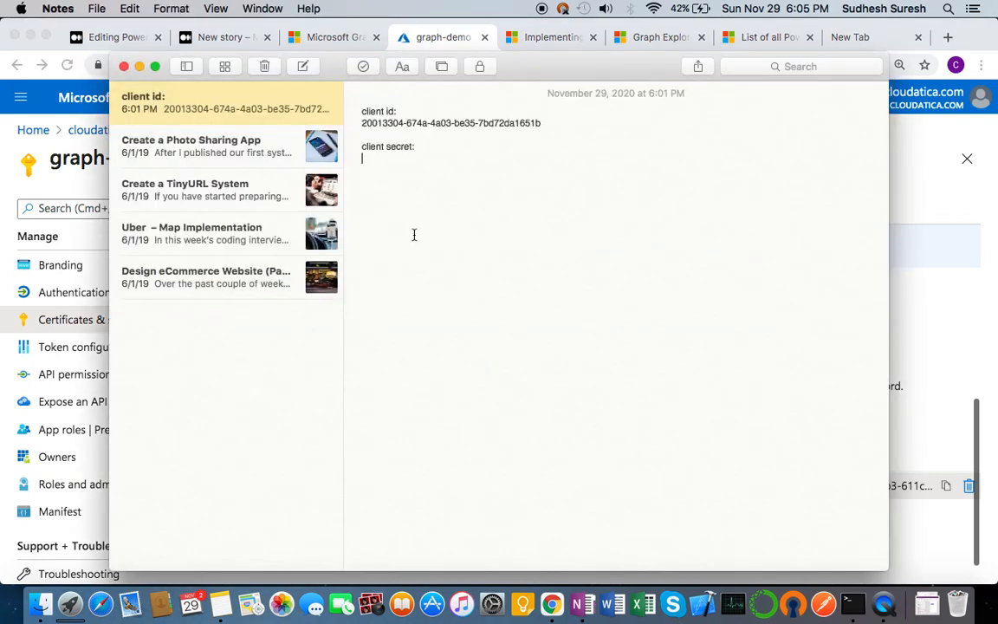
pyautogui.press('super+v')
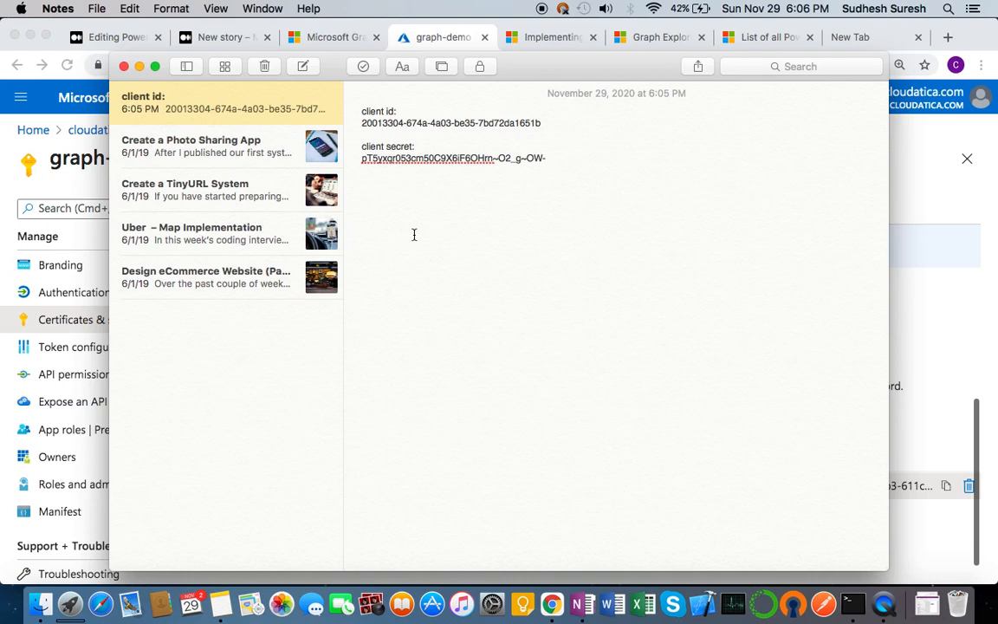
# Step: Return to graph-demo in Azure, revisit and reload Certificates & secrets, and check how the client secret's value is displayed
pyautogui.press('super+Tab')
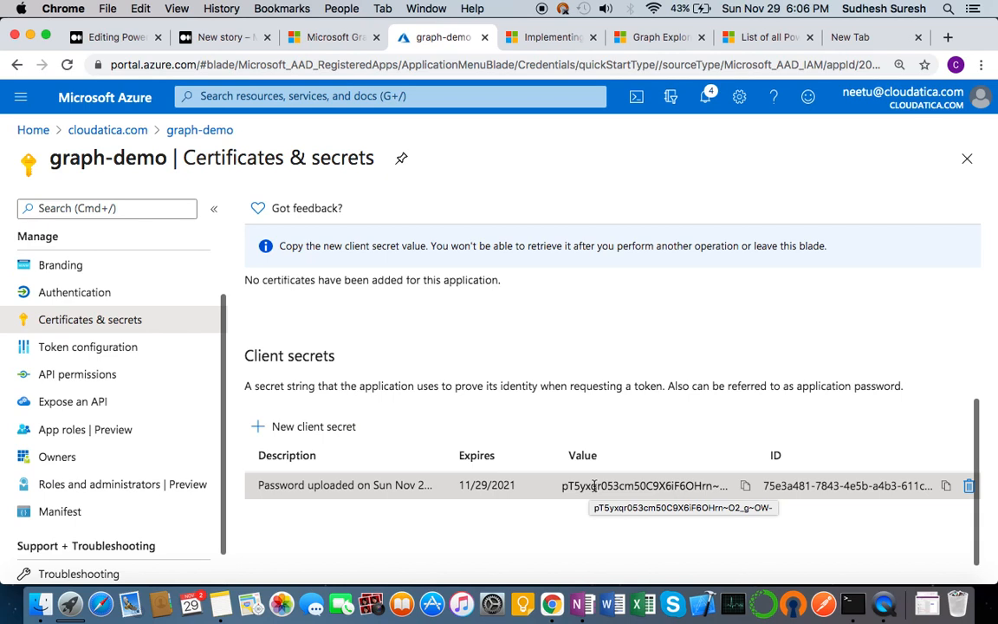
pyautogui.scroll(1, 139, 475)
pyautogui.scroll(2, 138, 475)
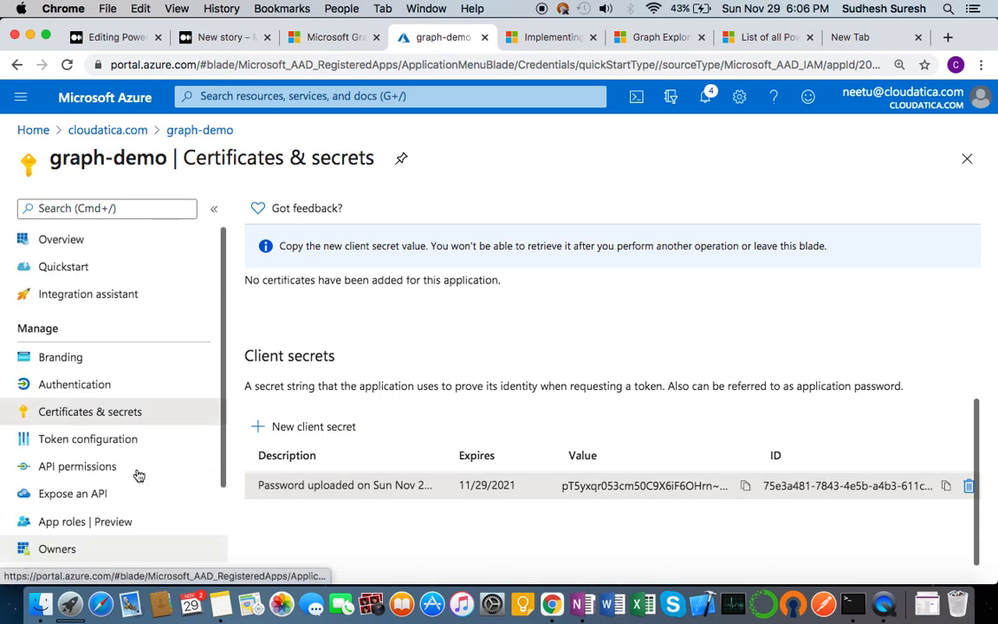
pyautogui.click(72, 247)
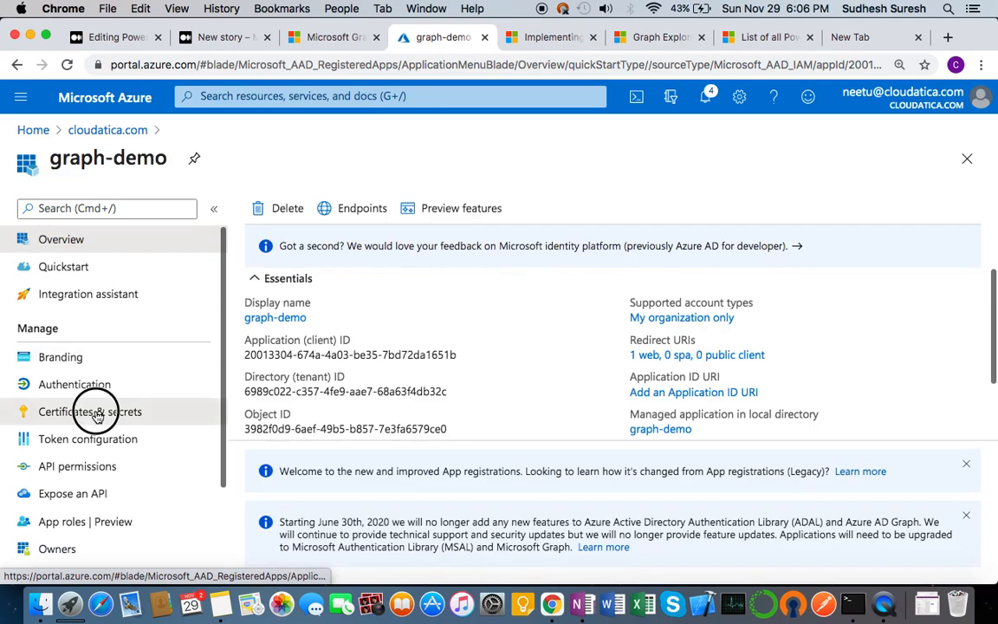
pyautogui.click(95, 414)
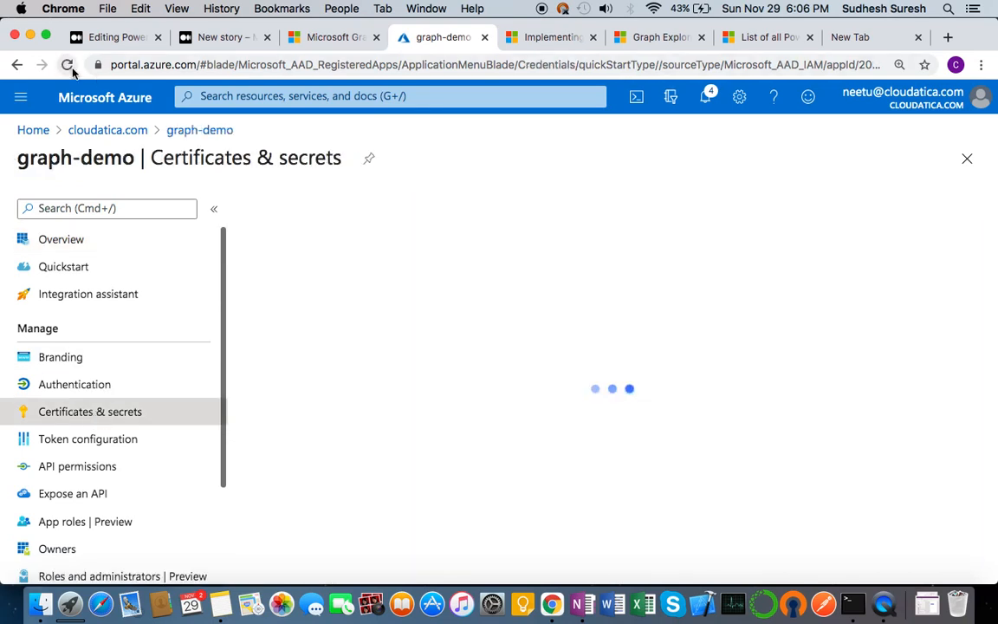
pyautogui.scroll(-3, 373, 295)
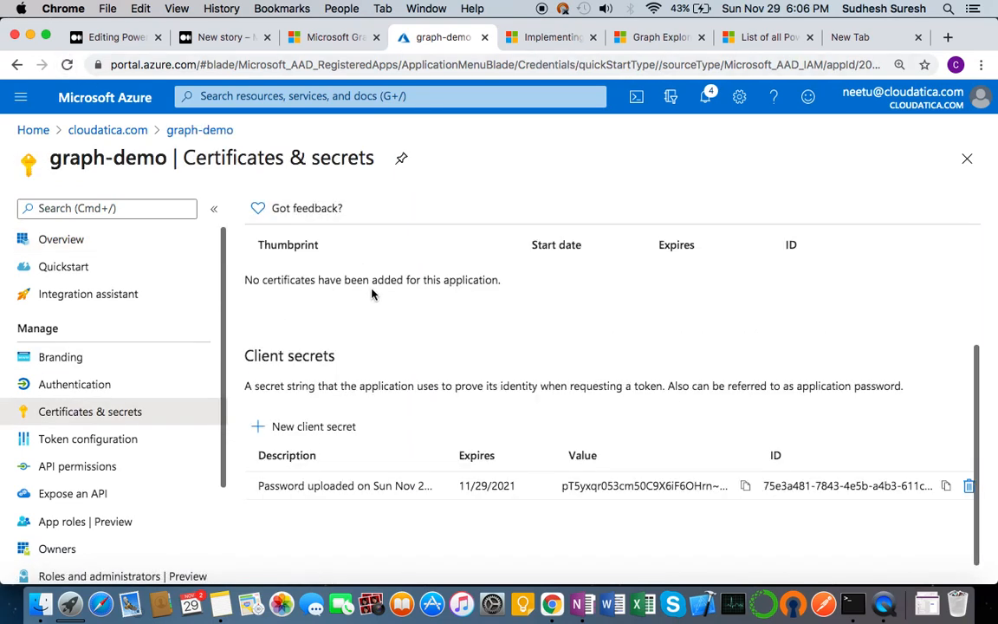
pyautogui.click(66, 65)
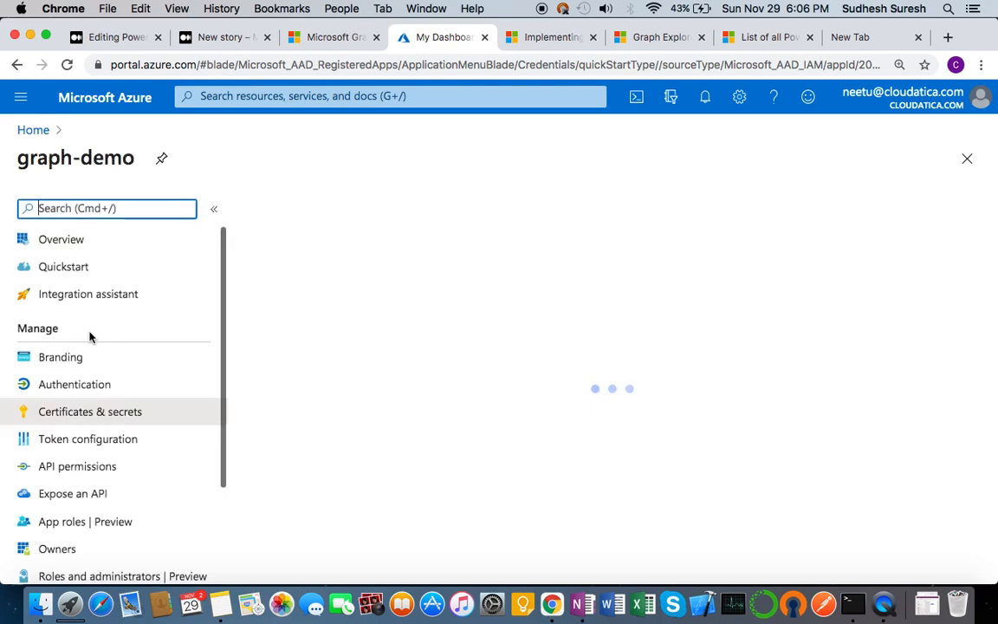
pyautogui.scroll(-2, 90, 337)
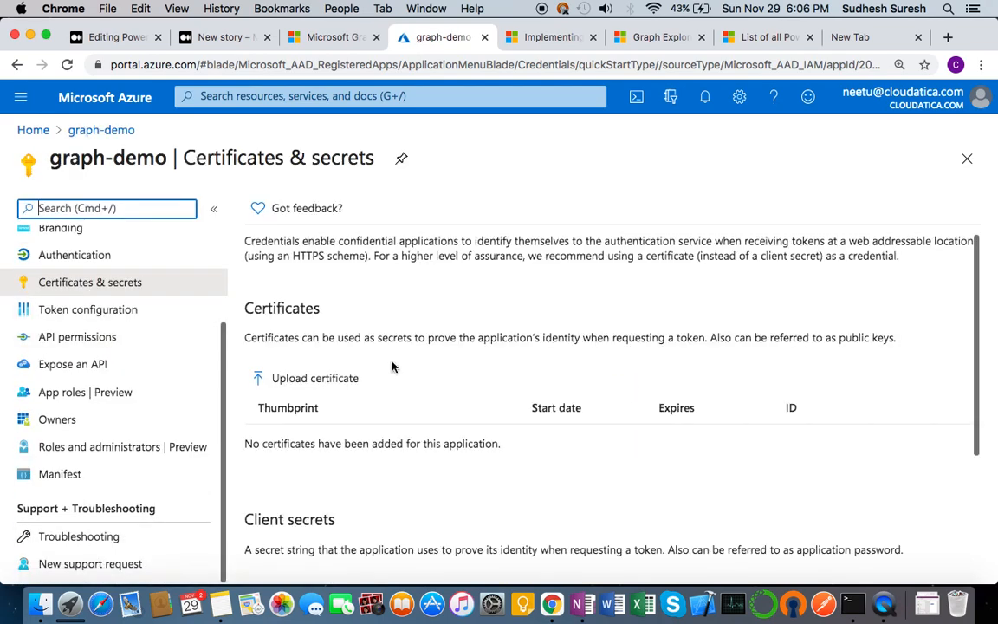
pyautogui.scroll(-3, 456, 428)
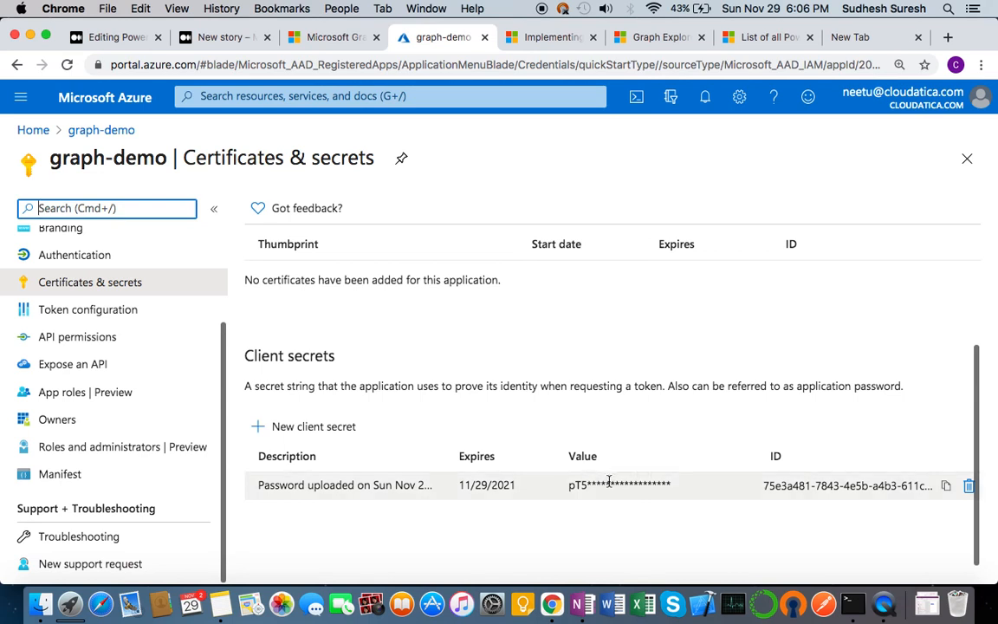
pyautogui.scroll(3, 609, 481)
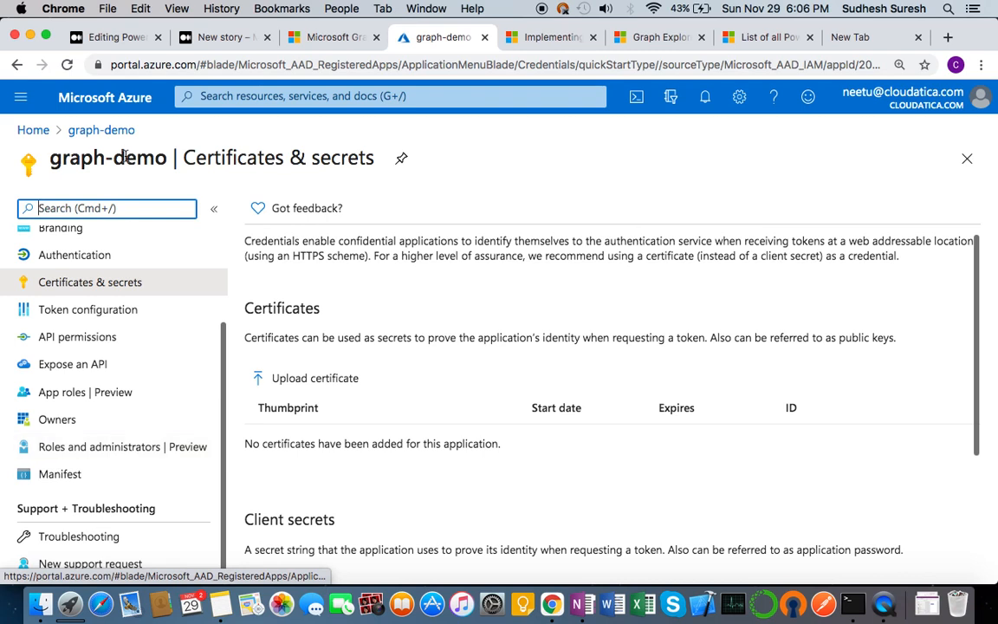
# Step: Switch to the Medium draft and review its section on registering the application
pyautogui.click(125, 43)
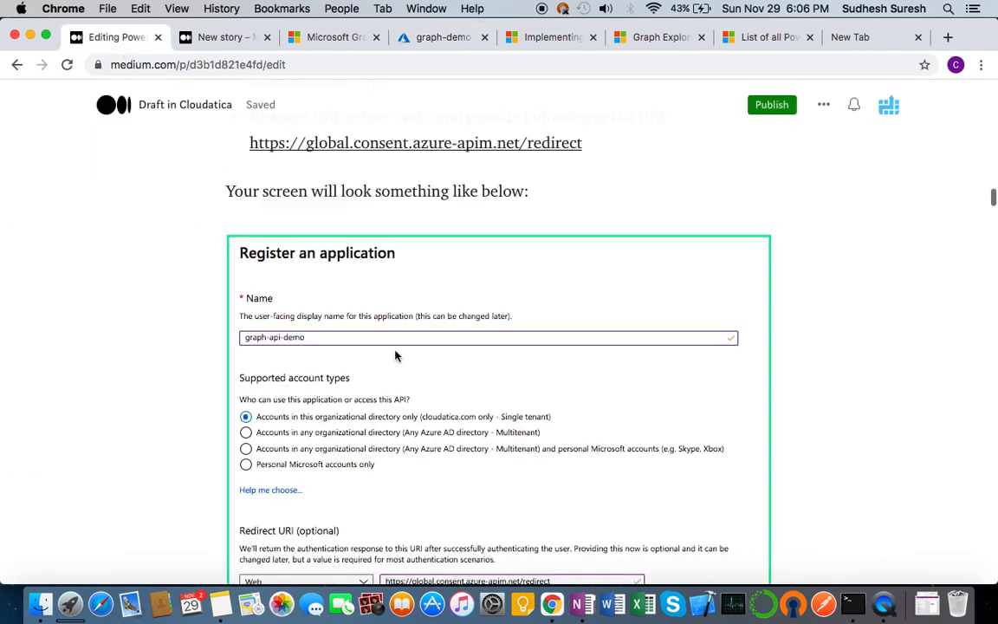
pyautogui.scroll(-6, 424, 327)
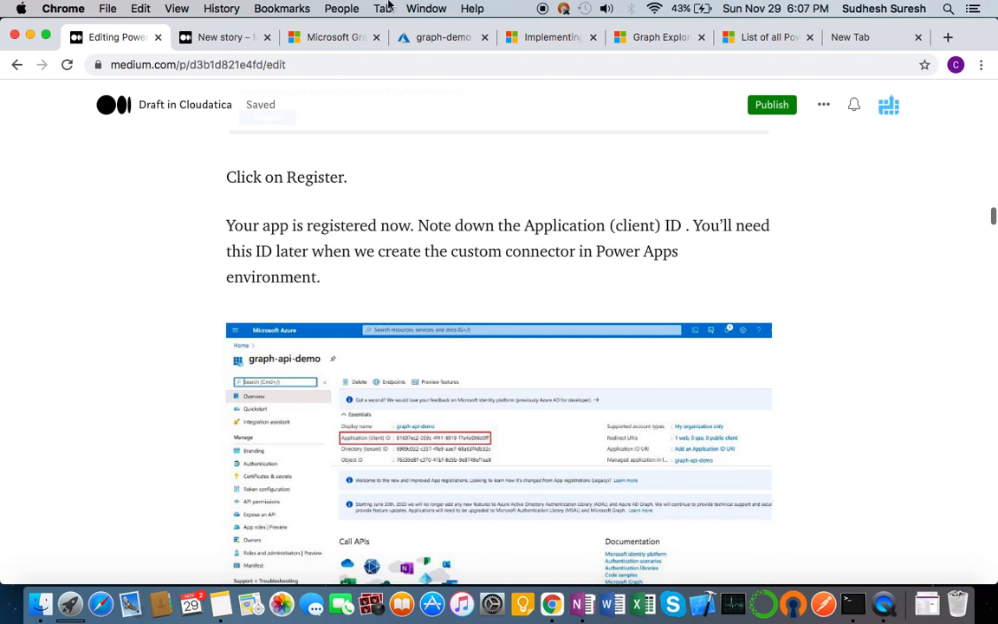
pyautogui.click(426, 9)
pyautogui.click(475, 161)
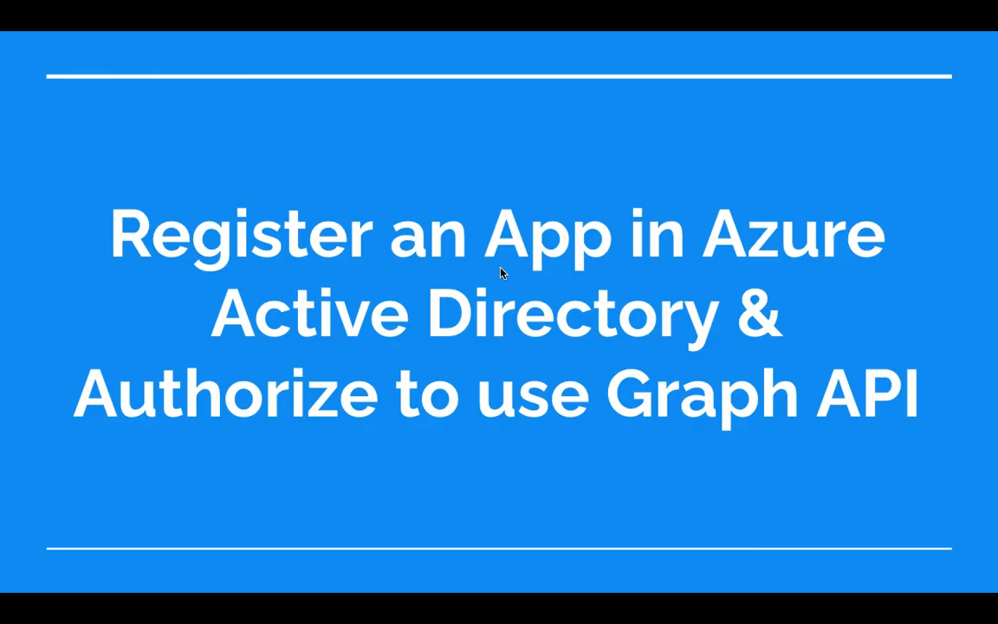
pyautogui.moveTo(367, 5)
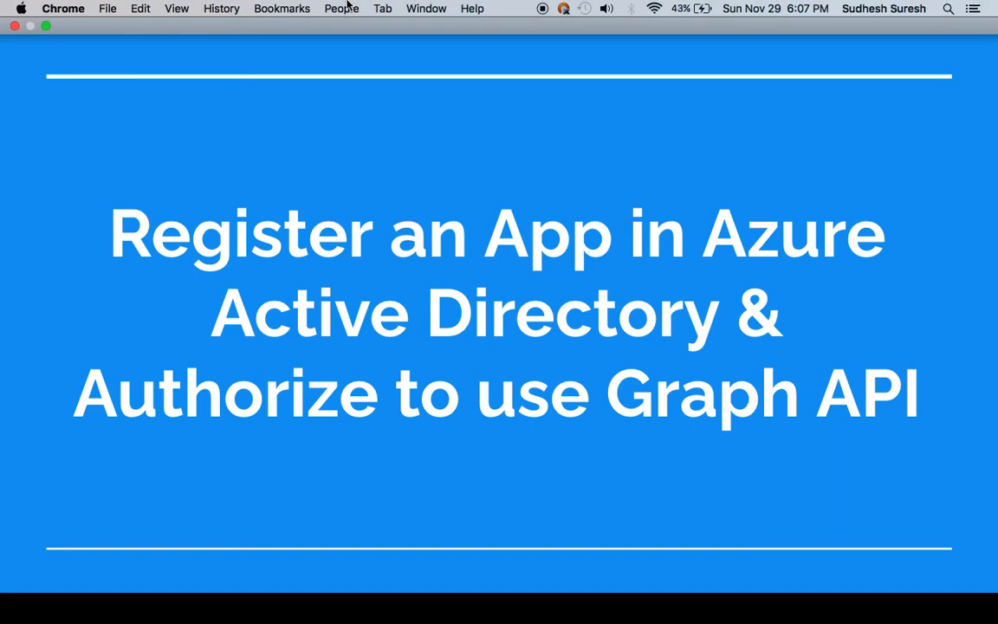
pyautogui.click(431, 10)
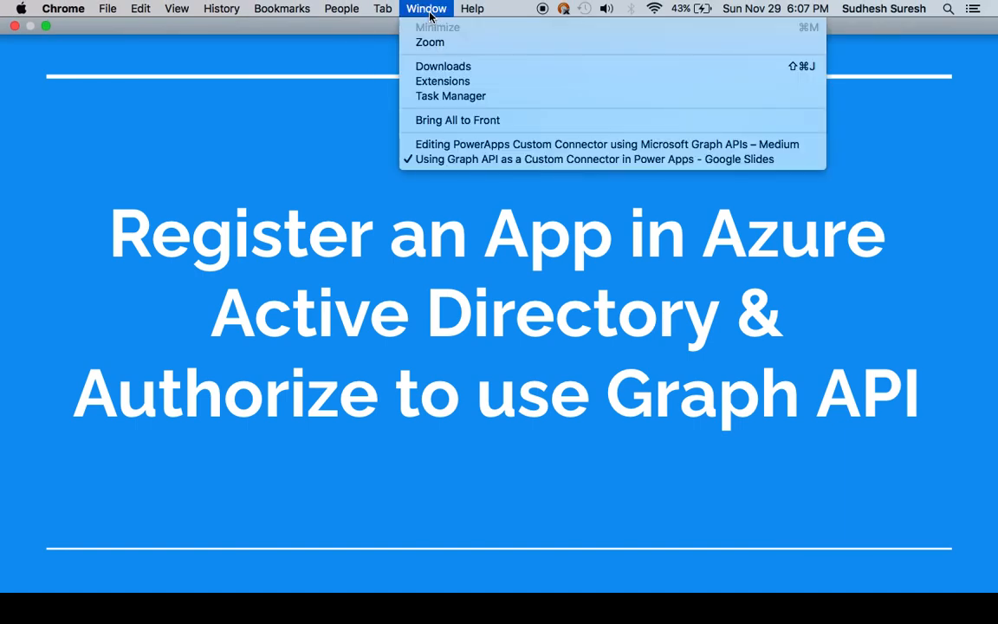
pyautogui.click(478, 146)
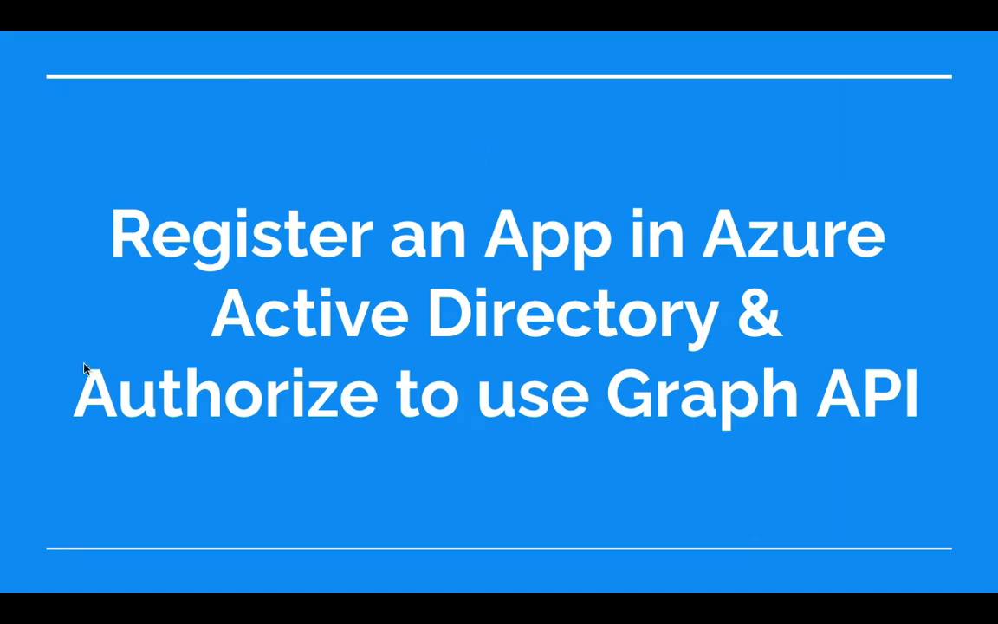
# Step: Read through the draft's client secret and API permission instructions up to the section on creating a custom connector
pyautogui.scroll(-10, 321, 375)
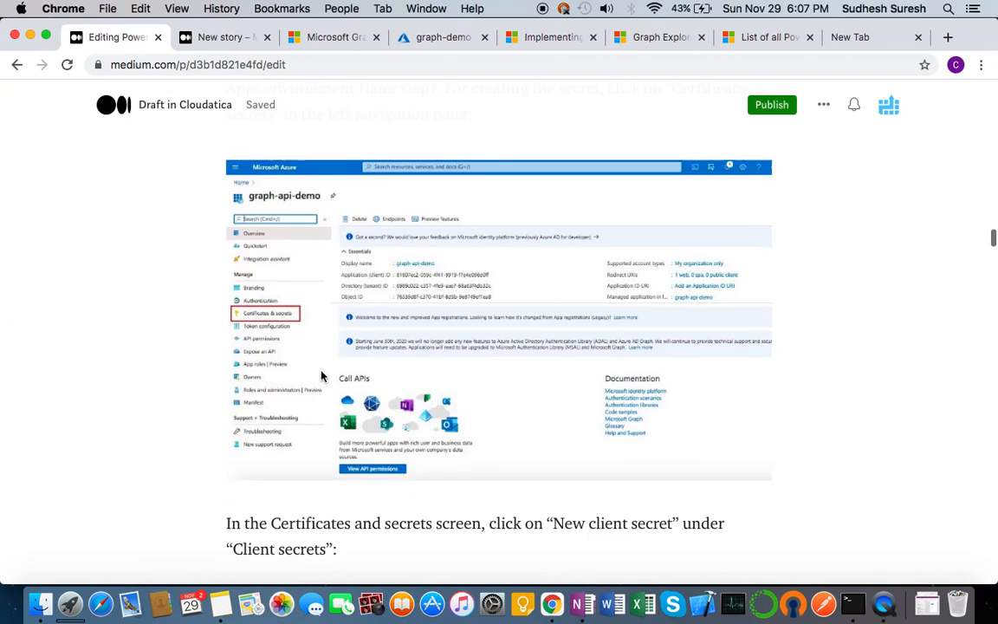
pyautogui.scroll(-8, 321, 375)
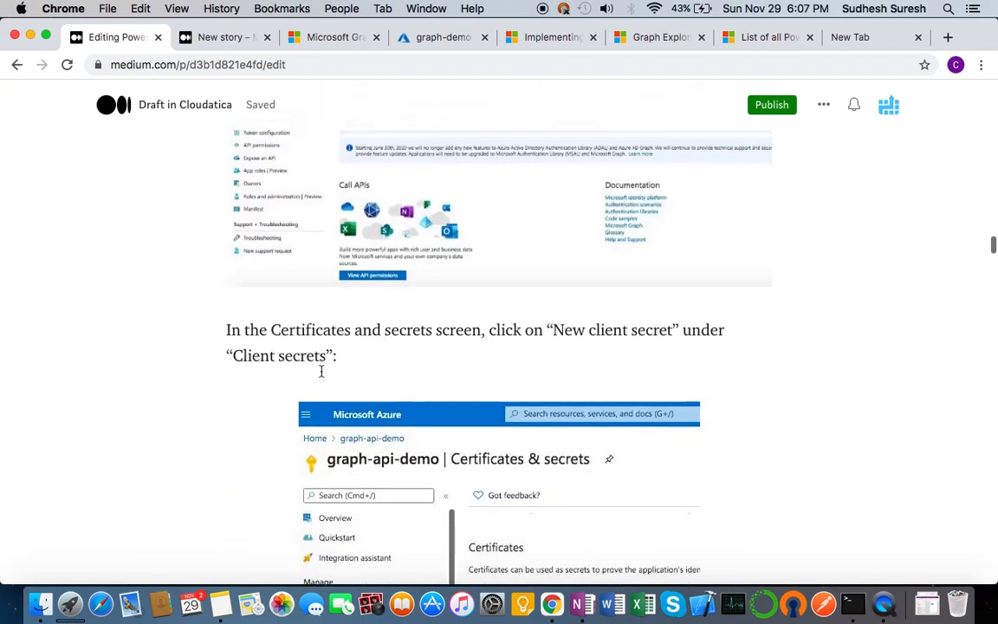
pyautogui.scroll(-10, 321, 375)
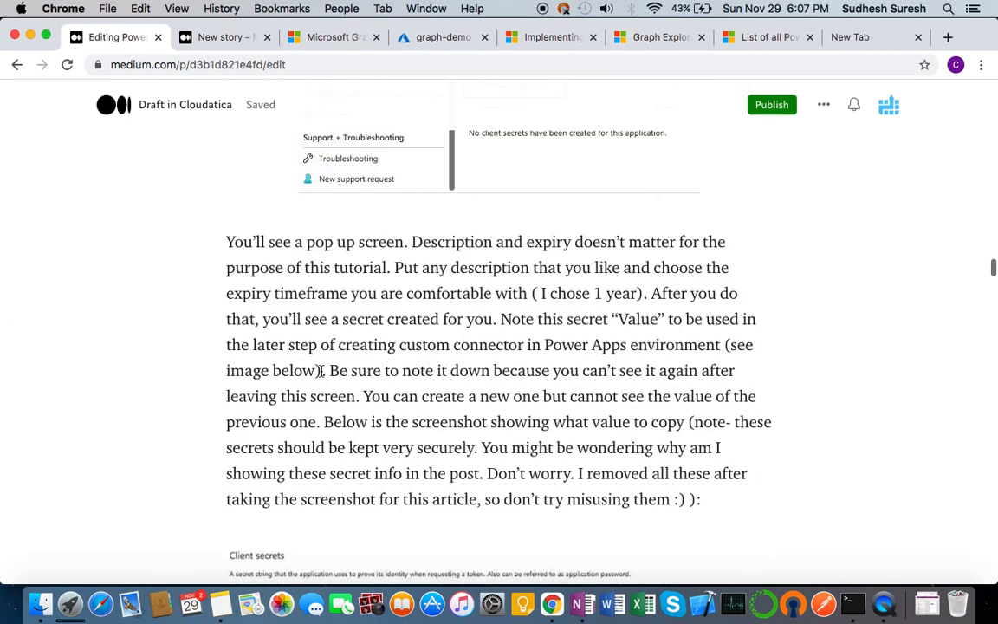
pyautogui.scroll(-8, 321, 370)
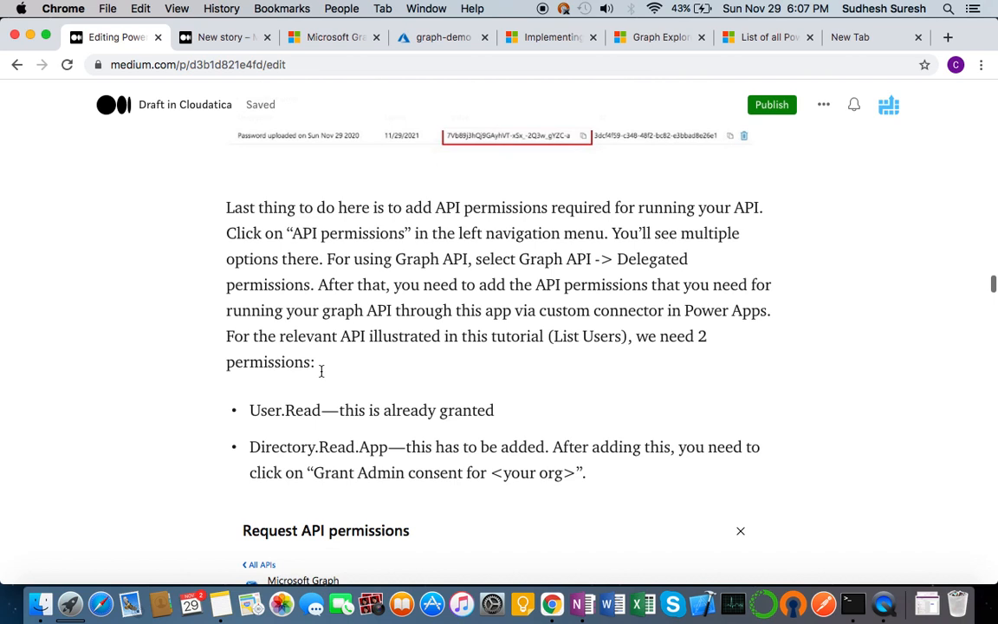
pyautogui.scroll(-10, 321, 370)
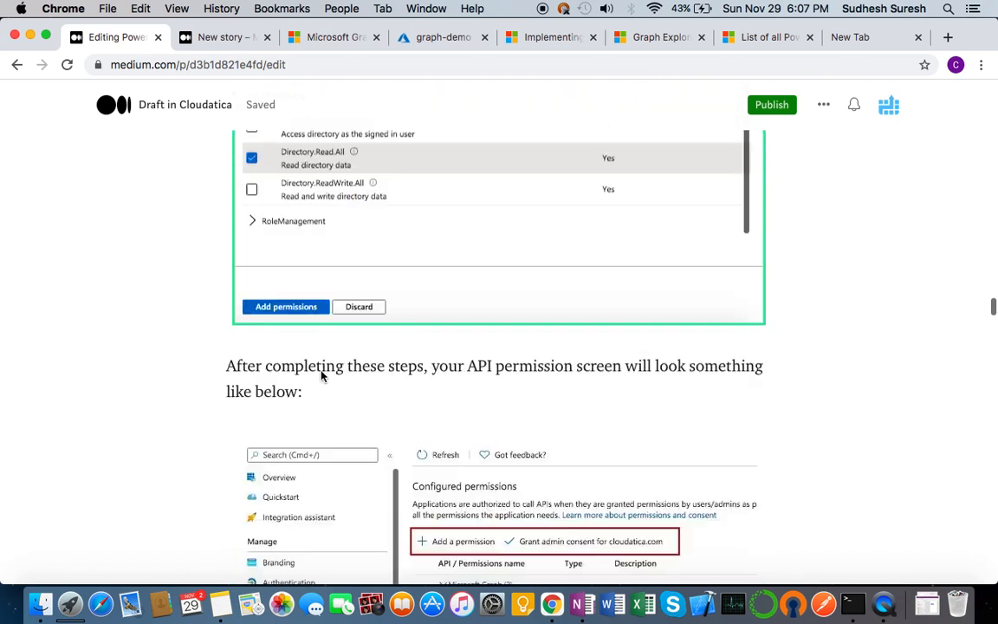
pyautogui.scroll(-10, 320, 371)
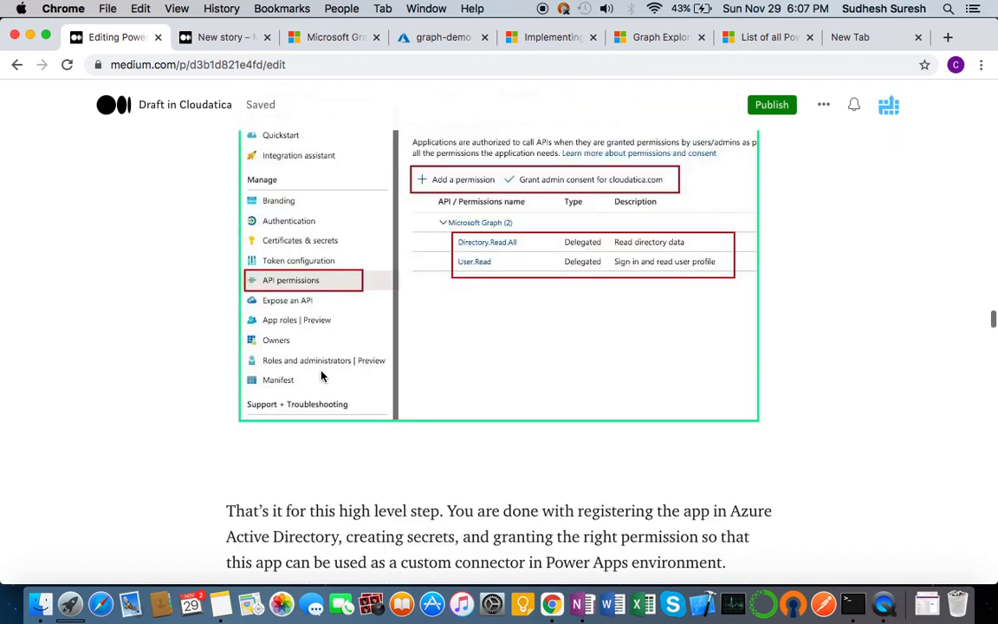
pyautogui.scroll(2, 320, 371)
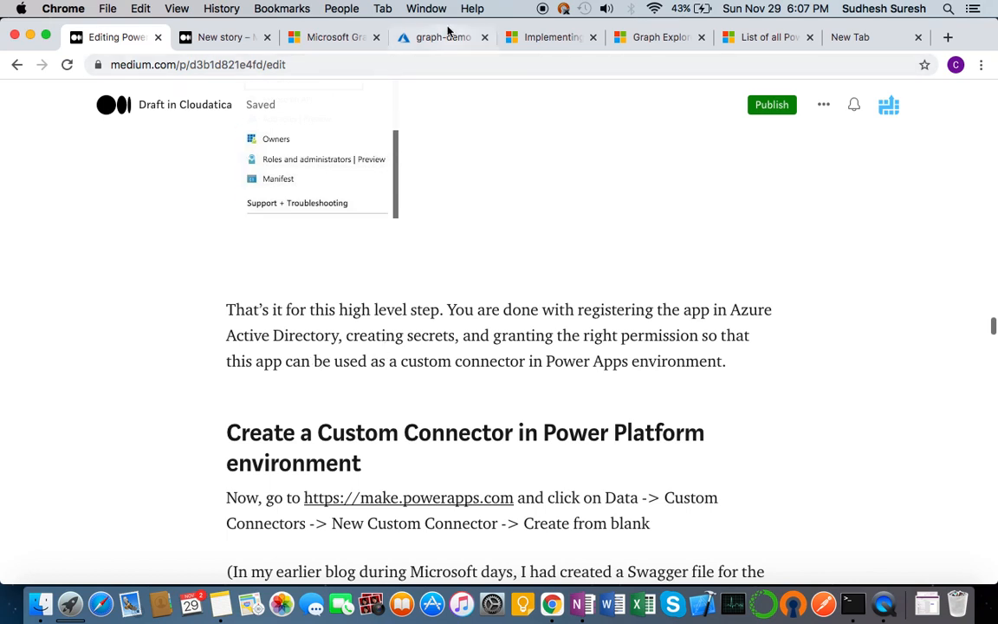
# Step: Advance the Google Slides presentation to the "Create a Custom Connector in Power Apps environment" slide and return to the Medium draft
pyautogui.click(427, 9)
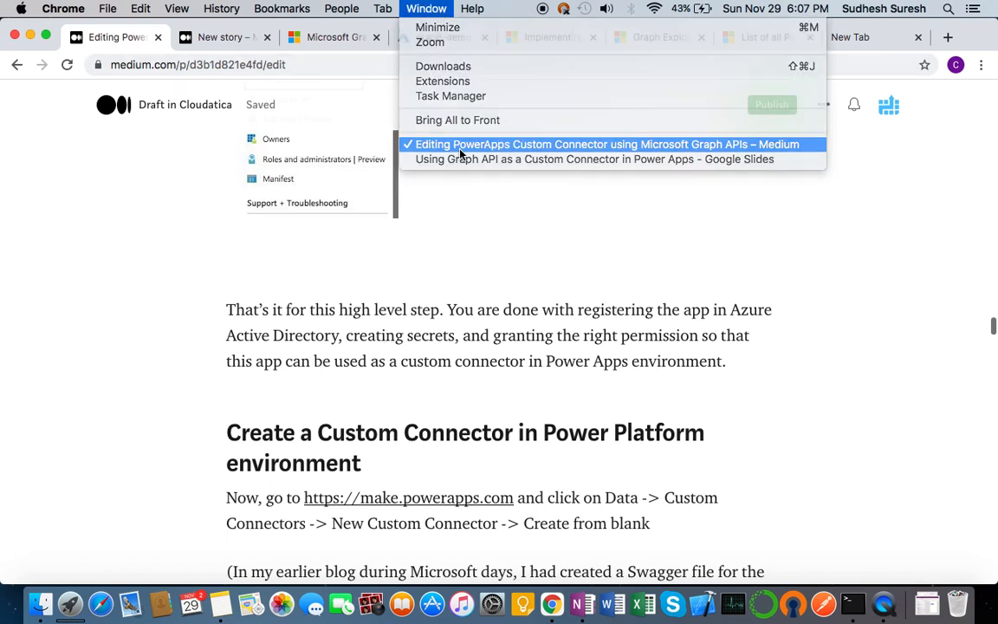
pyautogui.click(457, 144)
pyautogui.click(430, 9)
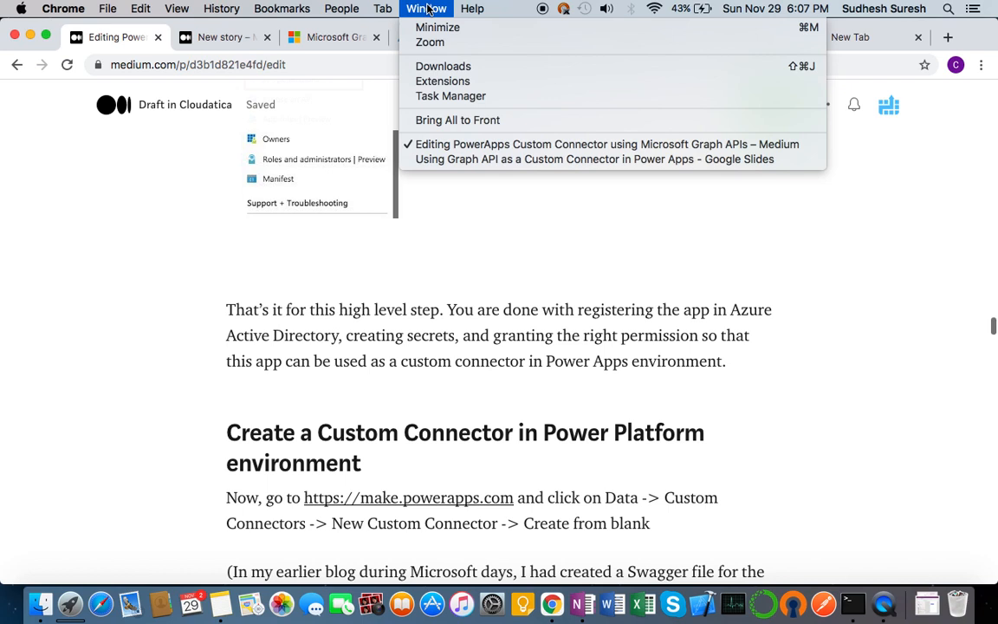
pyautogui.click(465, 160)
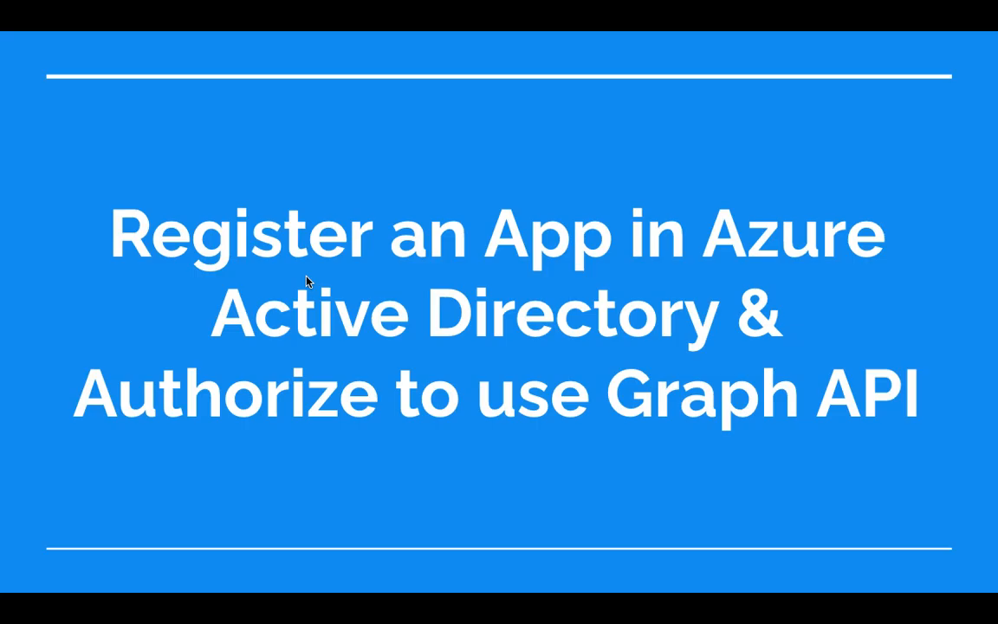
pyautogui.press('Right')
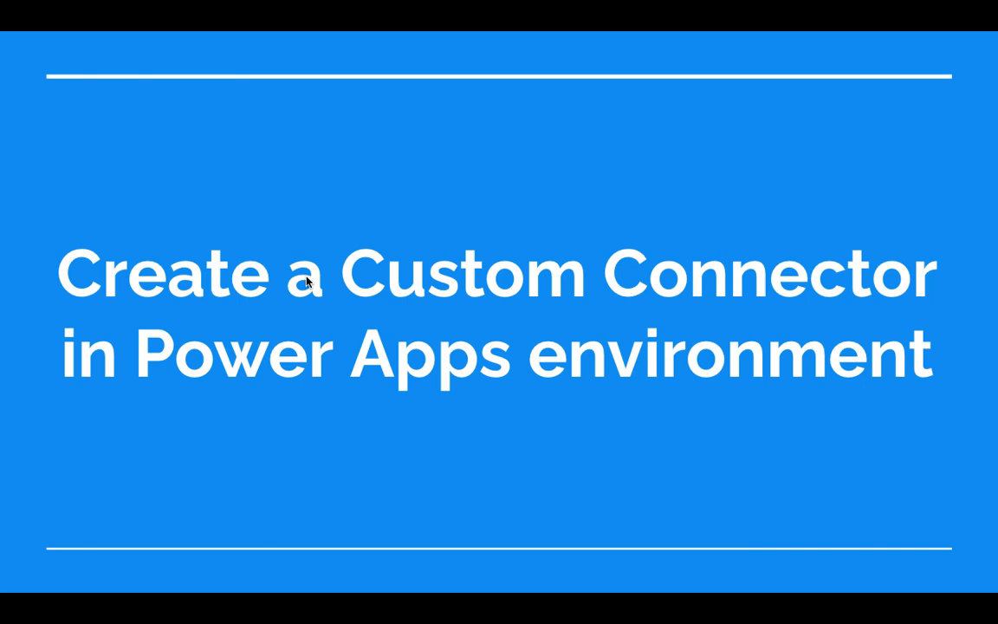
pyautogui.click(429, 9)
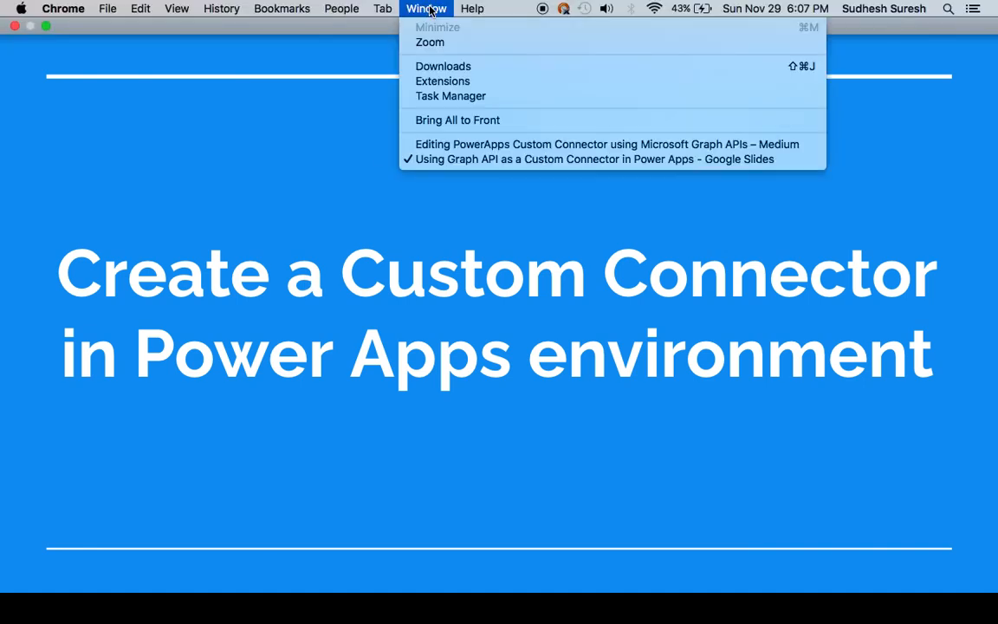
pyautogui.click(469, 148)
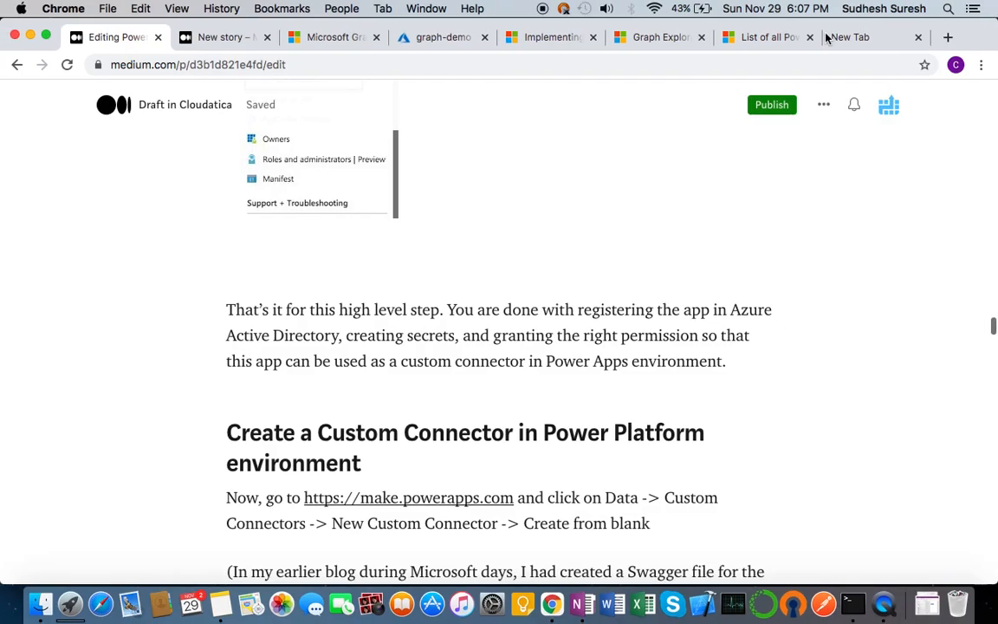
# Step: Switch to the empty browser tab and open the Power Apps home page at make.powerapps.com with an enlarged page view
pyautogui.click(863, 38)
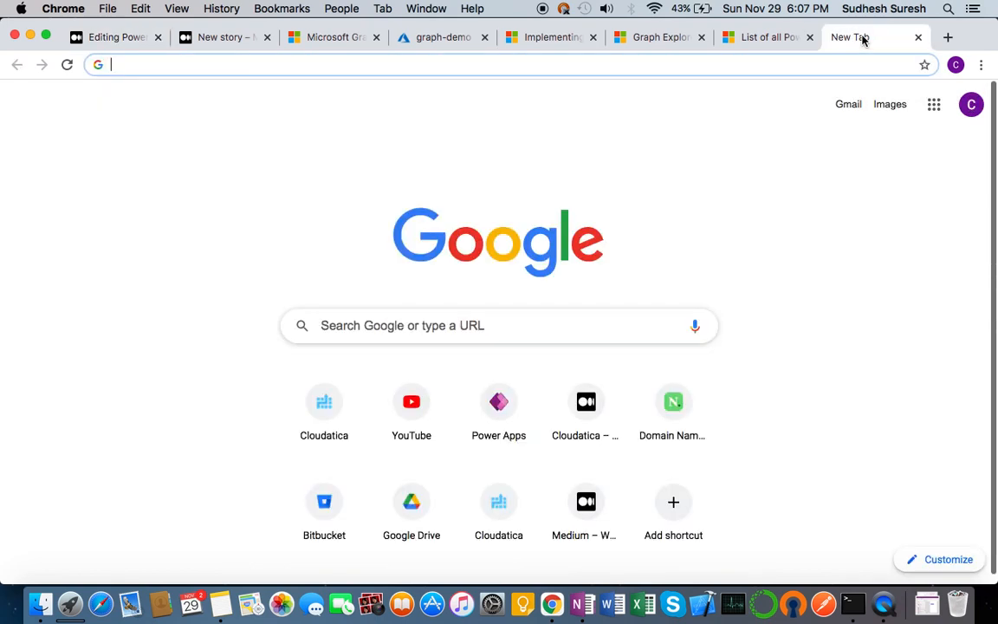
pyautogui.click(538, 63)
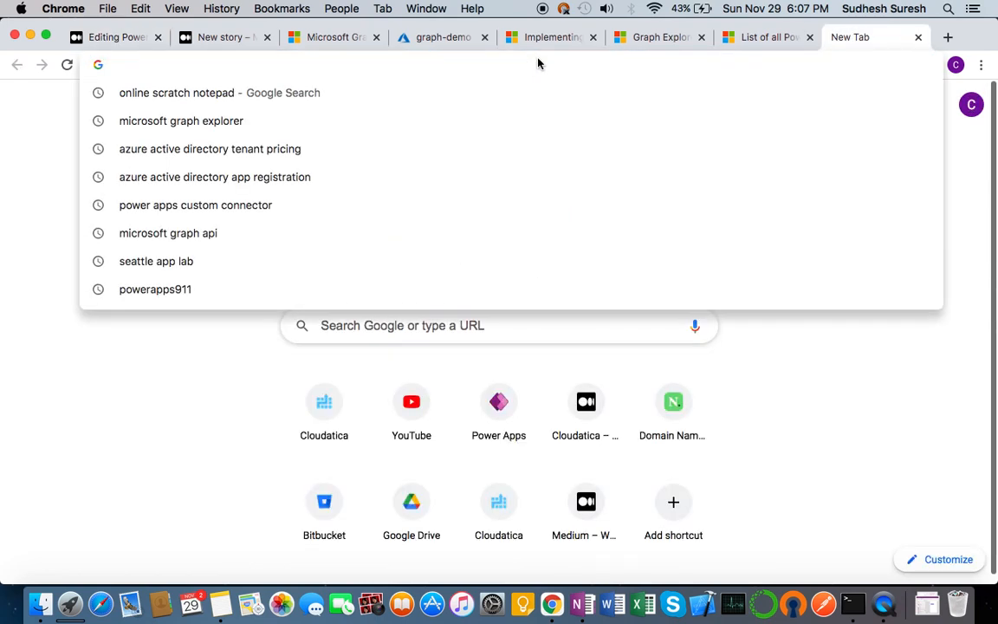
pyautogui.write('make')
pyautogui.press('Return')
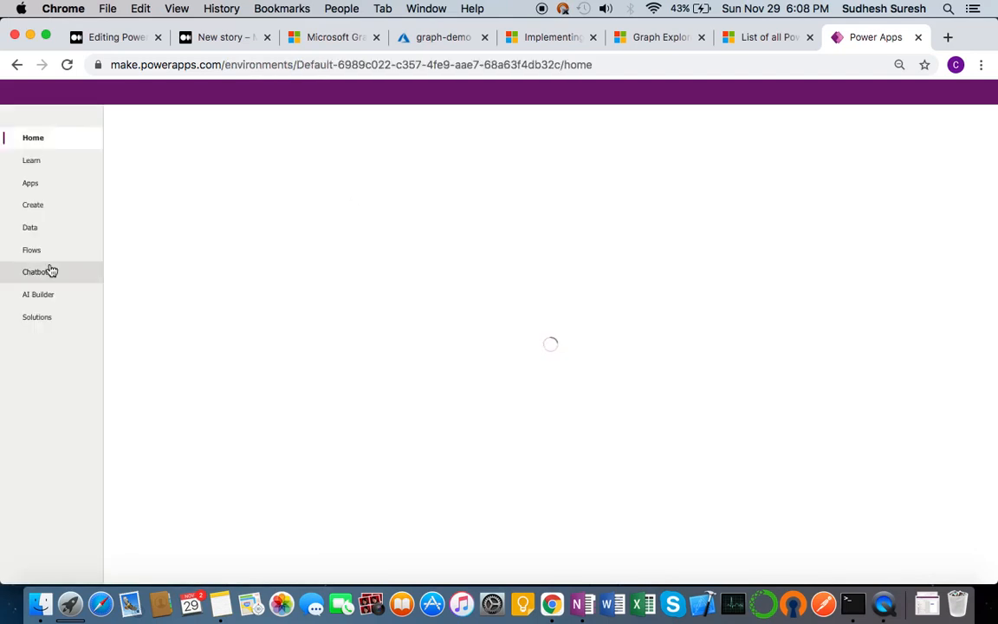
pyautogui.press('super+minus')
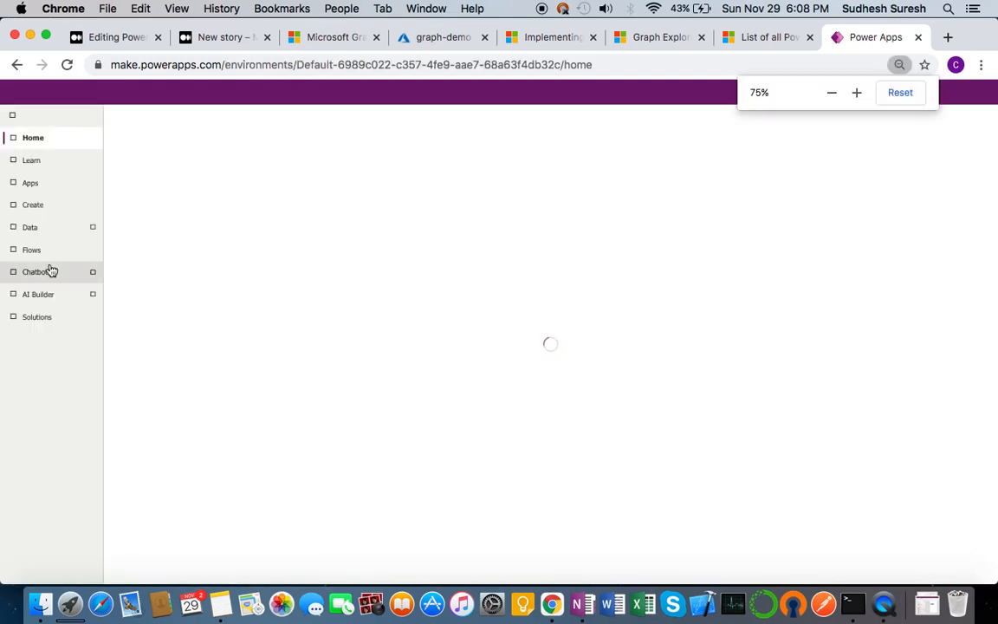
pyautogui.press('super+equal')
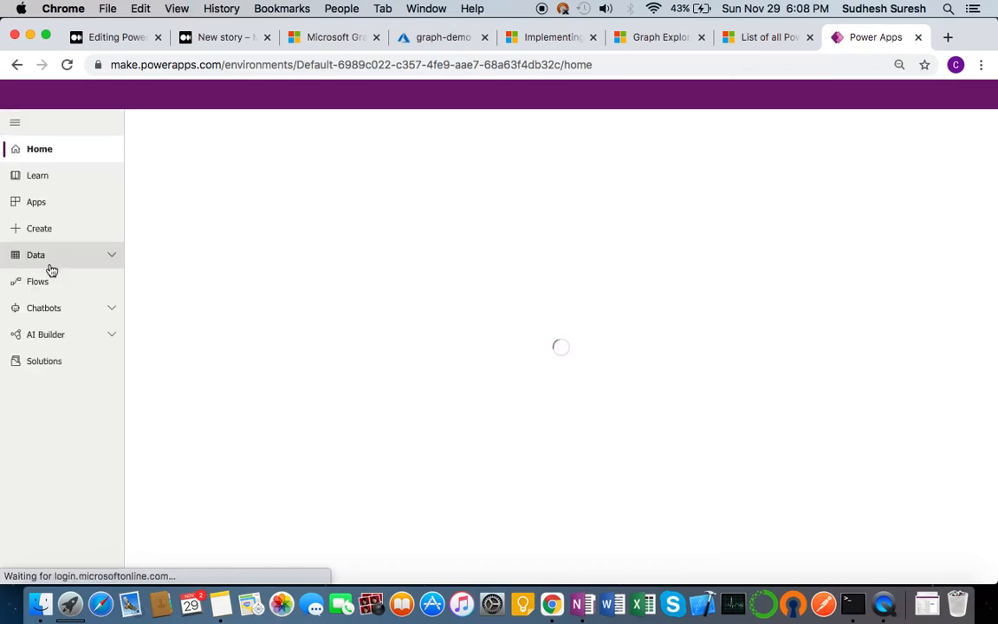
pyautogui.press('super+equal')
pyautogui.press('super+equal')
pyautogui.press('super+equal')
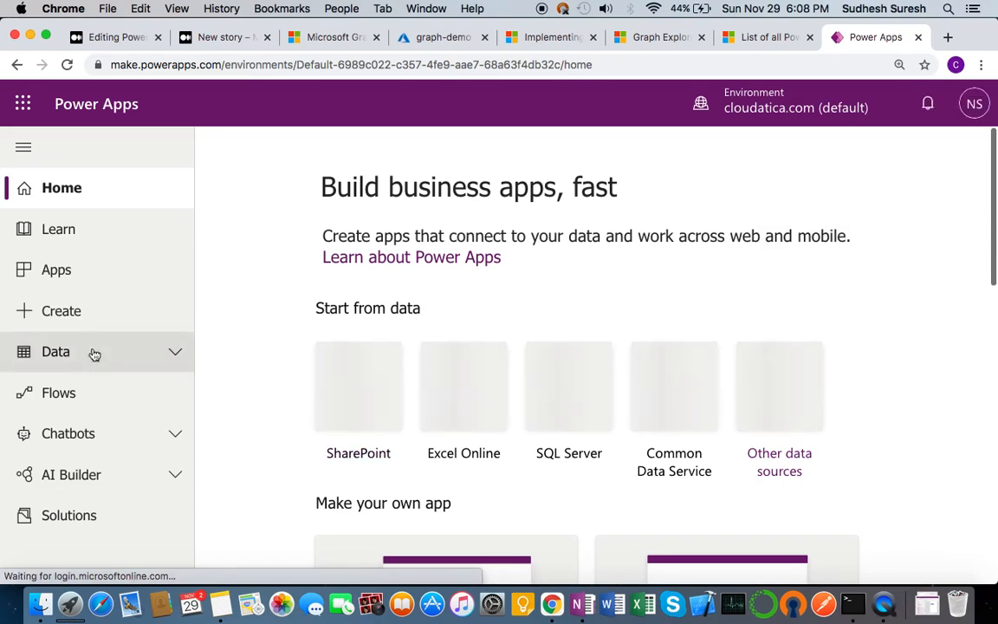
# Step: Open the list of custom connectors in the Data section of the default environment
pyautogui.click(177, 355)
pyautogui.scroll(-3, 118, 418)
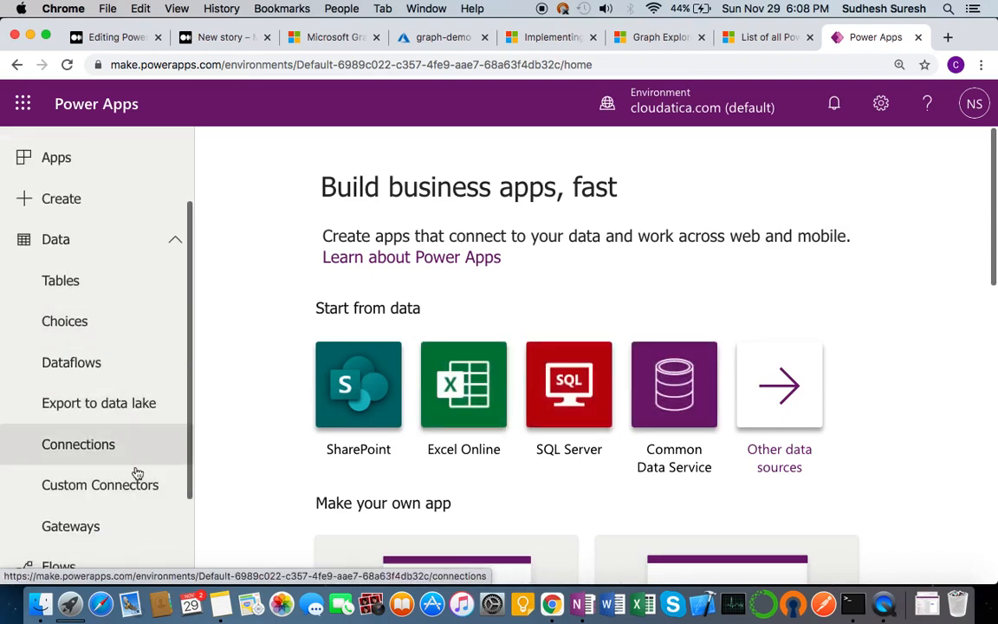
pyautogui.click(99, 492)
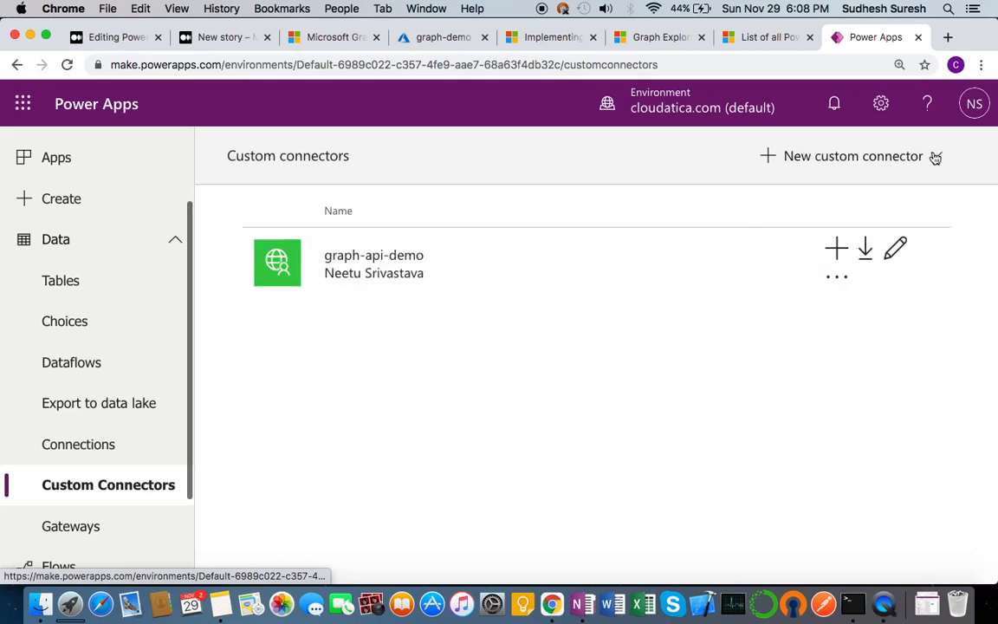
# Step: Start a new custom connector from blank and name it graph-demo
pyautogui.click(934, 157)
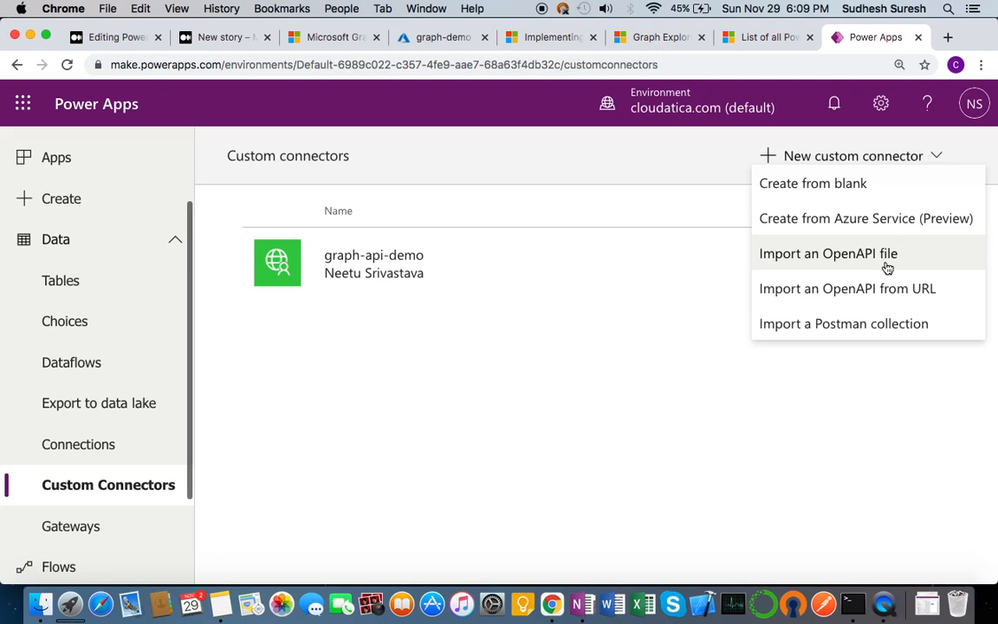
pyautogui.click(835, 184)
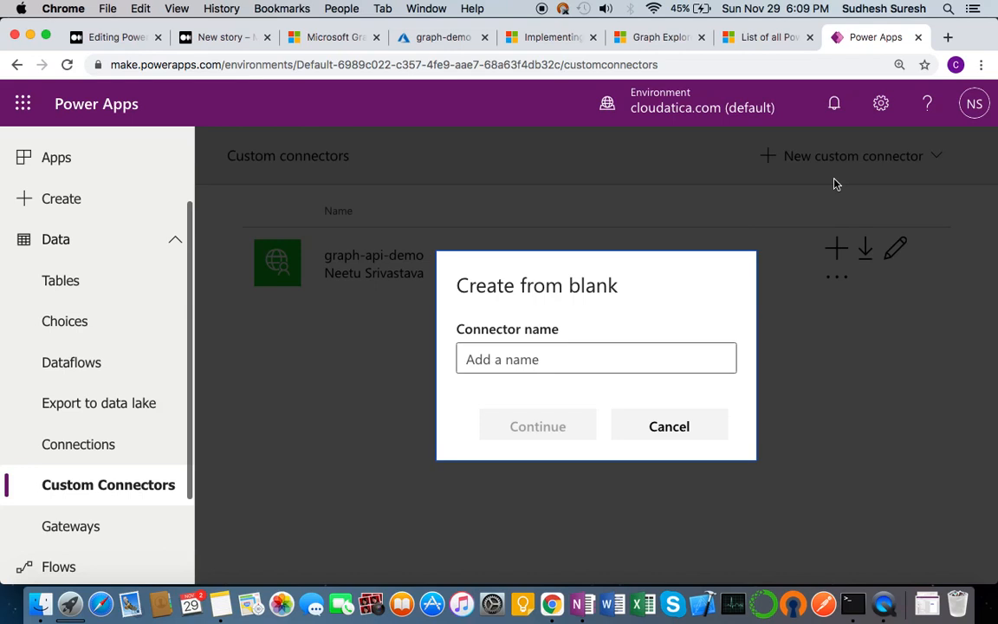
pyautogui.click(554, 357)
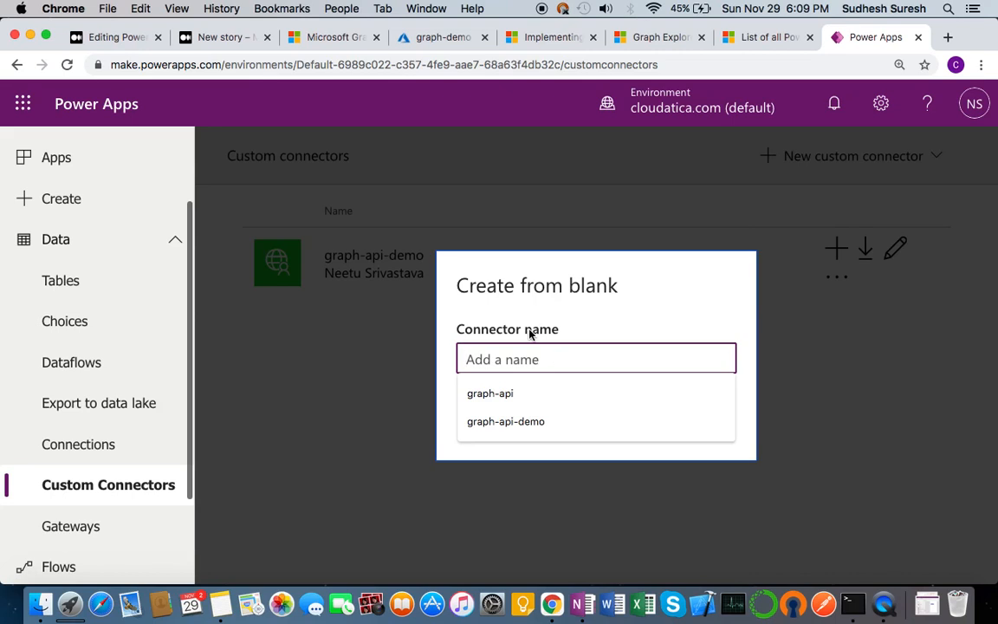
pyautogui.click(529, 330)
pyautogui.click(502, 358)
pyautogui.write('graph')
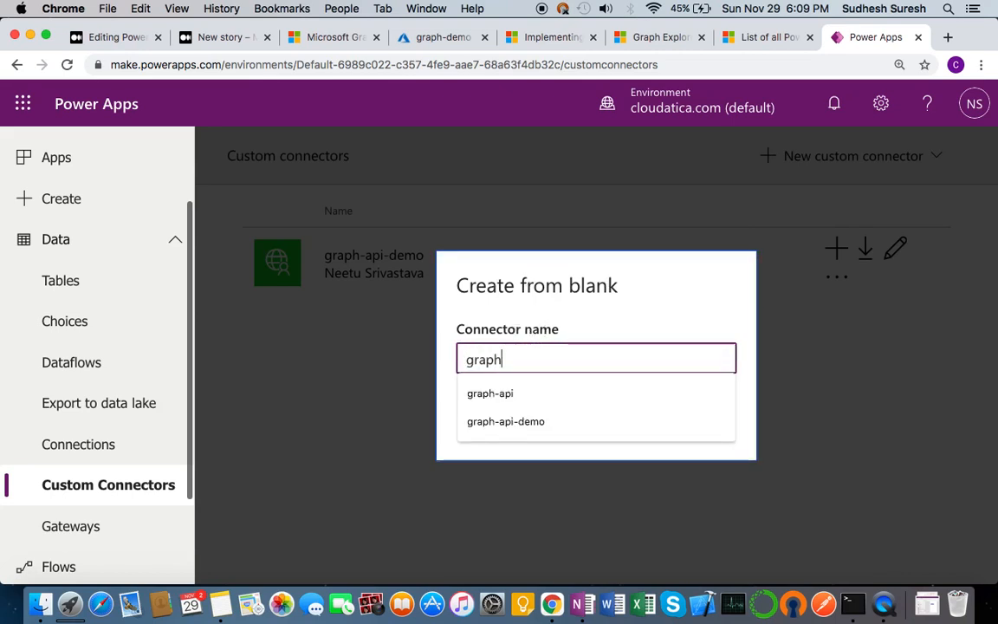
pyautogui.write('-demo')
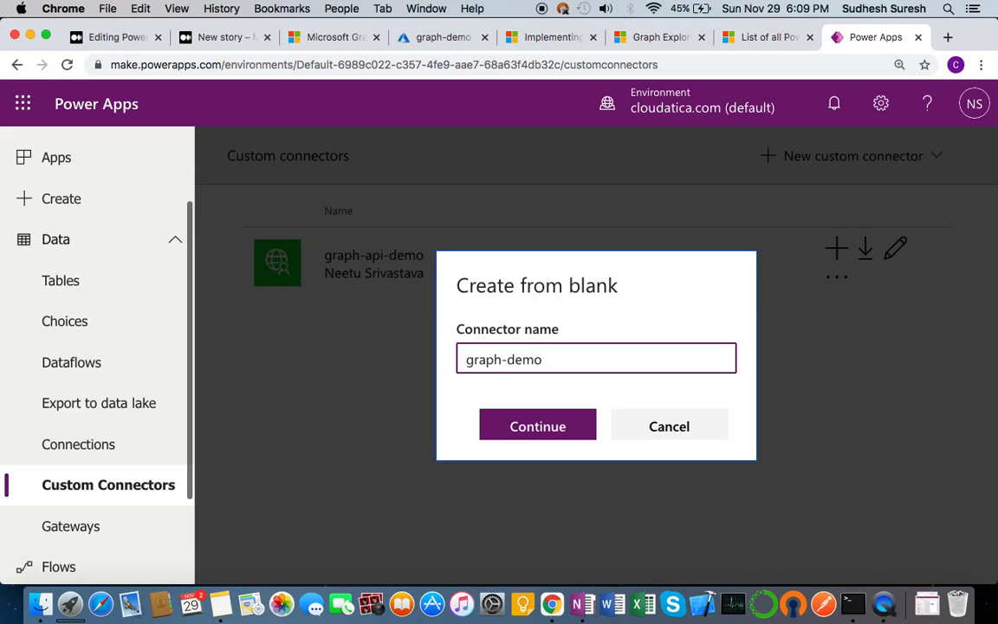
pyautogui.click(536, 431)
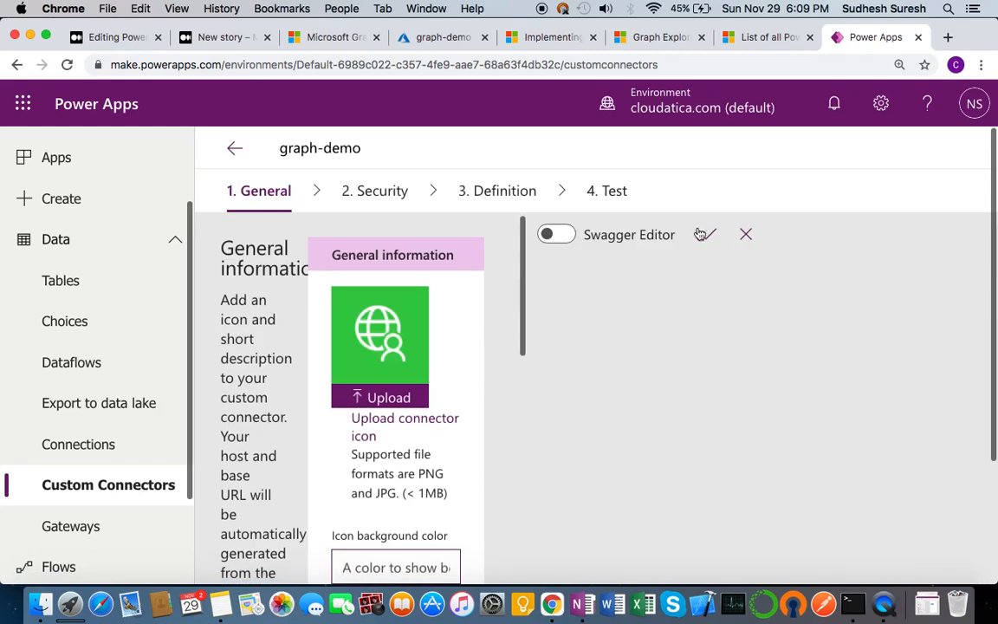
# Step: Examine the connector's General information settings, from the icon and description through the scheme, host and base URL
pyautogui.scroll(-5, 472, 379)
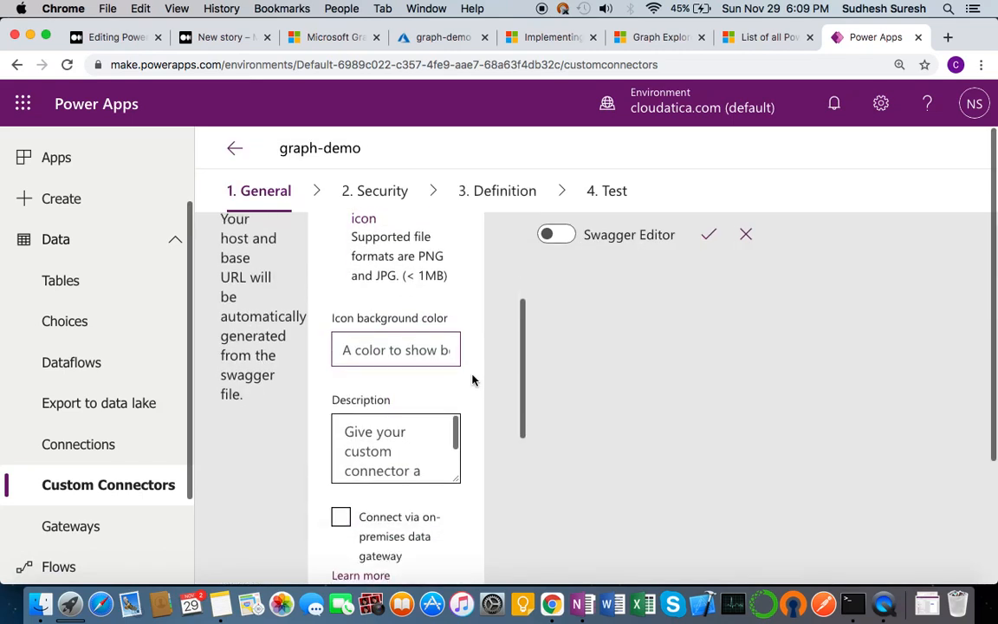
pyautogui.scroll(-3, 472, 378)
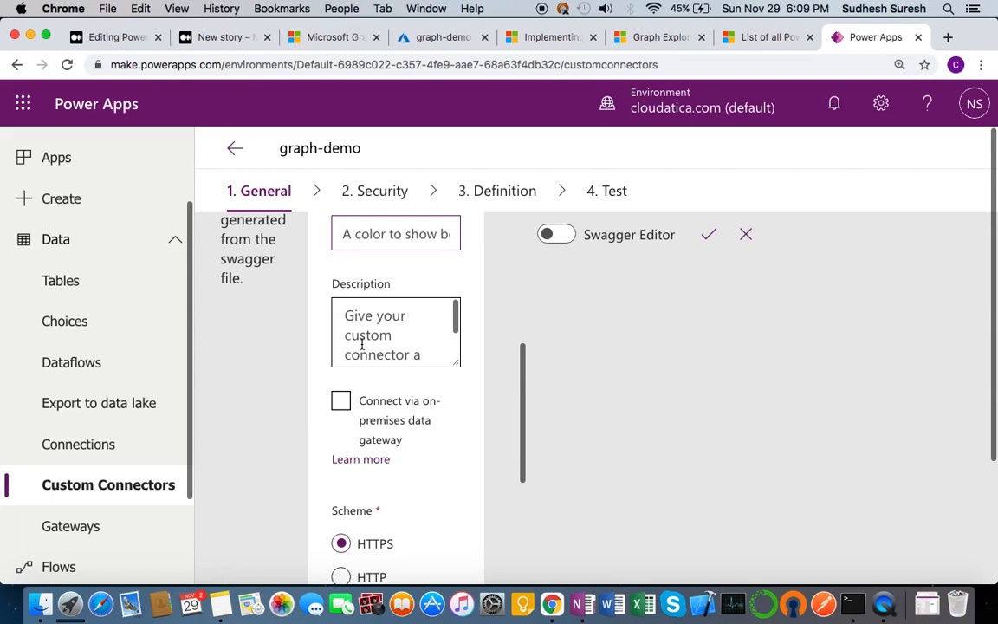
pyautogui.press('super+minus')
pyautogui.press('super+minus')
pyautogui.scroll(5, 369, 399)
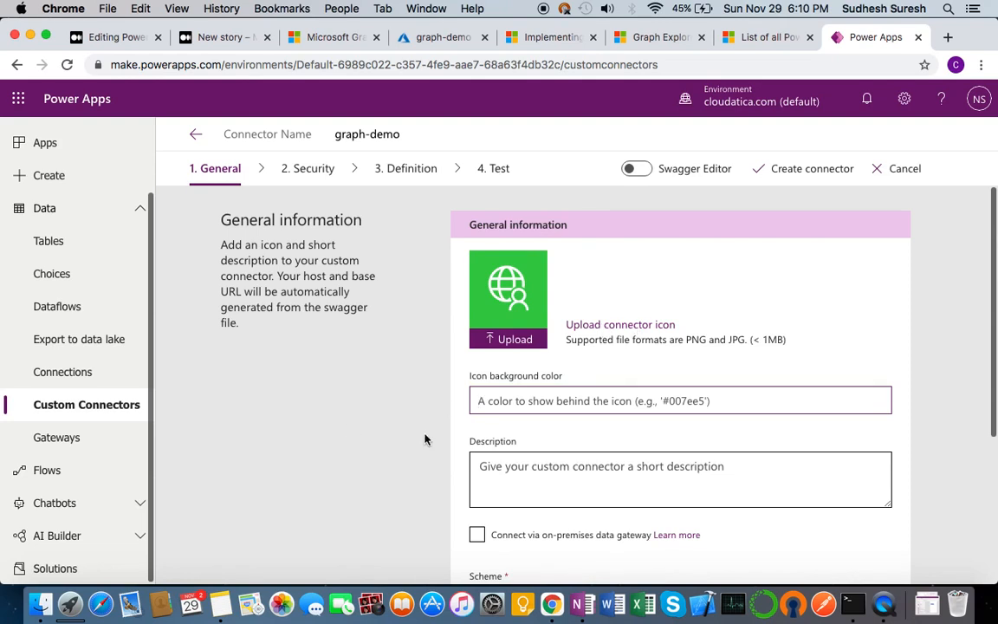
pyautogui.scroll(-2, 424, 439)
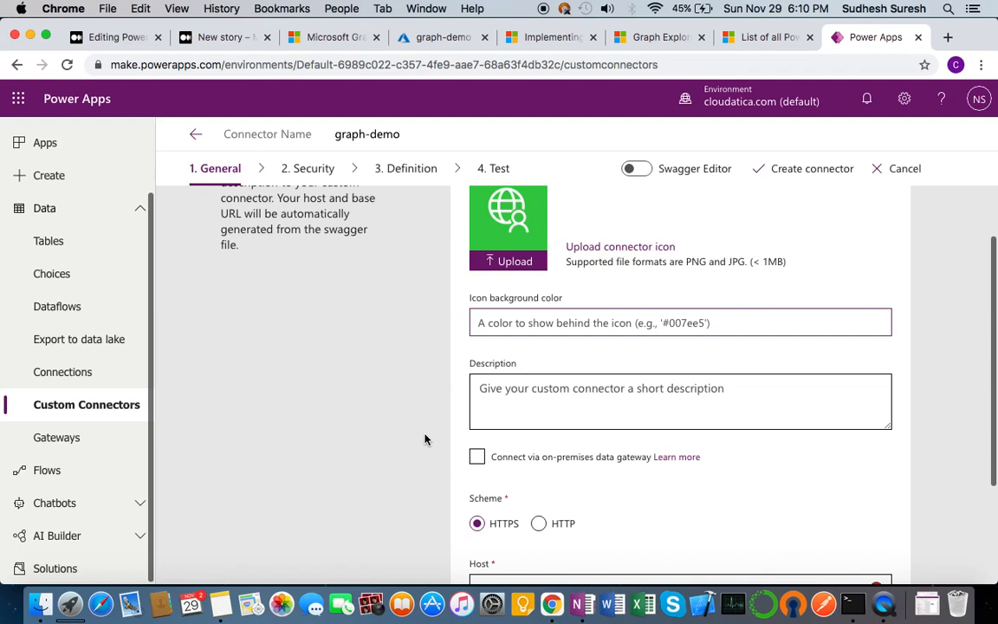
pyautogui.scroll(2, 425, 440)
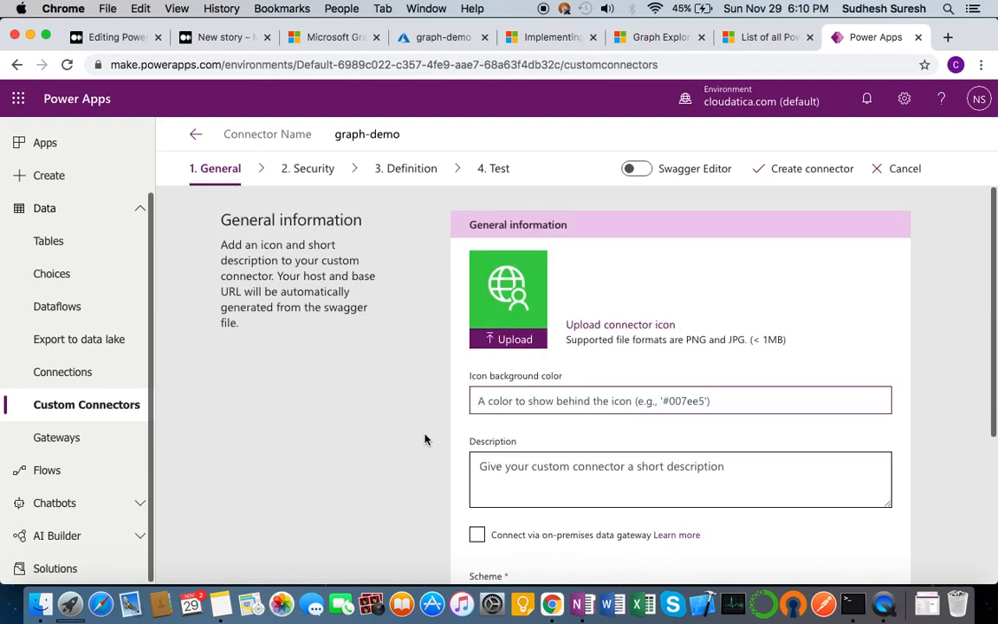
pyautogui.scroll(-2, 379, 420)
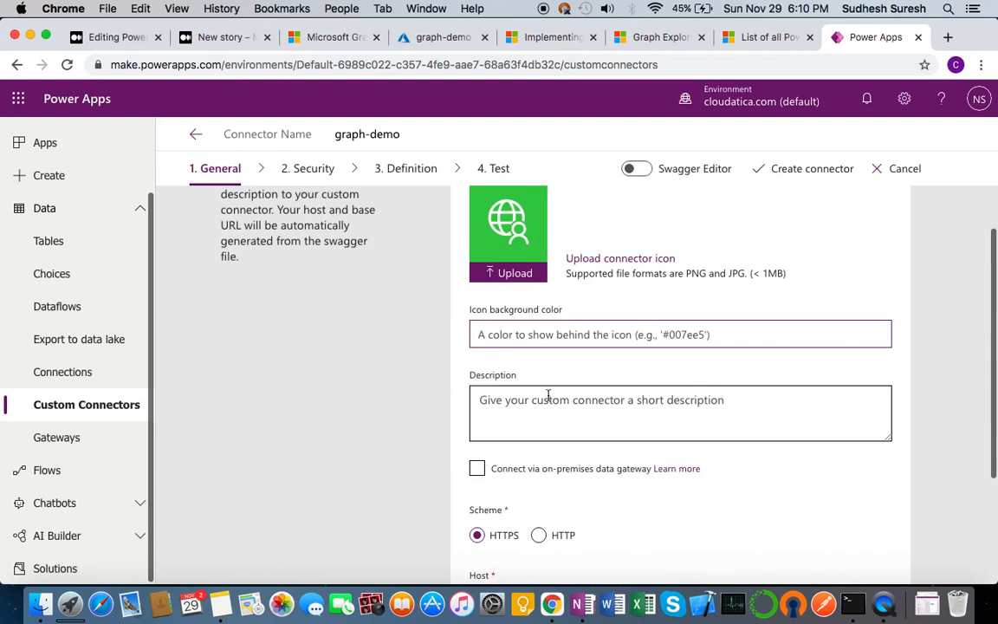
pyautogui.scroll(-2, 392, 425)
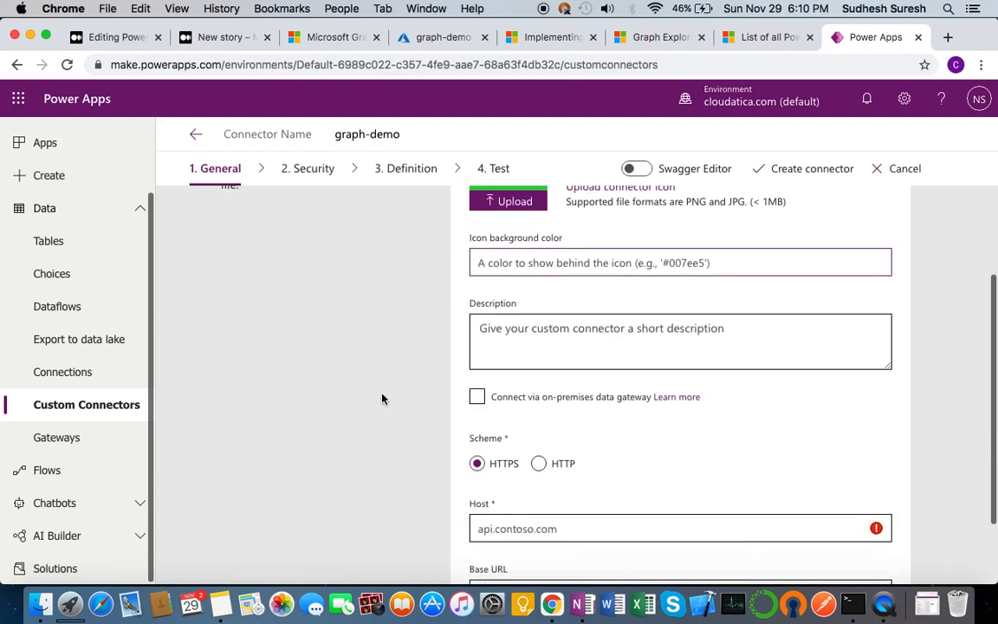
pyautogui.scroll(-1, 390, 442)
pyautogui.scroll(-2, 390, 442)
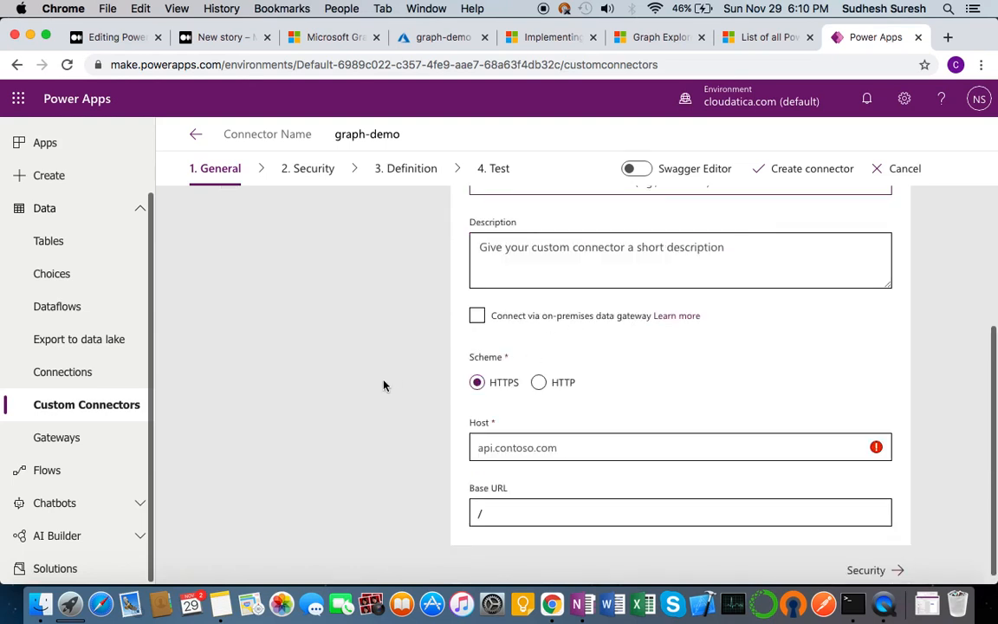
pyautogui.scroll(-1, 384, 385)
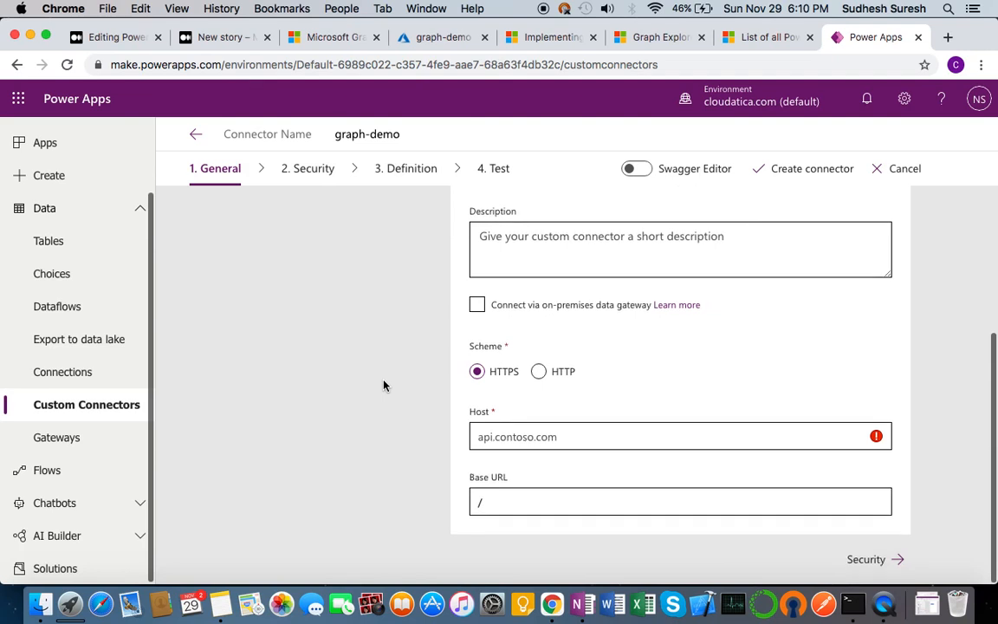
# Step: Switch to the Medium draft and look up which host its General information instructions prescribe for the connector
pyautogui.click(515, 433)
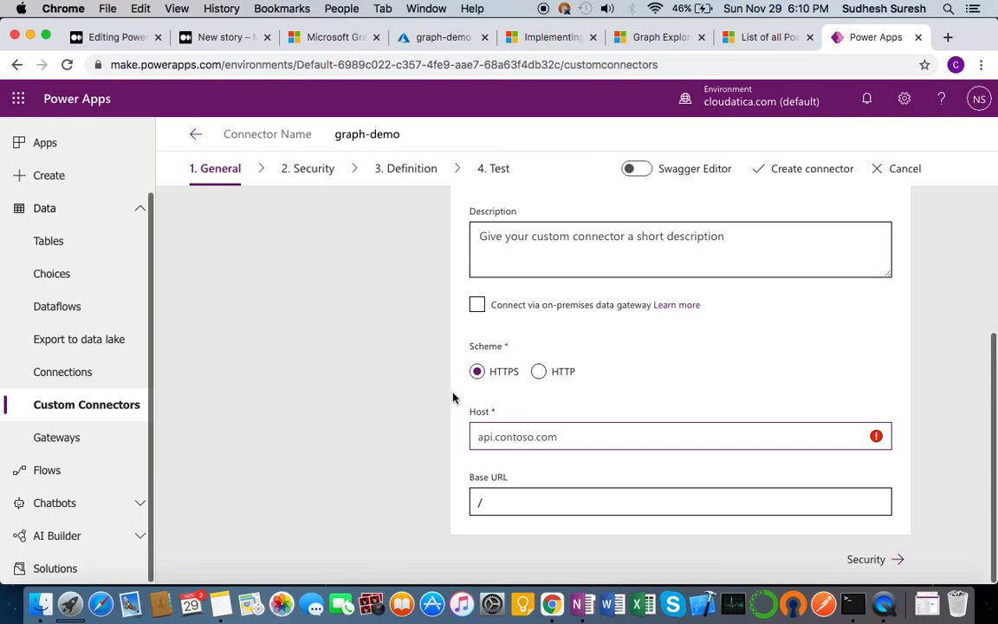
pyautogui.click(128, 43)
pyautogui.scroll(-10, 281, 354)
pyautogui.scroll(-8, 313, 394)
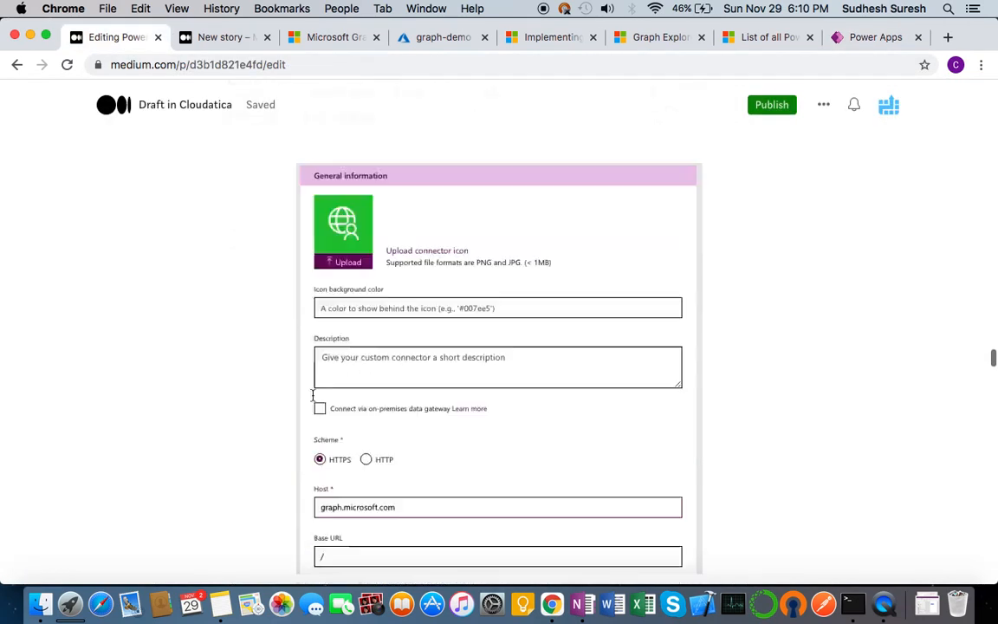
pyautogui.scroll(3, 313, 394)
pyautogui.click(324, 417)
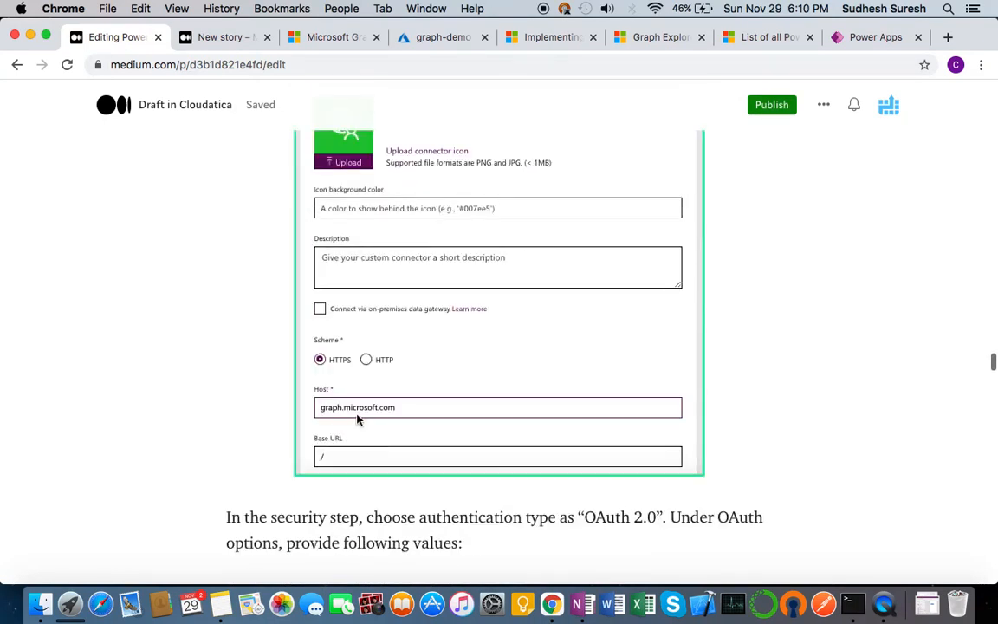
pyautogui.scroll(5, 358, 419)
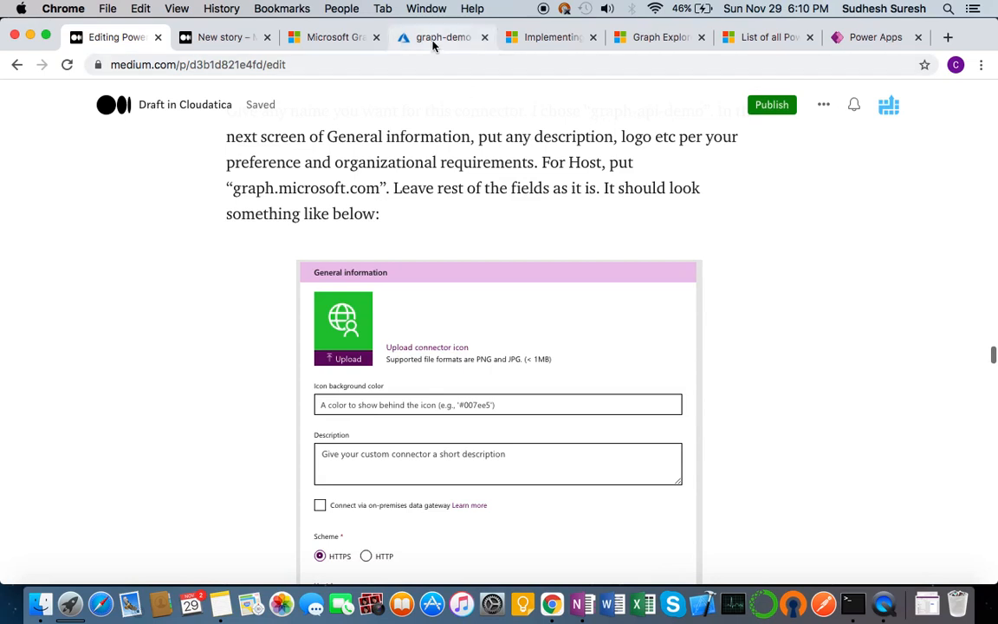
# Step: Return to Power Apps and set the graph-demo connector's host to graph.microsoft.com
pyautogui.click(879, 37)
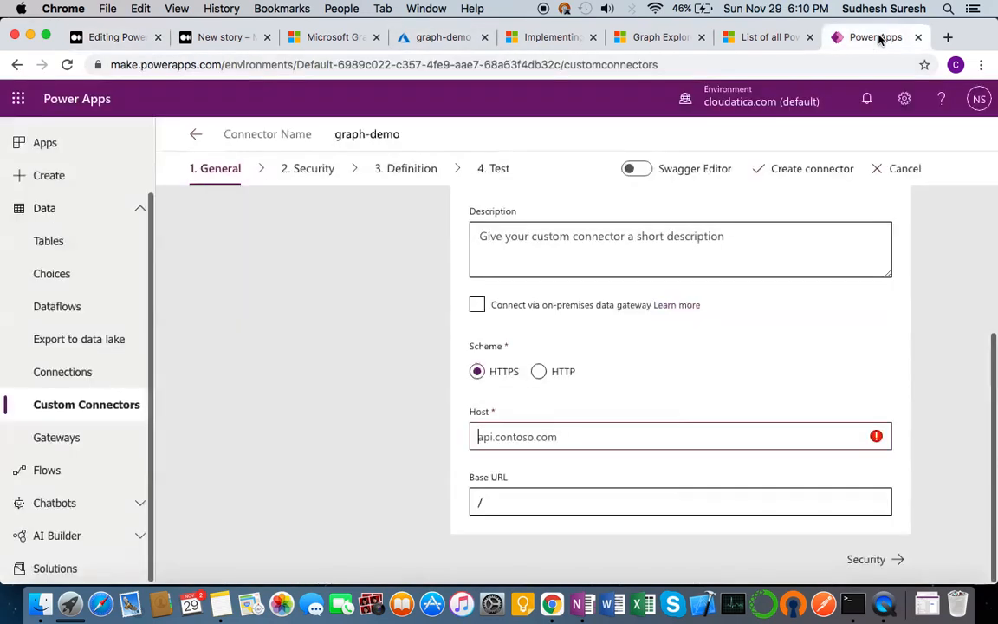
pyautogui.write('graph')
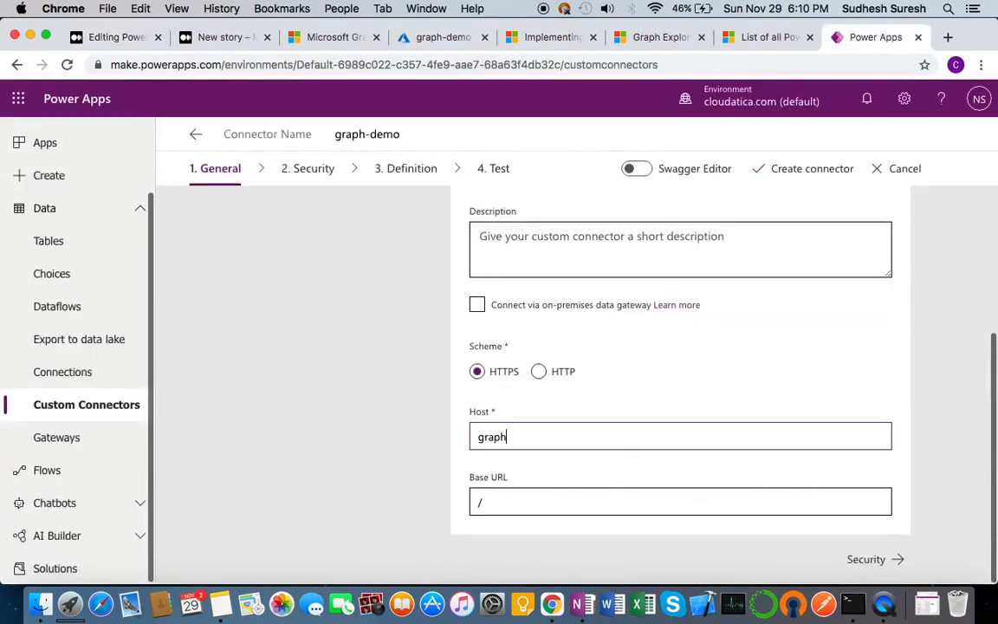
pyautogui.write('.microsoft.com')
# Step: Proceed to the connector's Security settings and set the authentication type to OAuth 2.0
pyautogui.click(867, 559)
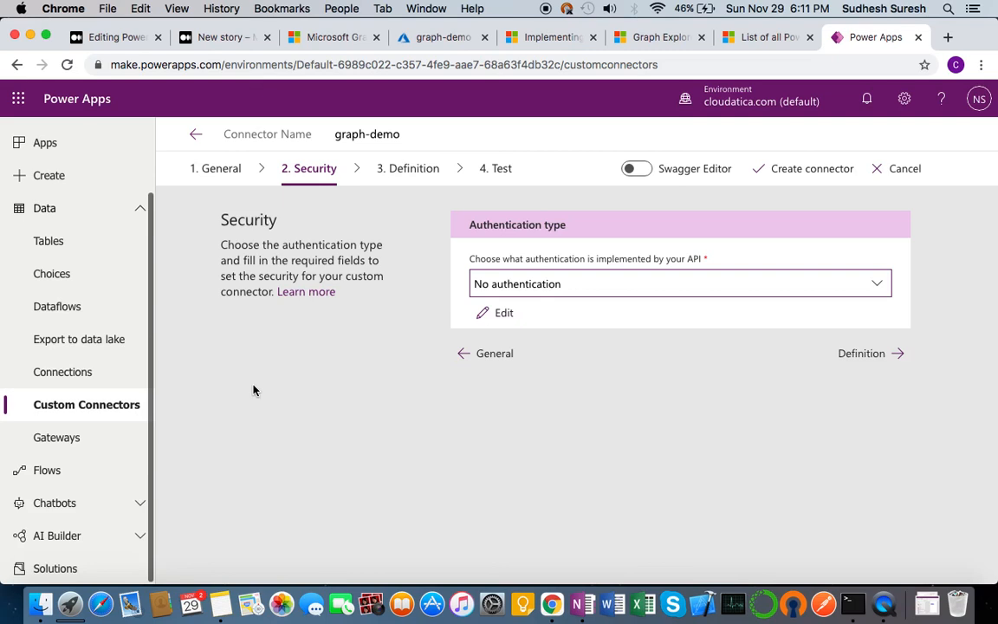
pyautogui.click(544, 290)
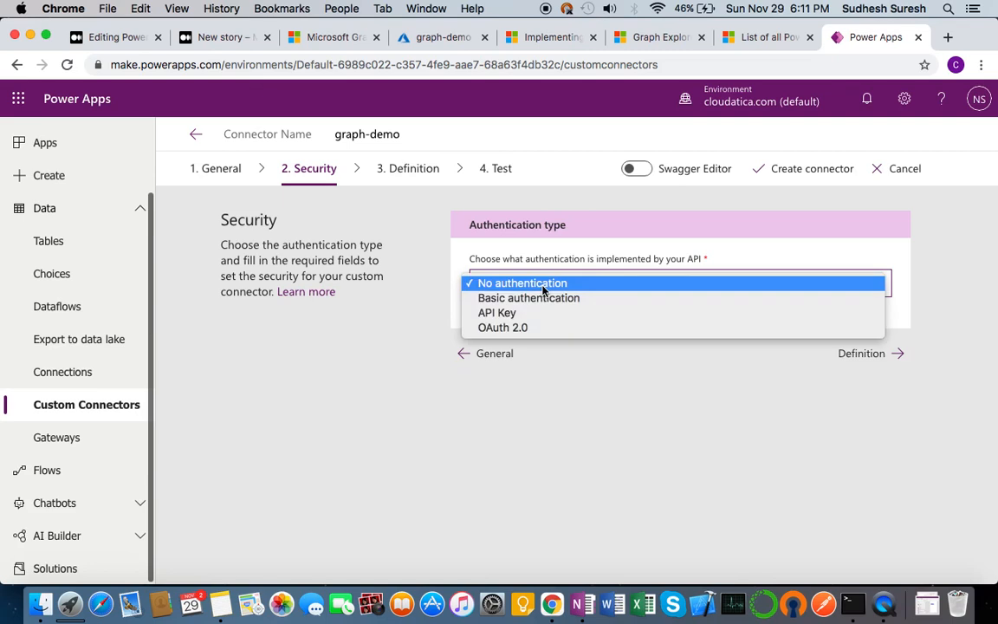
pyautogui.click(508, 334)
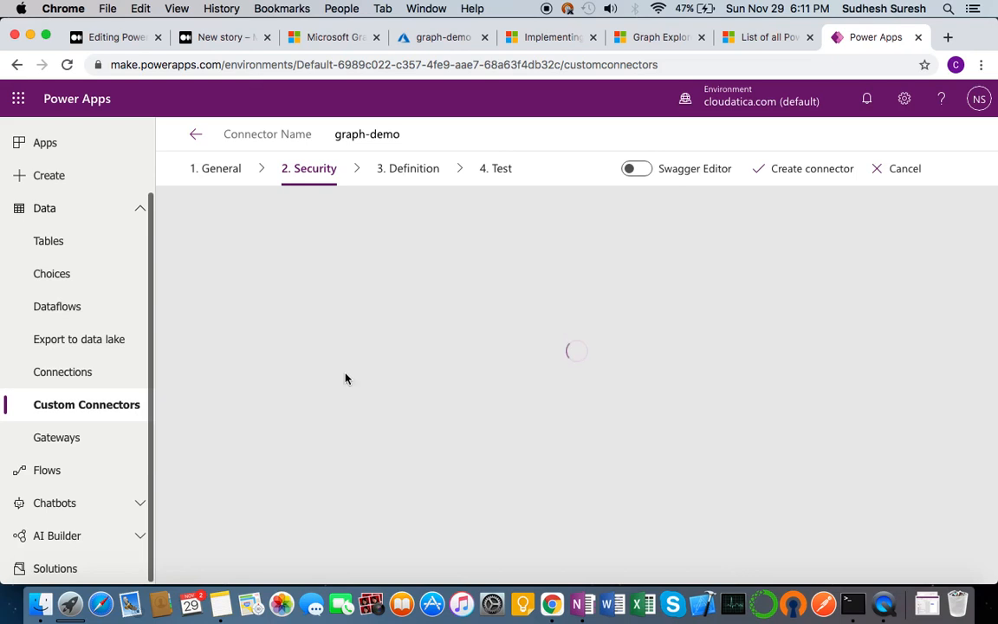
# Step: Set the OAuth 2.0 identity provider to Azure Active Directory in the connector's Security settings
pyautogui.scroll(-2, 278, 353)
pyautogui.scroll(2, 278, 353)
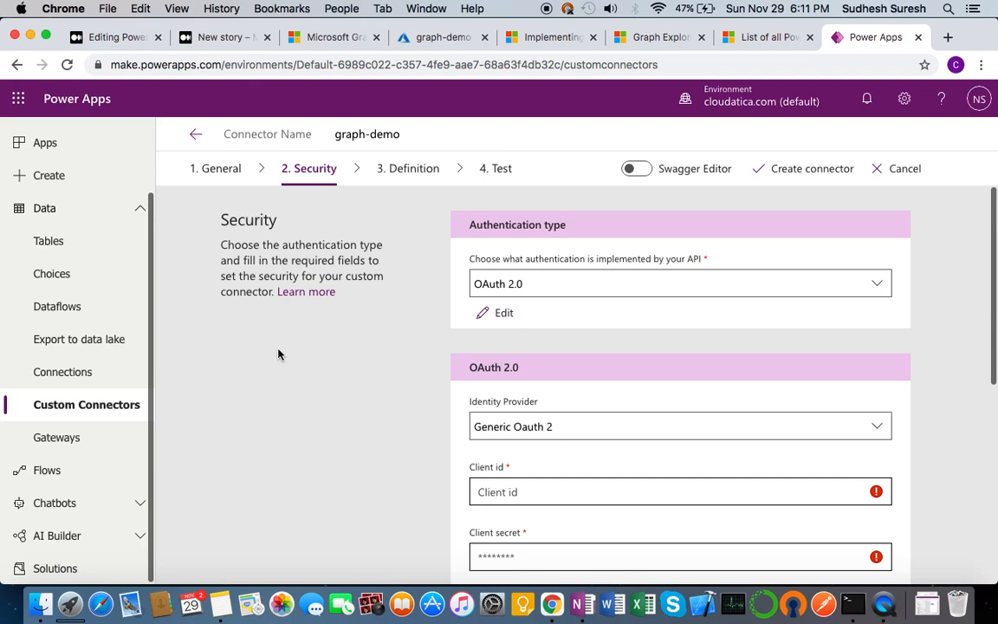
pyautogui.scroll(-2, 278, 354)
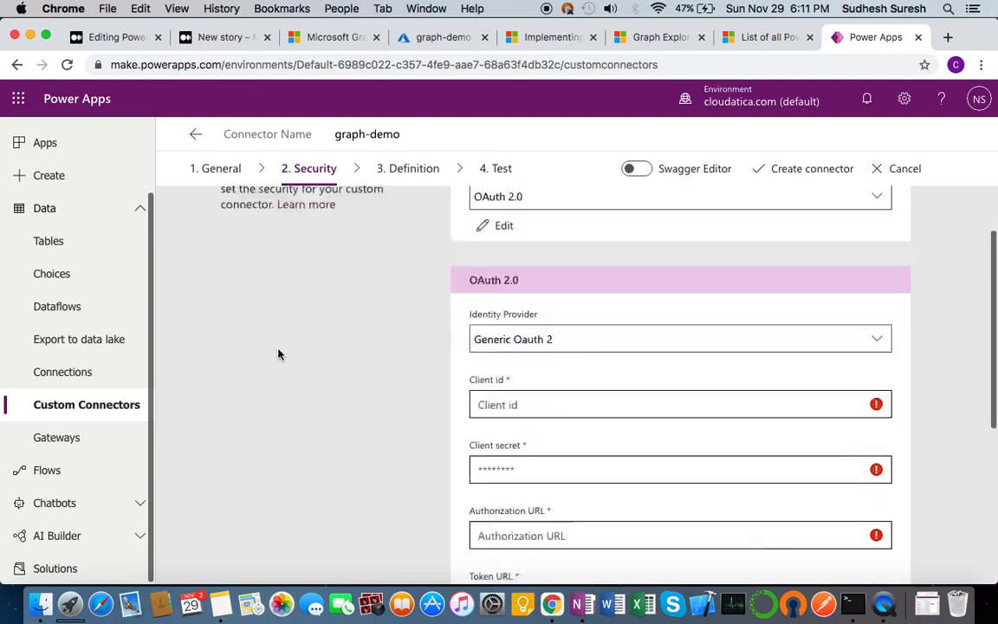
pyautogui.click(571, 337)
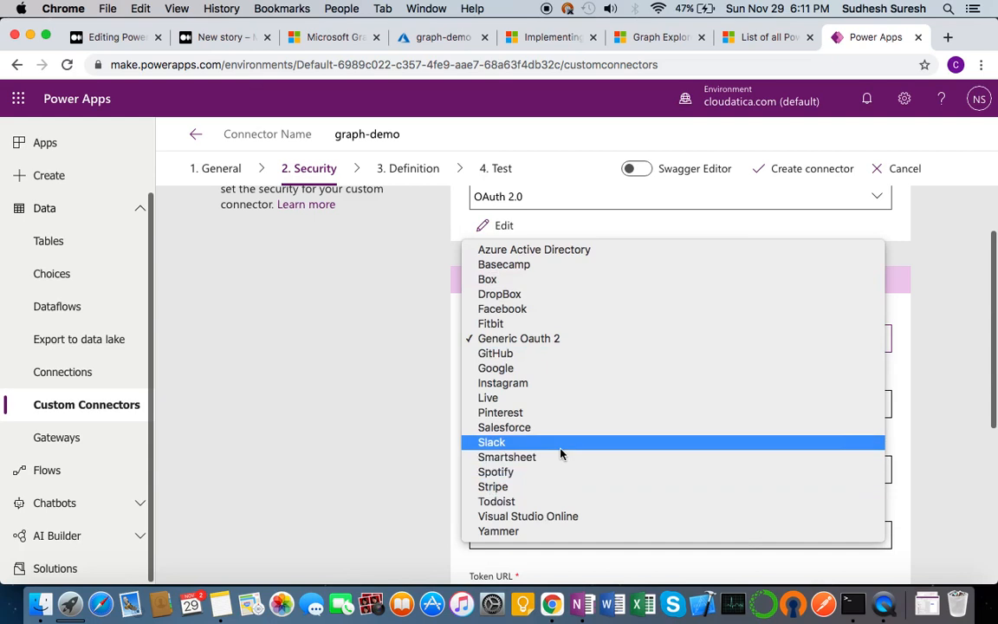
pyautogui.click(530, 252)
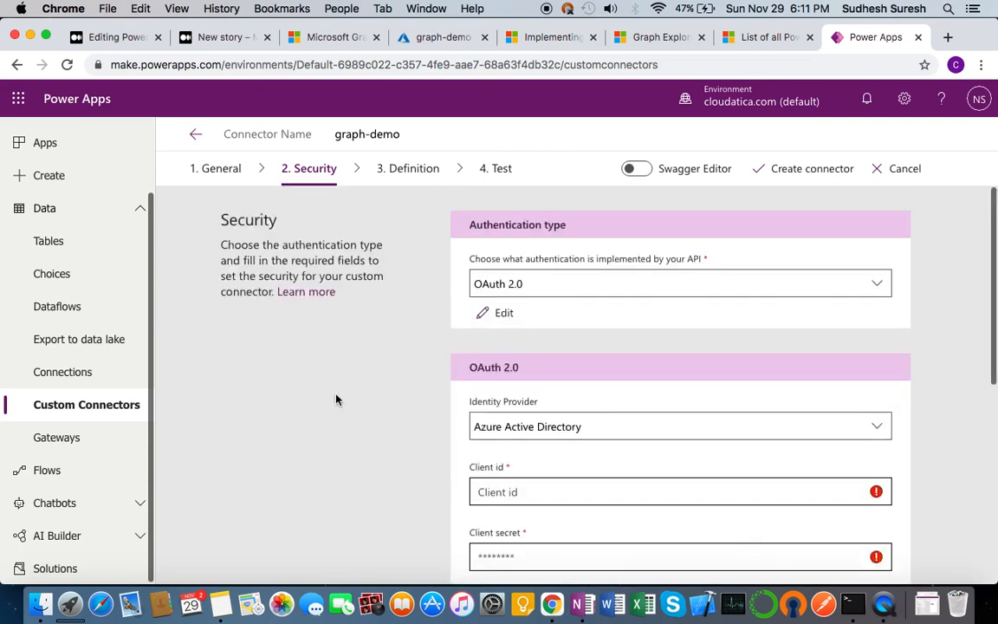
pyautogui.scroll(-3, 337, 399)
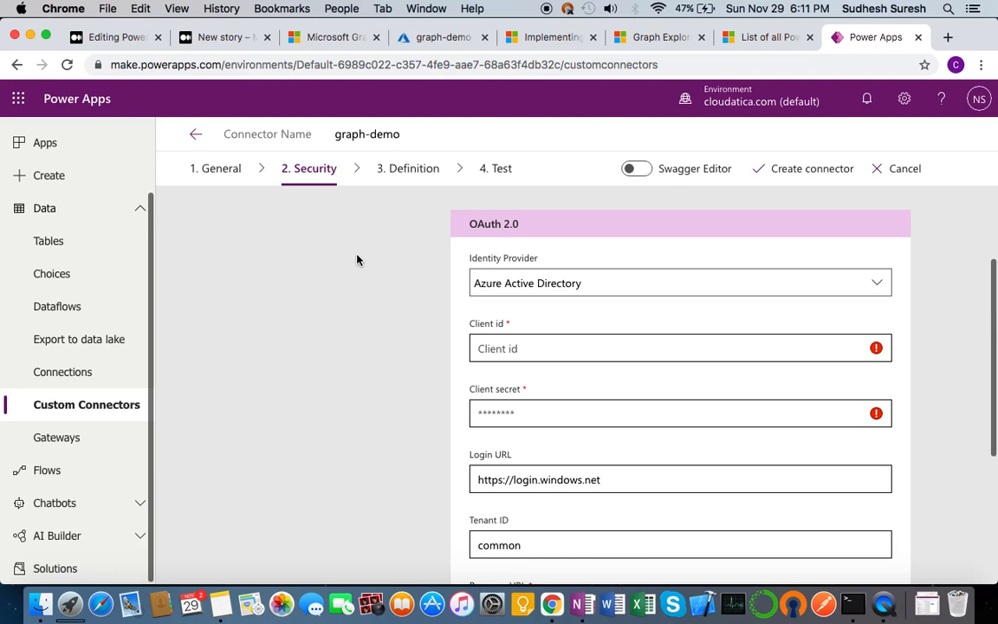
pyautogui.scroll(-2, 336, 346)
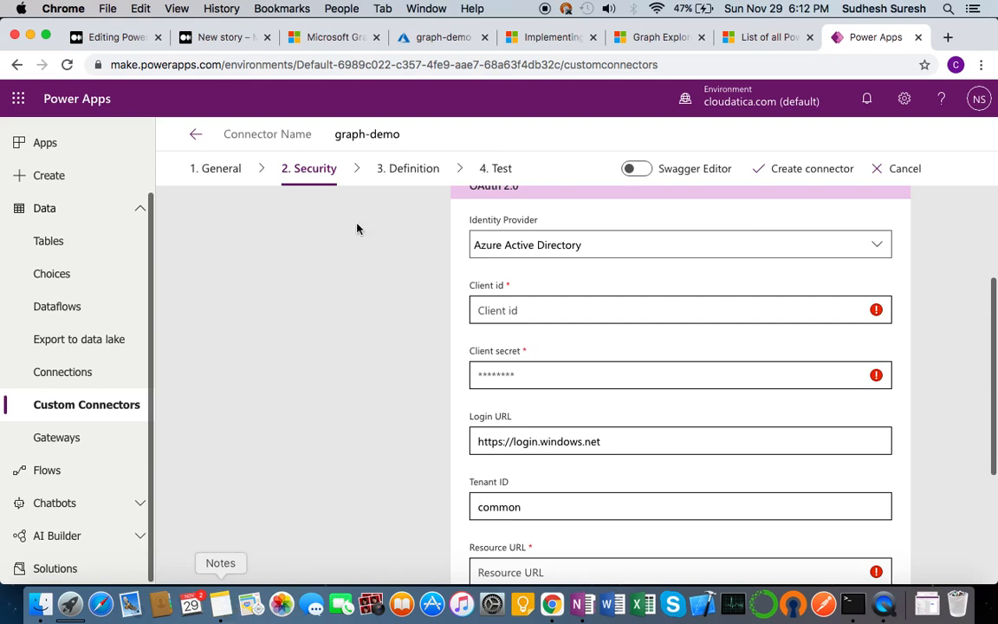
# Step: Copy the application's client ID from Notes and paste it into the connector's Client id field in Power Apps
pyautogui.click(437, 33)
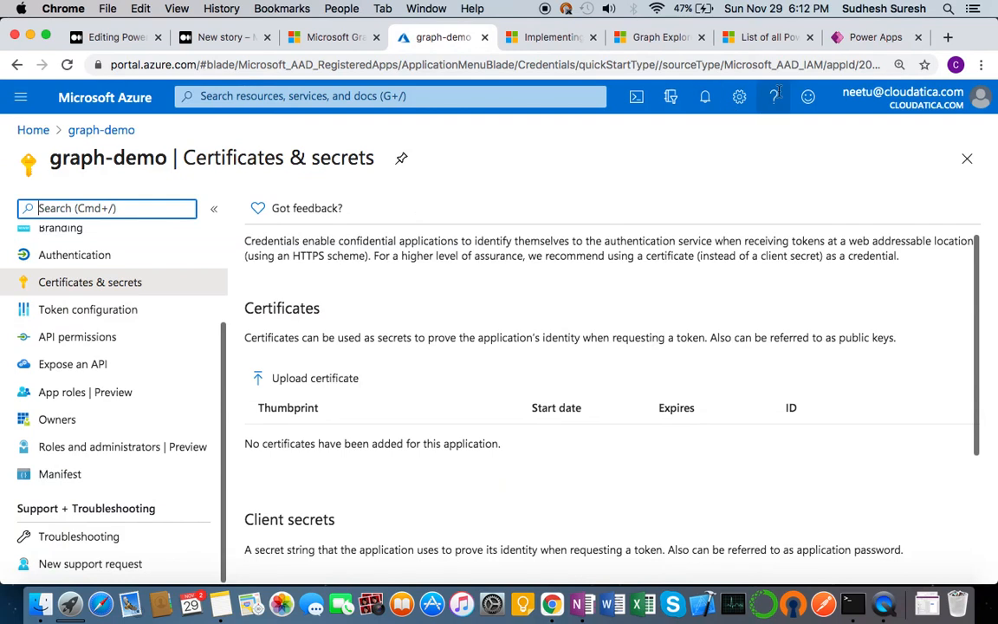
pyautogui.click(864, 39)
pyautogui.click(531, 309)
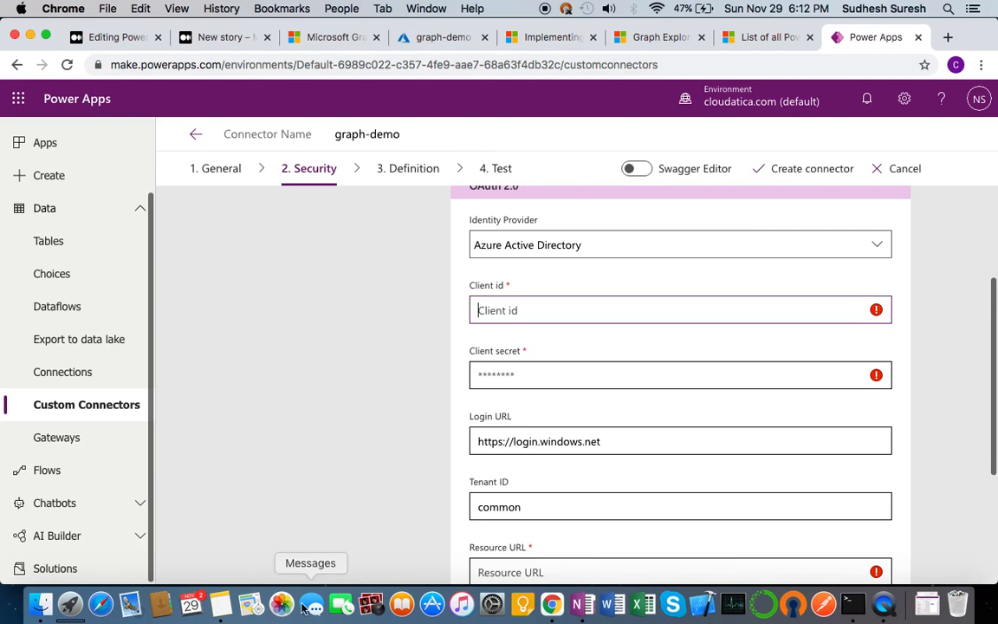
pyautogui.click(220, 608)
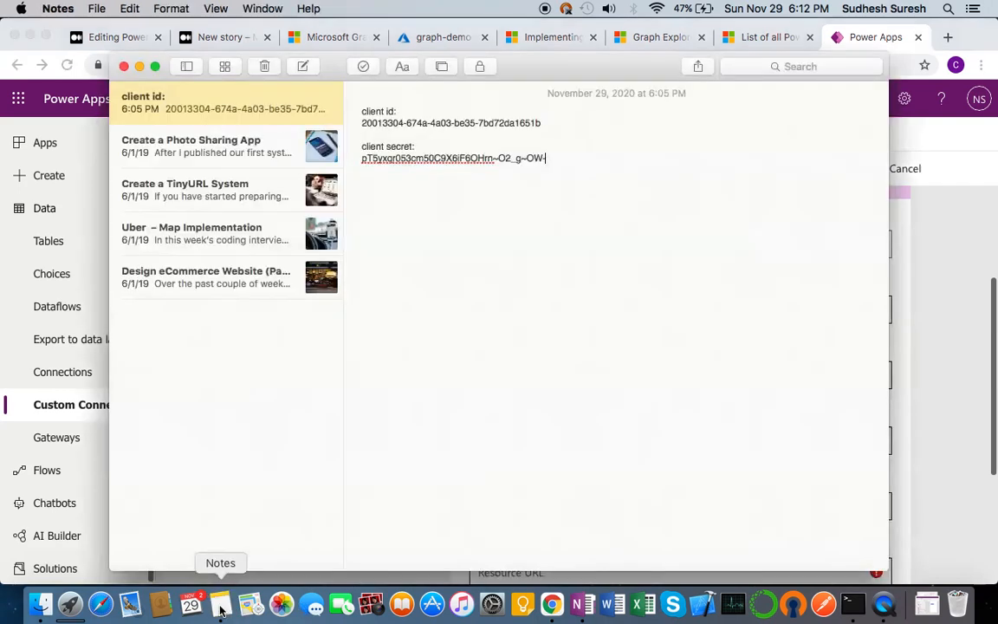
pyautogui.click(361, 122)
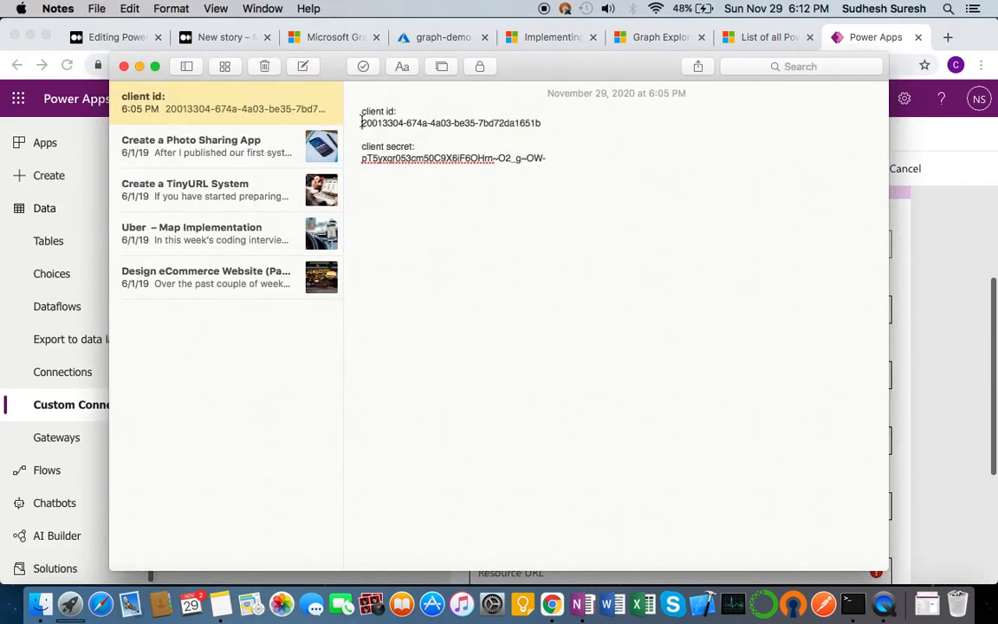
pyautogui.keyDown('shift'); pyautogui.click(546, 123); pyautogui.keyUp('shift')
pyautogui.press('super+c')
pyautogui.press('super+Tab')
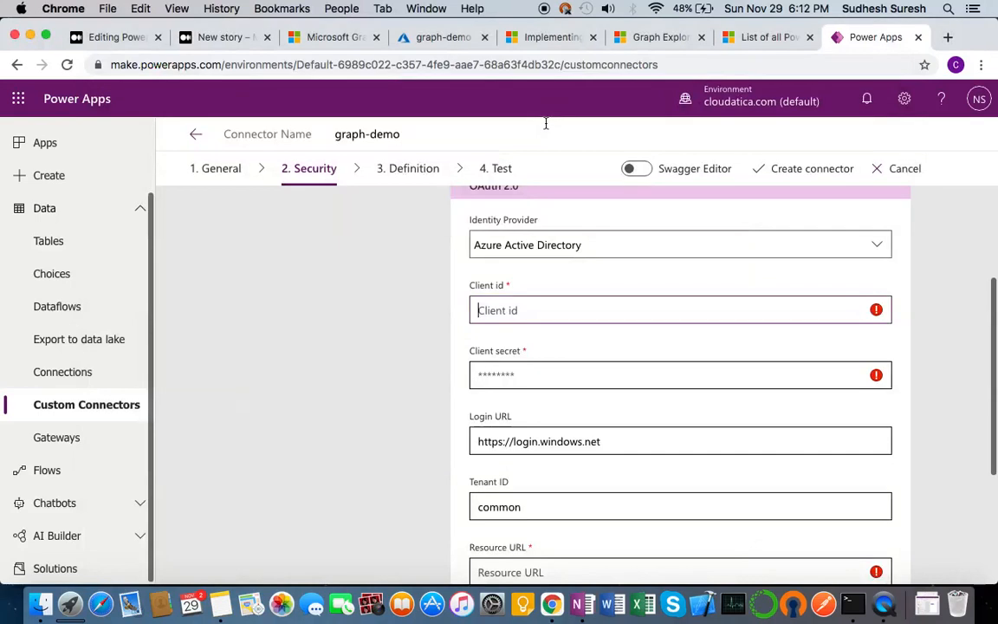
pyautogui.click(481, 310)
pyautogui.press('super+v')
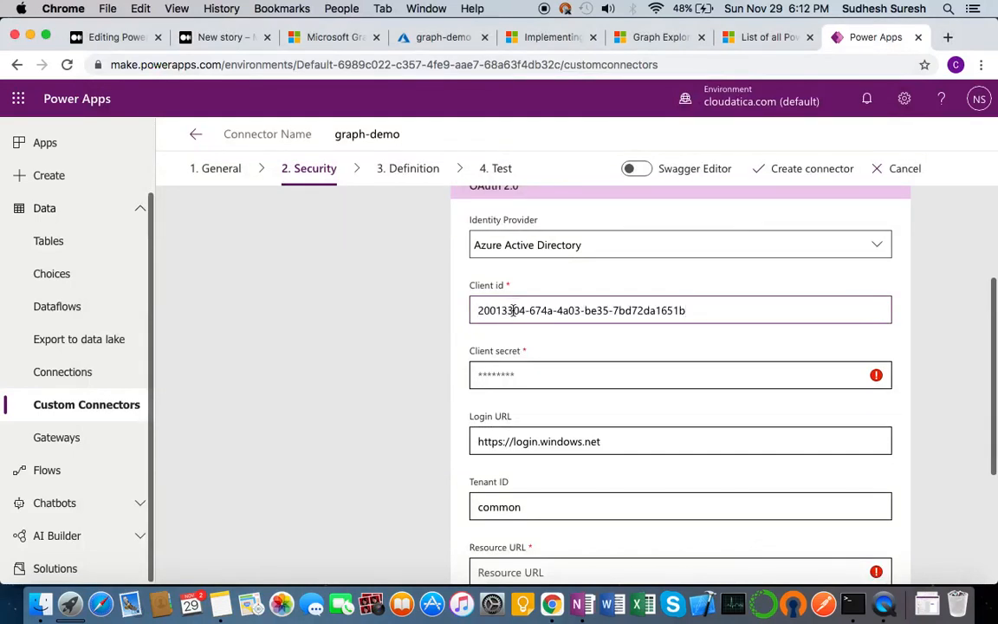
# Step: Switch to the Azure portal and open graph-demo's Overview to see where the Application (client) ID is listed
pyautogui.click(439, 43)
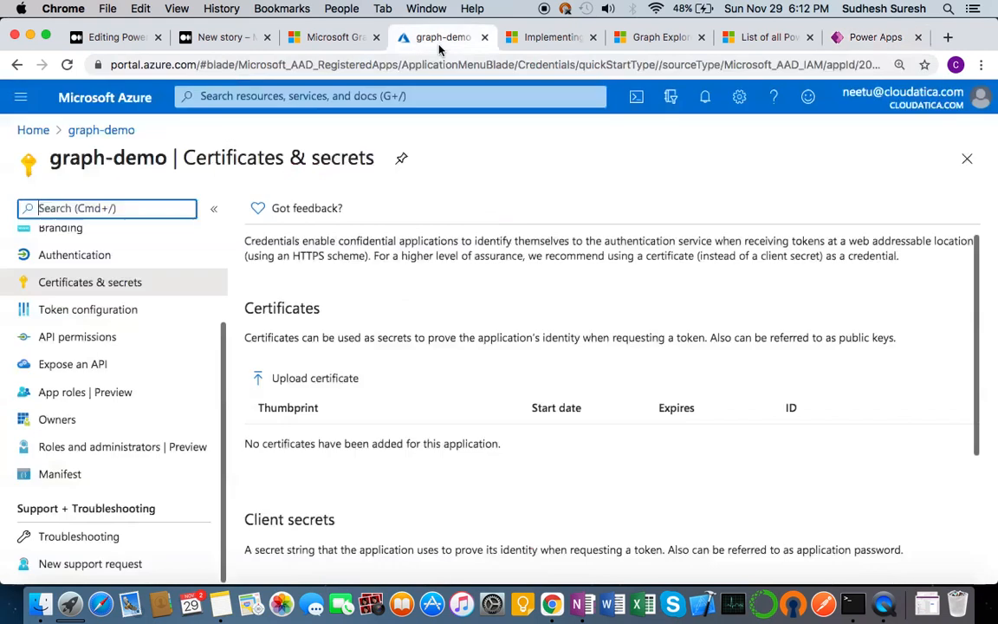
pyautogui.scroll(3, 139, 433)
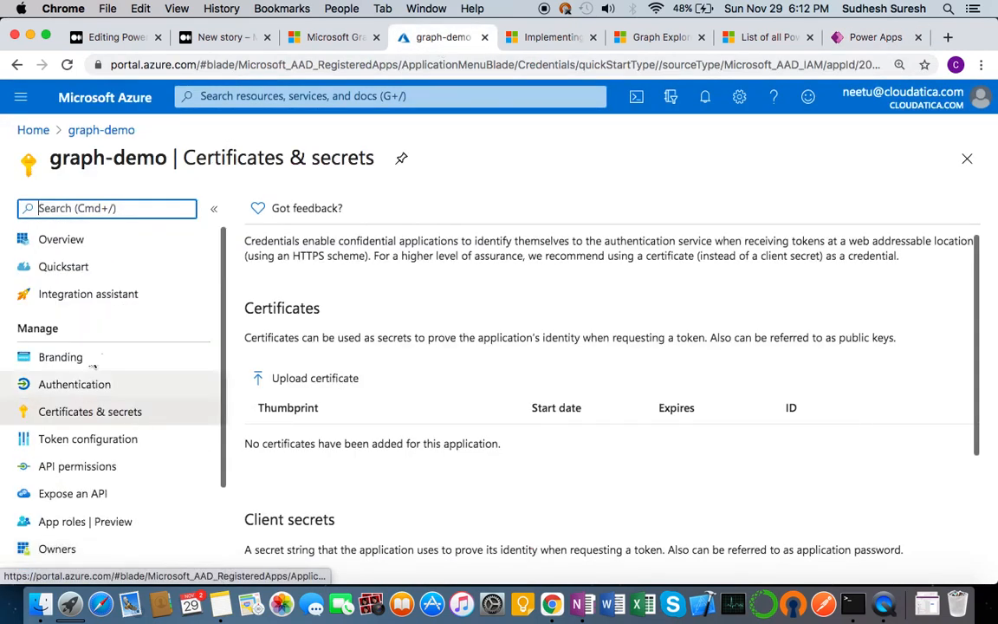
pyautogui.click(81, 240)
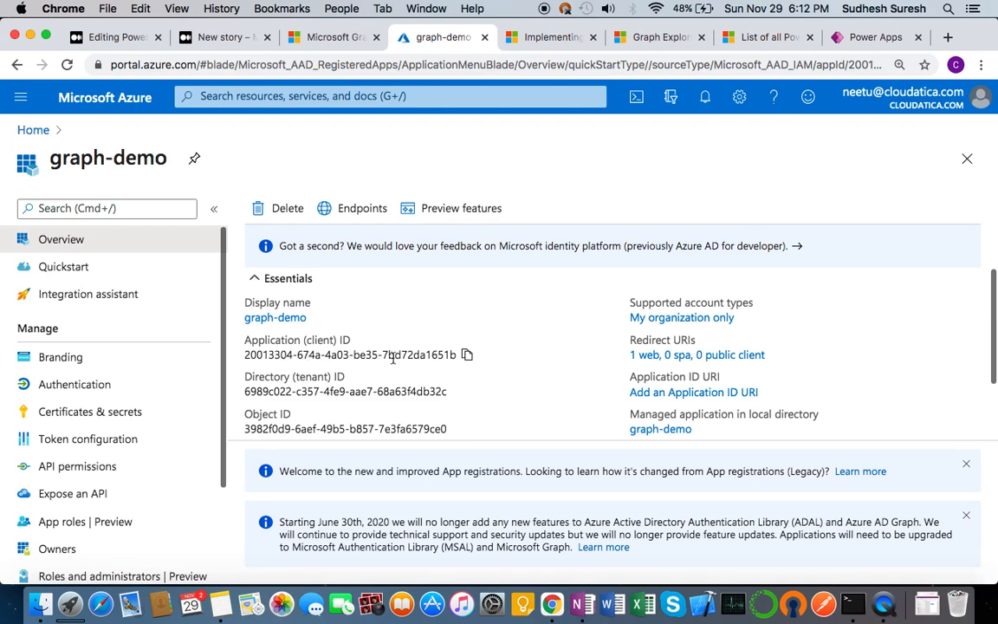
# Step: Return to Power Apps and fill the connector's Client secret field with the client secret copied from Notes
pyautogui.click(866, 38)
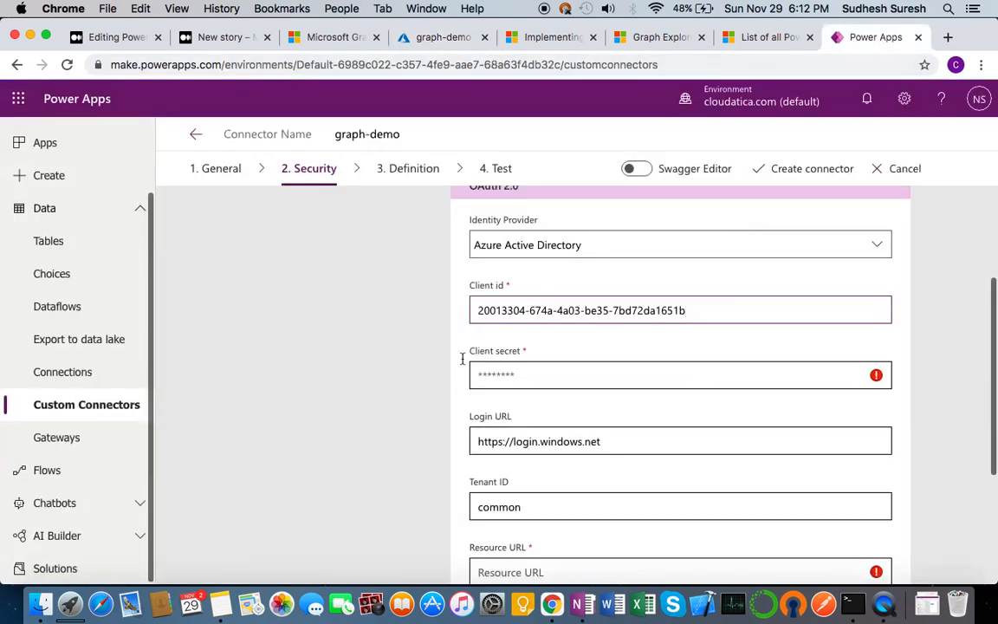
pyautogui.click(539, 376)
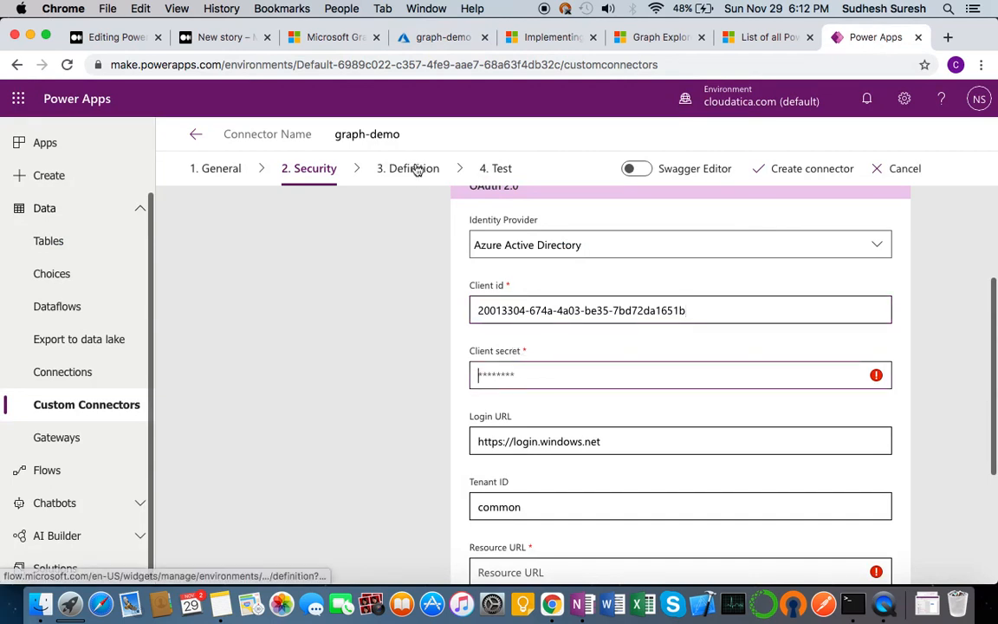
pyautogui.press('super+Tab')
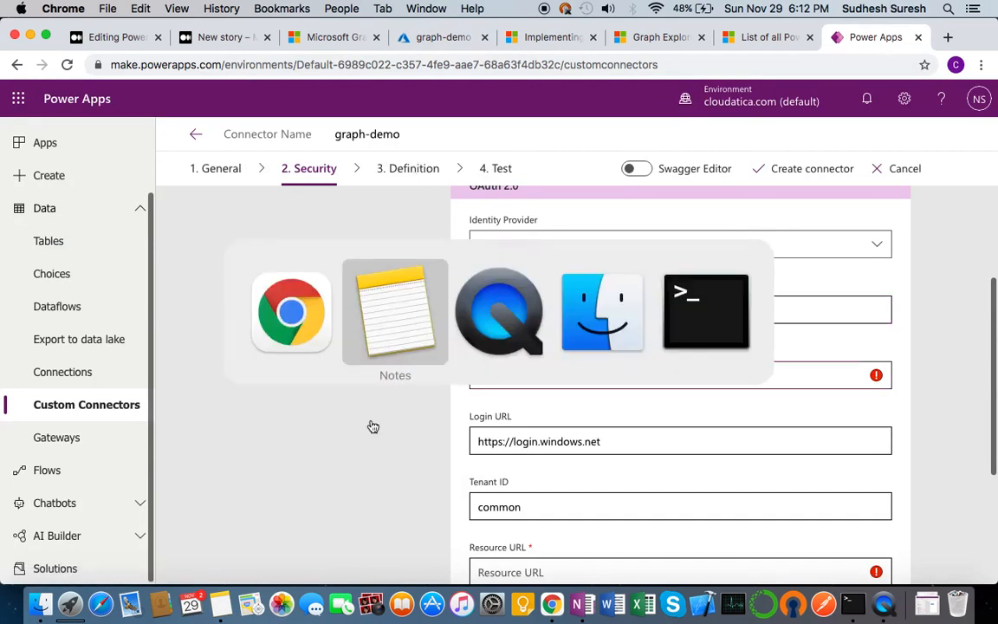
pyautogui.click(362, 160)
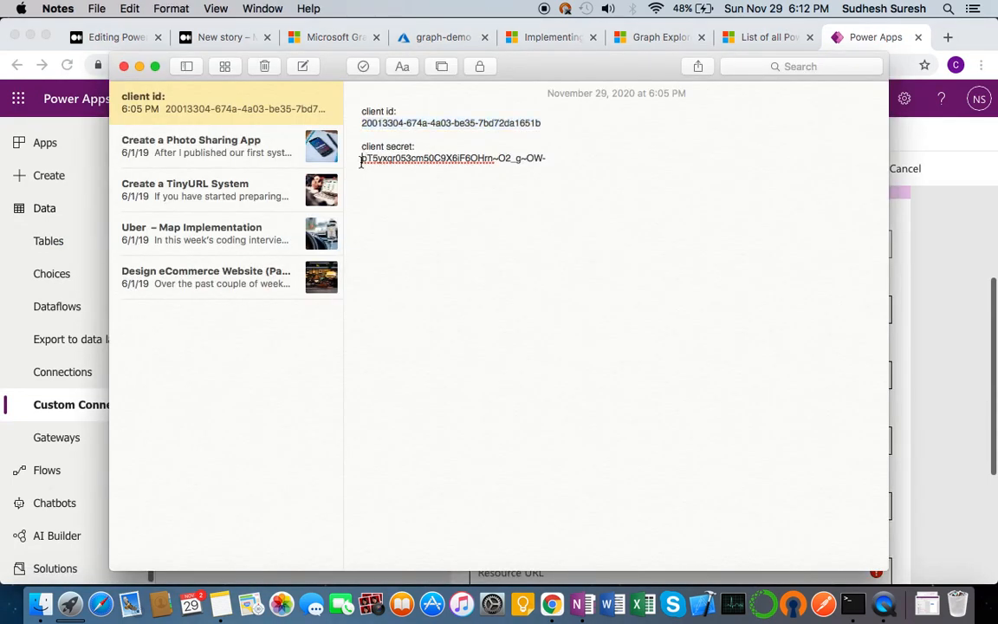
pyautogui.keyDown('shift'); pyautogui.click(550, 157); pyautogui.keyUp('shift')
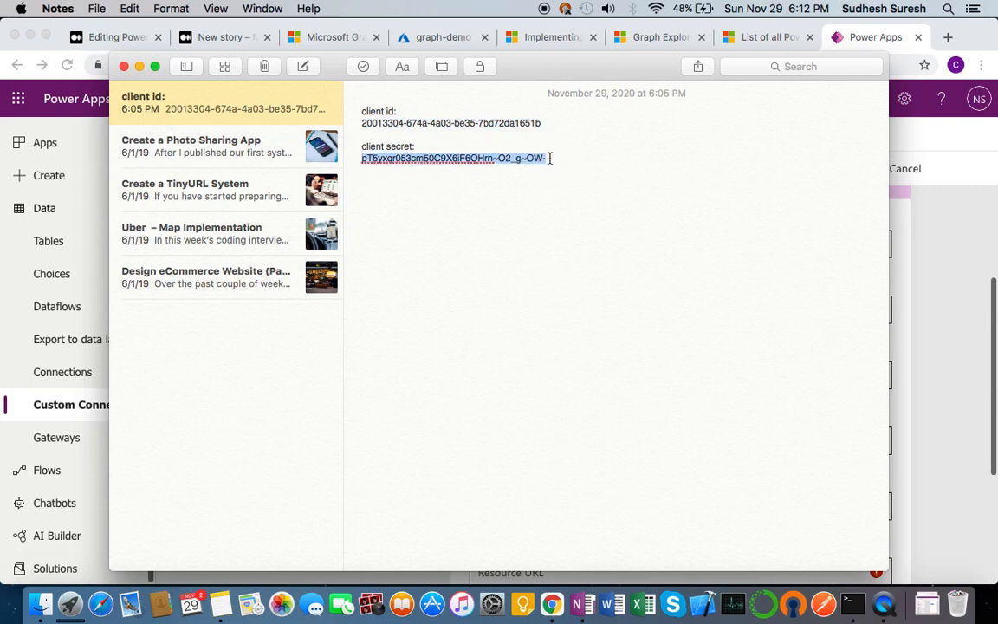
pyautogui.press('super+c')
pyautogui.press('super+Tab')
pyautogui.click(489, 377)
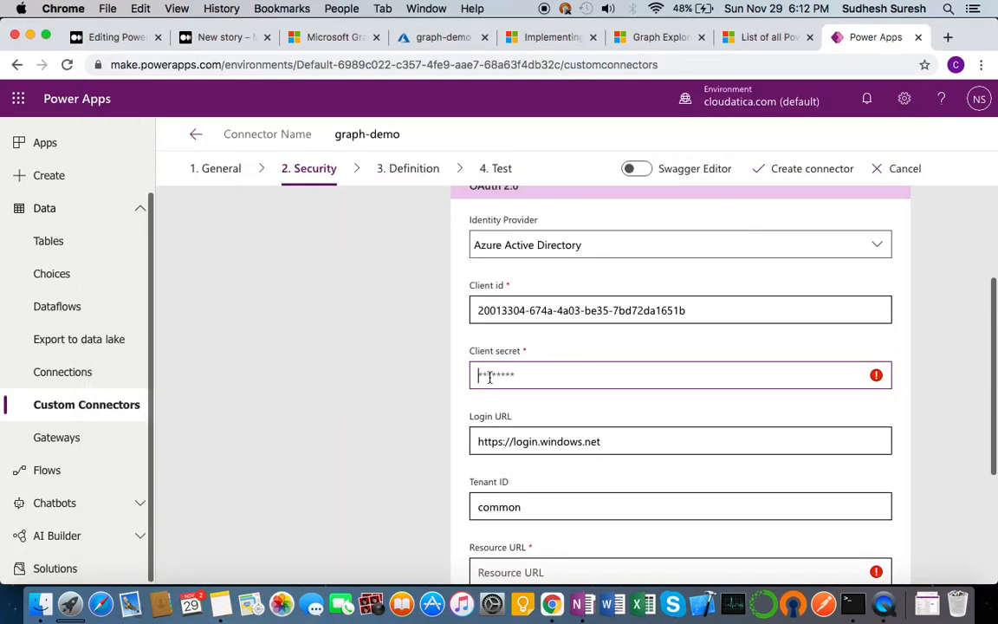
pyautogui.press('super+v')
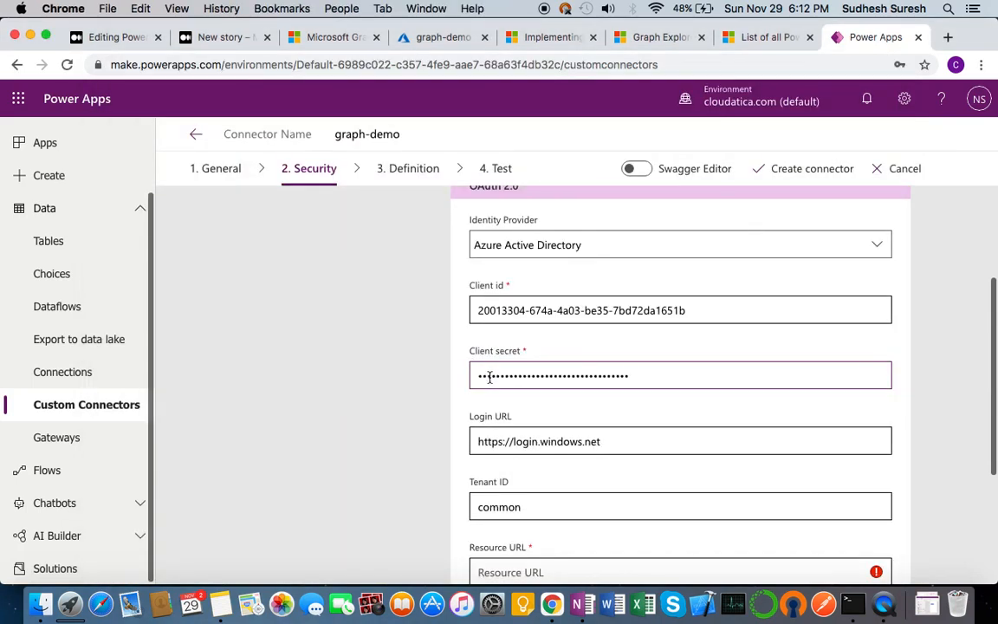
# Step: Switch to the Azure portal and look at graph-demo's client secrets under Certificates & secrets
pyautogui.click(424, 40)
pyautogui.scroll(-2, 104, 433)
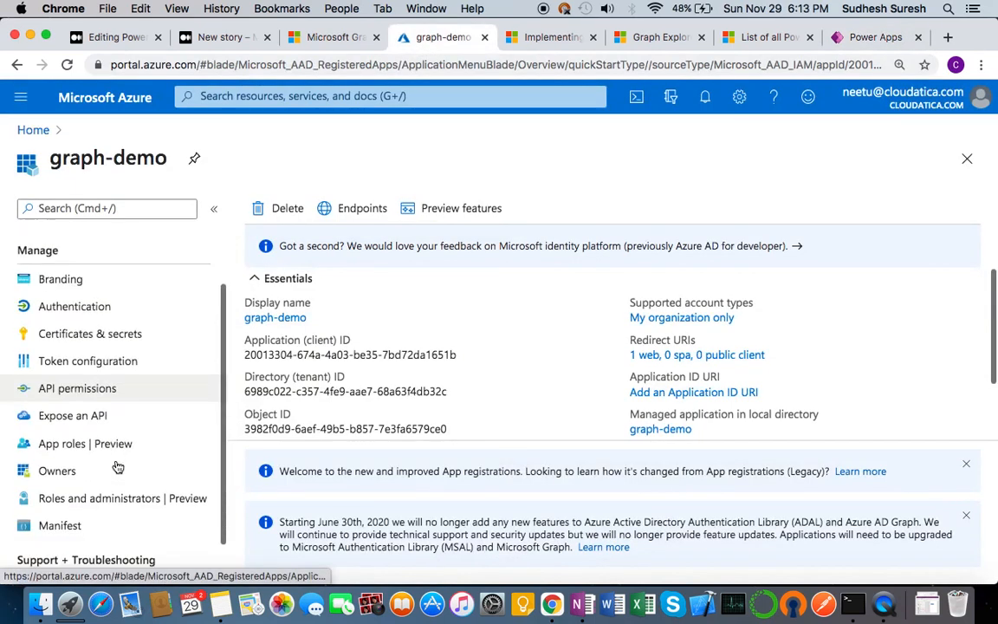
pyautogui.click(100, 344)
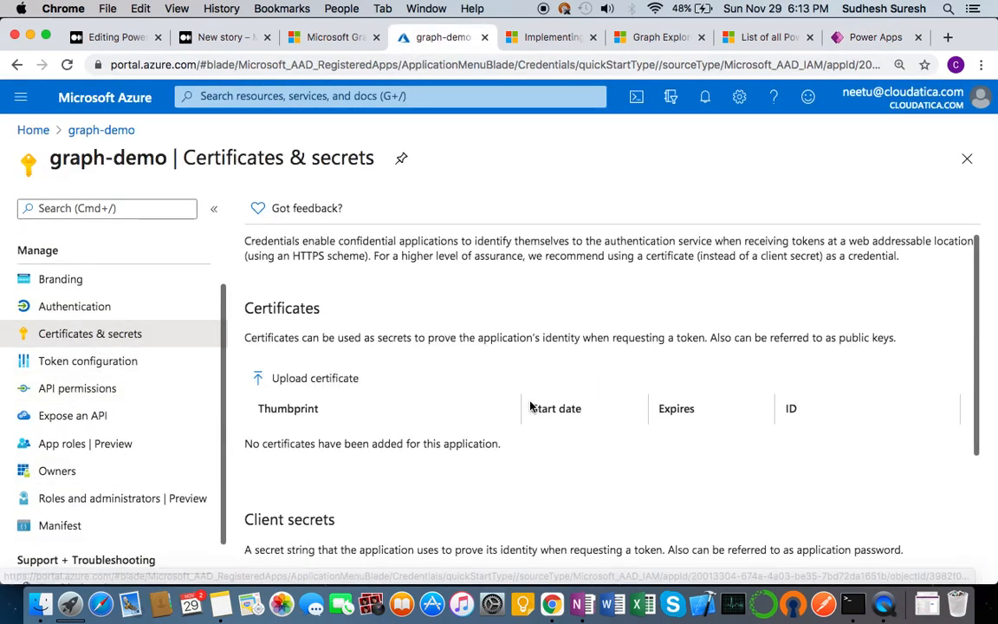
pyautogui.scroll(-4, 531, 406)
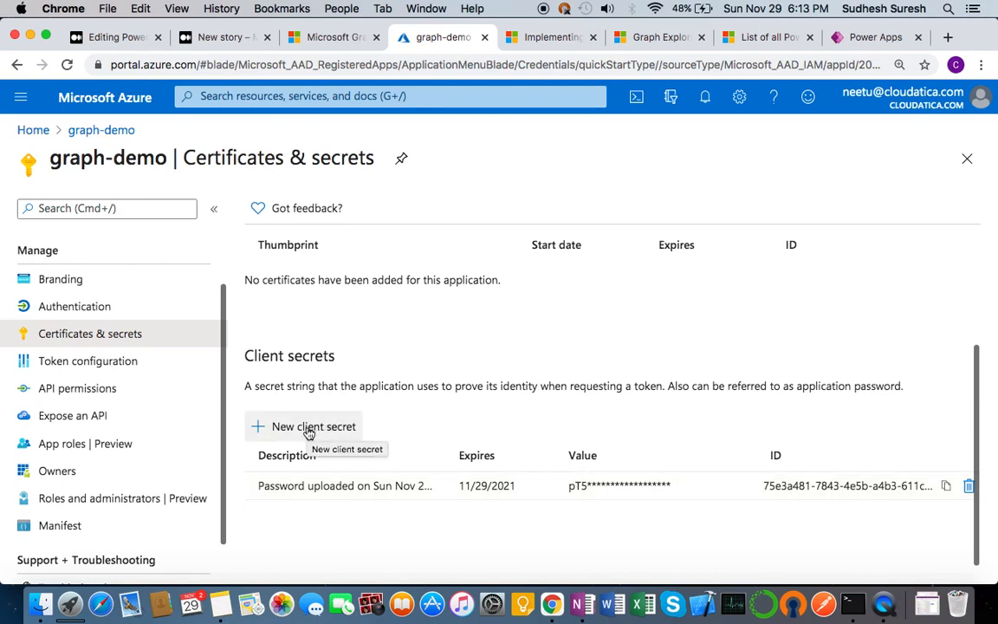
pyautogui.click(869, 36)
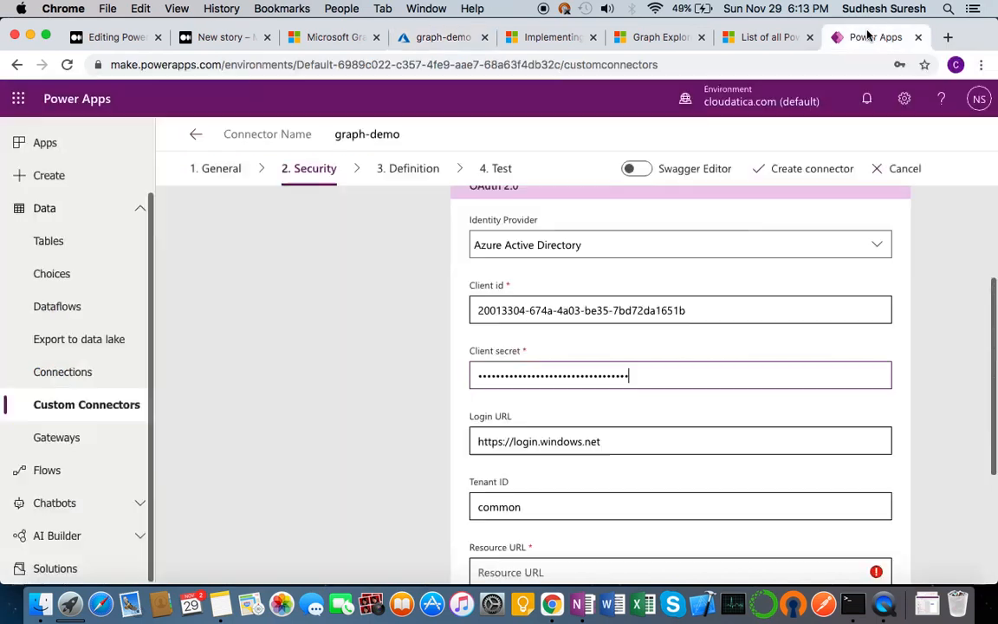
pyautogui.scroll(-1, 346, 374)
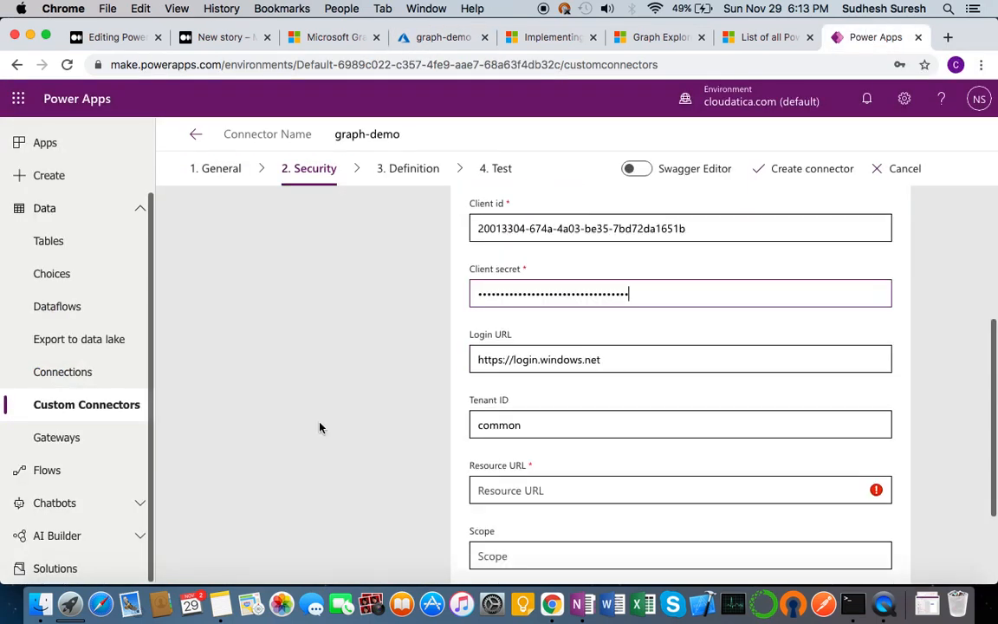
pyautogui.scroll(-2, 323, 426)
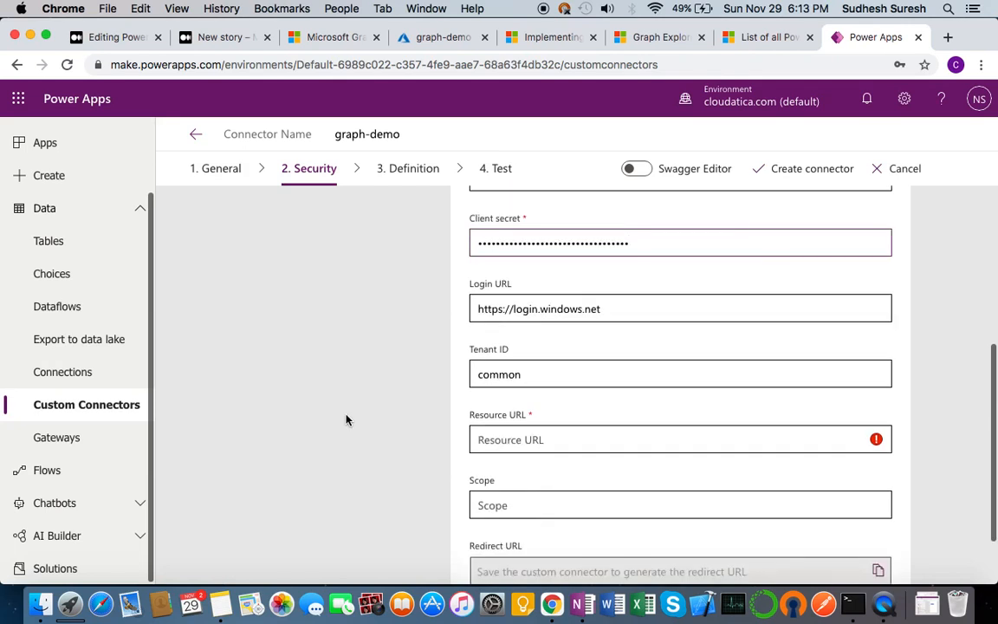
pyautogui.scroll(-3, 387, 417)
pyautogui.click(562, 368)
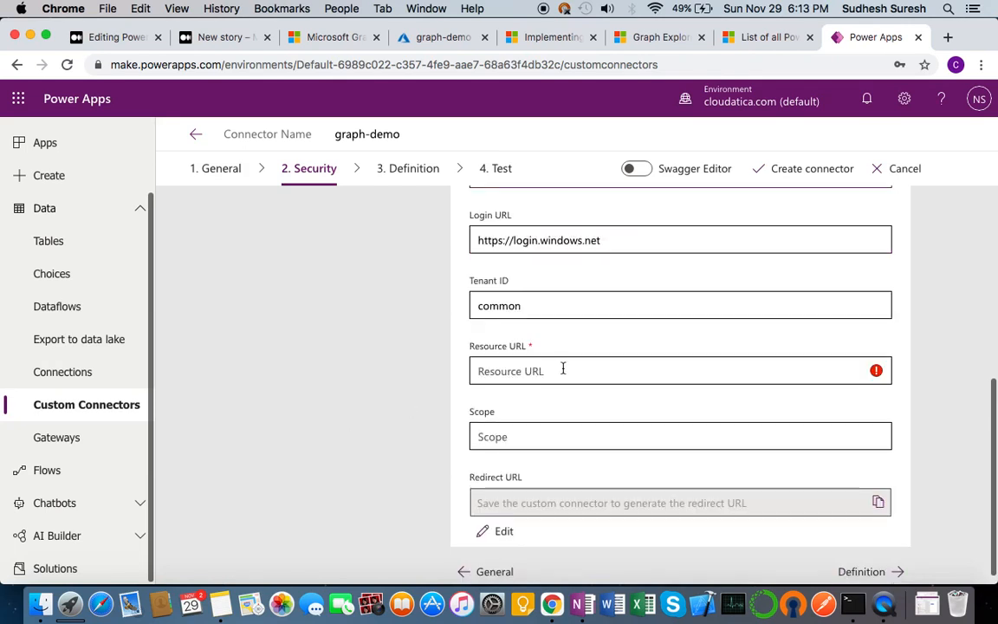
pyautogui.click(123, 43)
pyautogui.scroll(-18, 339, 345)
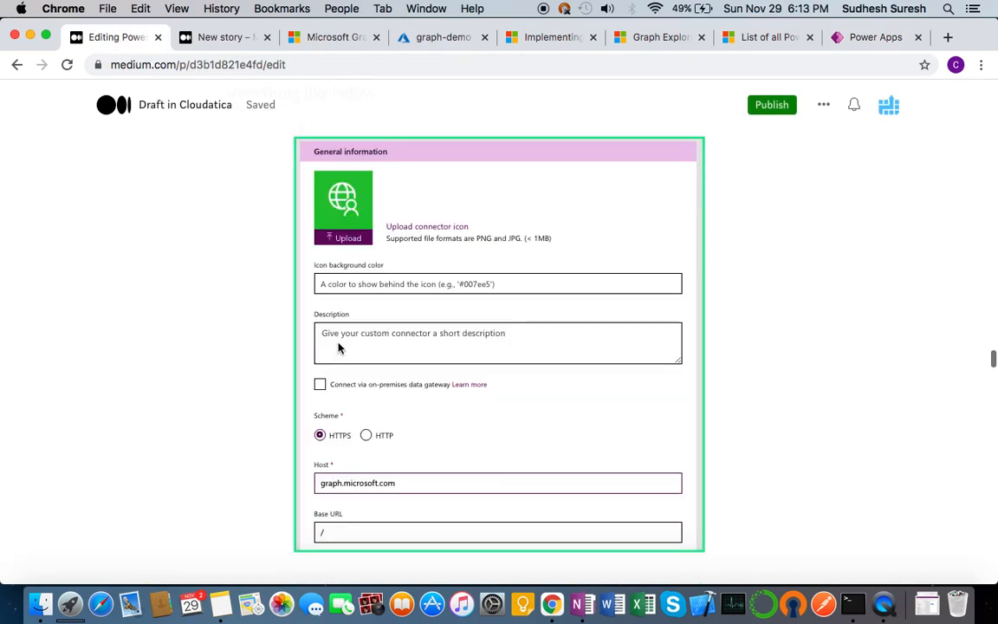
pyautogui.scroll(-1, 339, 343)
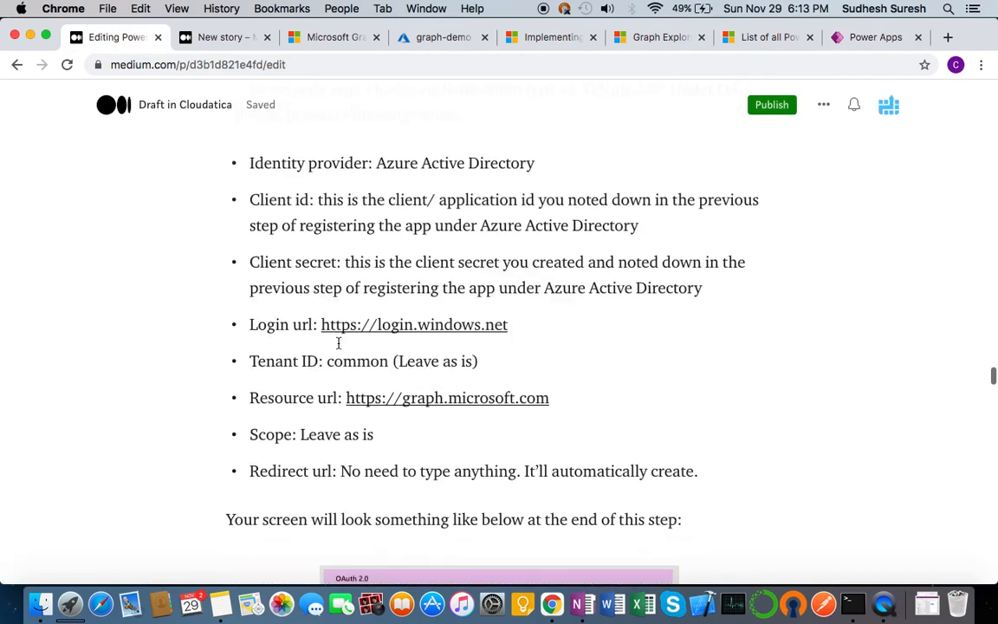
pyautogui.click(346, 400)
pyautogui.moveTo(346, 399); pyautogui.dragTo(548, 389)
pyautogui.press('super+c')
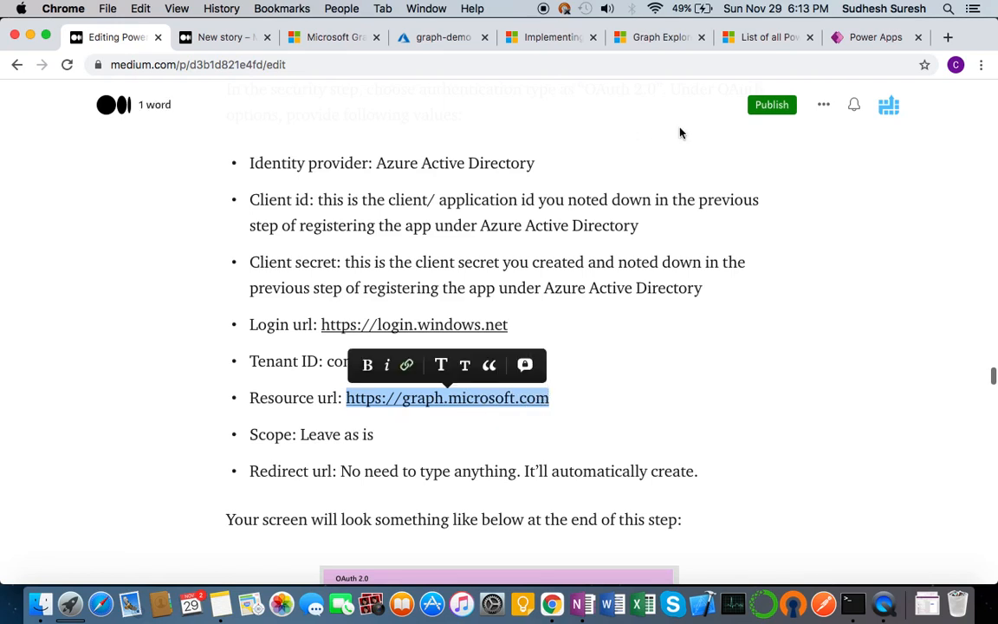
pyautogui.click(551, 293)
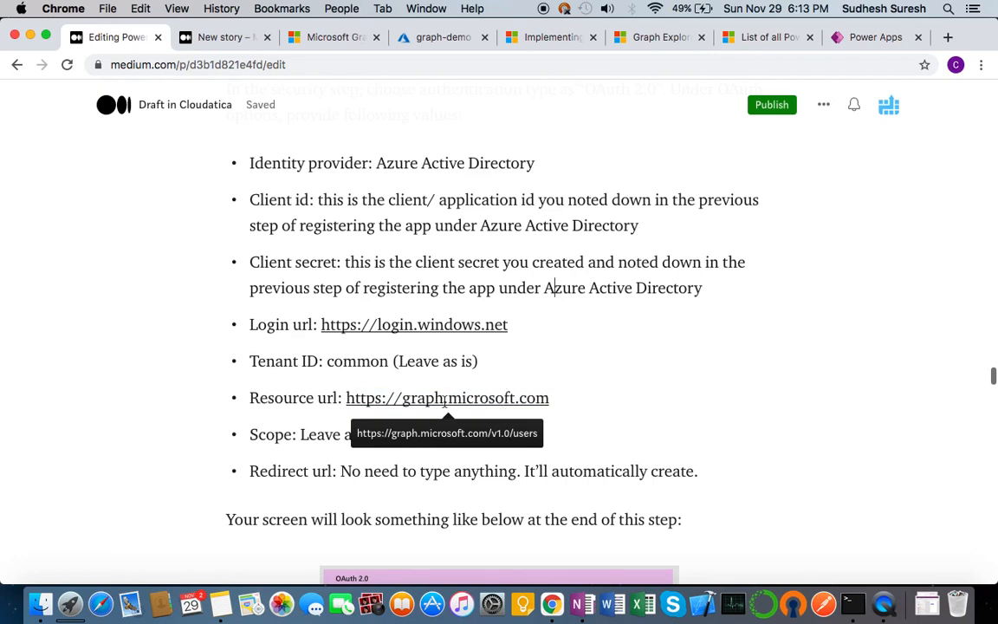
pyautogui.click(531, 324)
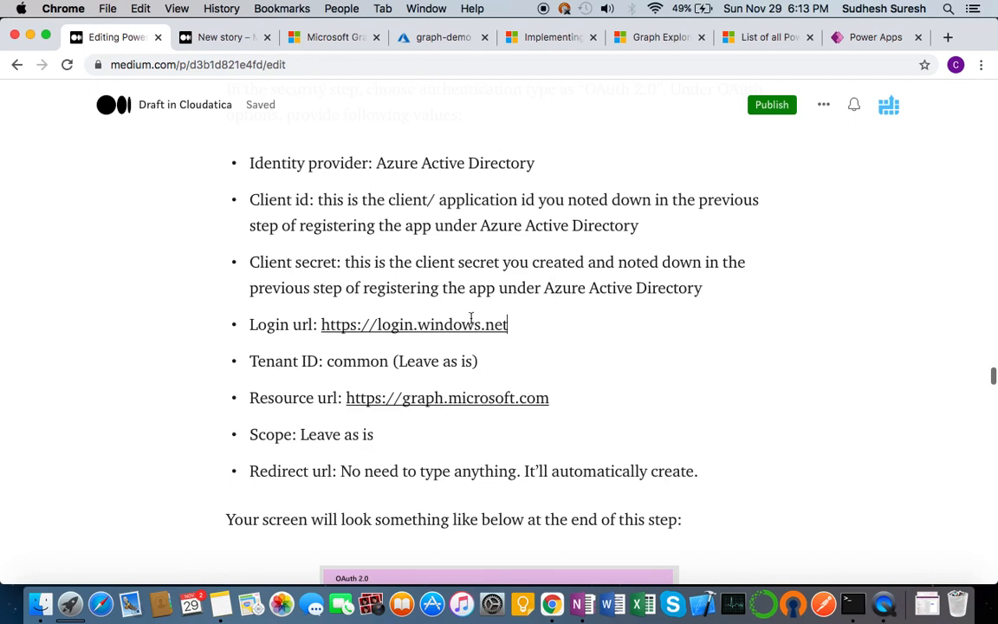
pyautogui.click(842, 37)
pyautogui.click(579, 371)
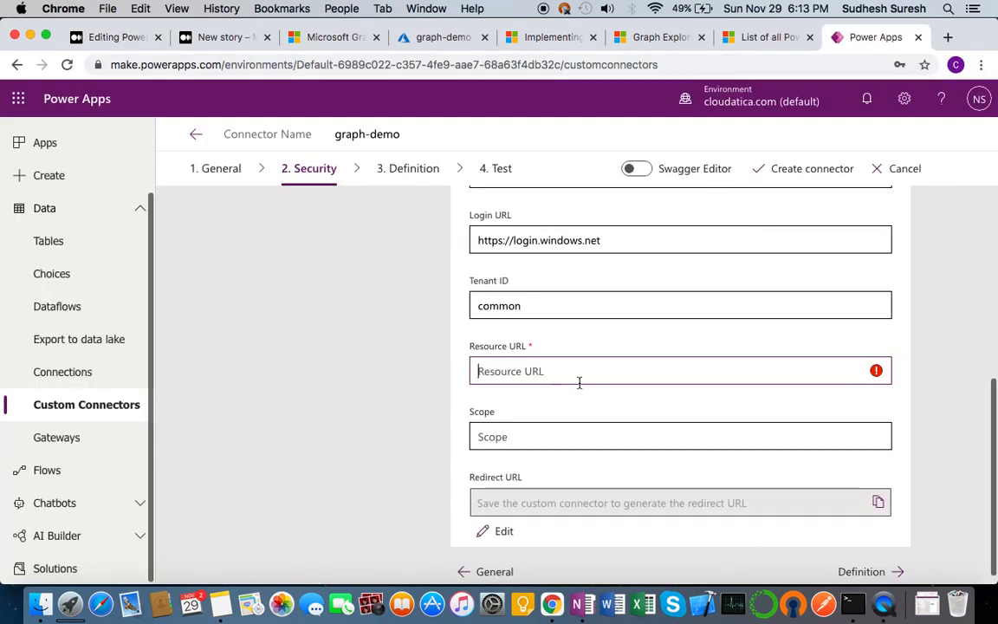
pyautogui.press('super+v')
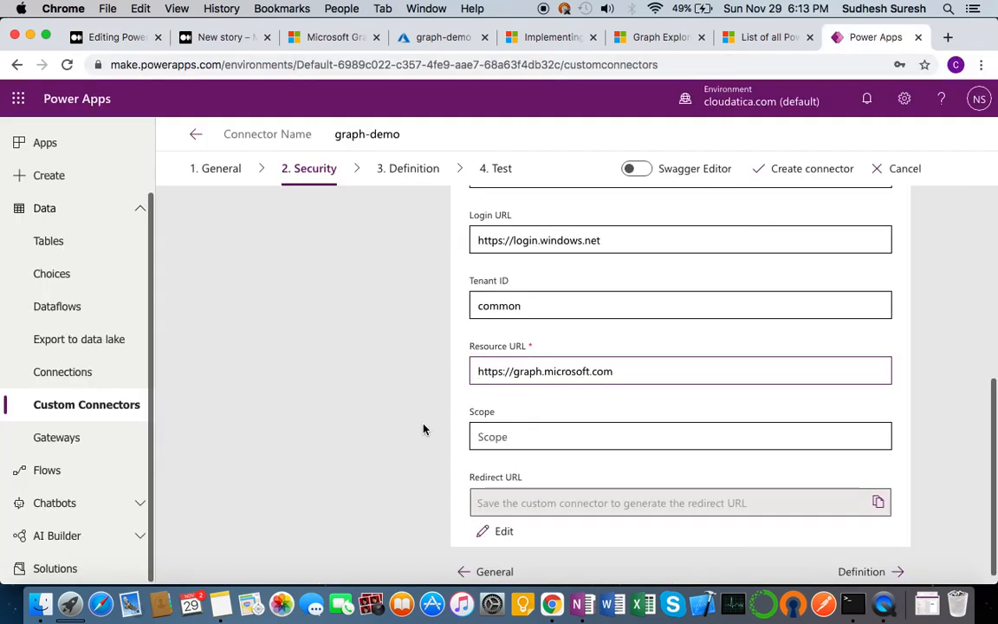
pyautogui.scroll(-1, 395, 431)
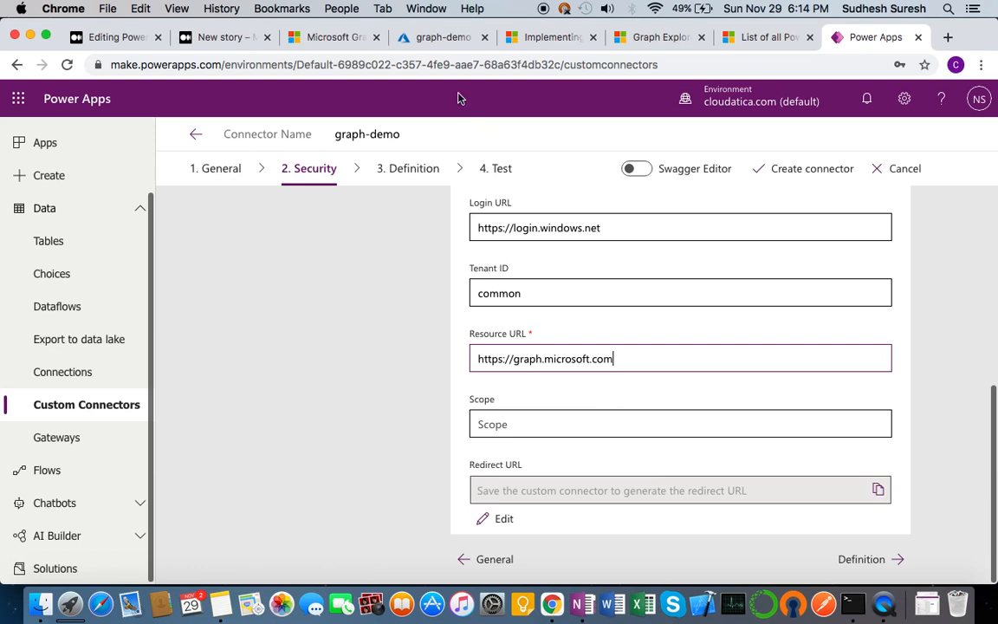
# Step: Switch to the Azure portal and check graph-demo's web redirect URI through the Overview's Redirect URIs link
pyautogui.click(439, 39)
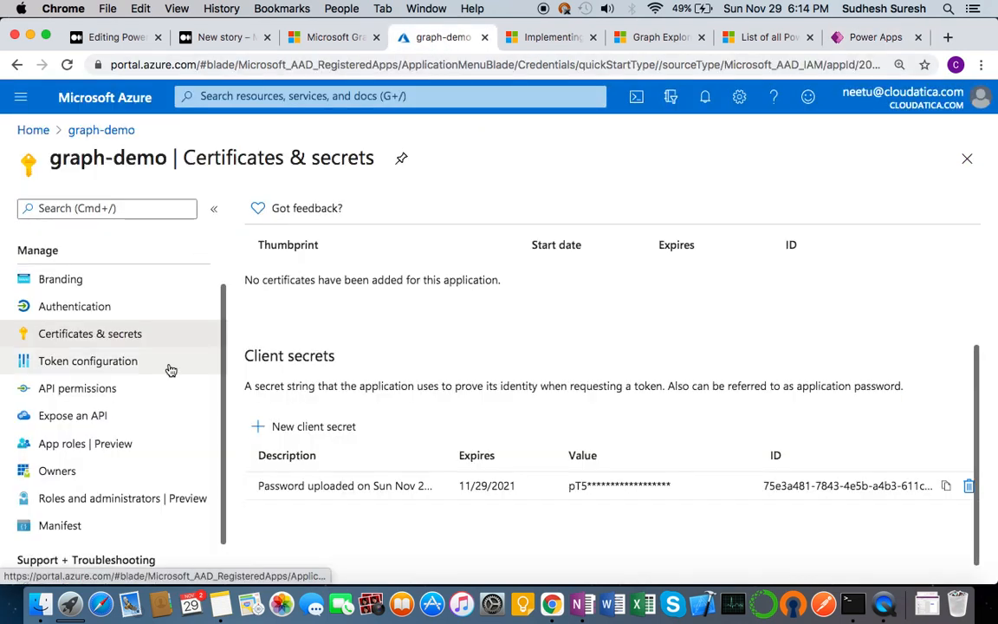
pyautogui.scroll(3, 143, 376)
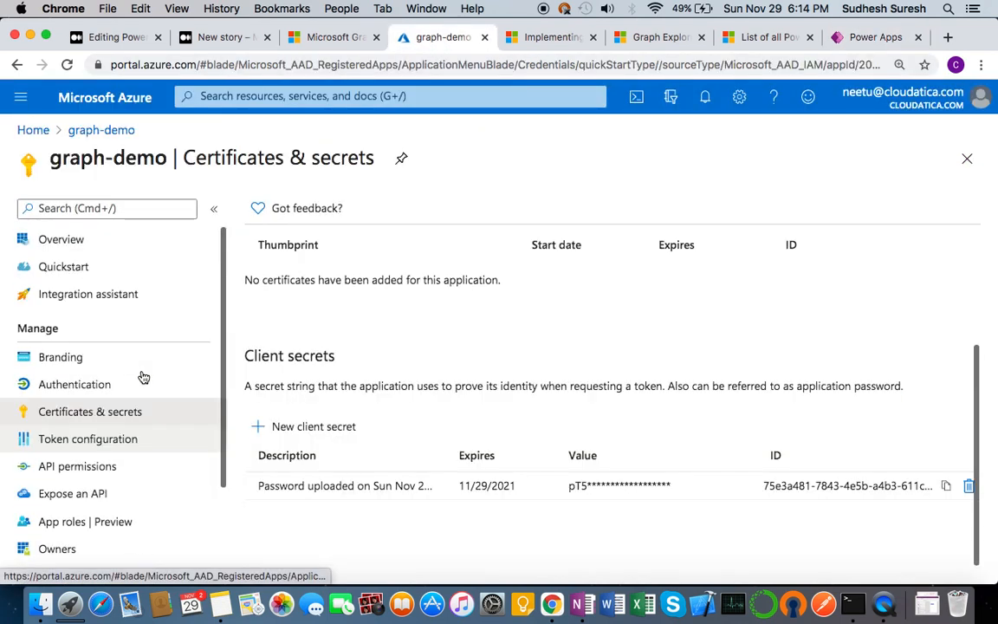
pyautogui.click(76, 248)
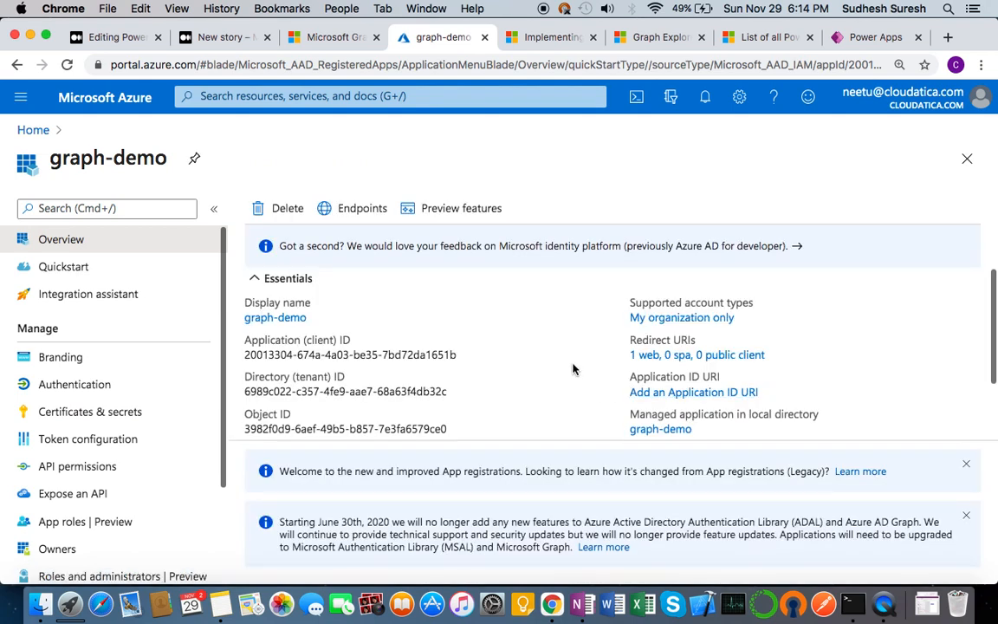
pyautogui.click(646, 357)
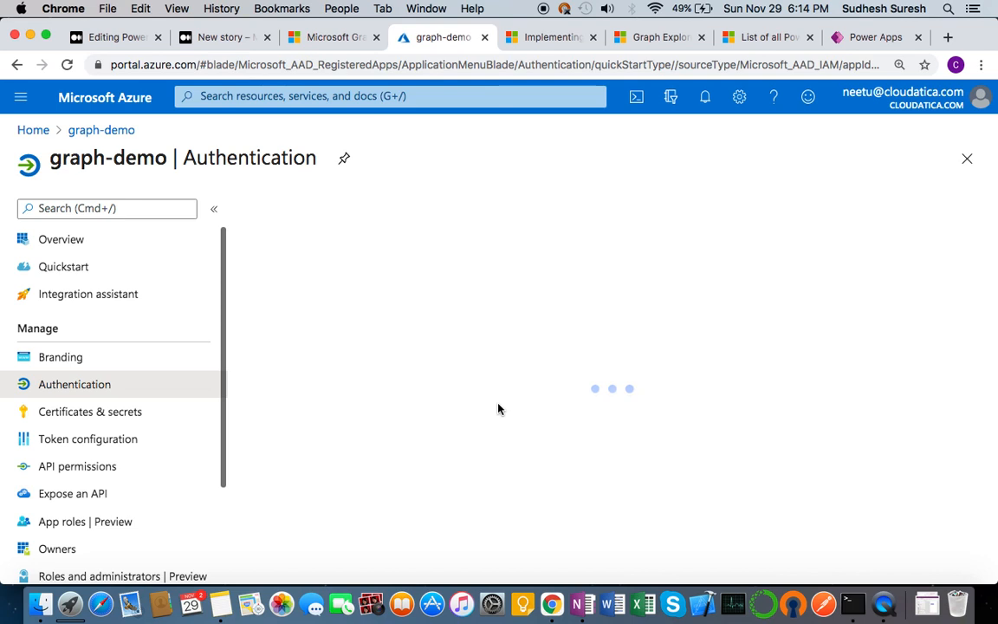
pyautogui.scroll(-3, 499, 408)
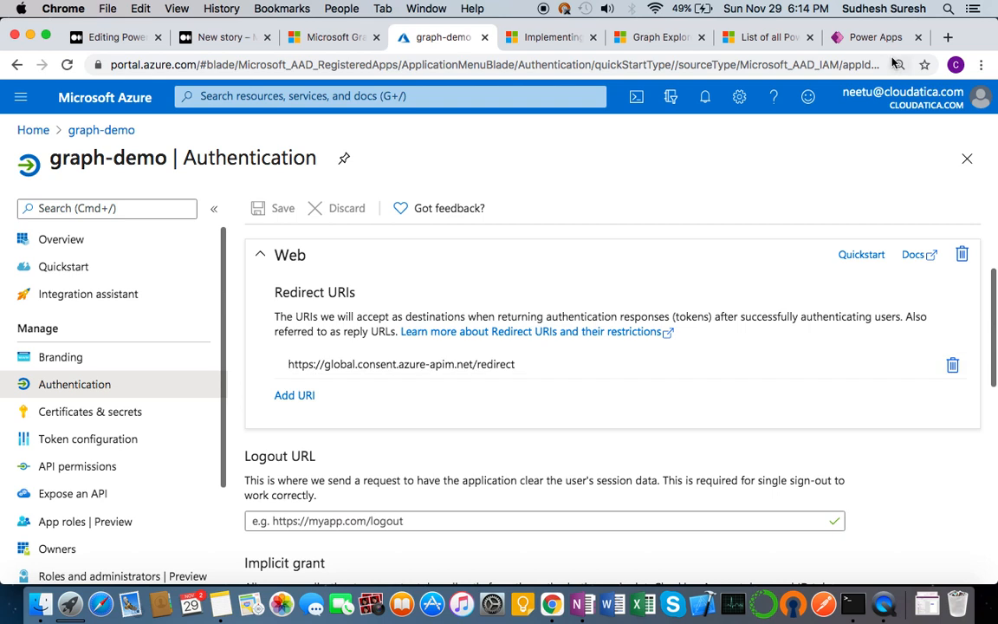
# Step: Return to Power Apps and create the graph-demo connector with the entered security settings
pyautogui.click(867, 38)
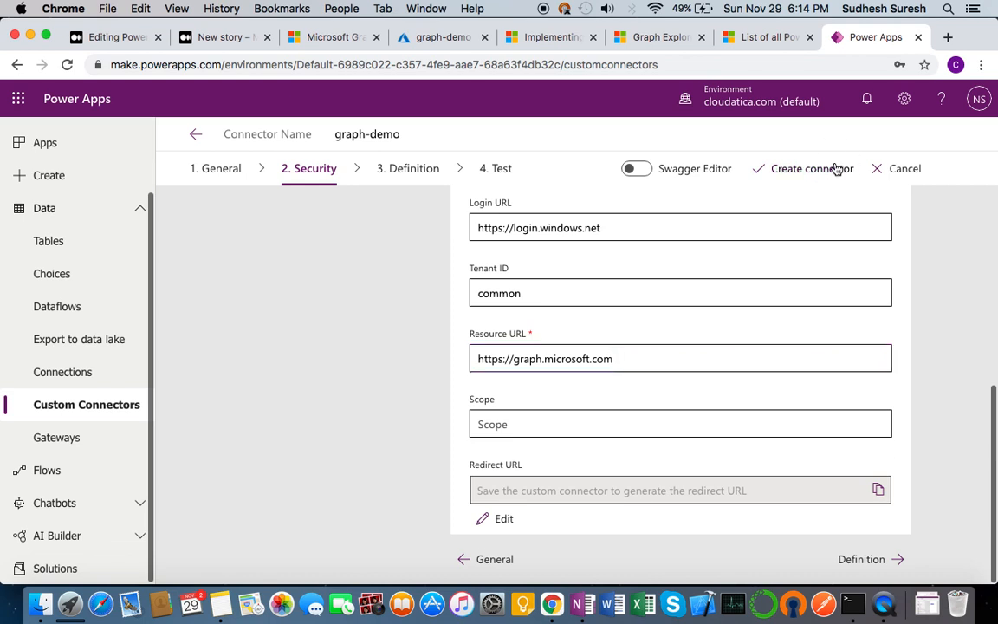
pyautogui.click(836, 168)
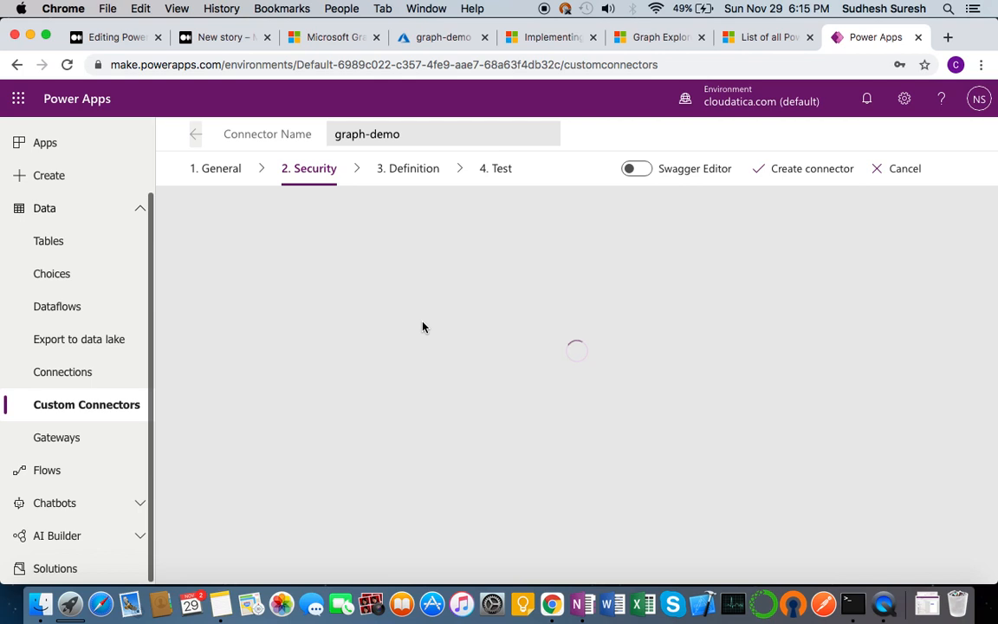
pyautogui.click(127, 39)
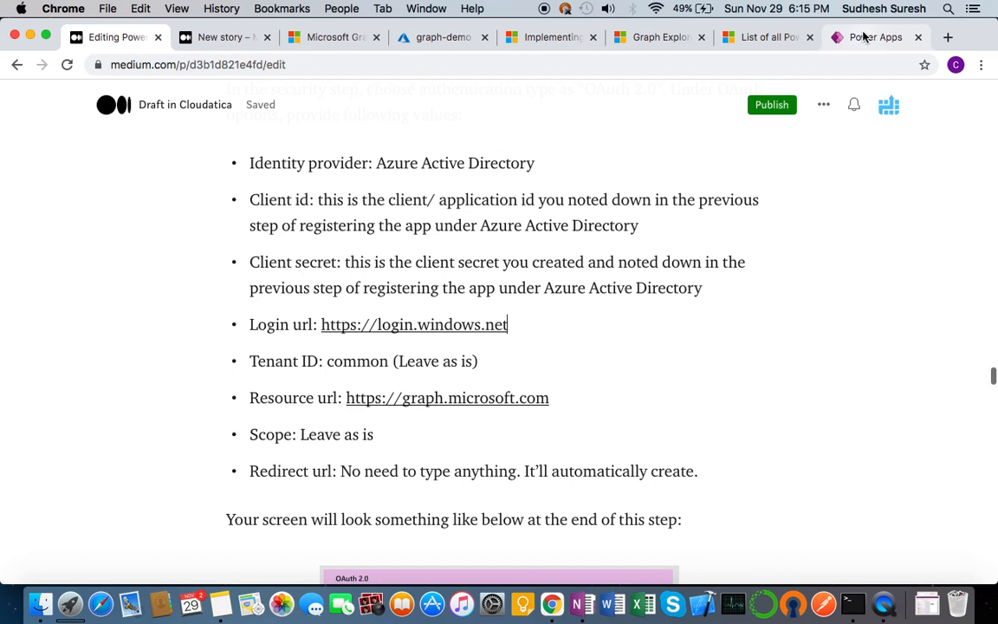
pyautogui.click(856, 37)
# Step: Read the Medium draft's instructions for creating an action in the Definition step, including its Summary, Description and Operation ID
pyautogui.click(122, 38)
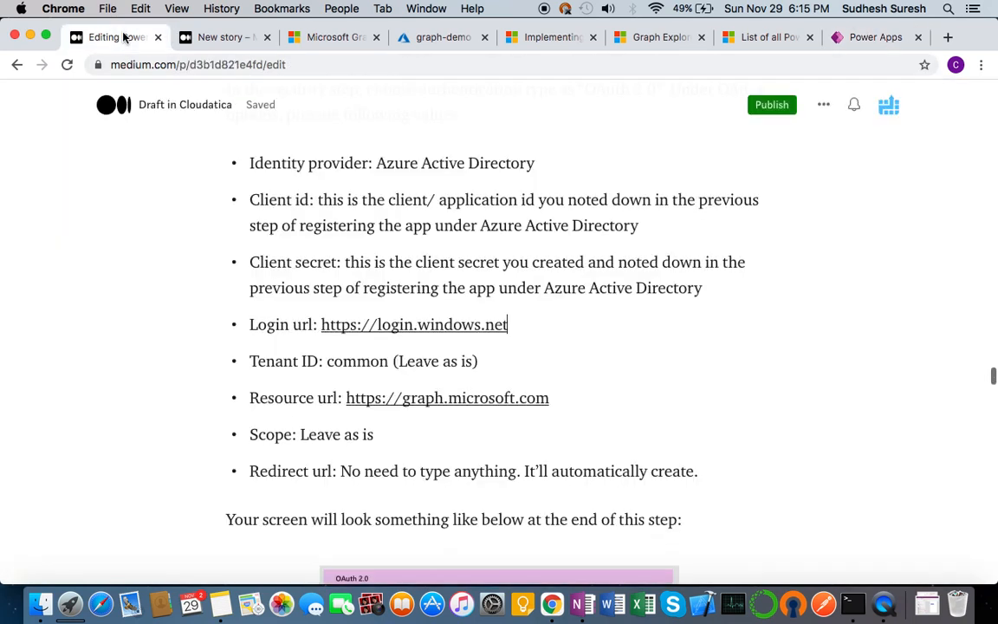
pyautogui.scroll(-10, 282, 374)
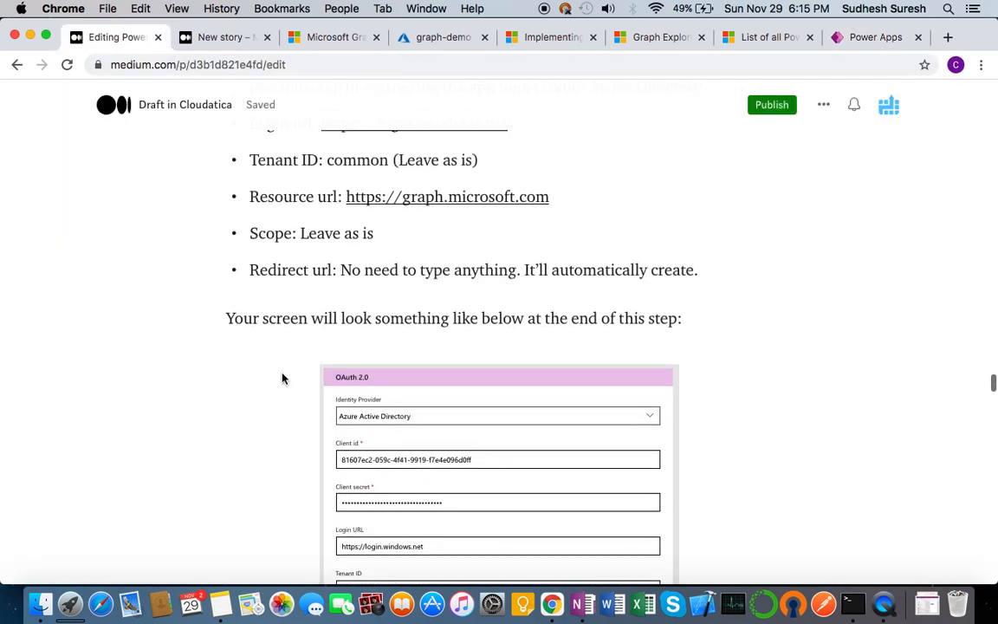
pyautogui.scroll(-12, 281, 378)
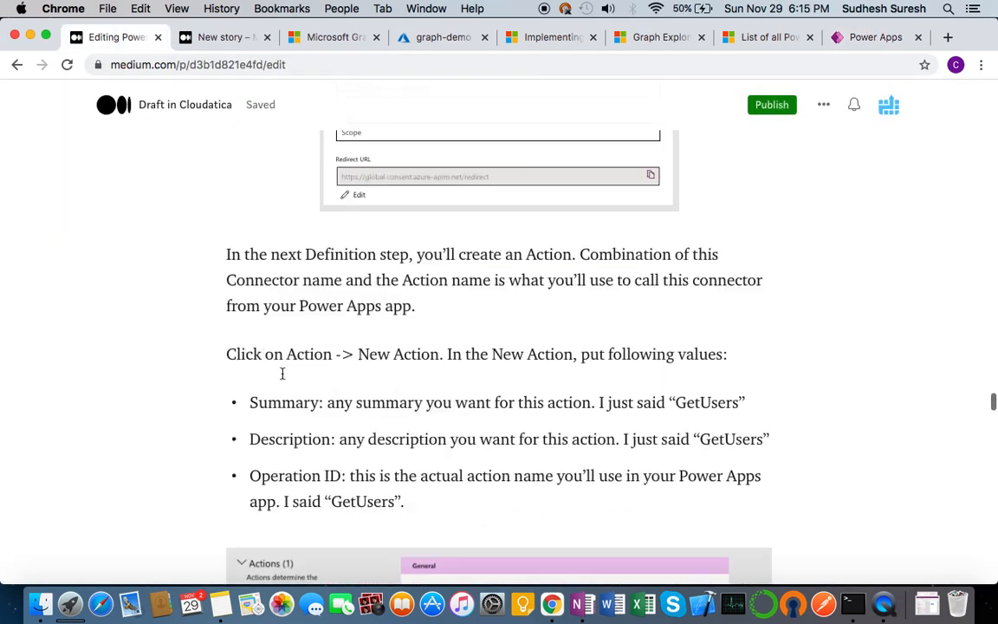
pyautogui.scroll(-6, 282, 374)
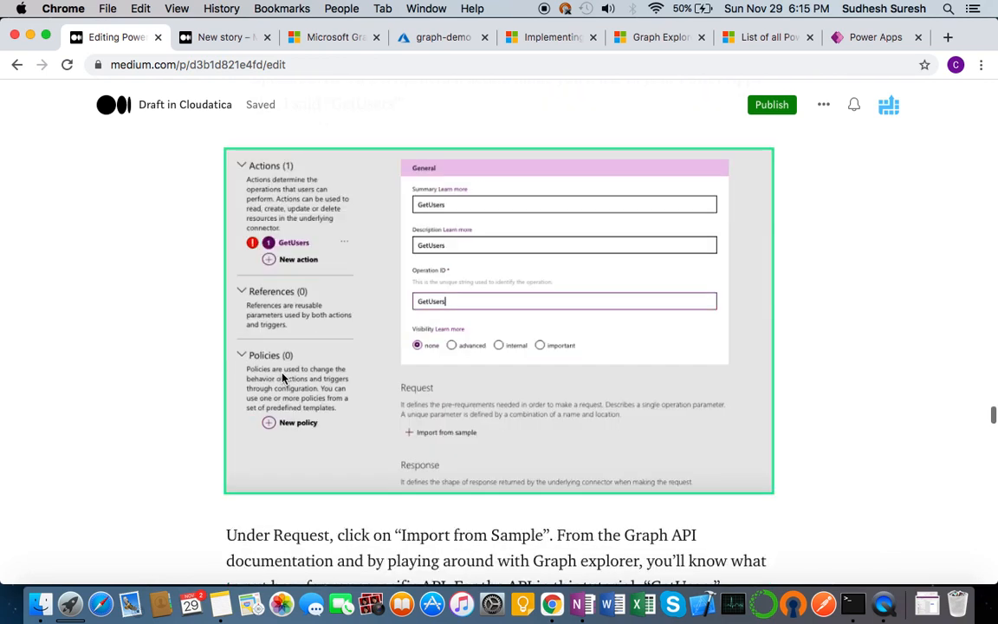
pyautogui.scroll(2, 282, 377)
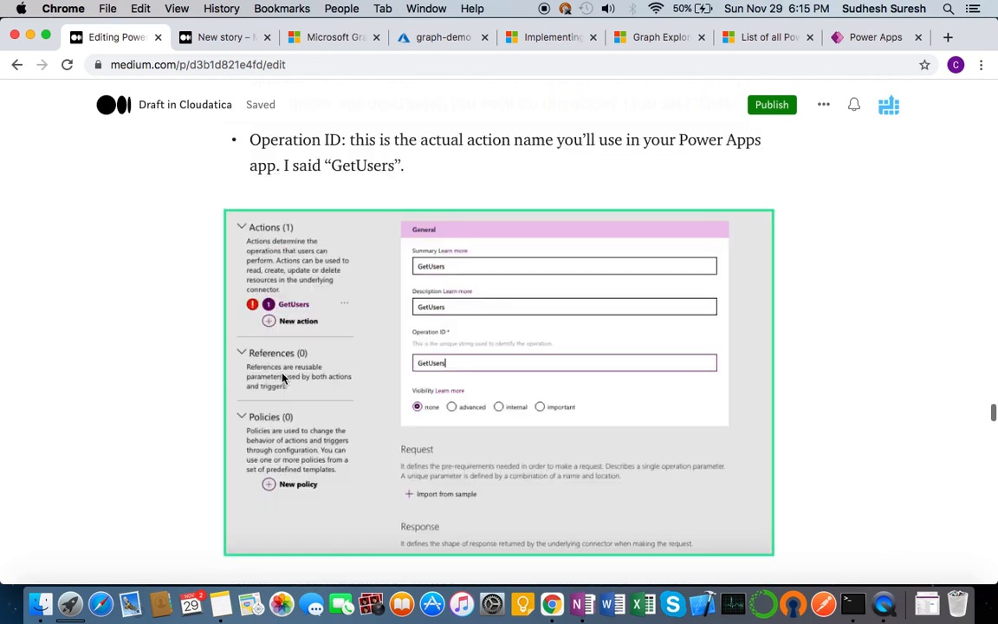
pyautogui.scroll(3, 281, 378)
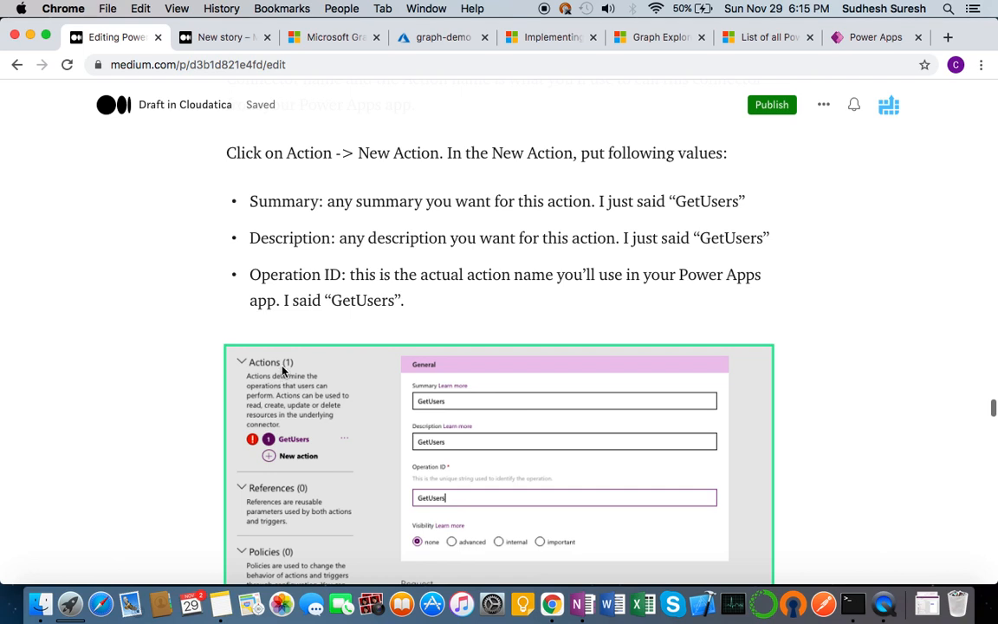
pyautogui.scroll(7, 282, 370)
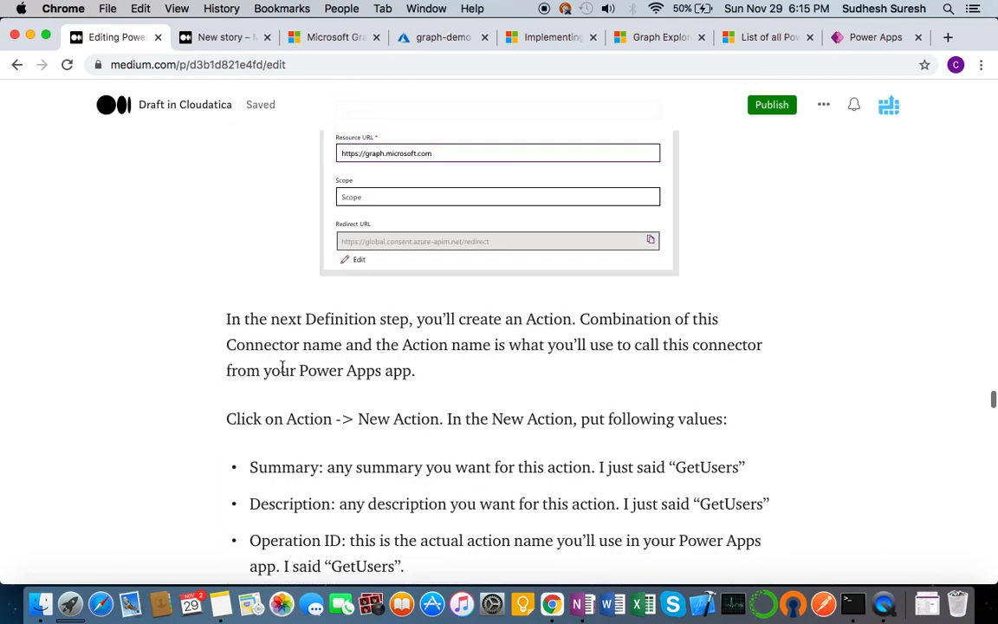
# Step: Check the saved connector's Redirect URL in Power Apps, and look over the Learn topics on the Microsoft Graph documentation page
pyautogui.click(865, 44)
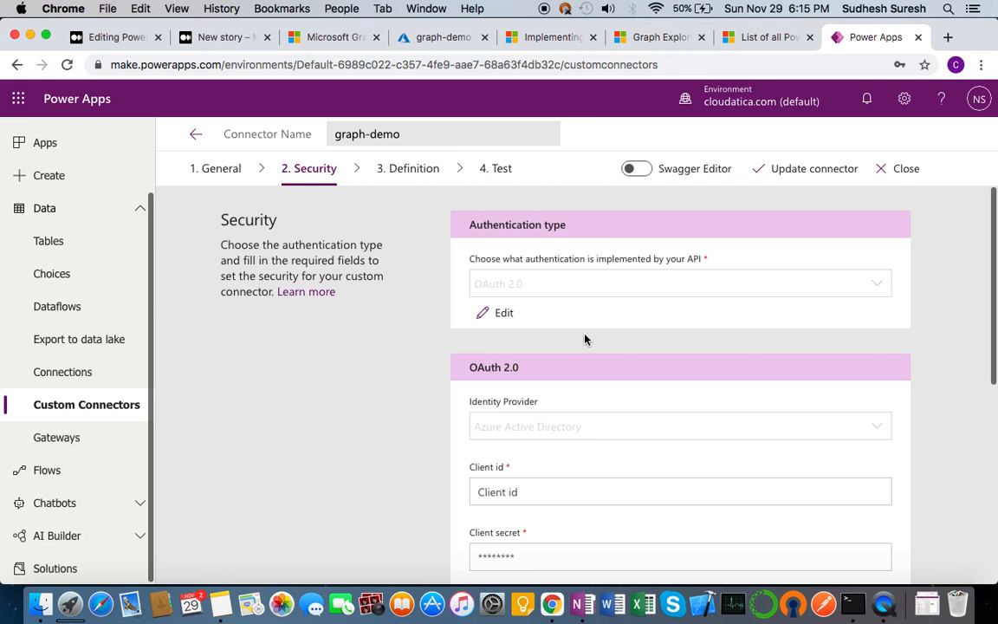
pyautogui.scroll(-5, 584, 339)
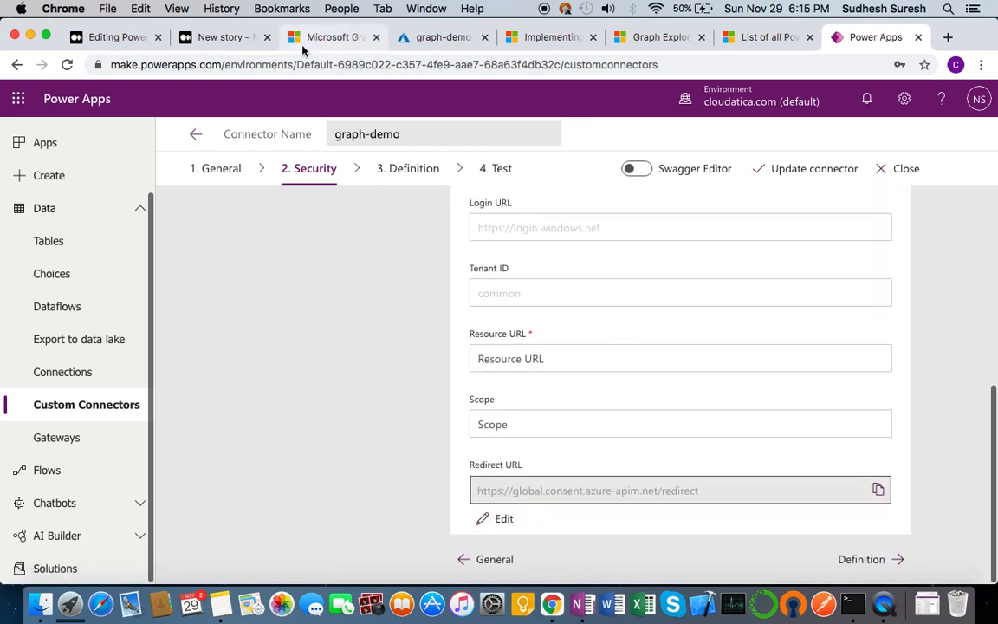
pyautogui.click(333, 41)
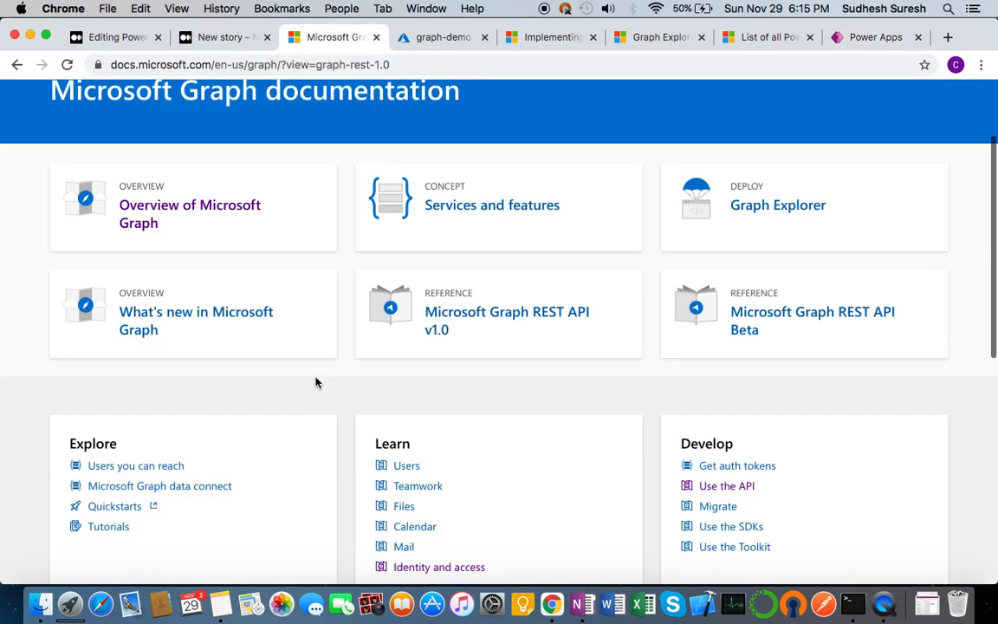
pyautogui.scroll(2, 315, 381)
pyautogui.scroll(-5, 329, 380)
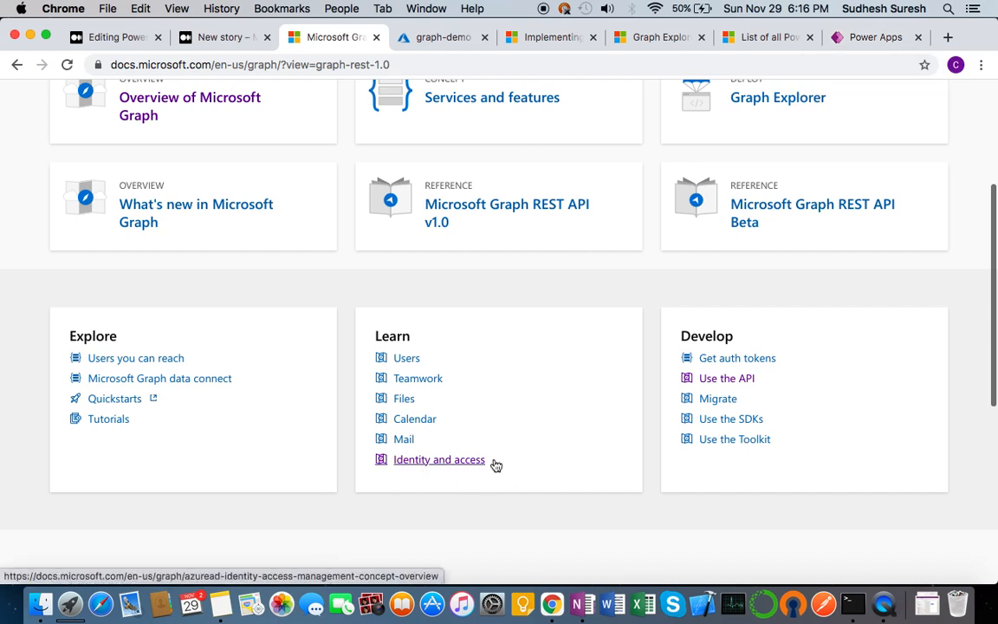
pyautogui.click(675, 39)
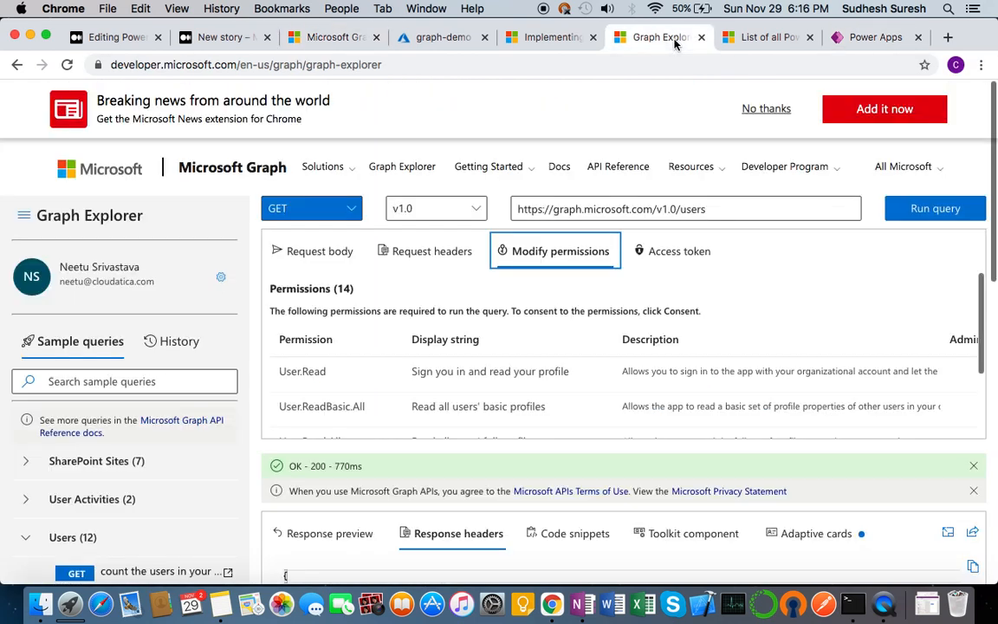
pyautogui.click(724, 207)
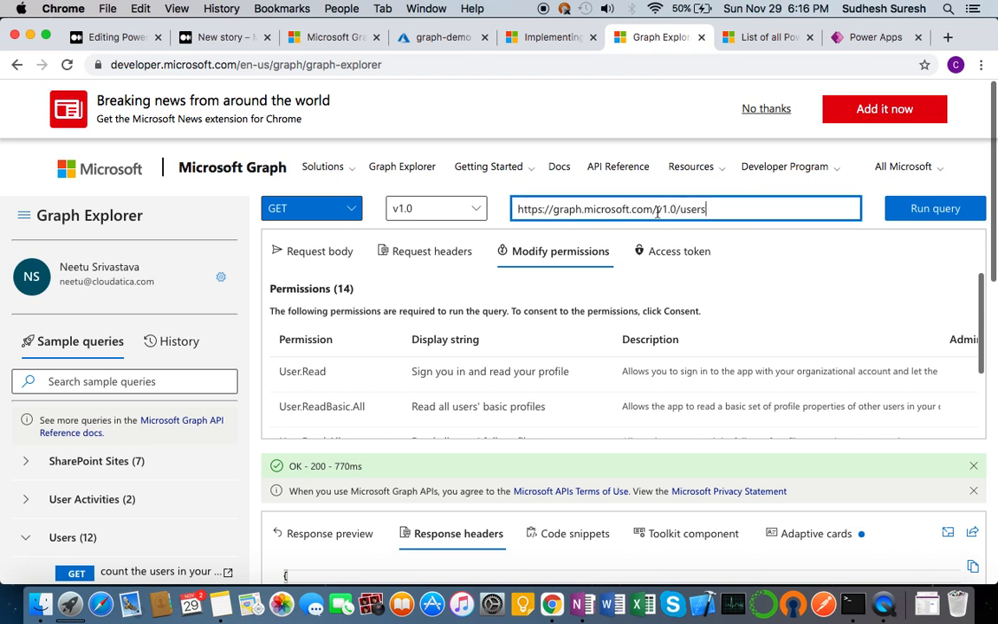
pyautogui.moveTo(652, 208); pyautogui.dragTo(517, 202)
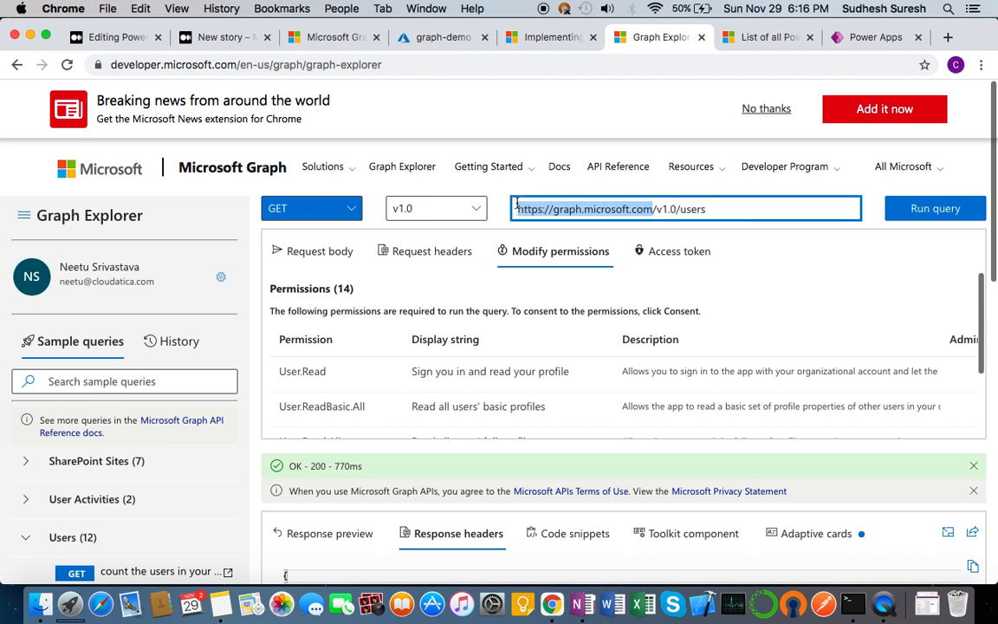
pyautogui.click(710, 209)
pyautogui.moveTo(710, 208); pyautogui.dragTo(654, 202)
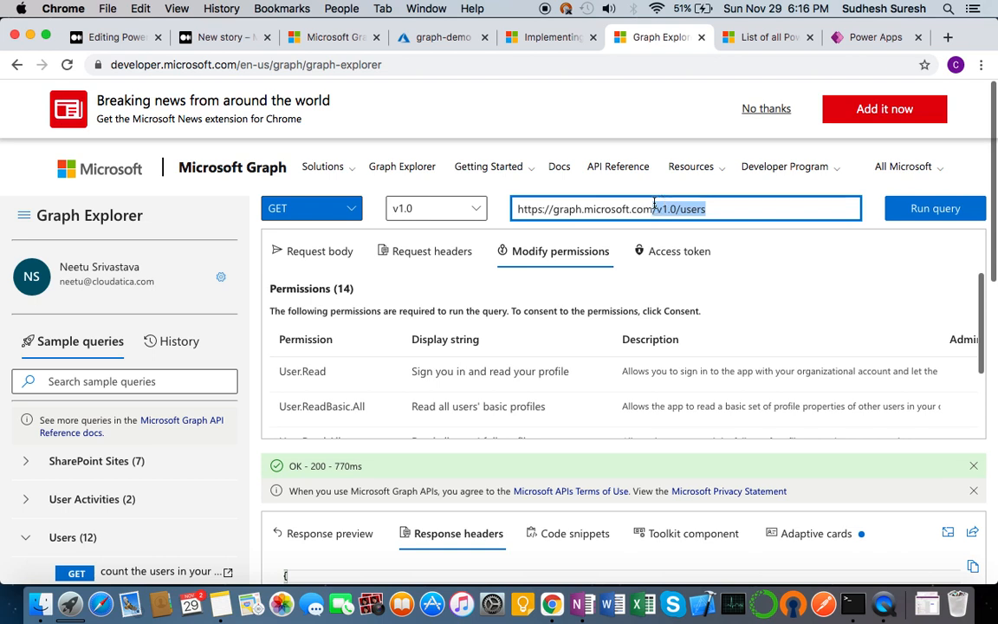
# Step: Compare the connector's Redirect URL in Power Apps with graph-demo's redirect URI under Authentication in the Azure portal
pyautogui.click(856, 39)
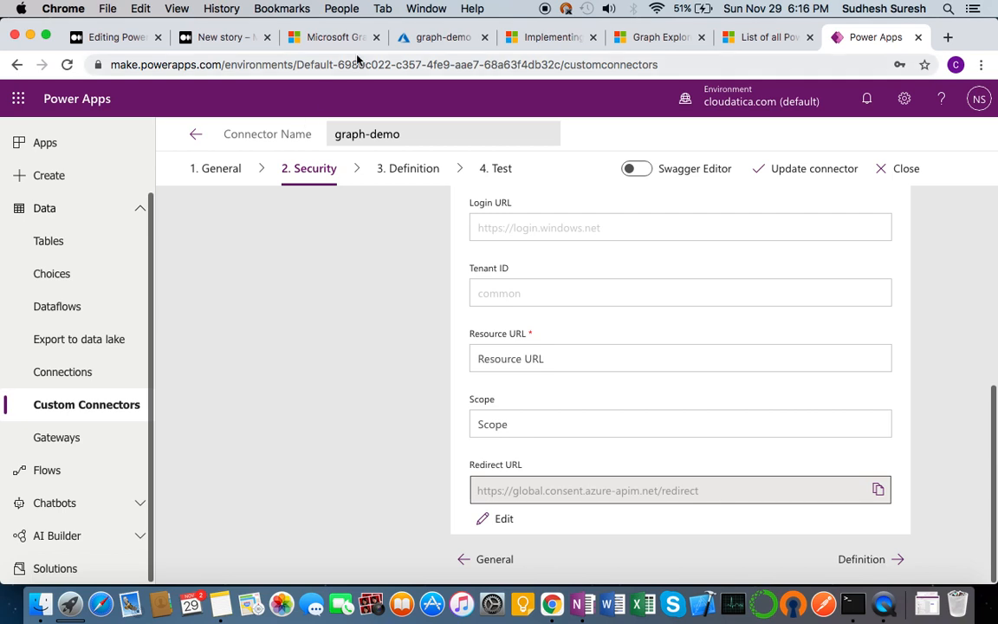
pyautogui.click(418, 38)
pyautogui.scroll(-1, 438, 367)
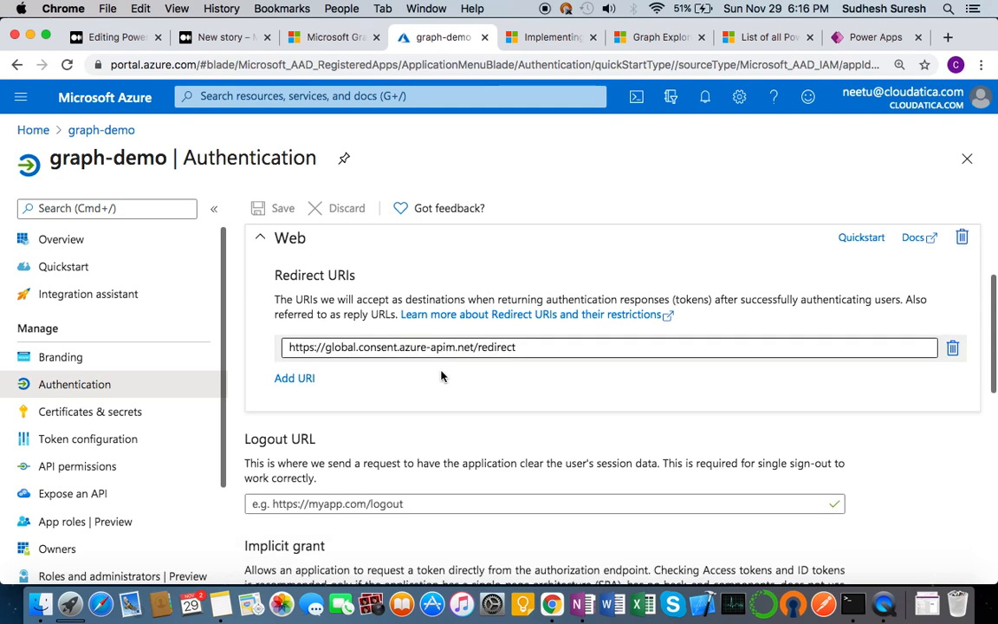
# Step: Open the connector's Definition step in Power Apps, and recheck the /v1.0/users query in Graph Explorer before returning
pyautogui.click(863, 38)
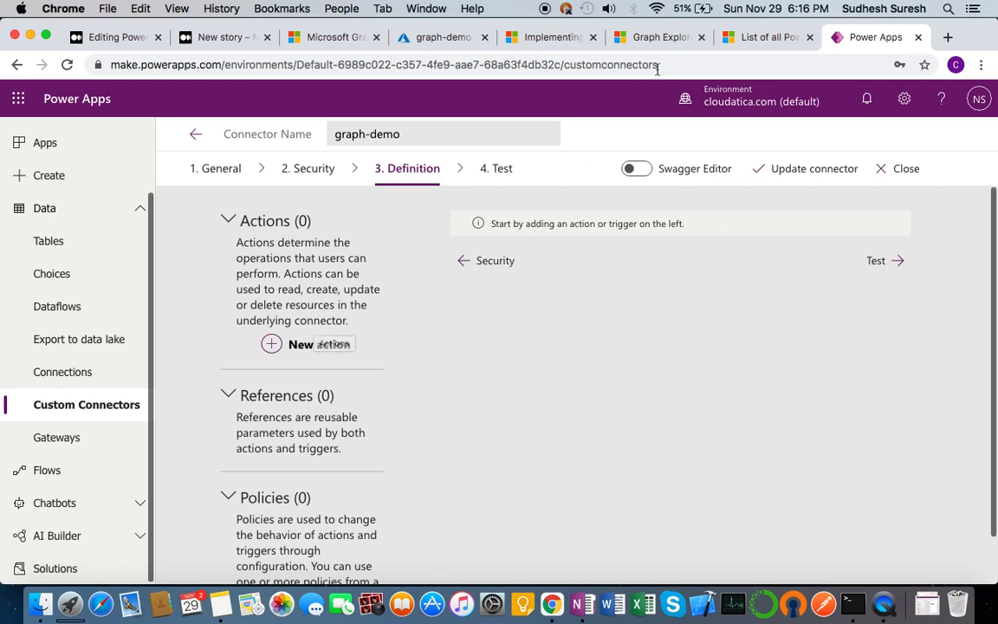
pyautogui.click(663, 41)
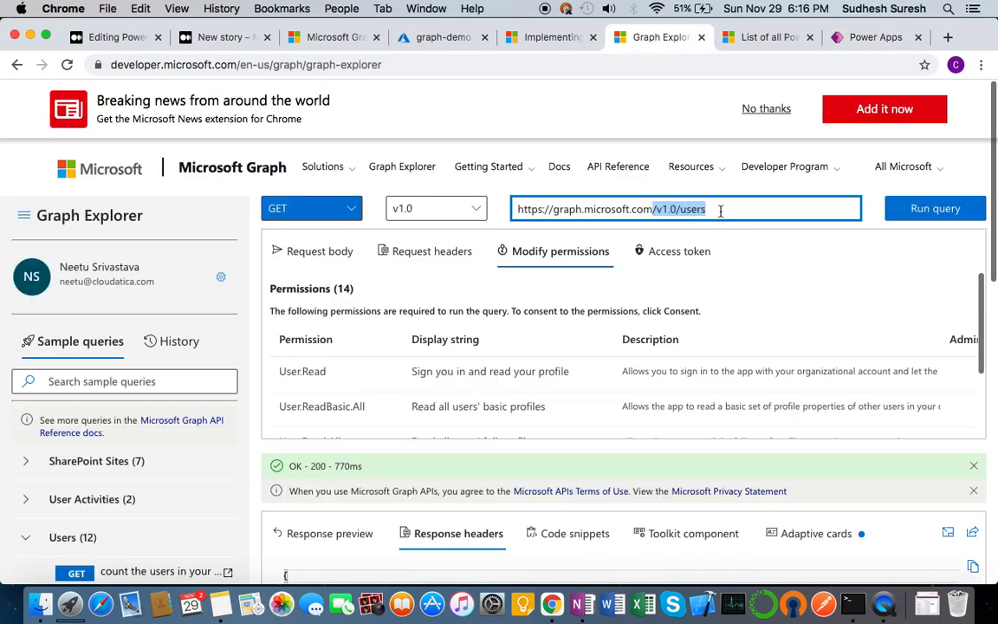
pyautogui.click(867, 41)
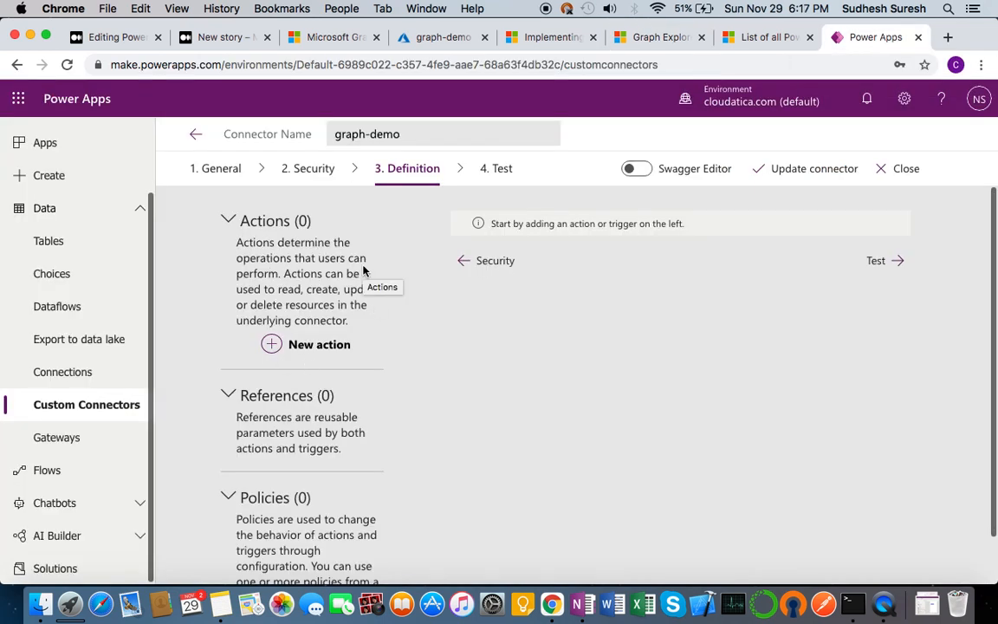
# Step: Add a new action to the graph-demo connector's definition and set its summary to GetUsers
pyautogui.click(321, 347)
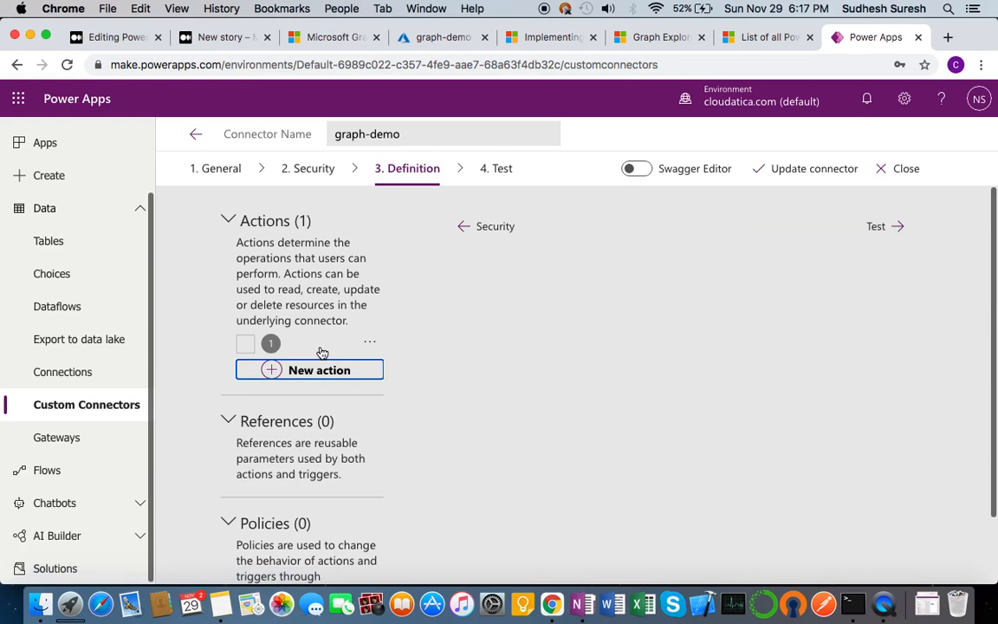
pyautogui.click(541, 281)
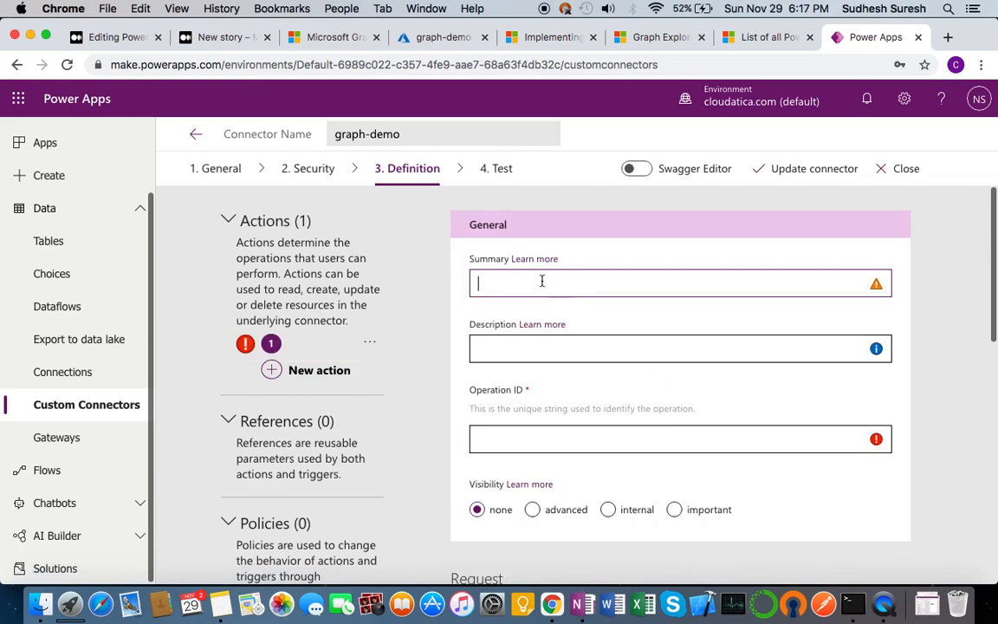
pyautogui.scroll(-1, 542, 282)
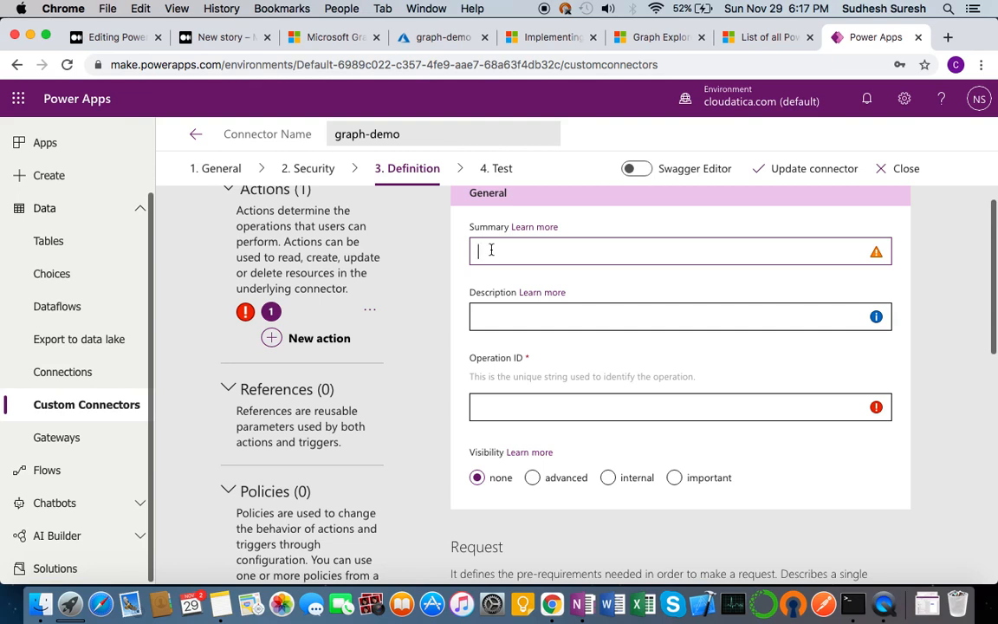
pyautogui.write('getue')
pyautogui.press('BackSpace')
pyautogui.press('BackSpace')
pyautogui.press('Down')
pyautogui.press('Down')
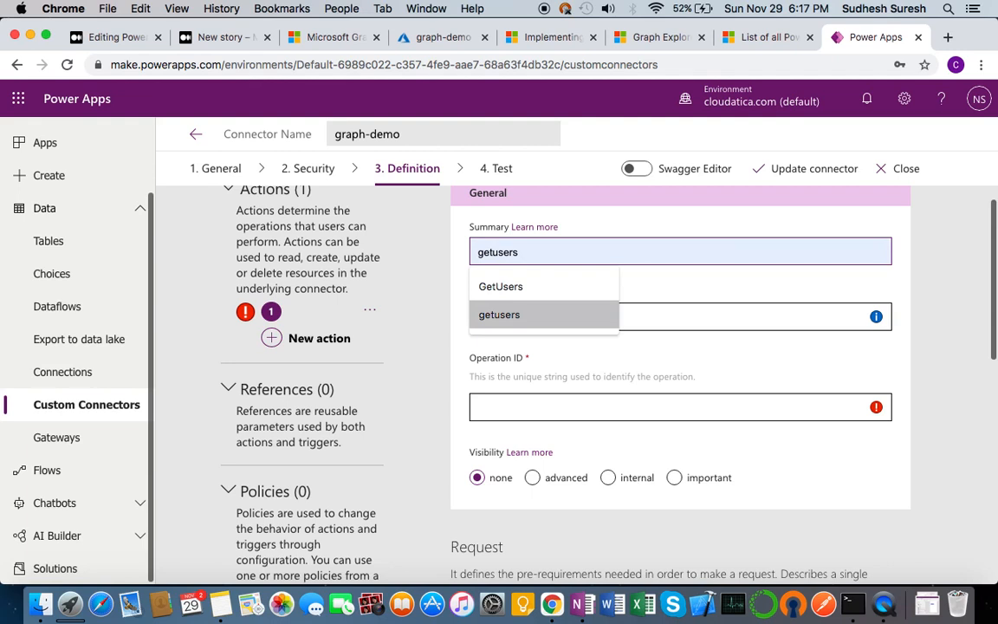
pyautogui.press('Up')
pyautogui.press('Return')
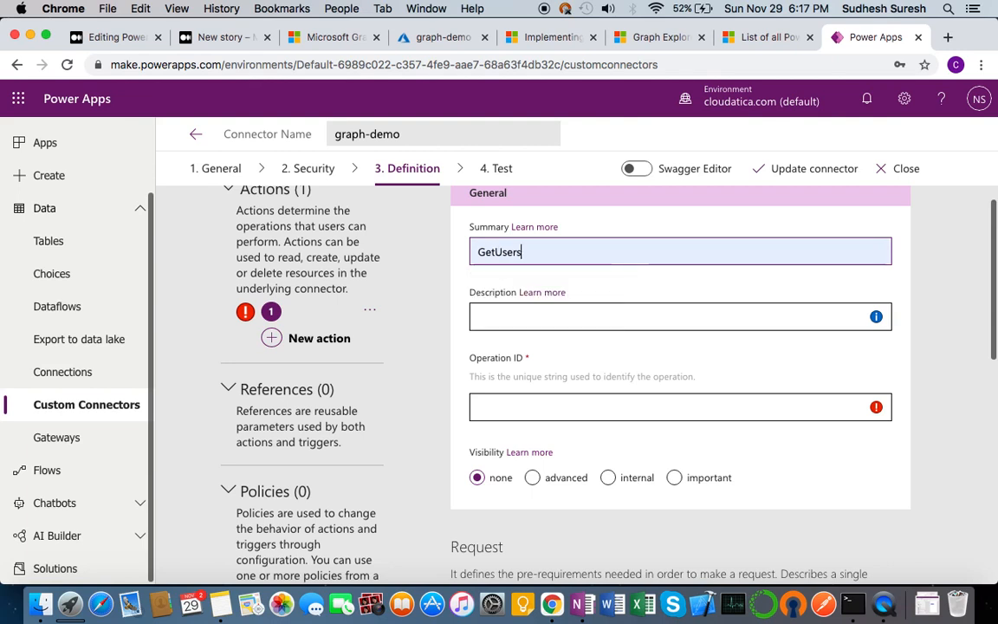
# Step: Copy the action's summary into its description and operation ID so both read GetUsers
pyautogui.doubleClick(505, 250)
pyautogui.hotkey('ctrl', 'c')
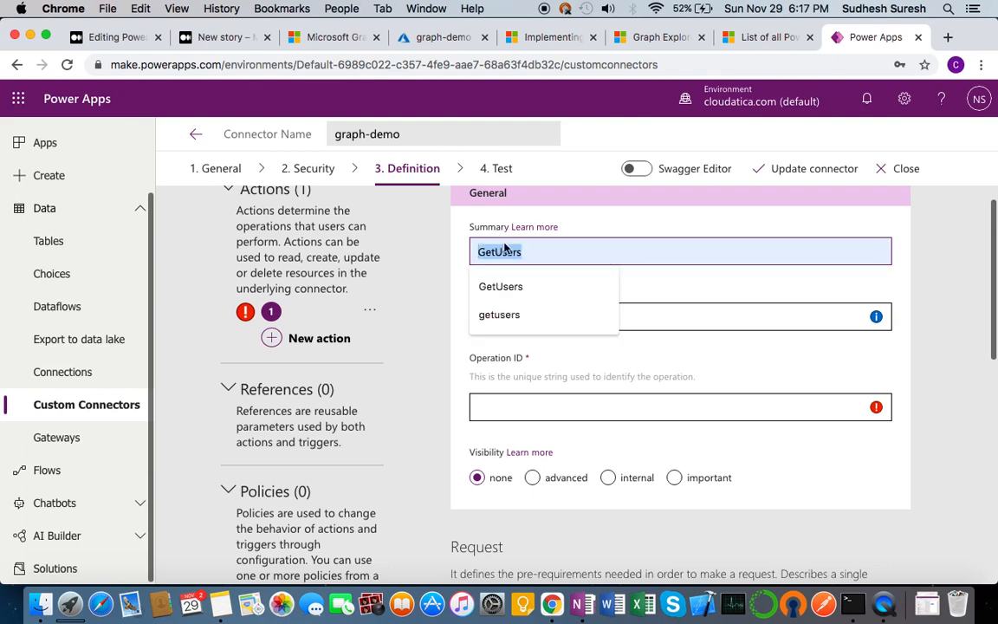
pyautogui.click(778, 318)
pyautogui.hotkey('ctrl', 'v')
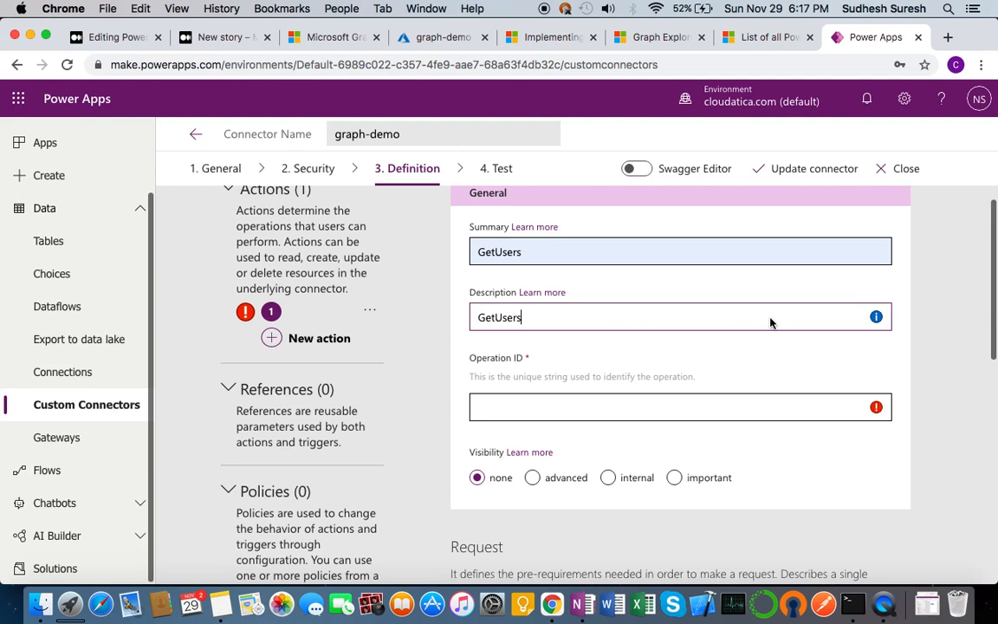
pyautogui.click(541, 408)
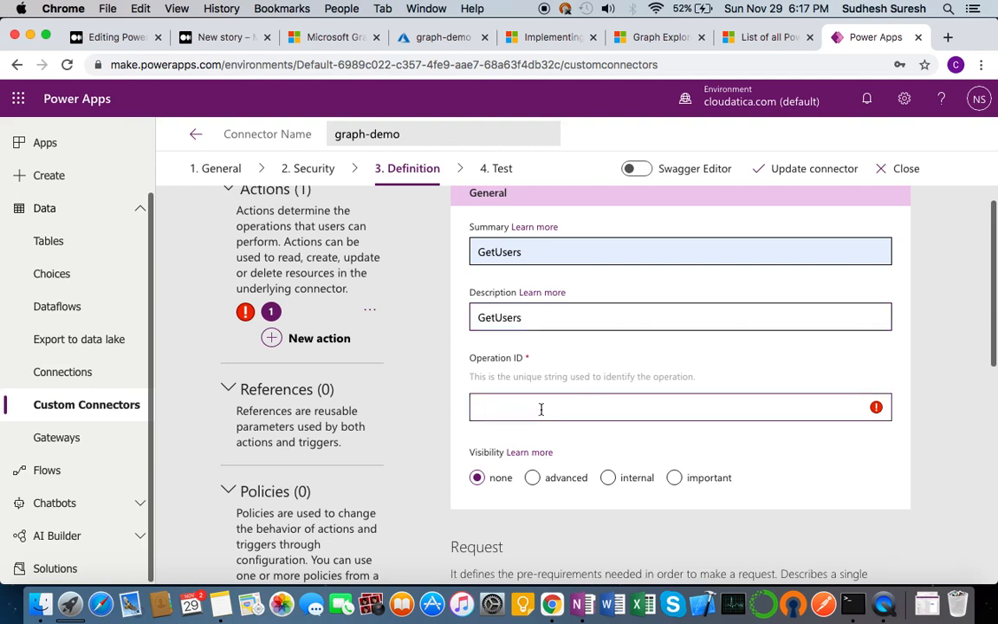
pyautogui.hotkey('ctrl', 'v')
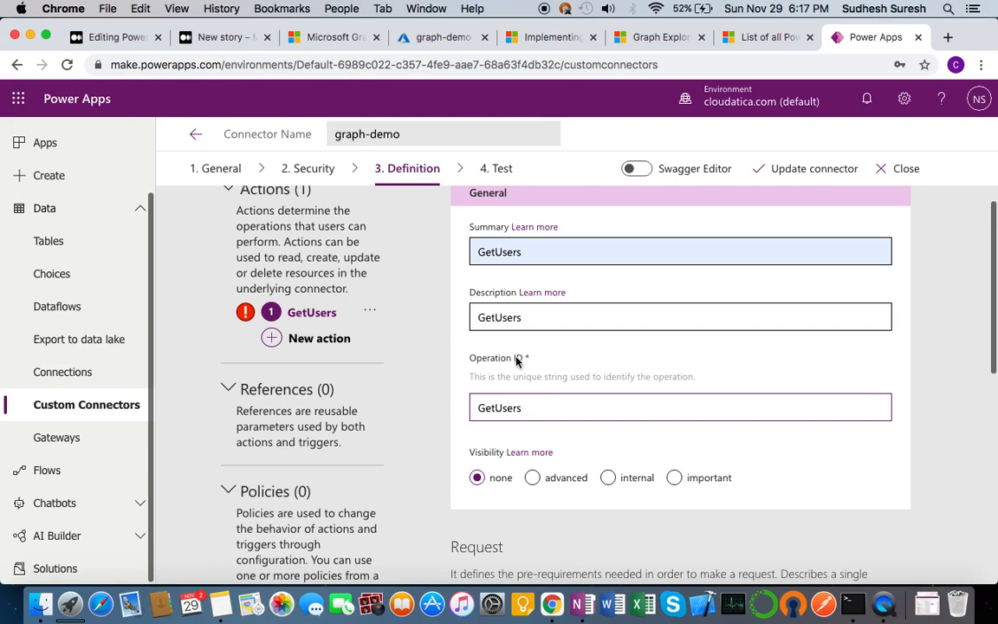
pyautogui.click(539, 412)
# Step: Open the sample import form for the GetUsers action's request
pyautogui.scroll(-4, 539, 412)
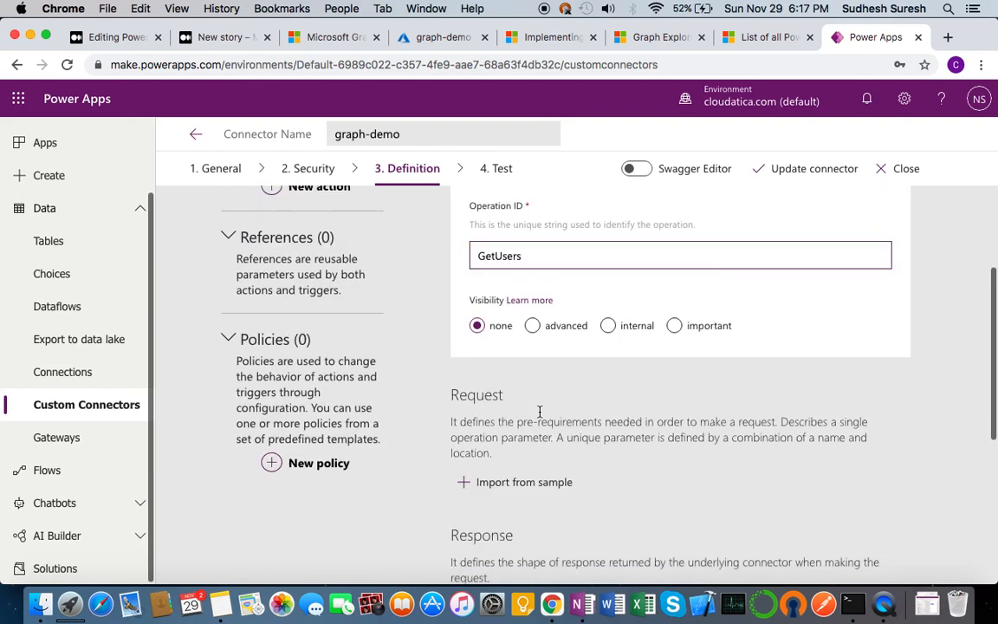
pyautogui.scroll(-1, 537, 412)
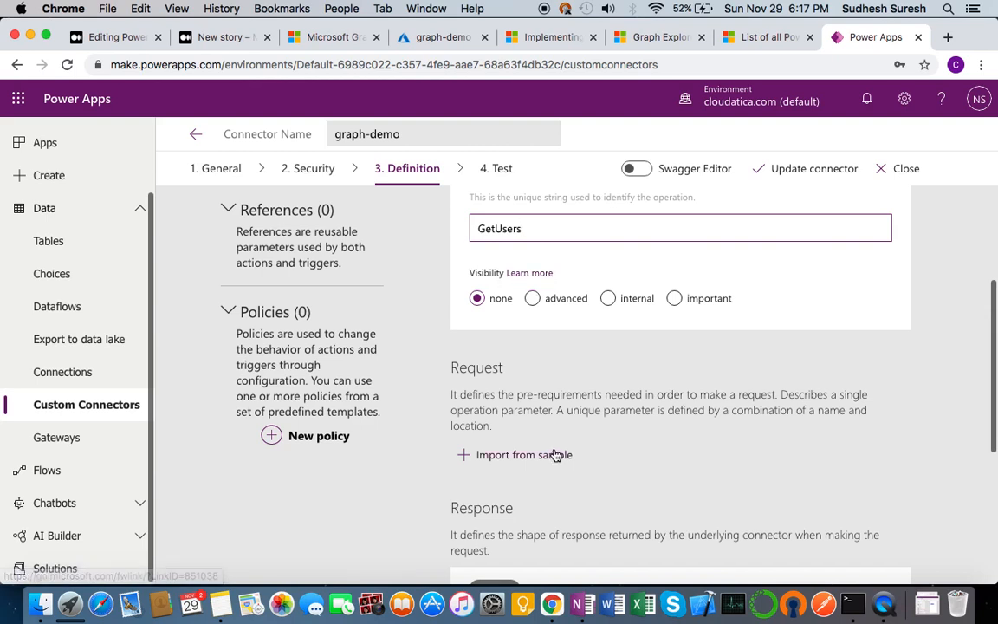
pyautogui.scroll(-1, 660, 463)
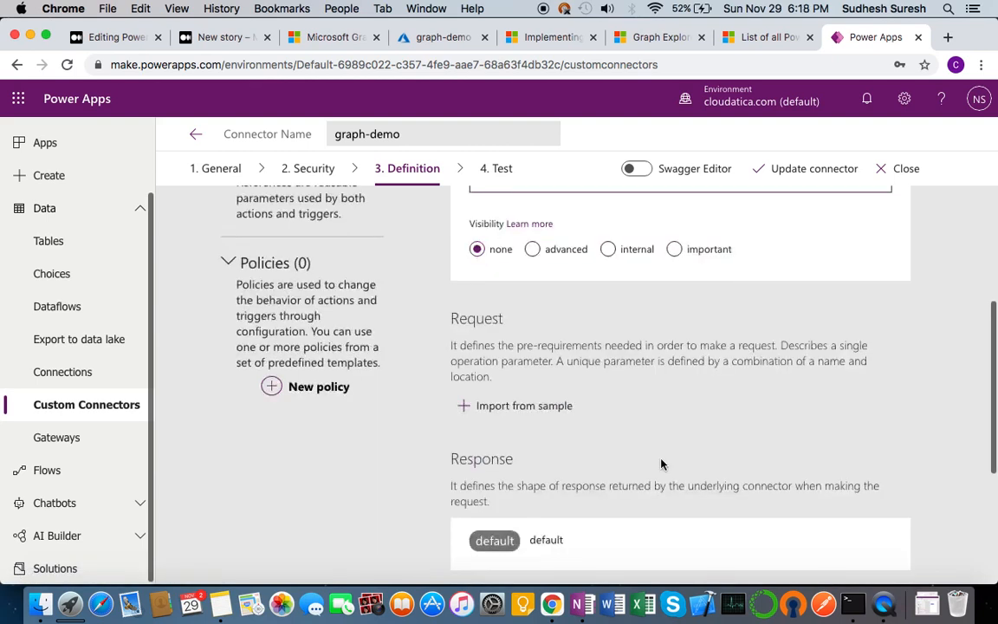
pyautogui.scroll(2, 661, 465)
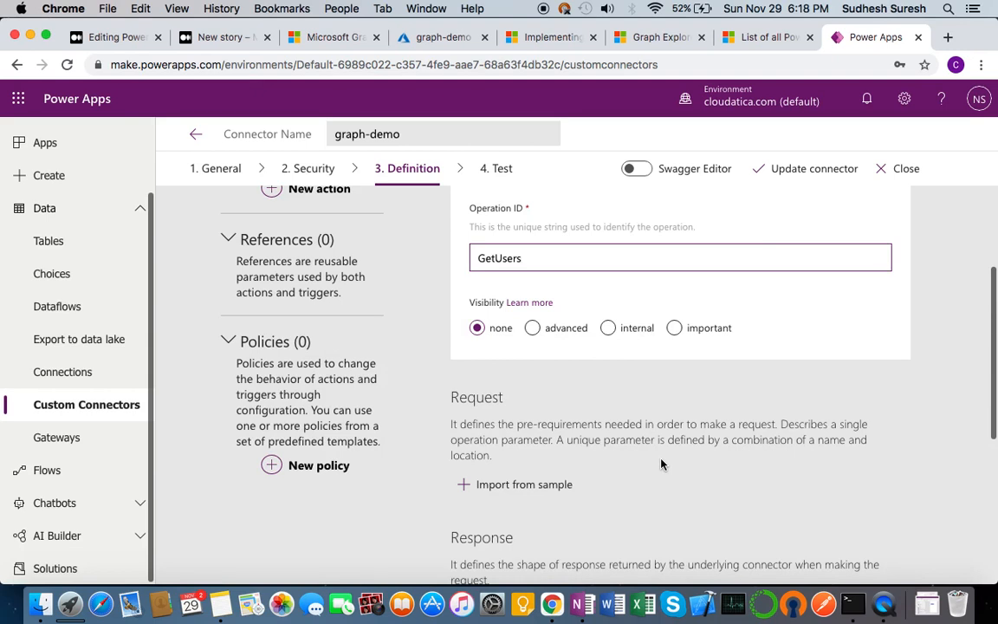
pyautogui.scroll(-3, 662, 464)
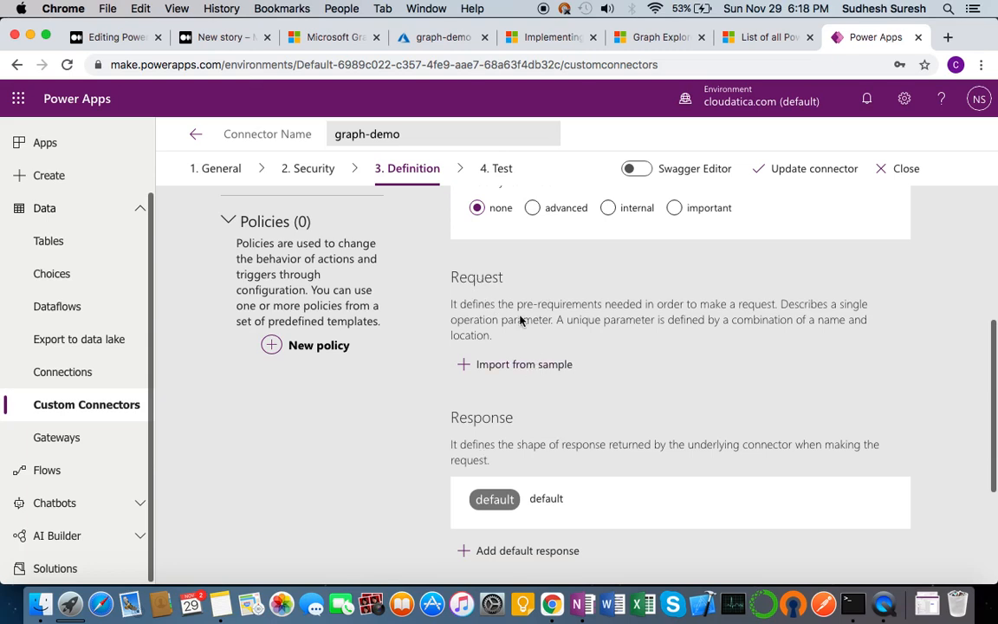
pyautogui.click(513, 366)
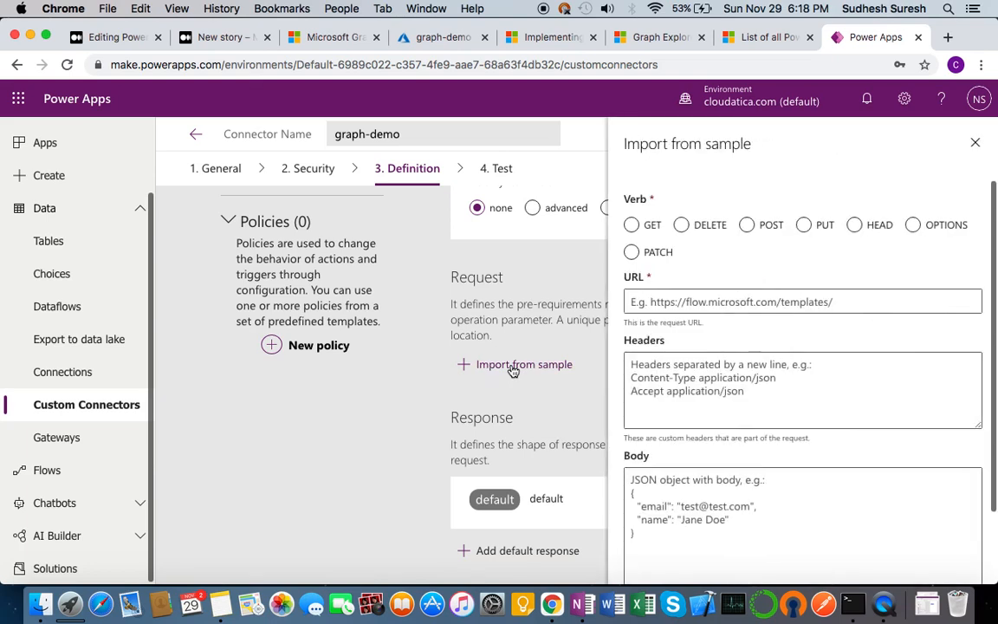
pyautogui.click(632, 228)
# Step: Switch to Graph Explorer and examine the request body and request headers of the /v1.0/users query, then return to Power Apps
pyautogui.click(659, 38)
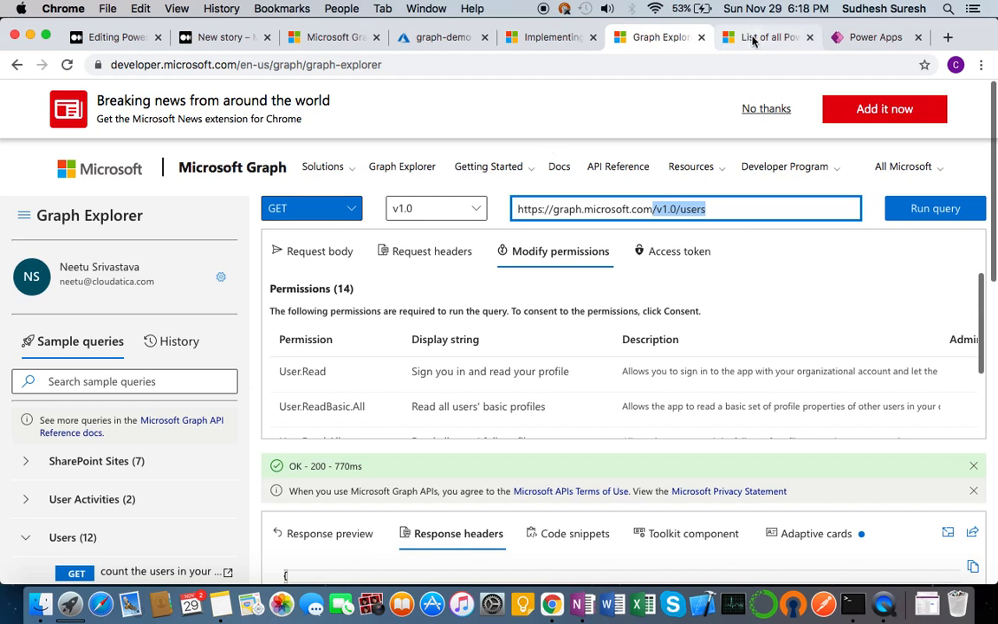
pyautogui.click(663, 210)
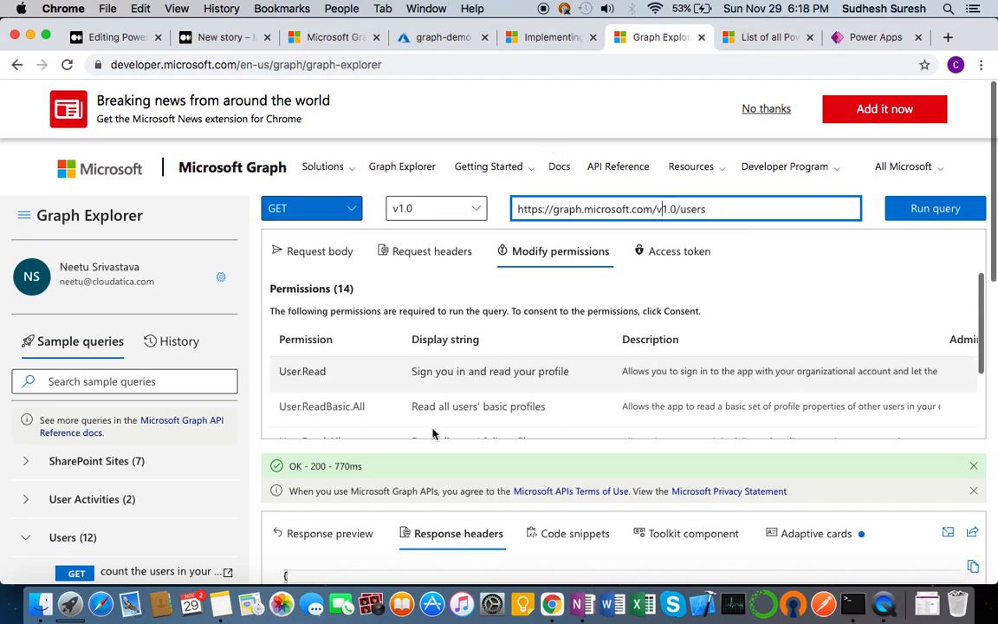
pyautogui.click(317, 252)
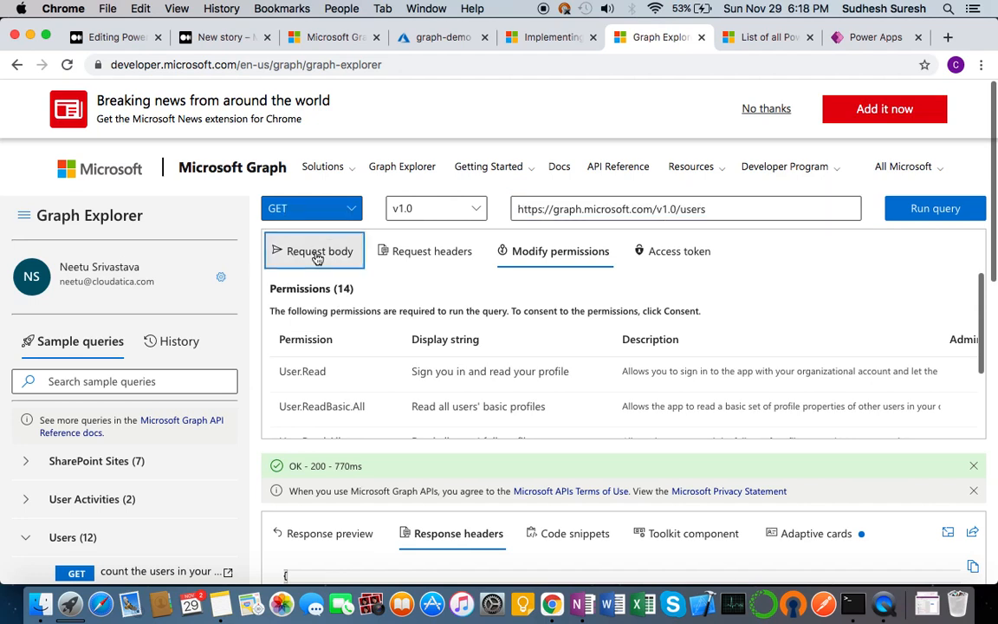
pyautogui.click(409, 259)
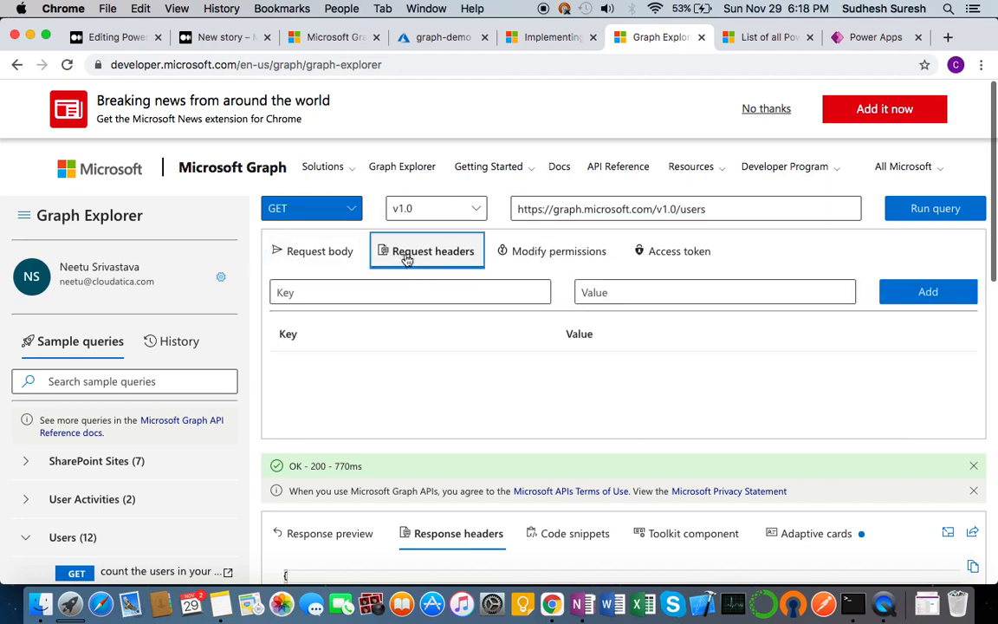
pyautogui.click(318, 261)
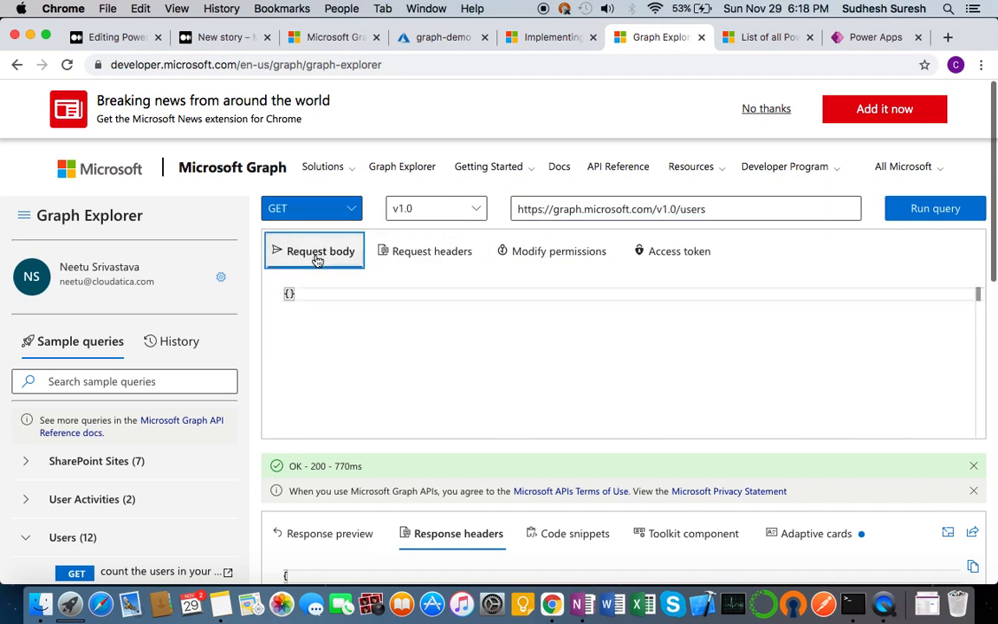
pyautogui.click(419, 260)
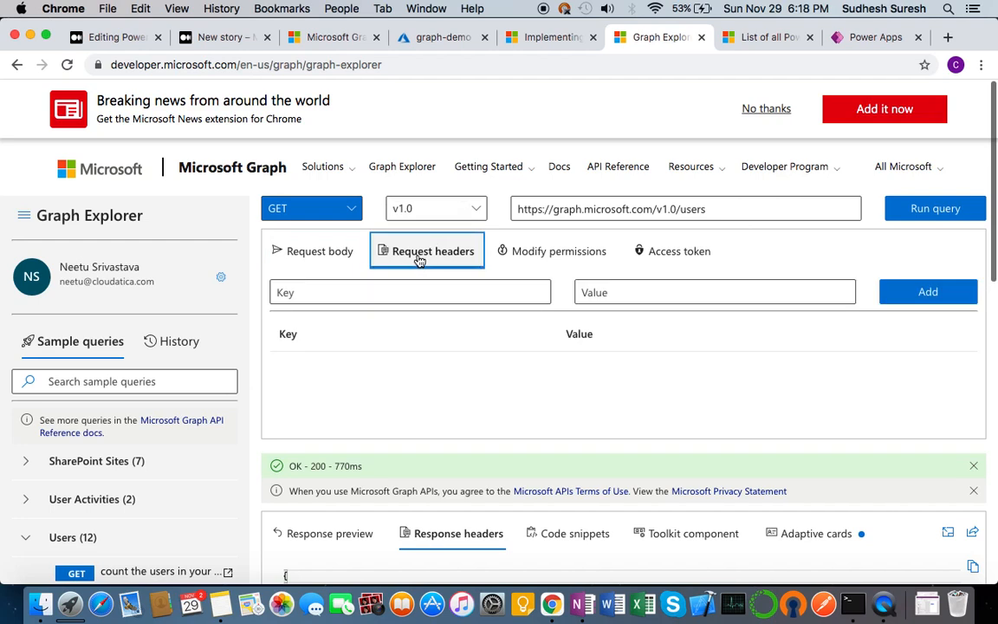
pyautogui.click(301, 251)
pyautogui.click(871, 43)
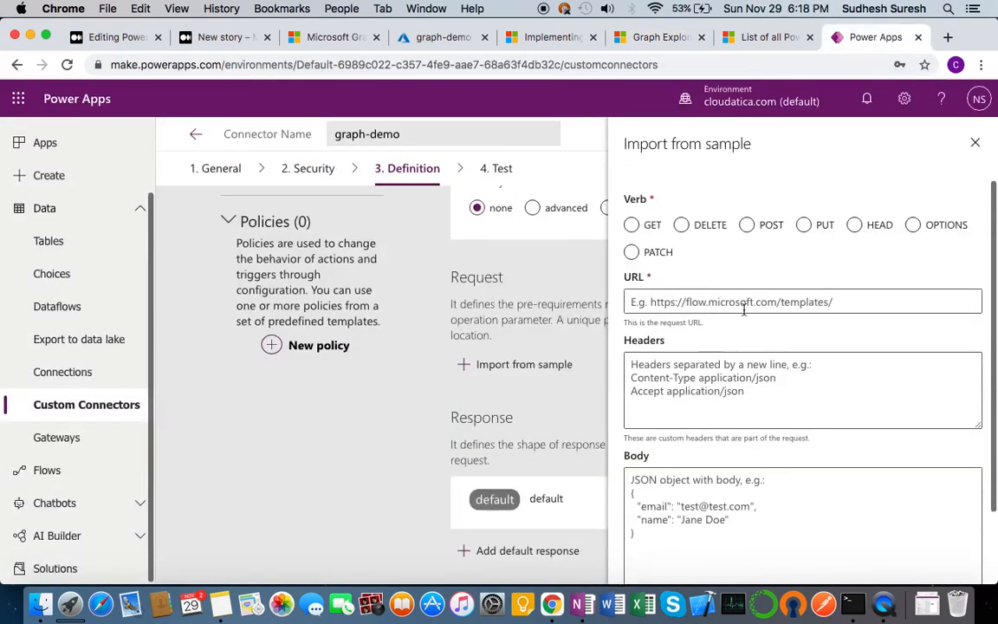
pyautogui.click(632, 226)
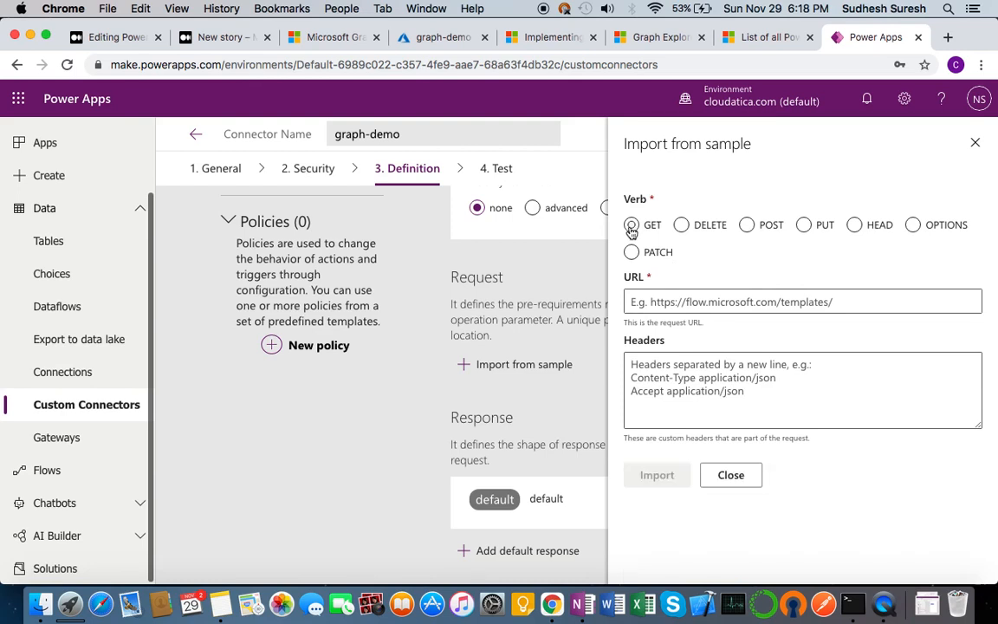
pyautogui.click(666, 38)
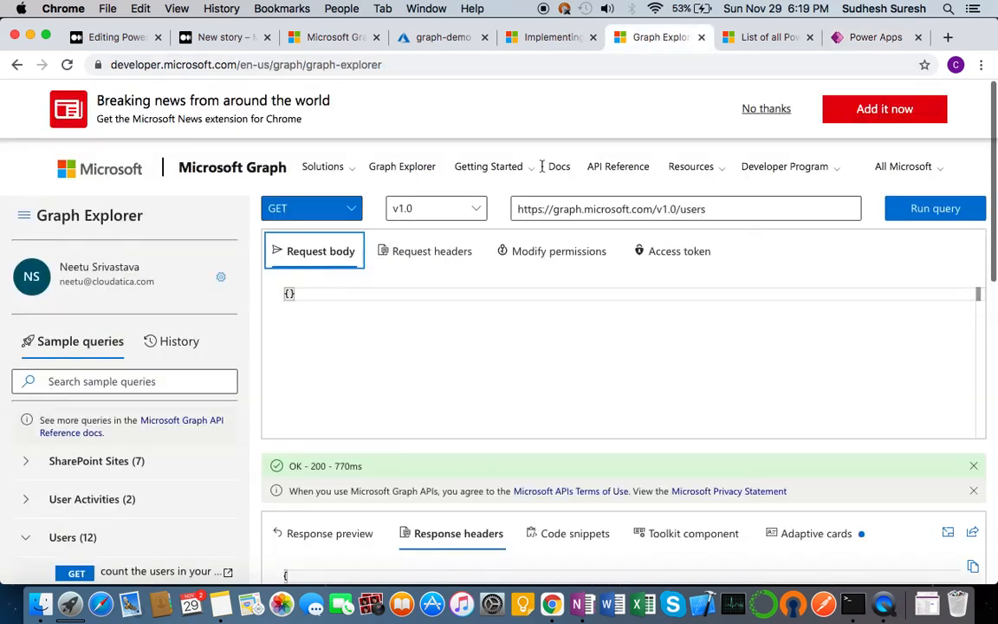
pyautogui.tripleClick(548, 208)
pyautogui.press('super+c')
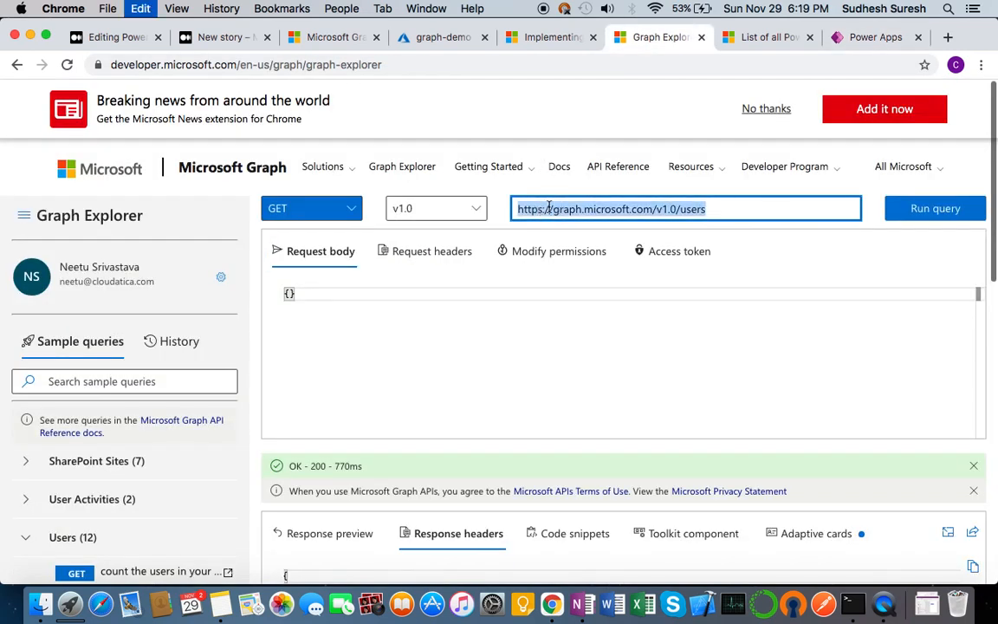
pyautogui.click(877, 37)
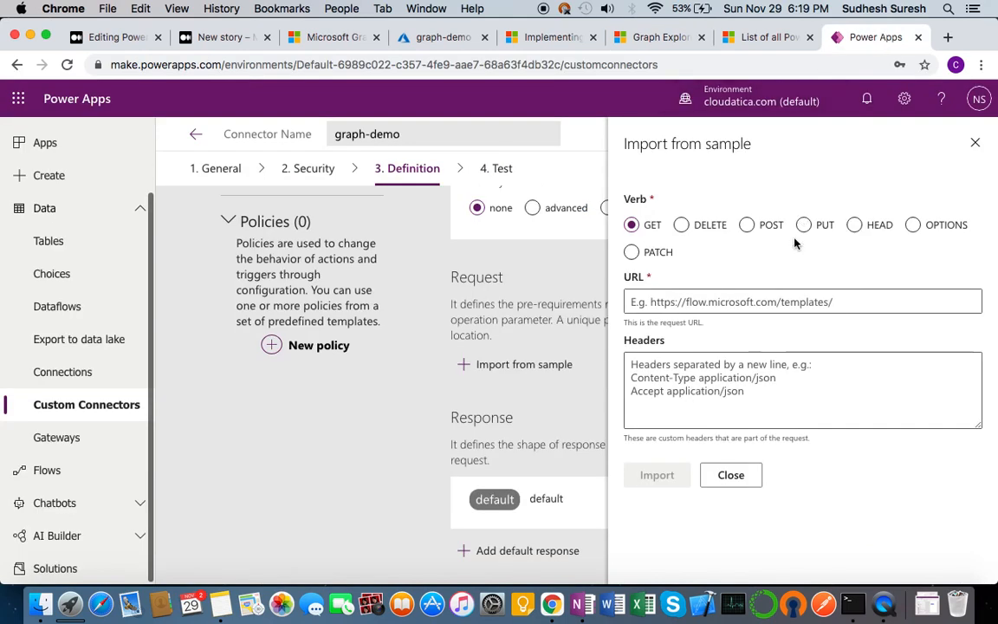
pyautogui.click(779, 303)
pyautogui.press('super+v')
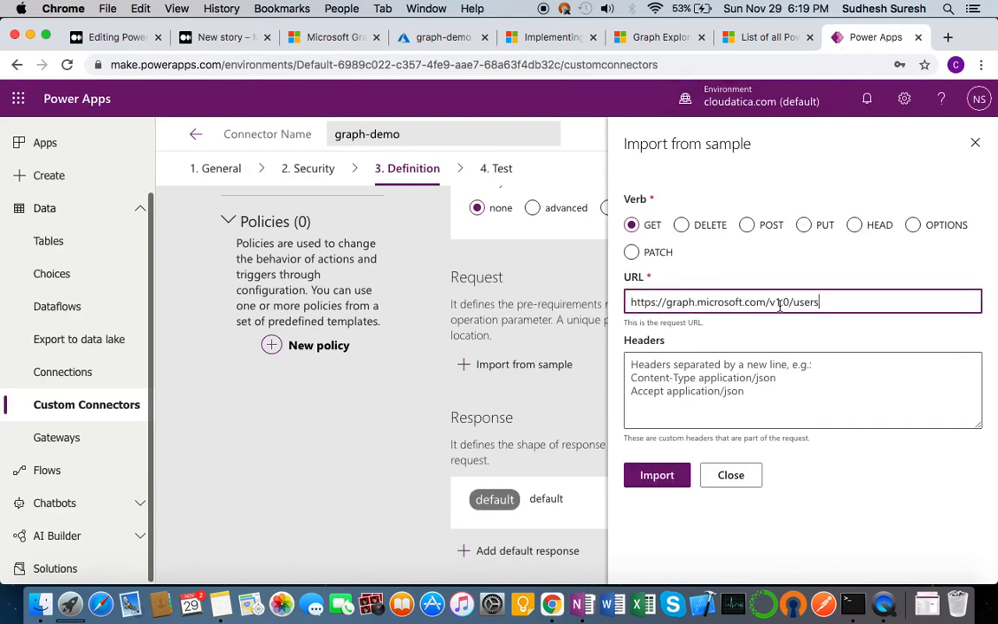
pyautogui.click(656, 391)
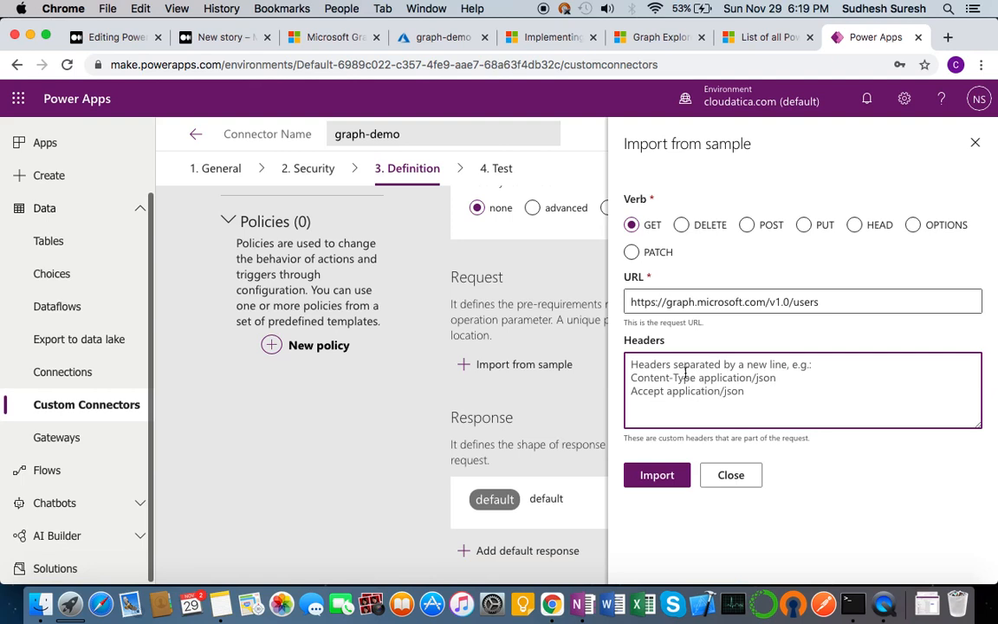
pyautogui.click(660, 478)
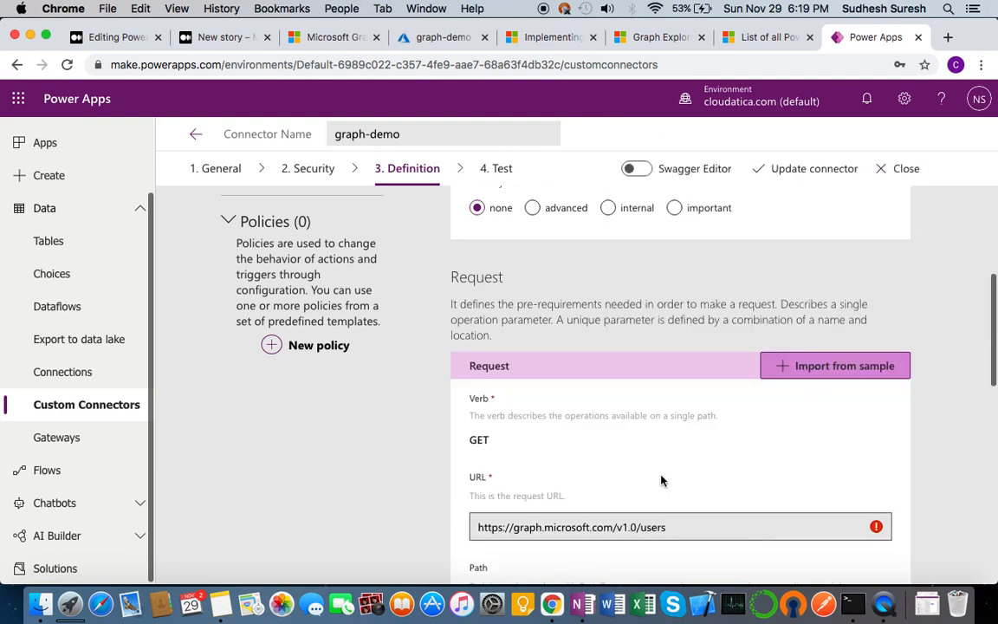
# Step: Open the GetUsers action's default response and start importing its headers from a sample
pyautogui.scroll(-8, 592, 446)
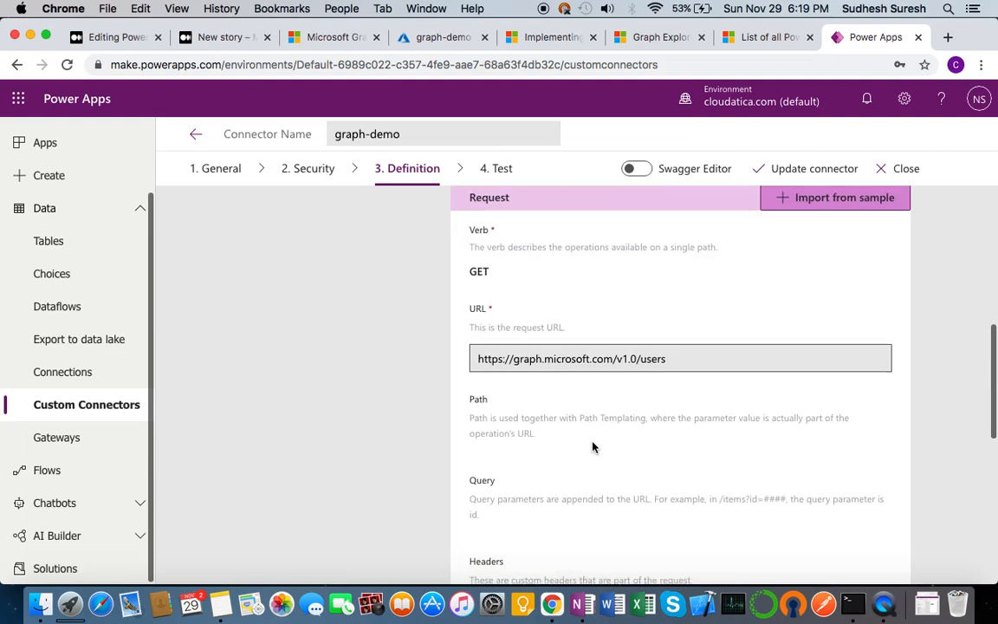
pyautogui.scroll(-1, 593, 446)
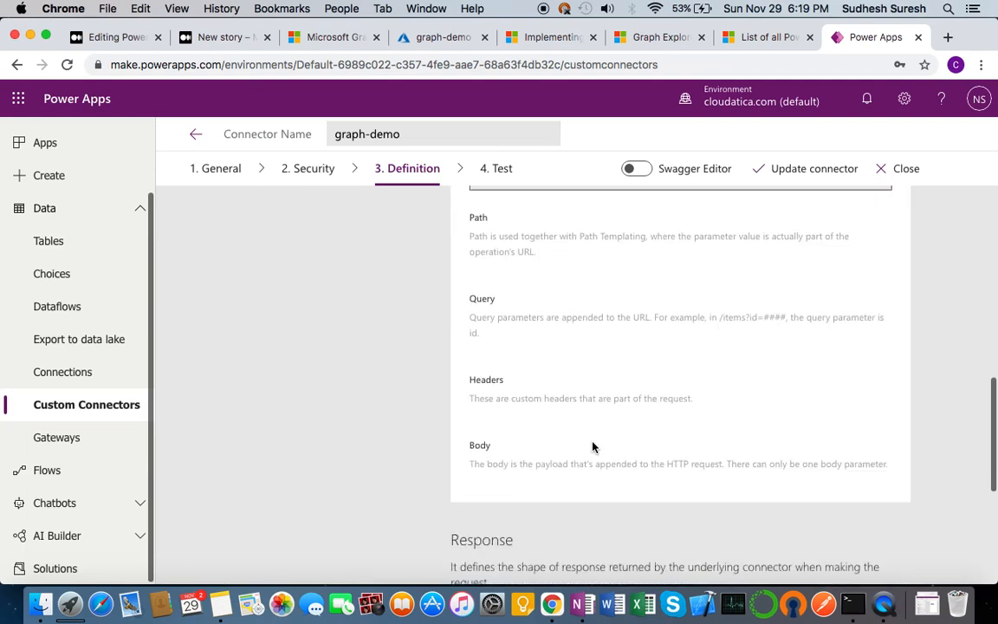
pyautogui.scroll(-5, 592, 446)
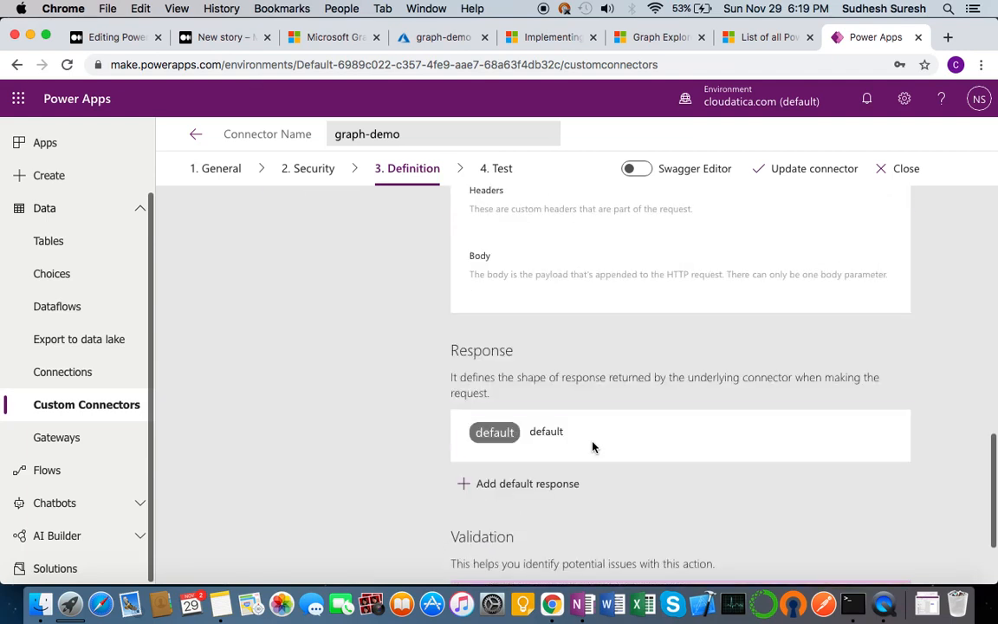
pyautogui.click(493, 433)
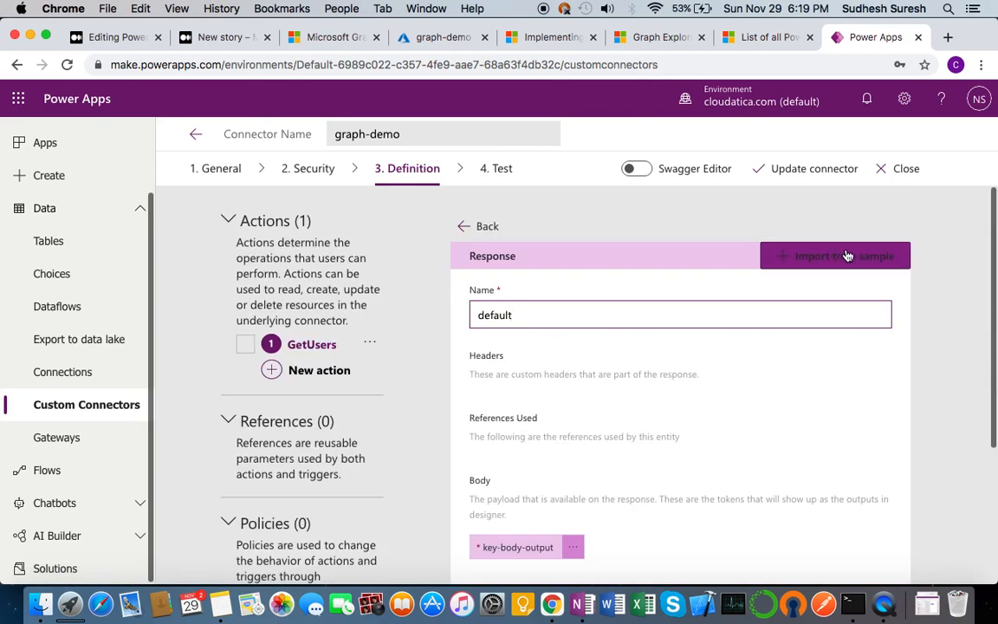
pyautogui.click(845, 258)
pyautogui.click(757, 237)
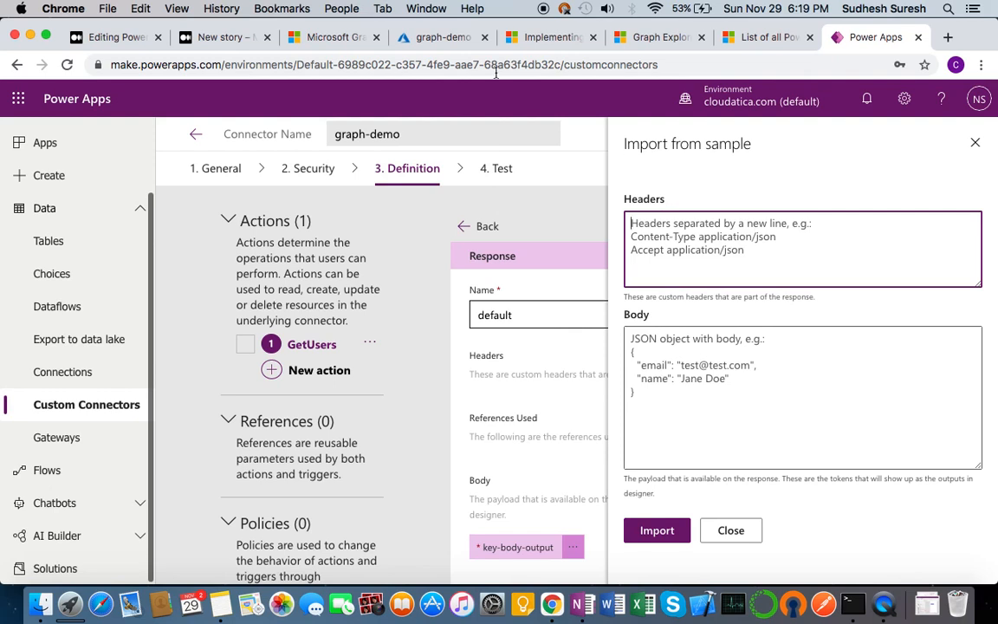
# Step: Copy all response headers of the users query from Graph Explorer into the headers of the Power Apps response sample
pyautogui.click(662, 37)
pyautogui.scroll(-5, 436, 471)
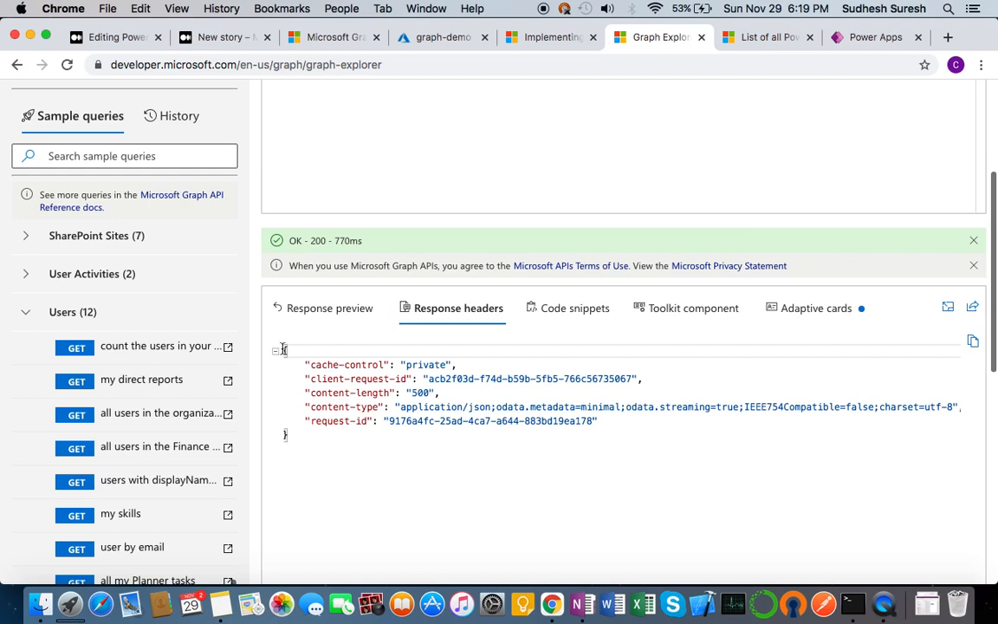
pyautogui.click(330, 394)
pyautogui.press('super+a')
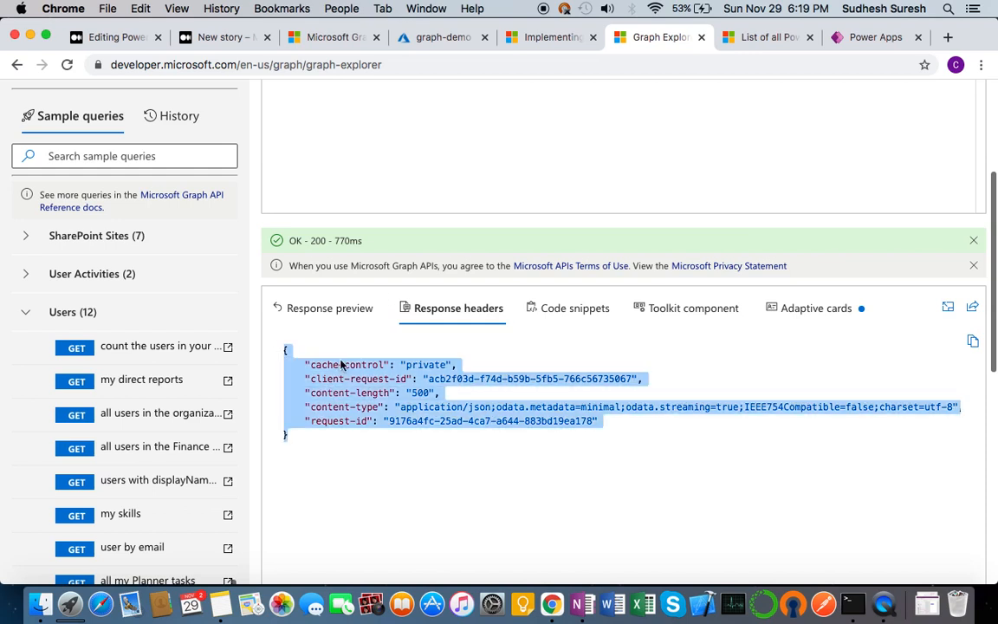
pyautogui.click(874, 39)
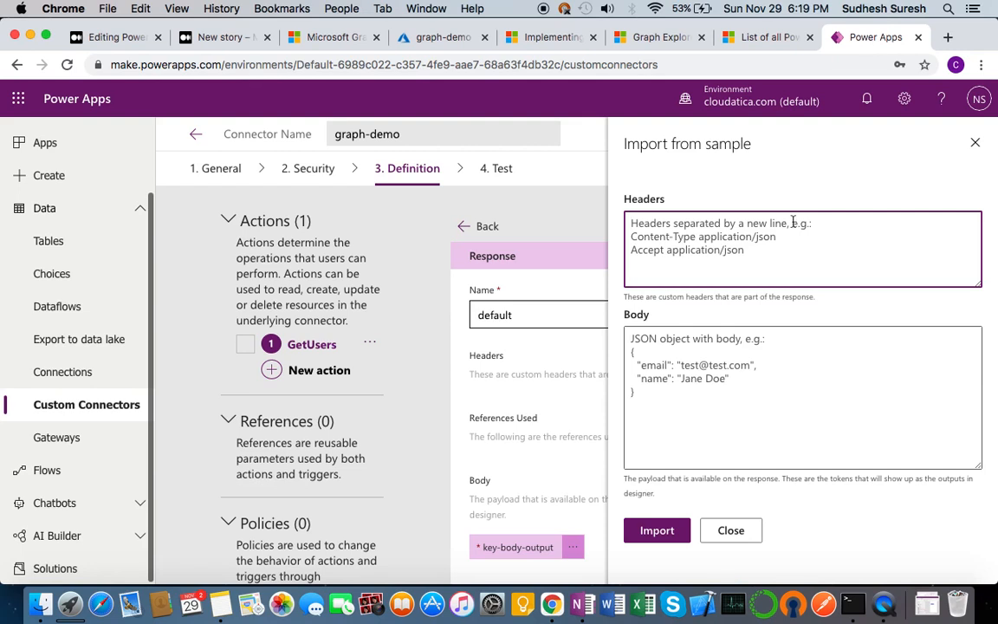
pyautogui.press('super+v')
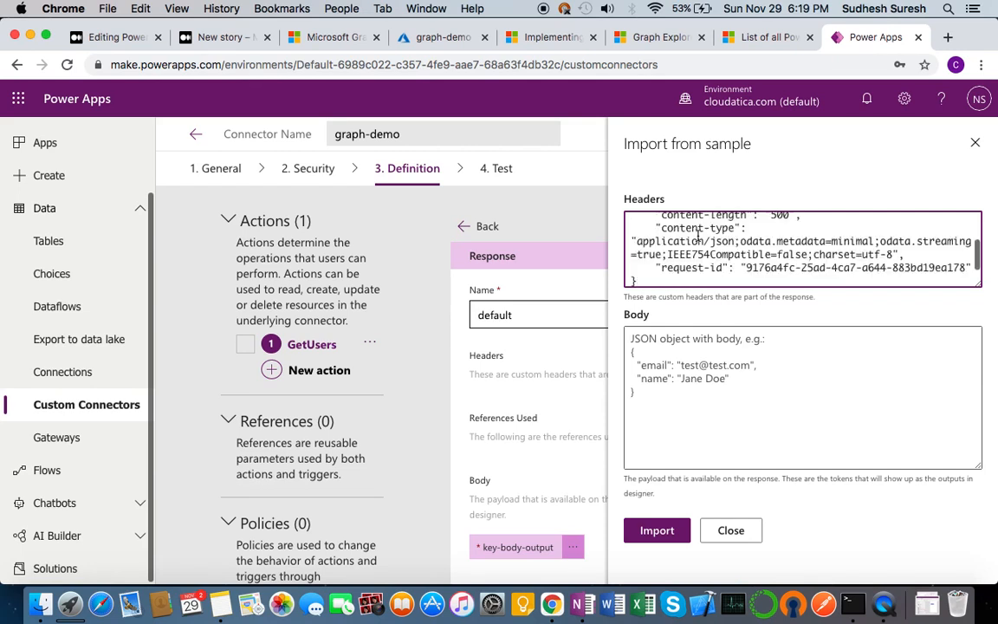
# Step: Remove the opening and closing curly braces from the pasted response headers
pyautogui.press('super+Up')
pyautogui.hotkey('shift', 'Down')
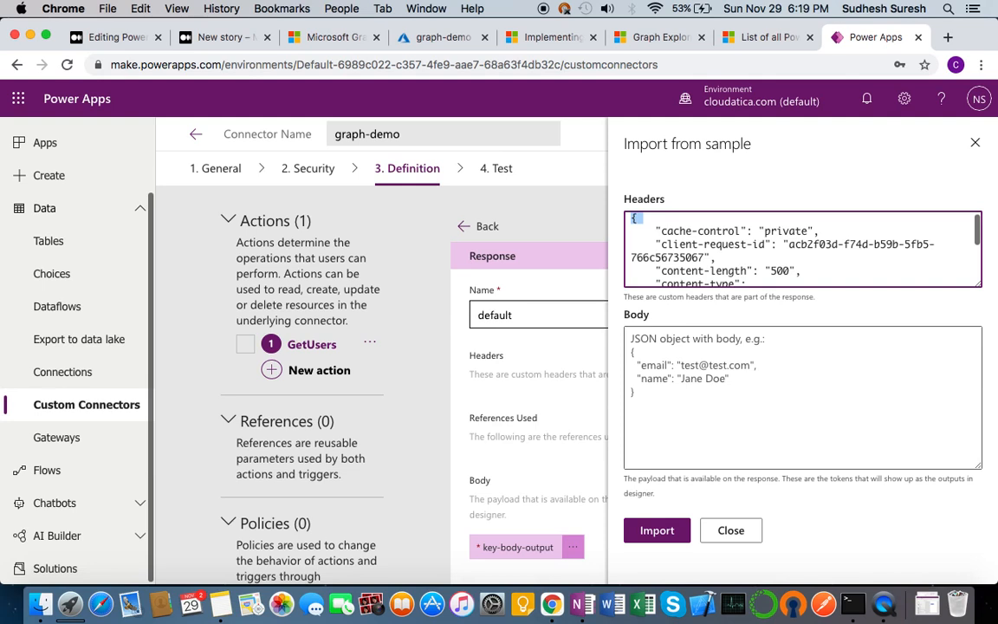
pyautogui.press('BackSpace')
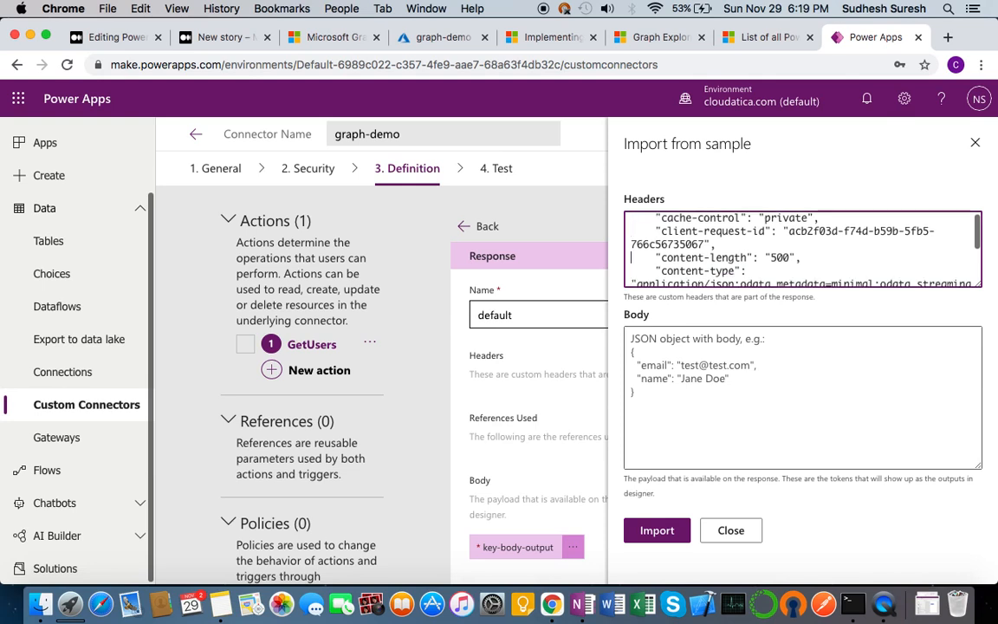
pyautogui.press('super+Down')
pyautogui.hotkey('shift', 'Left')
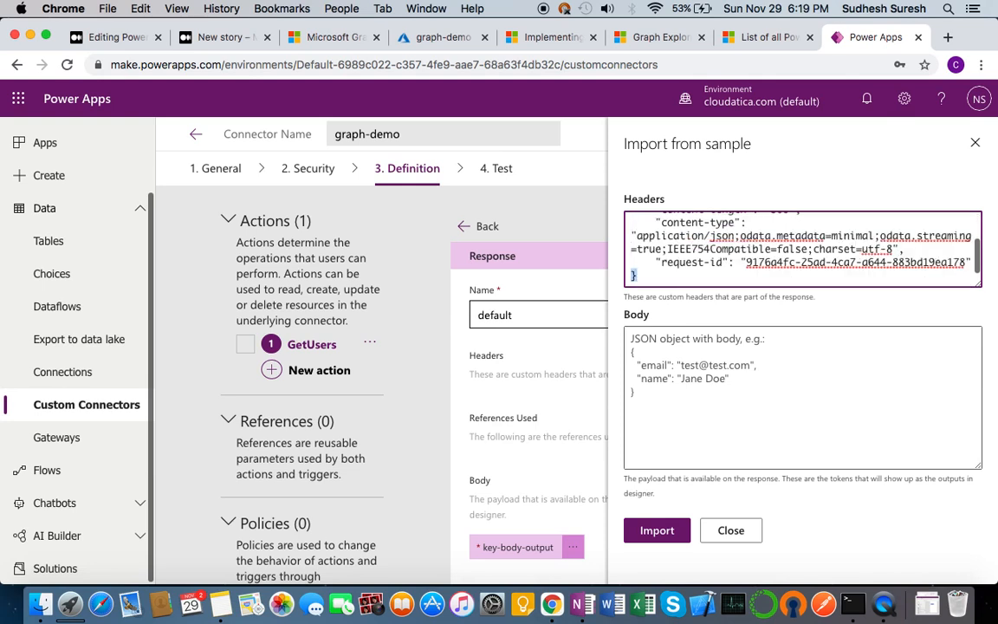
pyautogui.press('BackSpace')
pyautogui.press('super+Up')
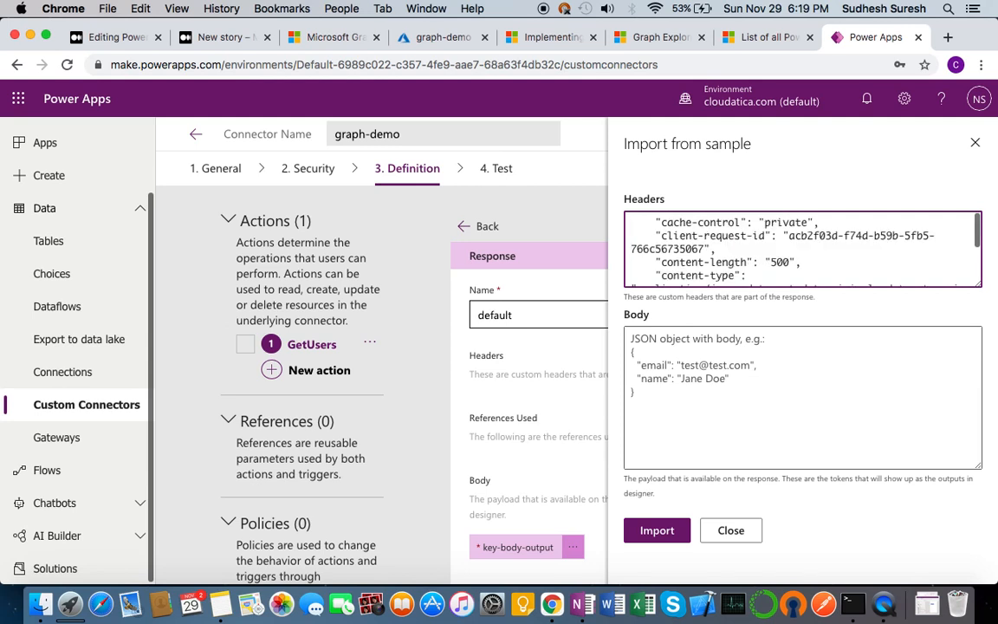
pyautogui.press('Down')
pyautogui.press('super+Down')
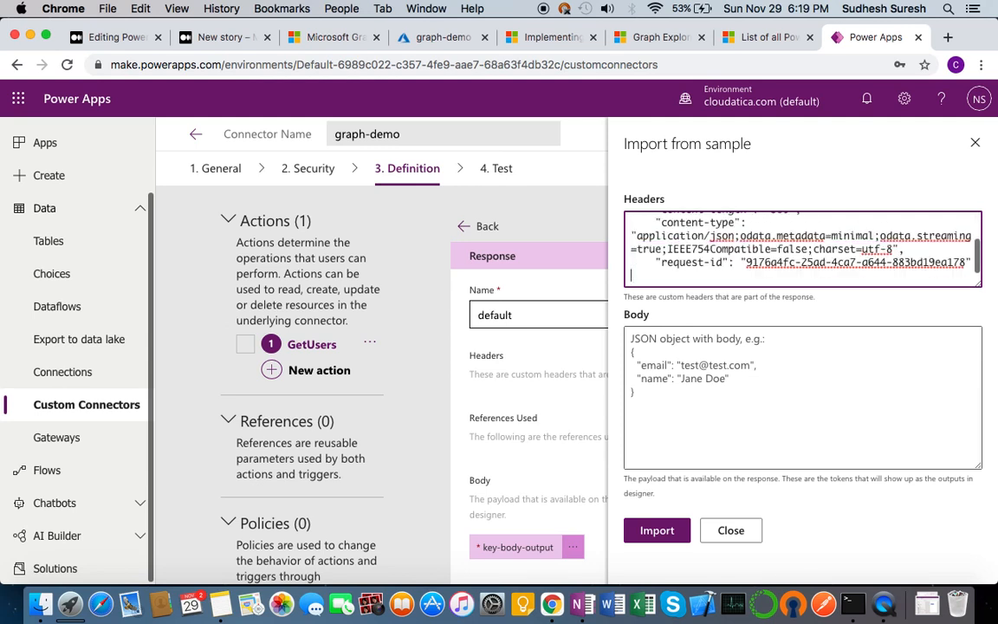
# Step: Copy the complete JSON response body of the users query from Graph Explorer and return to the sample's body in Power Apps
pyautogui.click(647, 375)
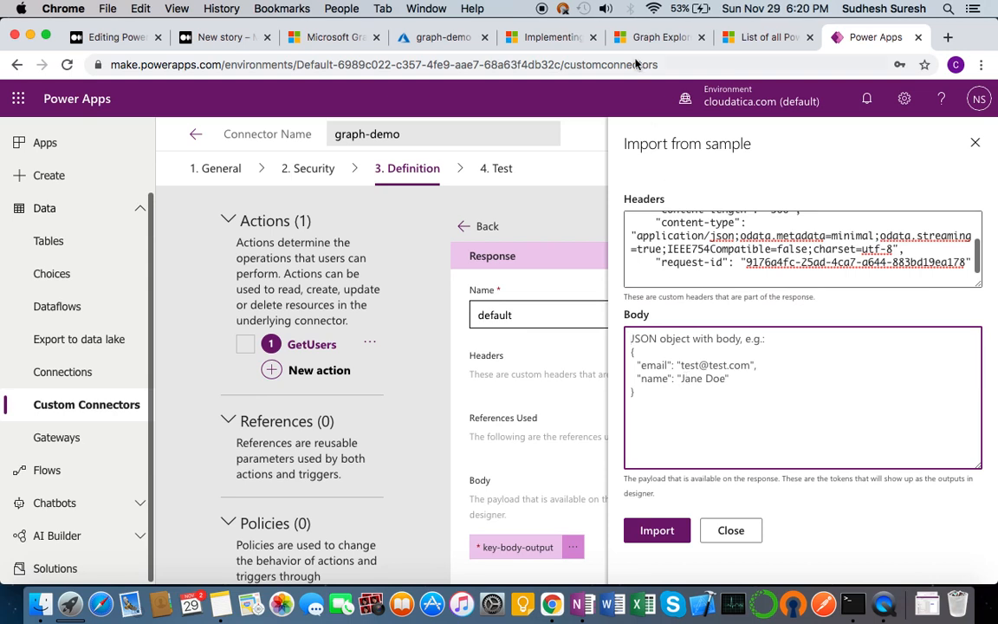
pyautogui.click(651, 38)
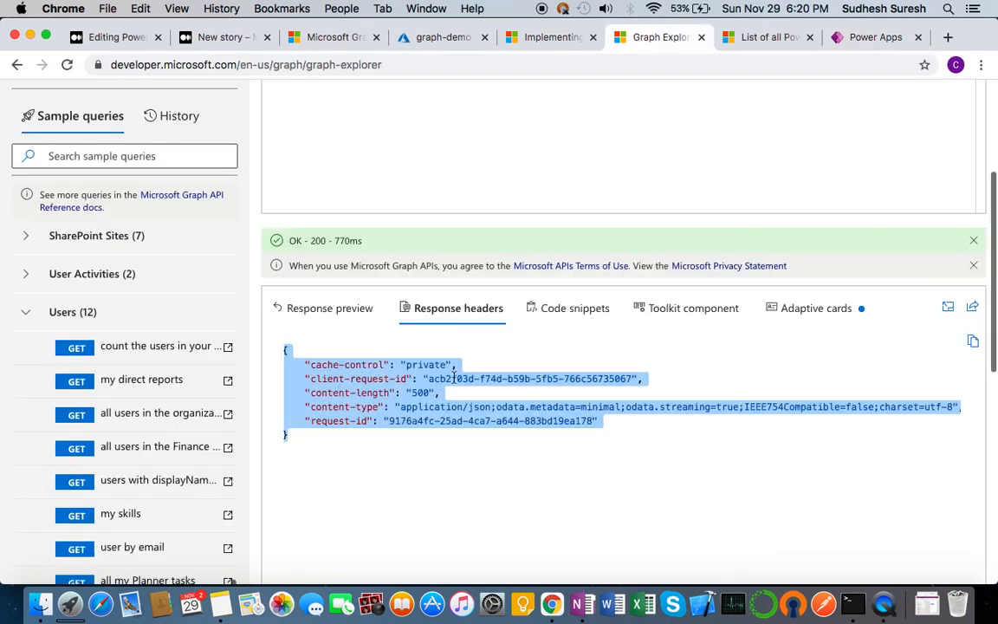
pyautogui.click(340, 310)
pyautogui.click(396, 422)
pyautogui.press('super+a')
pyautogui.press('super+c')
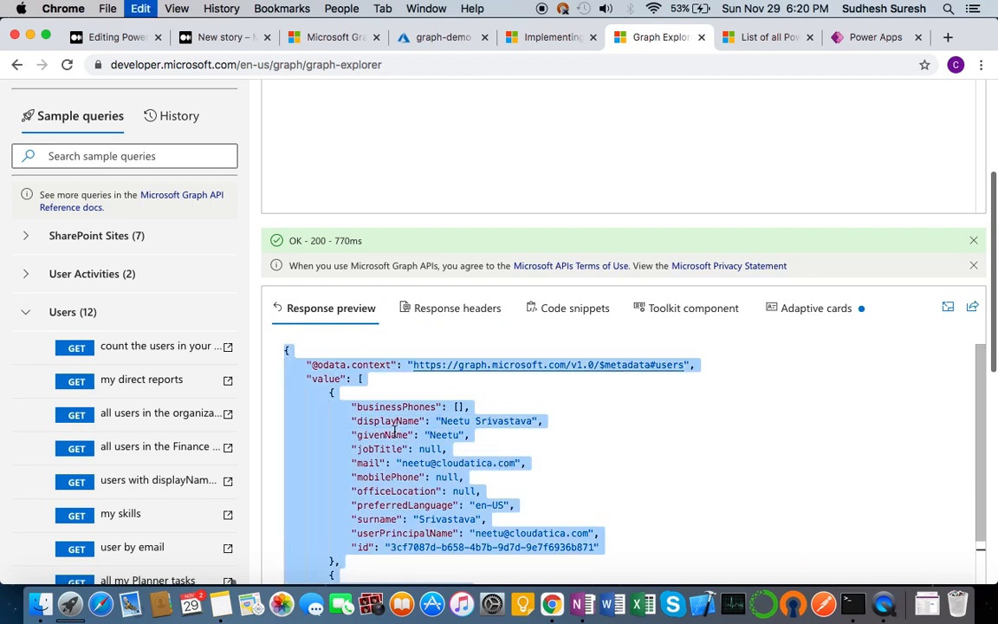
pyautogui.click(883, 8)
pyautogui.click(767, 109)
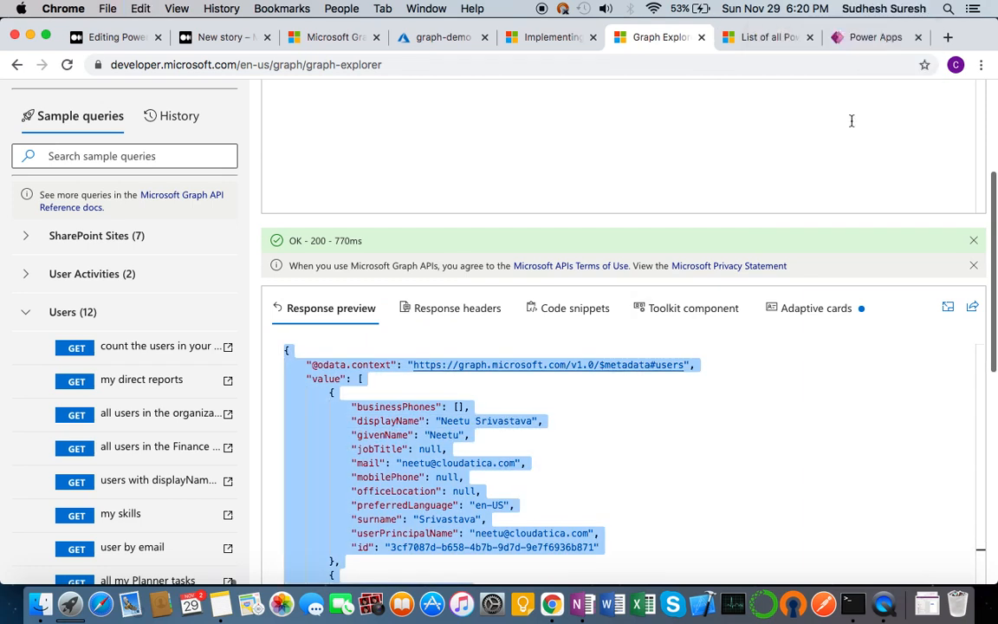
pyautogui.click(866, 38)
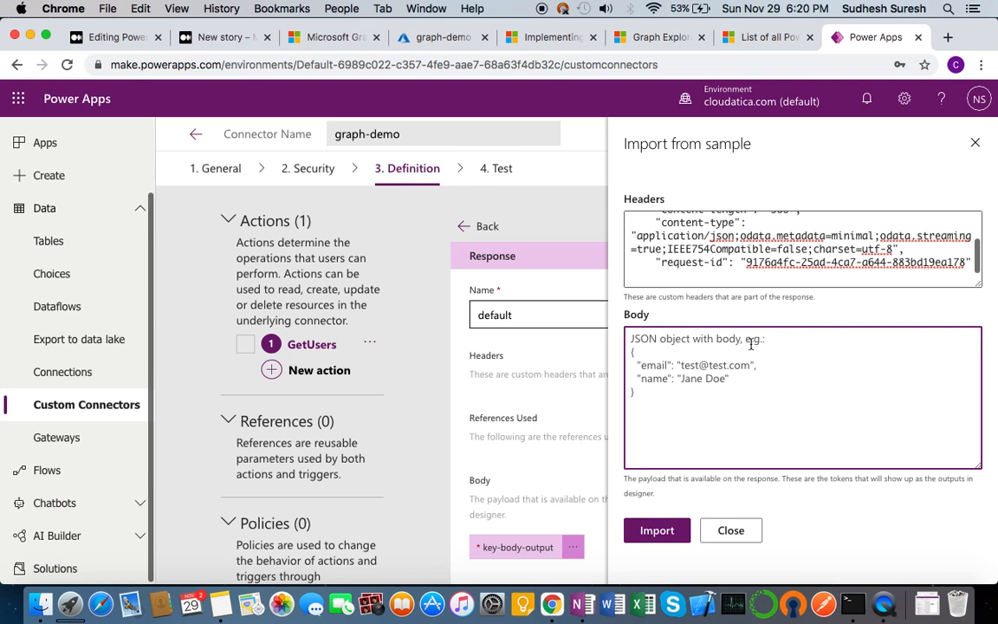
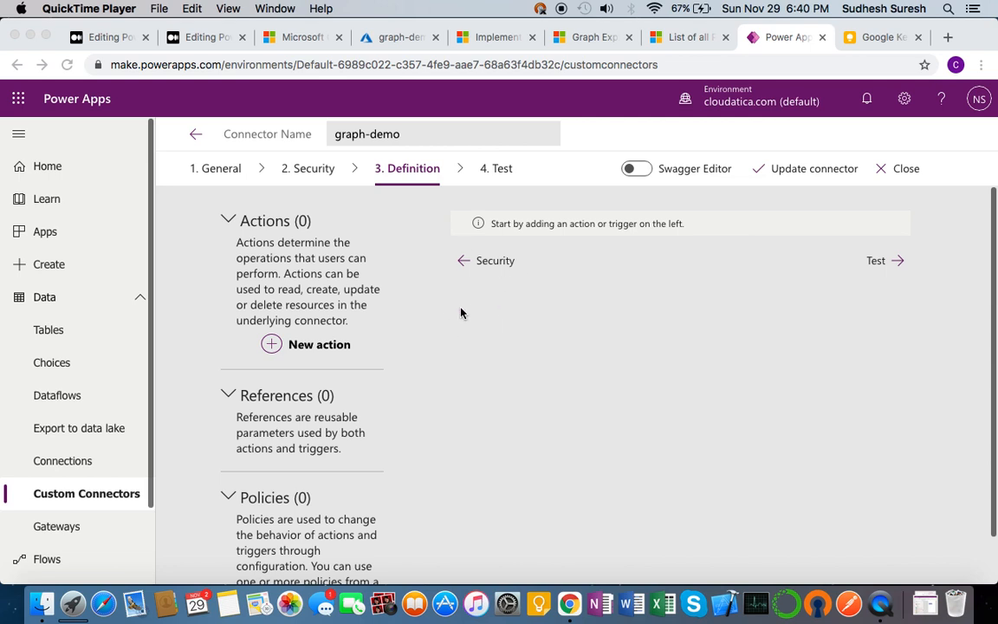
# Step: Add a new action to the graph-demo connector's definition and look over its request and response sections
pyautogui.click(302, 309)
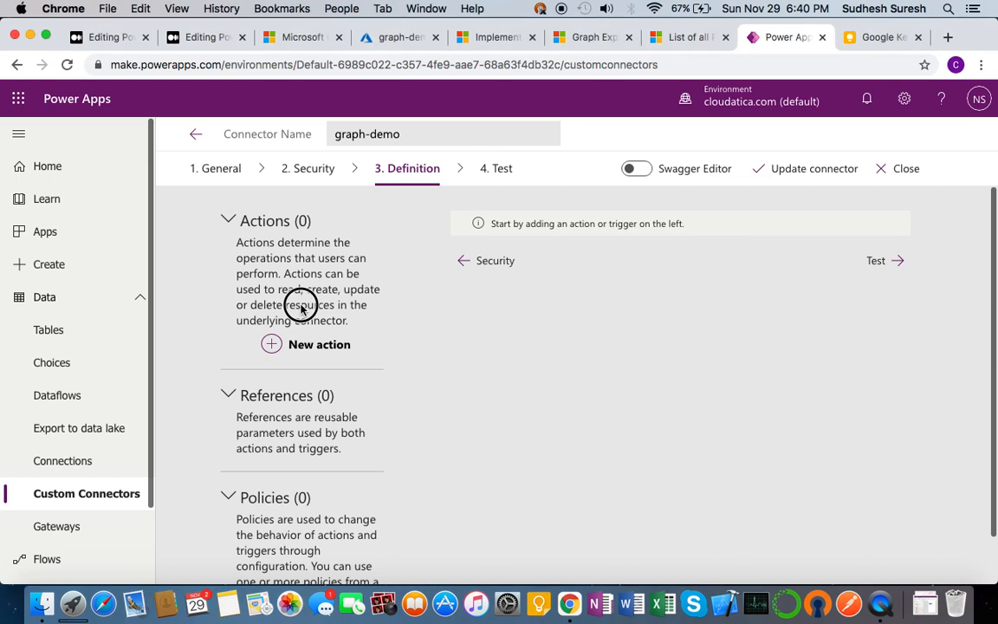
pyautogui.click(323, 349)
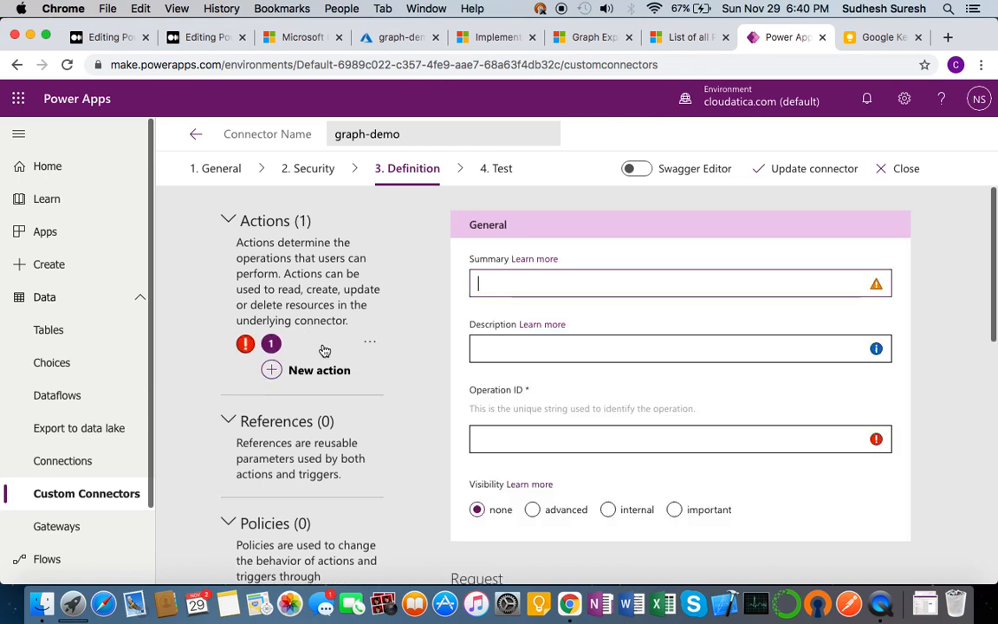
pyautogui.scroll(-3, 641, 330)
pyautogui.scroll(-6, 641, 329)
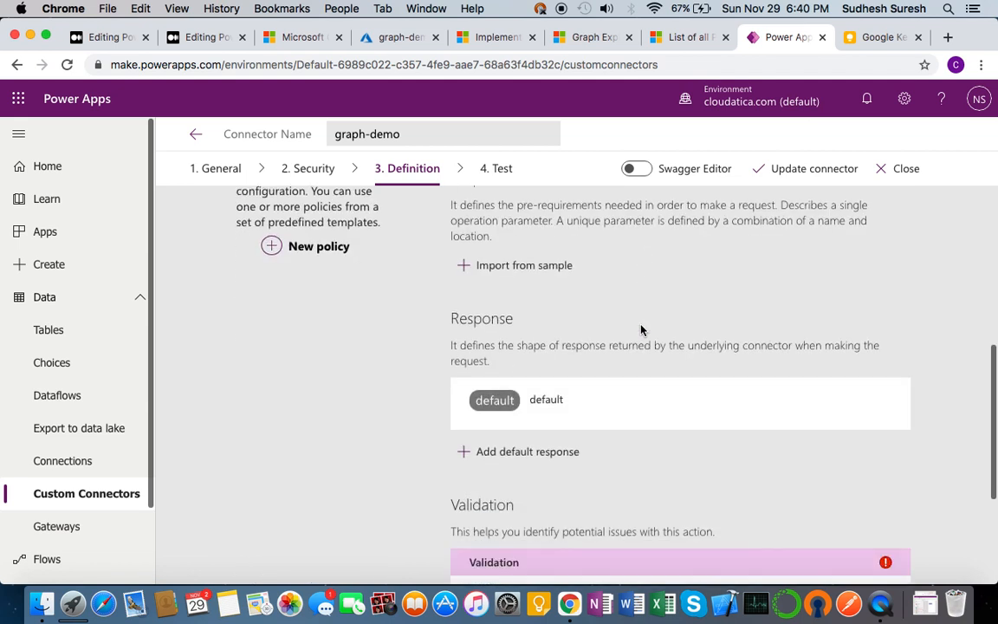
pyautogui.scroll(9, 641, 330)
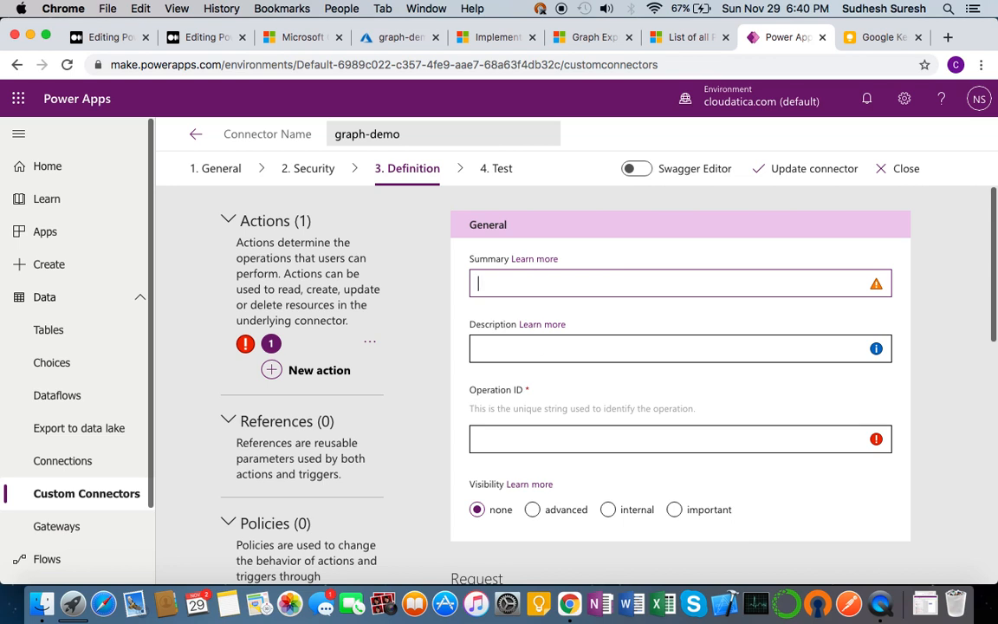
# Step: Enter GetUsers as the new action's summary, operation ID and description
pyautogui.write('GetUsers')
pyautogui.click(500, 318)
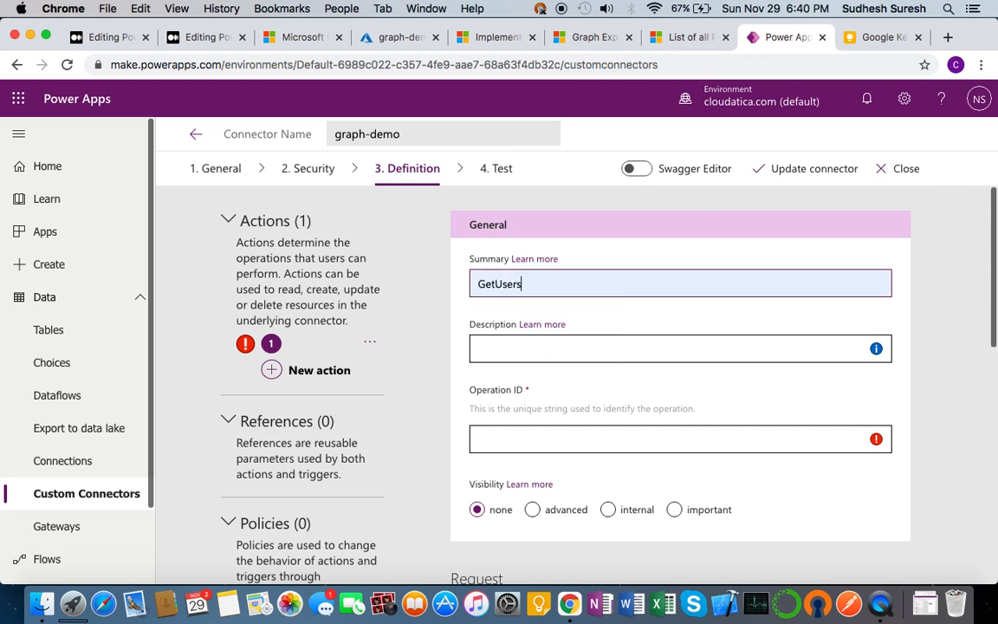
pyautogui.click(498, 280)
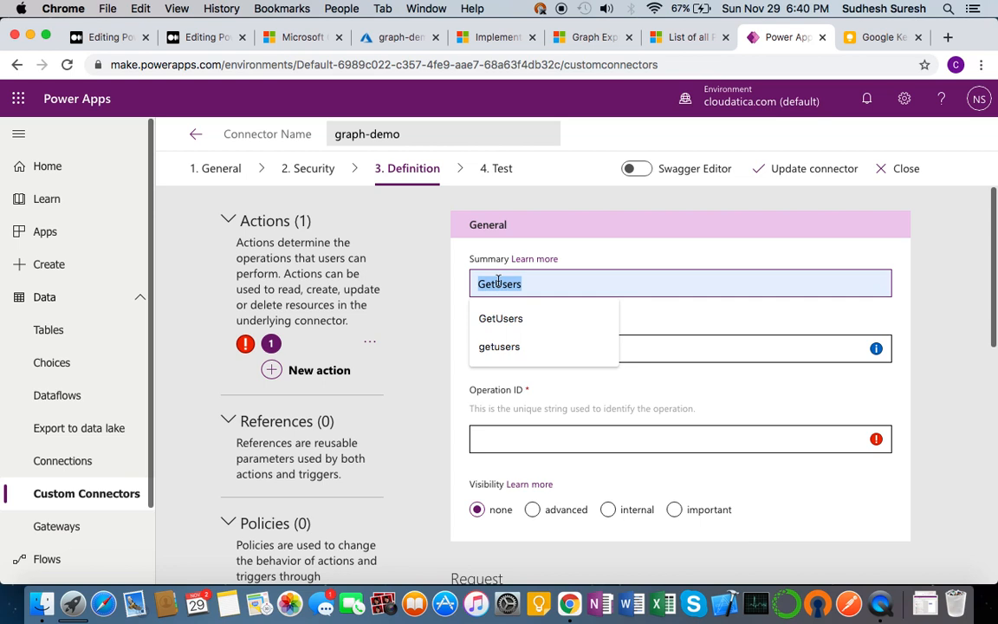
pyautogui.click(804, 346)
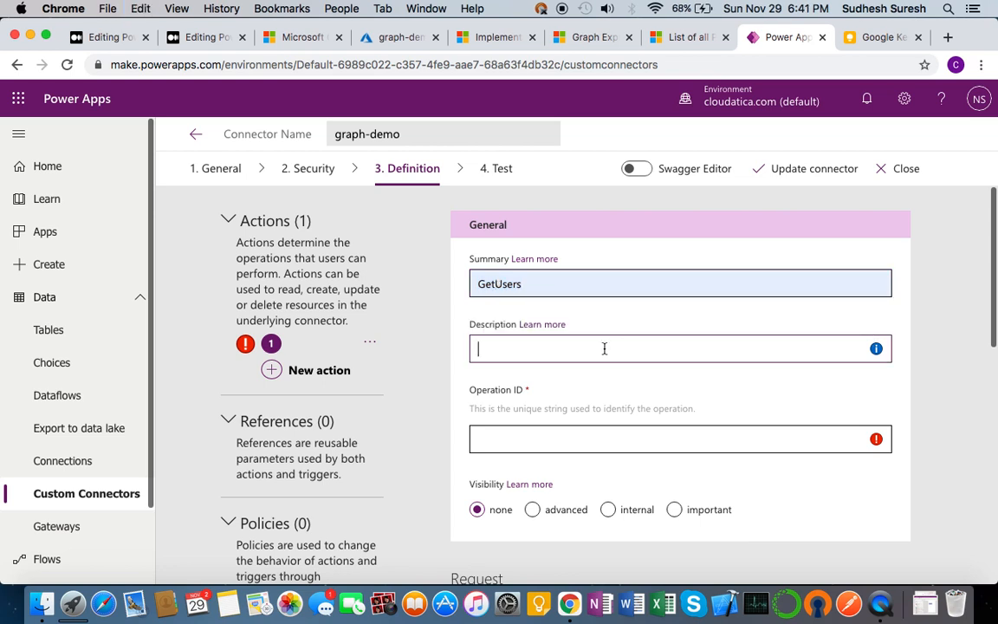
pyautogui.click(517, 430)
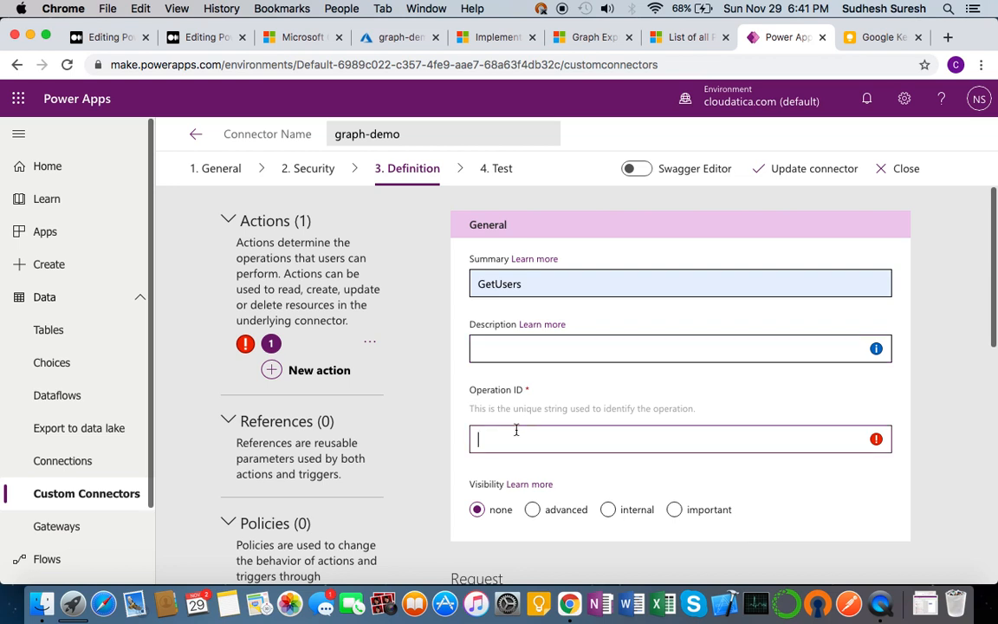
pyautogui.write('GetUsers')
pyautogui.click(491, 350)
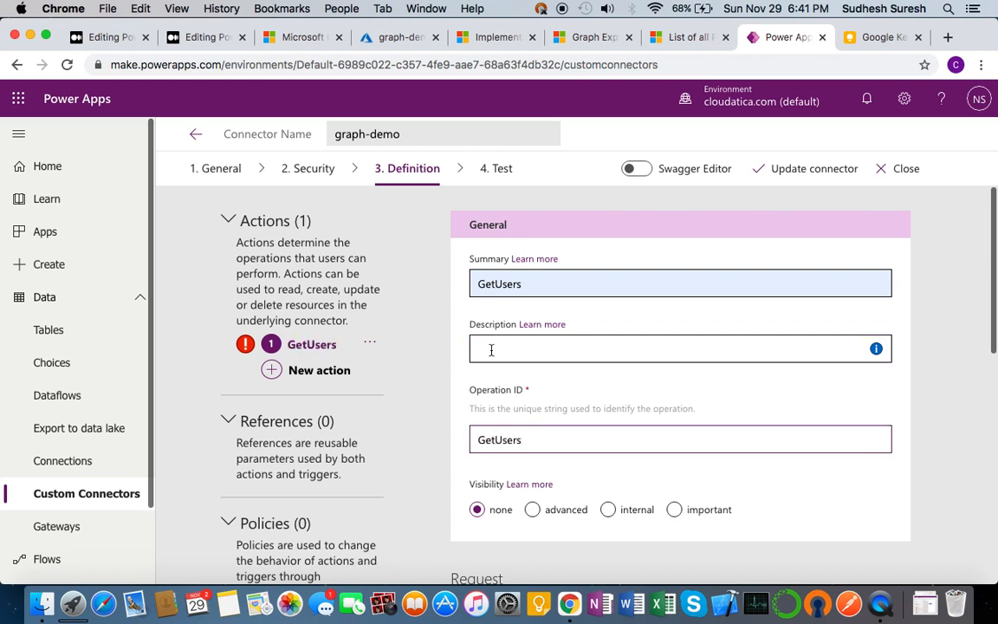
pyautogui.write('GetUsers')
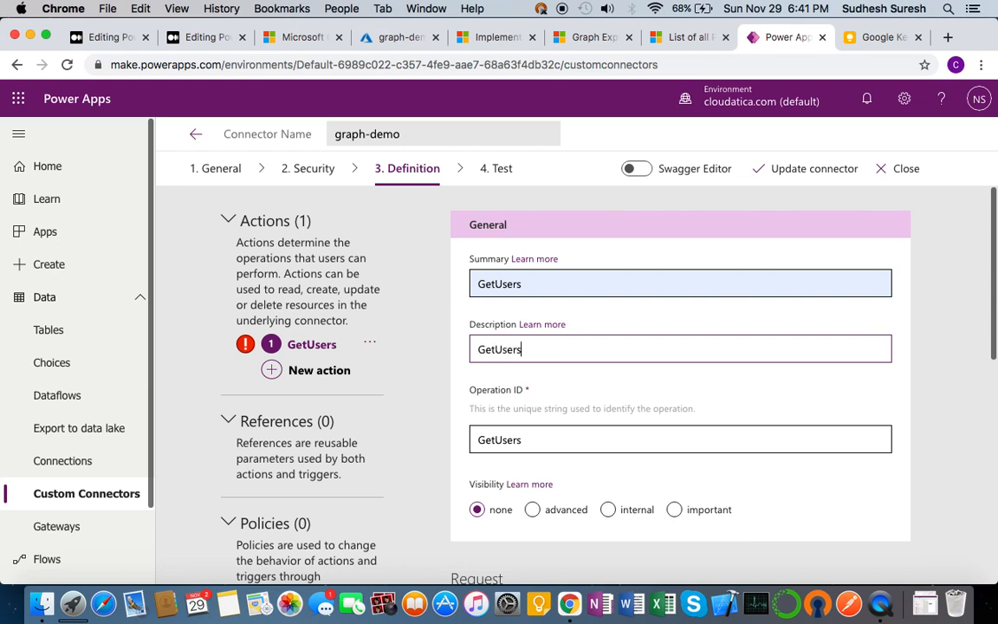
# Step: Open the sample import form for the action's request and check the users query's request headers and body in Graph Explorer
pyautogui.scroll(-6, 529, 407)
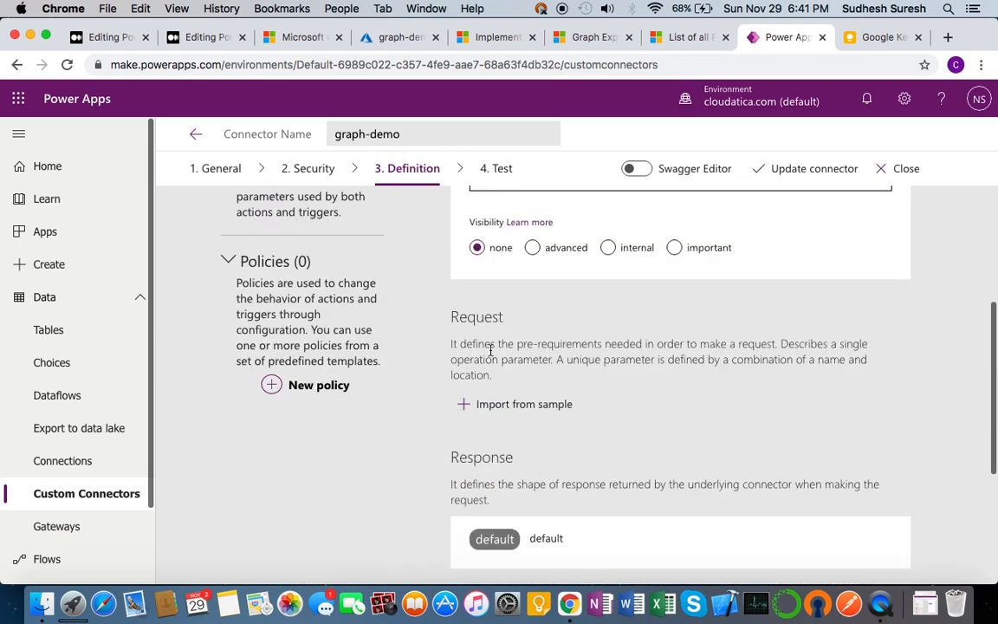
pyautogui.click(529, 405)
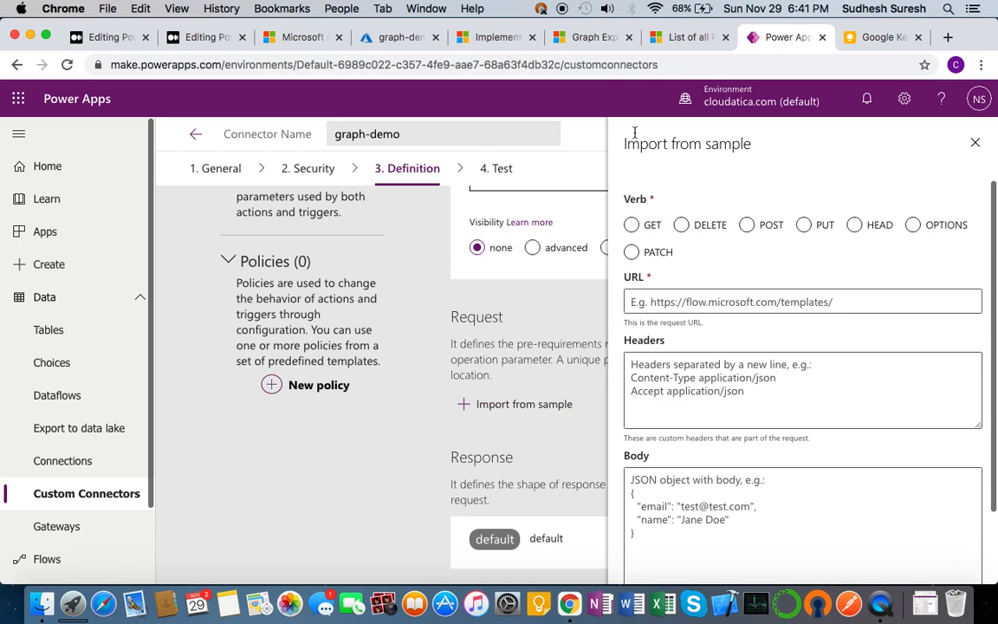
pyautogui.click(594, 39)
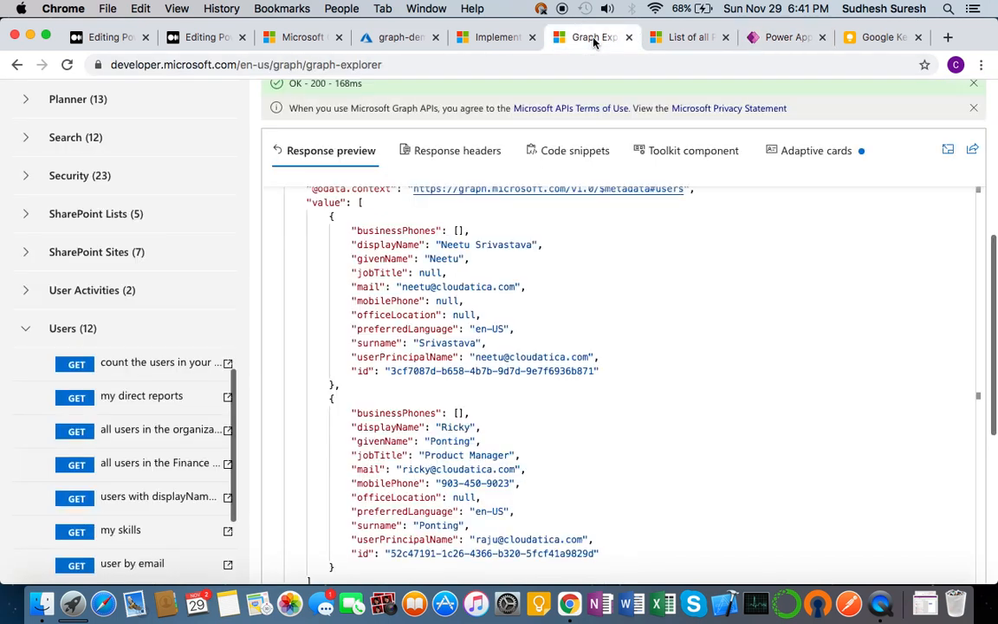
pyautogui.scroll(5, 468, 354)
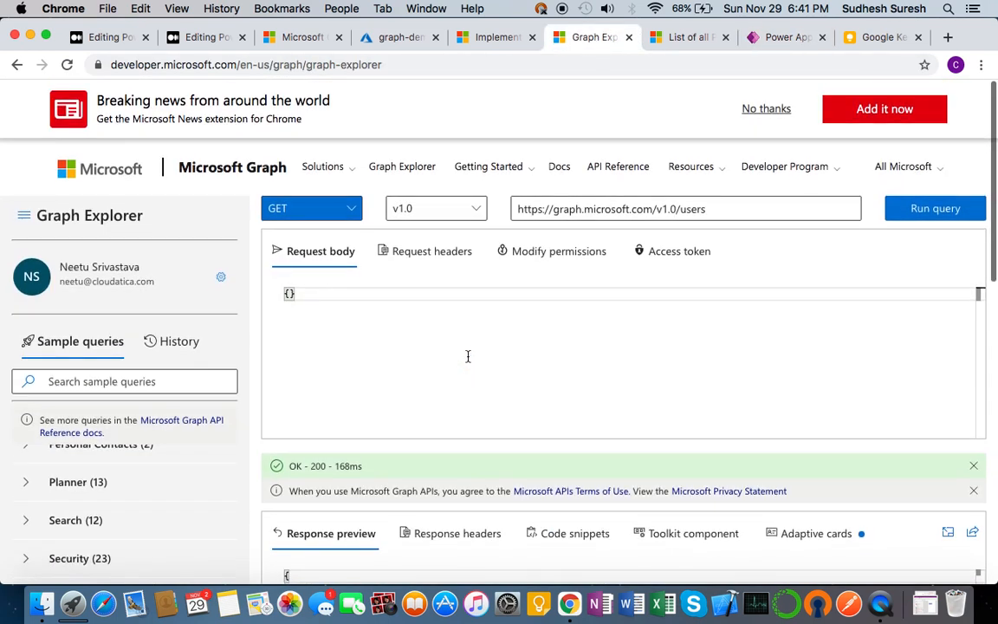
pyautogui.click(433, 258)
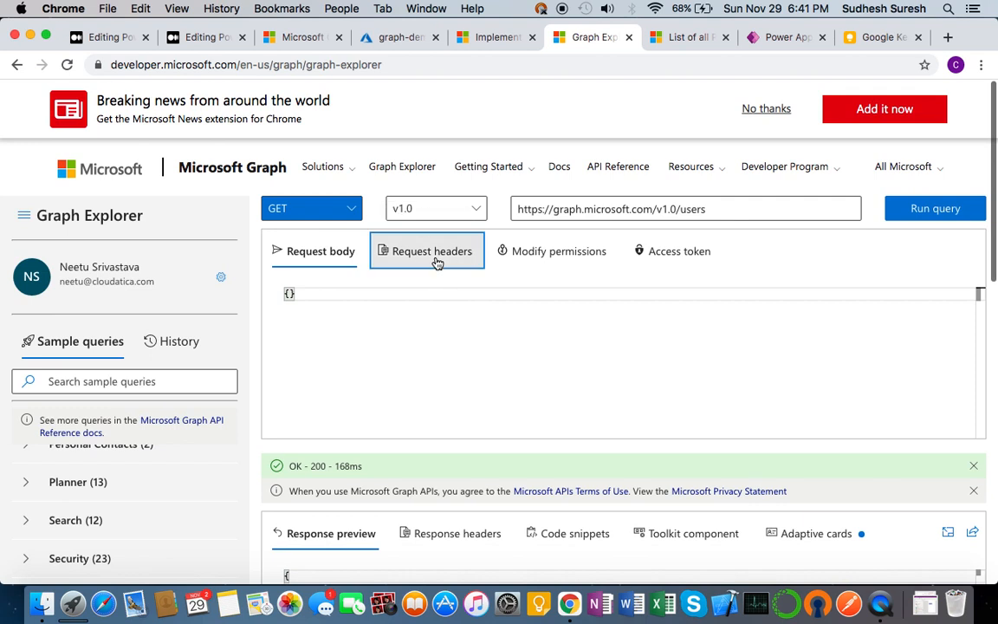
pyautogui.click(330, 256)
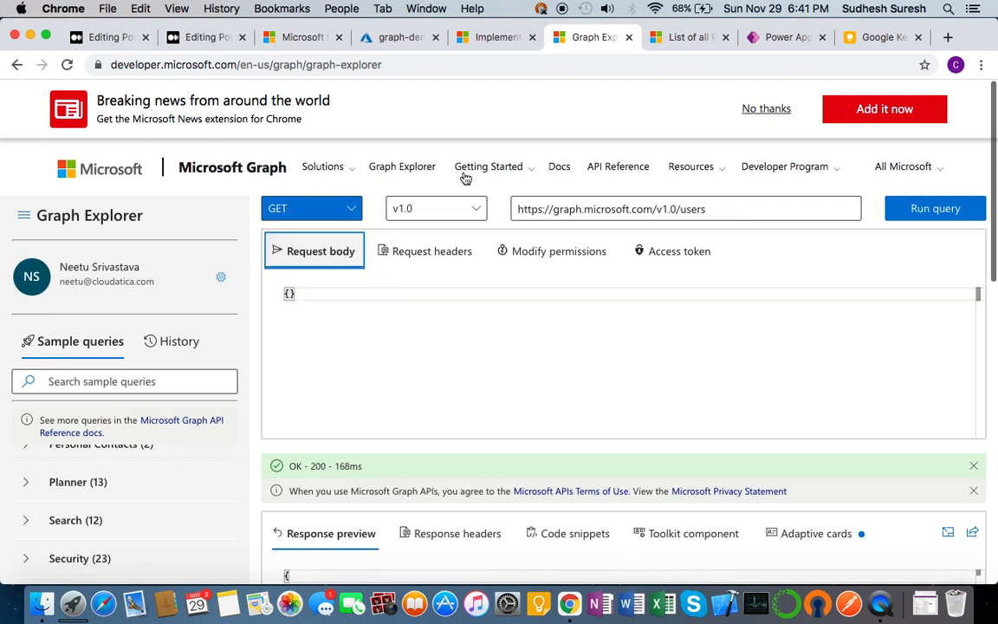
pyautogui.click(785, 37)
pyautogui.click(632, 226)
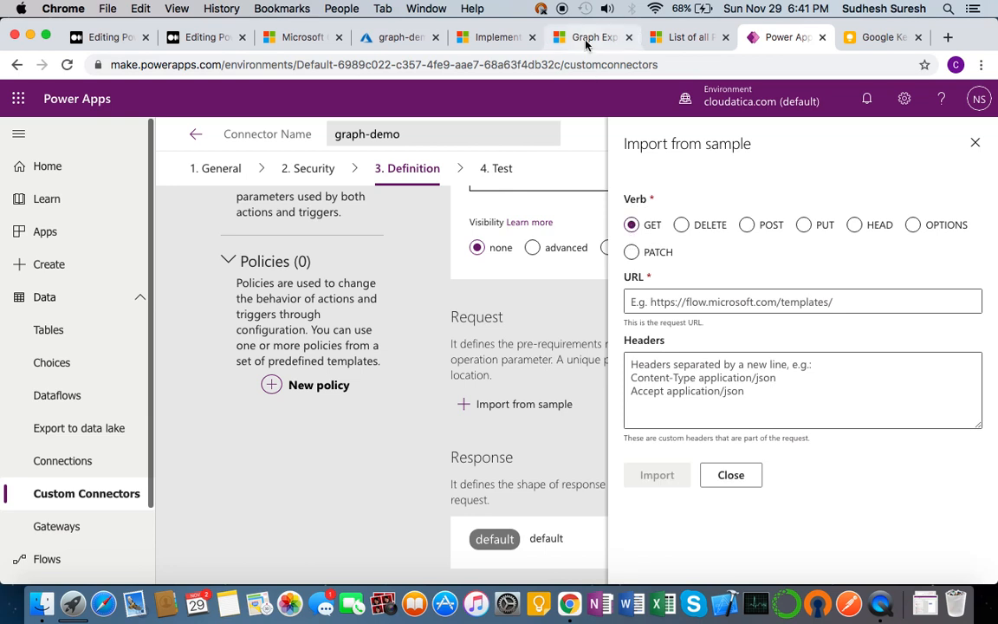
pyautogui.click(589, 37)
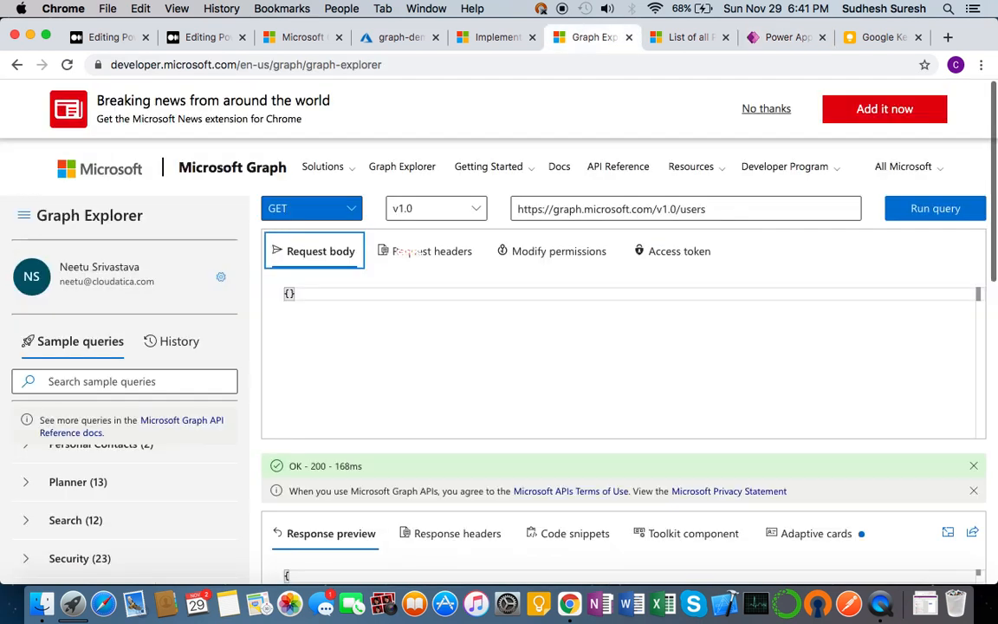
pyautogui.tripleClick(652, 208)
pyautogui.hotkey('ctrl', 'c')
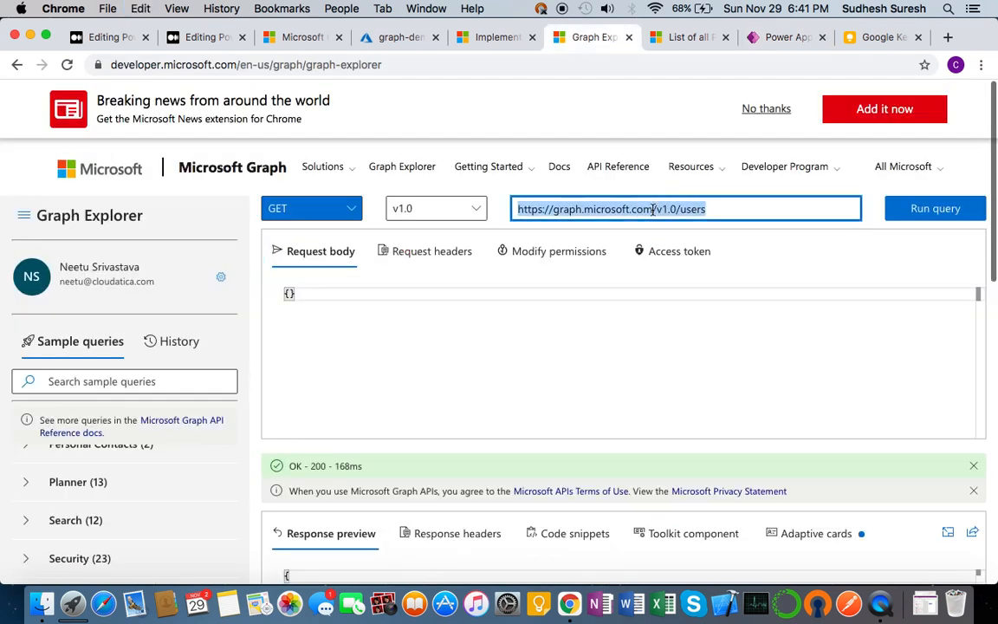
pyautogui.click(774, 37)
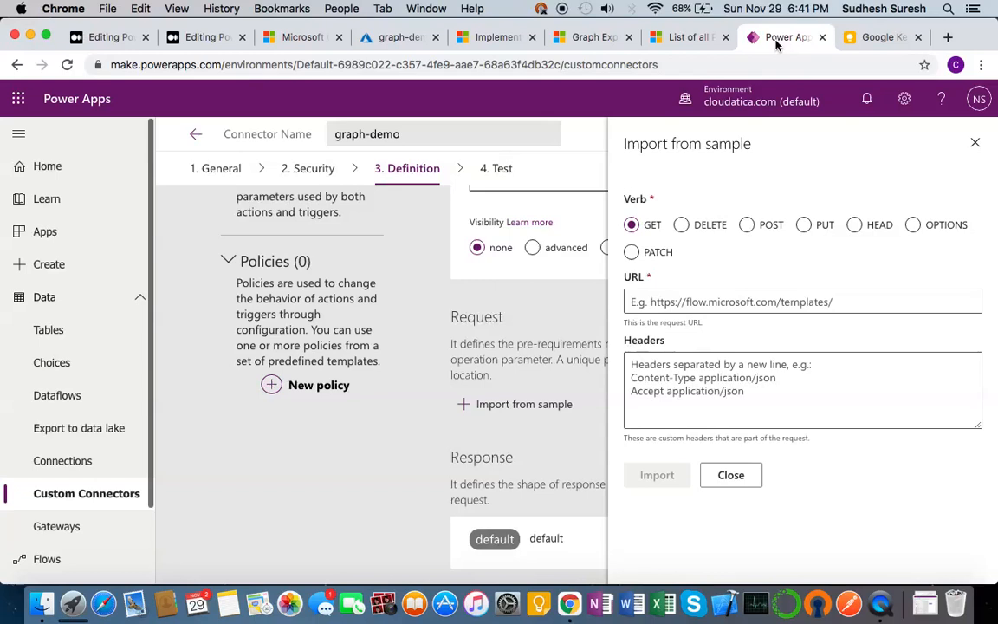
pyautogui.click(690, 302)
pyautogui.hotkey('ctrl', 'v')
pyautogui.click(669, 391)
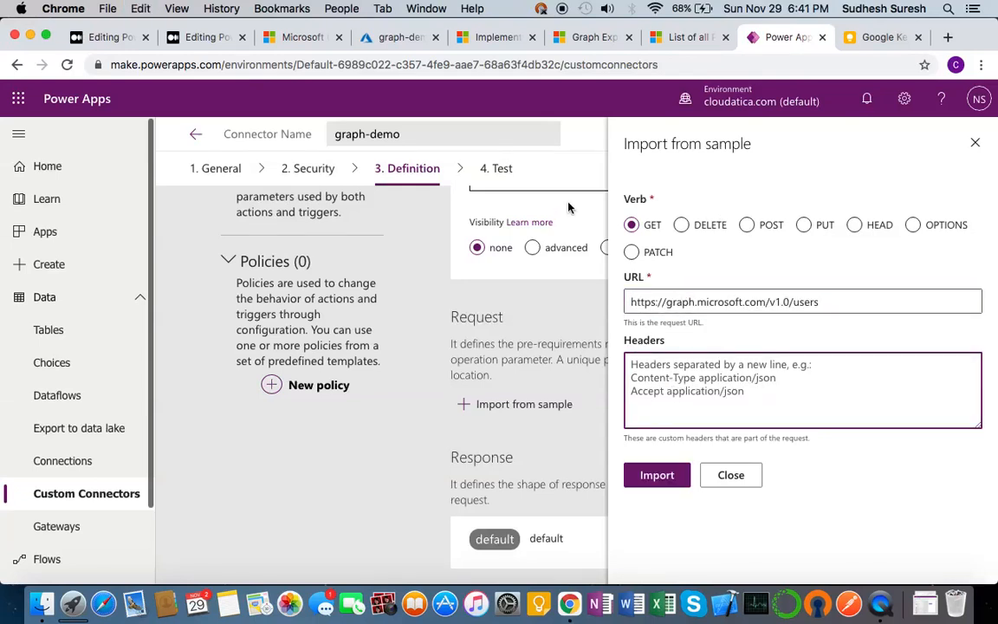
# Step: Check the users query's request headers and body in Graph Explorer, return to Power Apps and import the request sample without headers
pyautogui.click(586, 37)
pyautogui.click(431, 260)
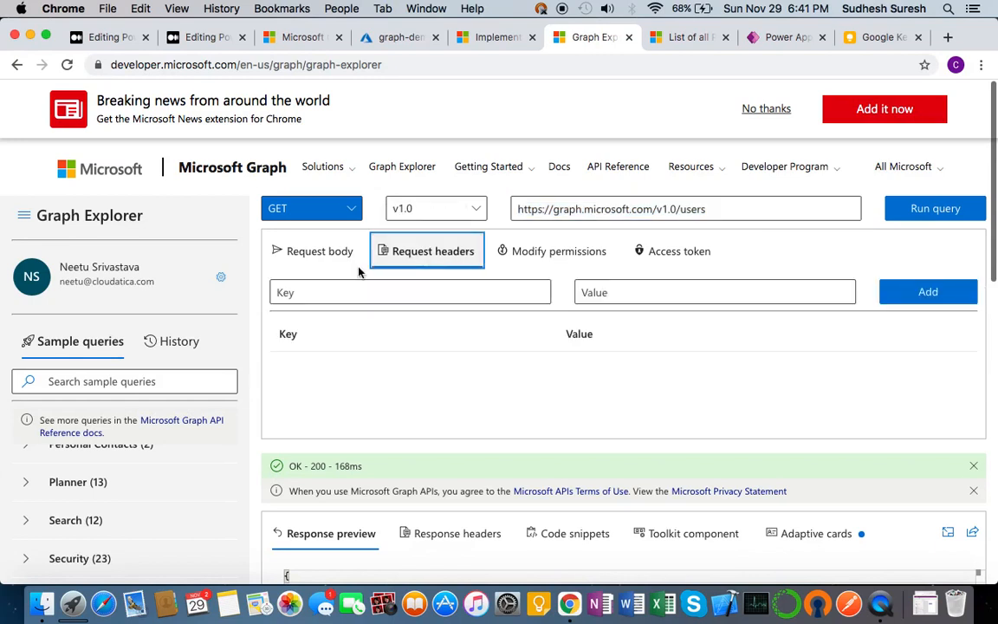
pyautogui.click(317, 253)
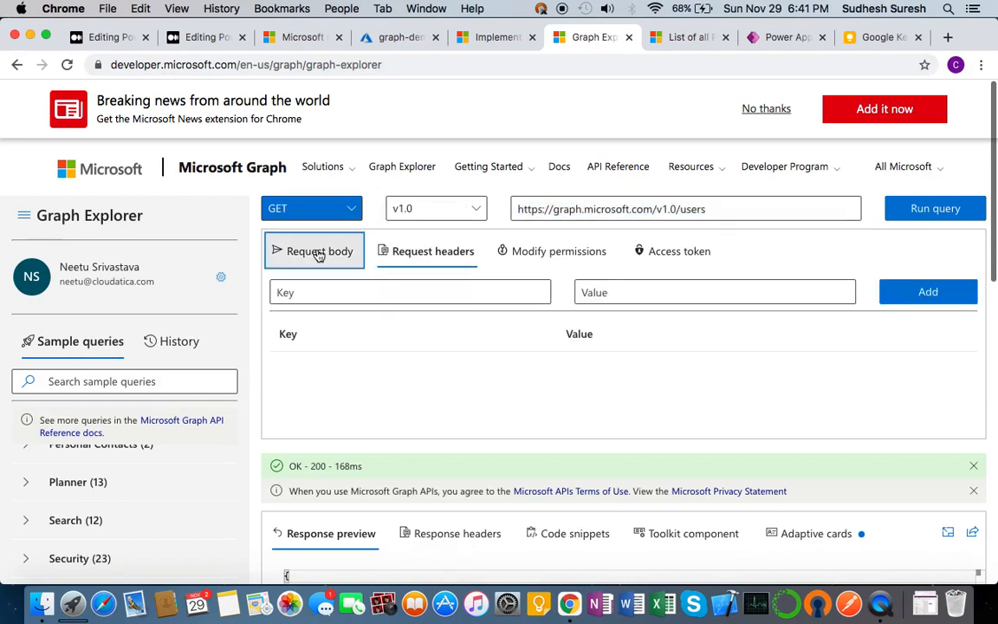
pyautogui.click(786, 37)
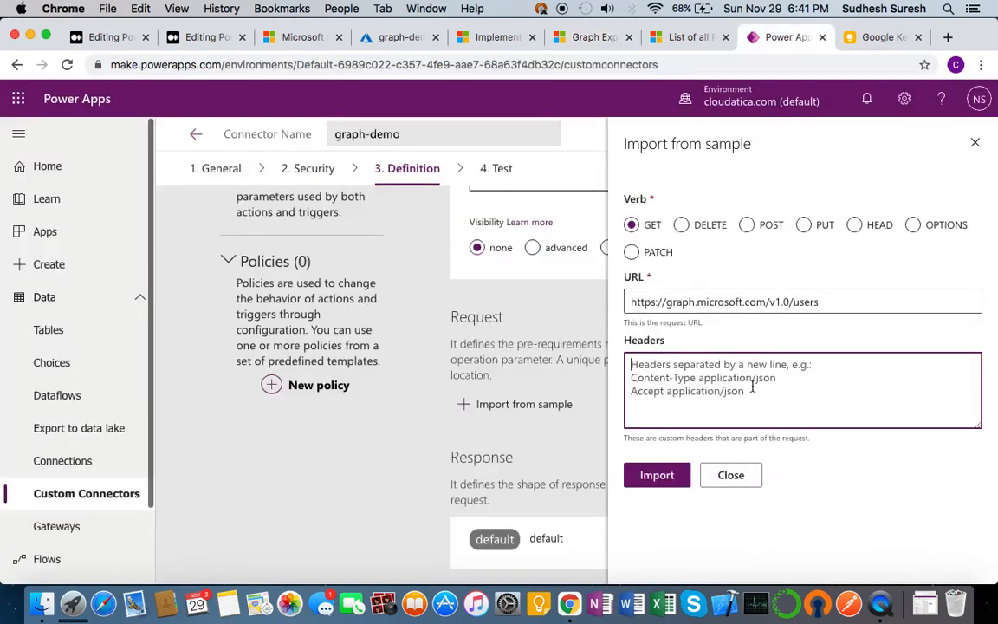
pyautogui.click(654, 476)
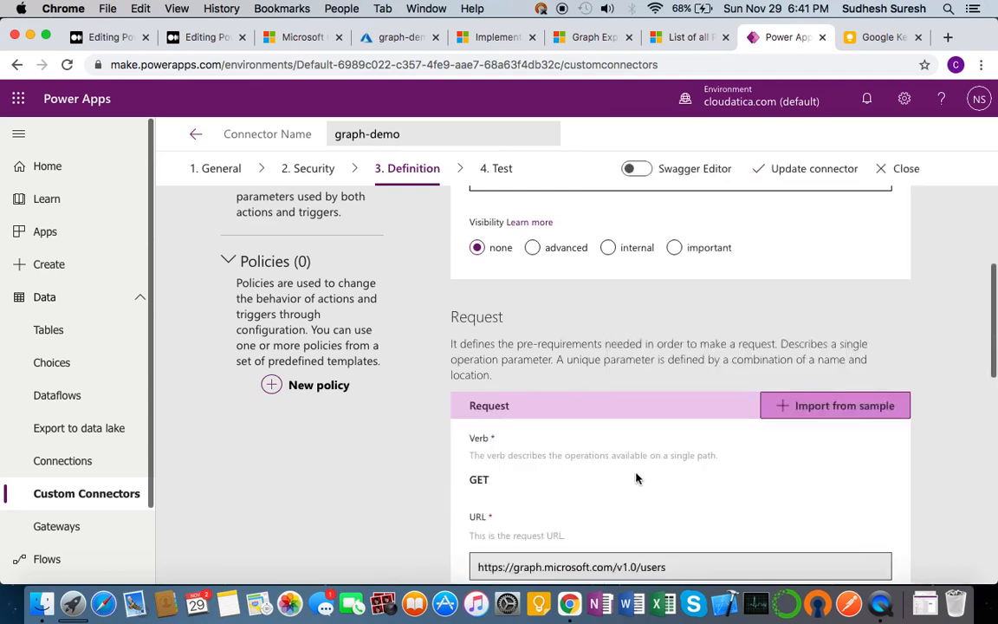
# Step: Open the GetUsers action's default response and bring up its sample import form
pyautogui.scroll(-5, 575, 395)
pyautogui.scroll(-9, 577, 392)
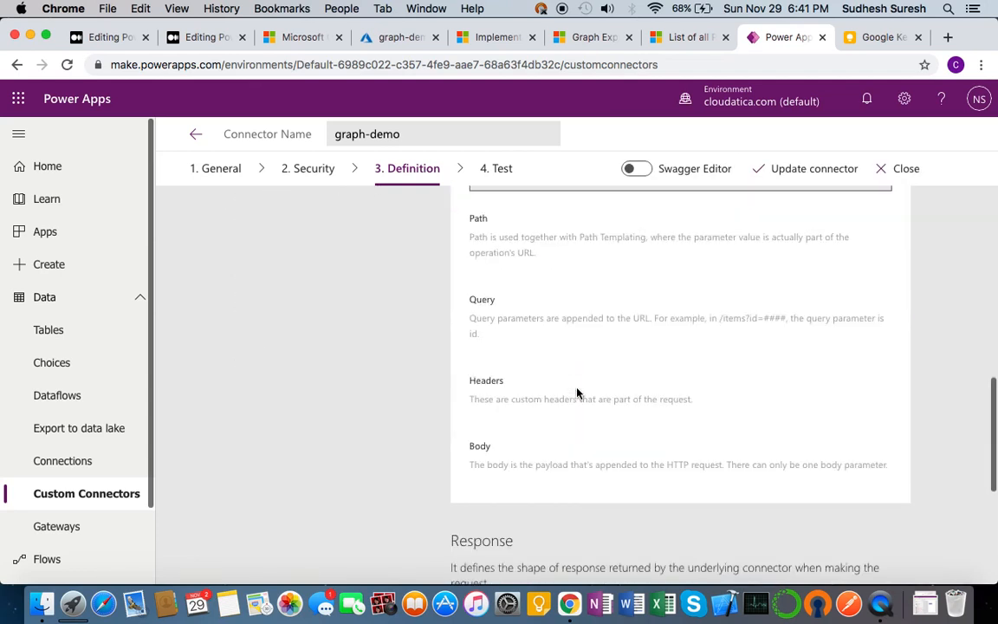
pyautogui.click(511, 487)
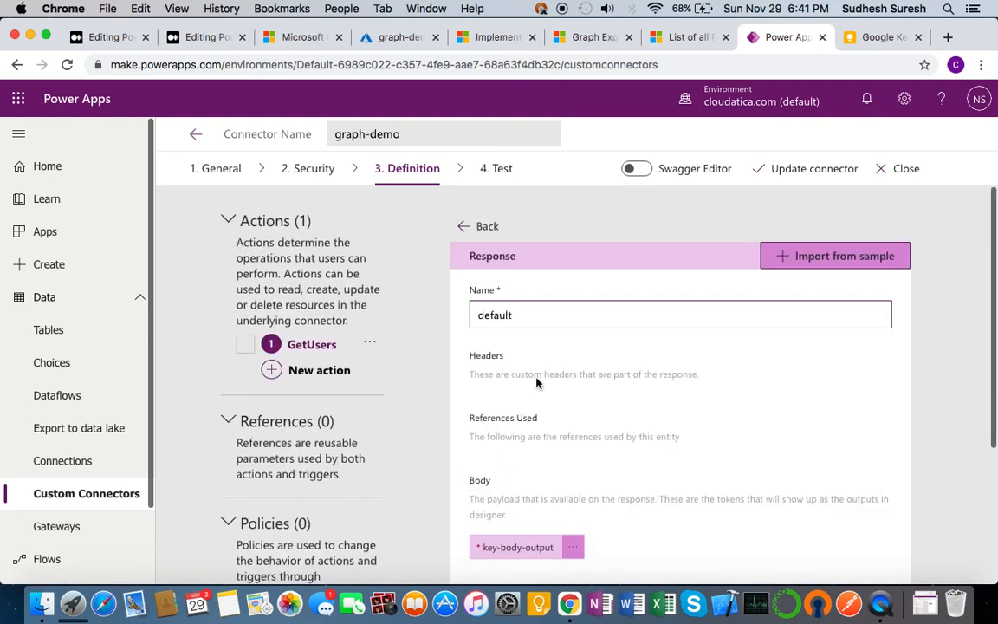
pyautogui.scroll(-2, 560, 379)
pyautogui.scroll(3, 560, 379)
pyautogui.click(830, 256)
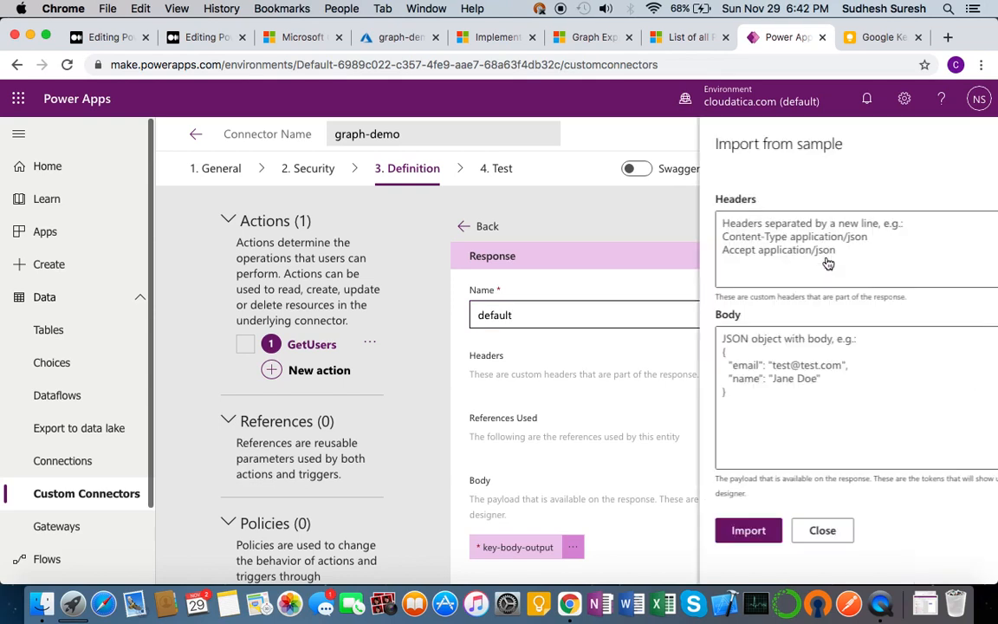
# Step: Copy the users query's response headers from Graph Explorer into the response sample's headers and remove the enclosing curly braces
pyautogui.click(583, 39)
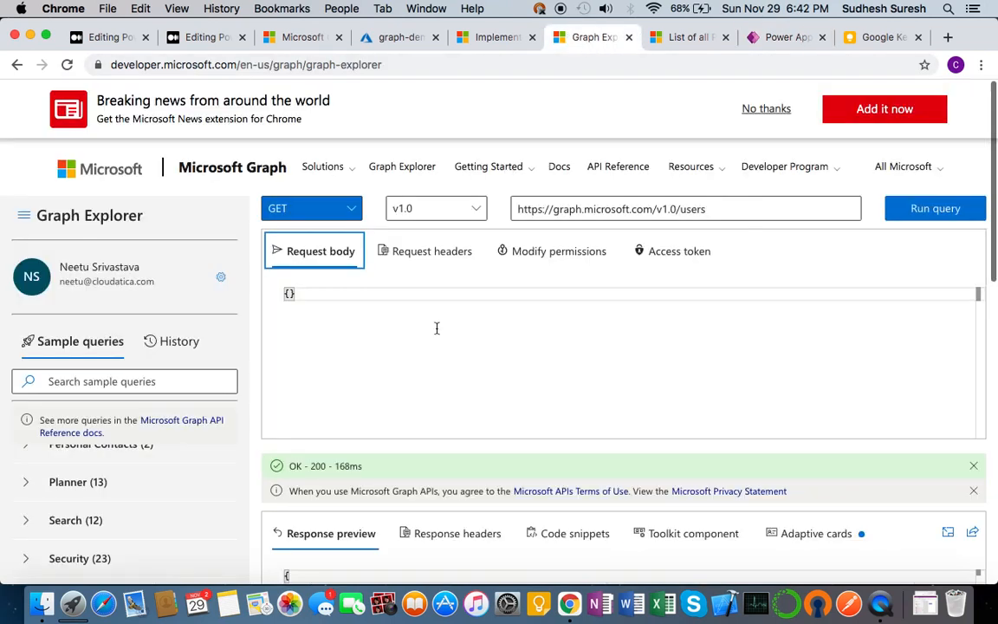
pyautogui.scroll(-5, 403, 328)
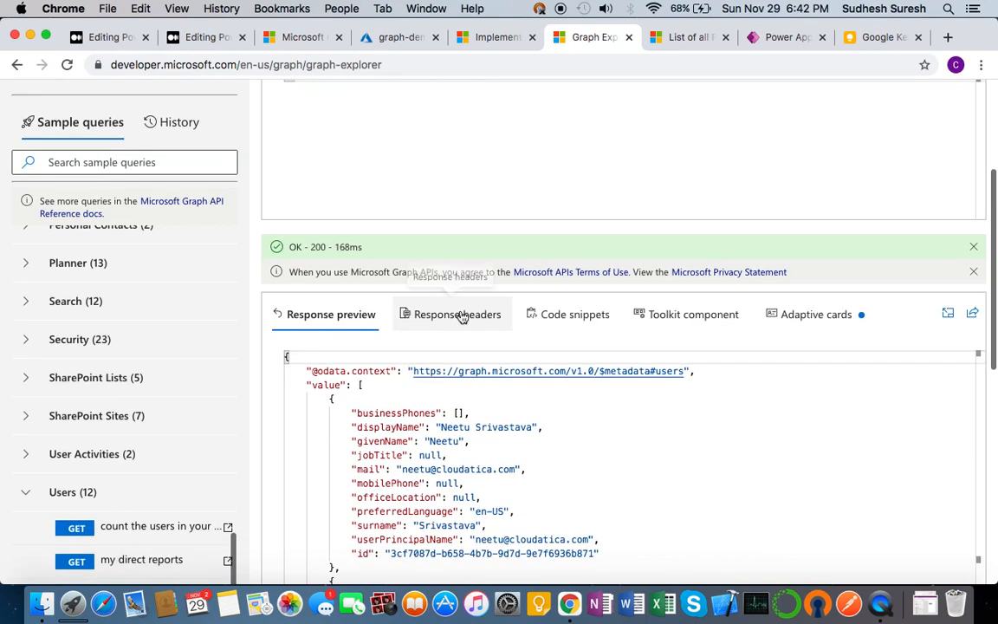
pyautogui.click(462, 316)
pyautogui.click(375, 431)
pyautogui.press('super+a')
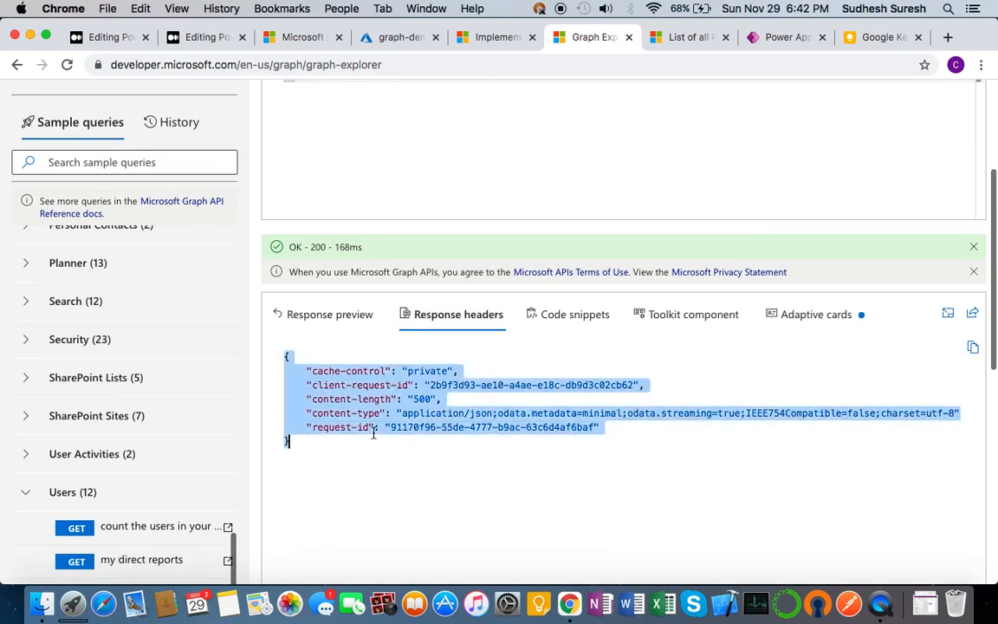
pyautogui.click(796, 38)
pyautogui.click(646, 230)
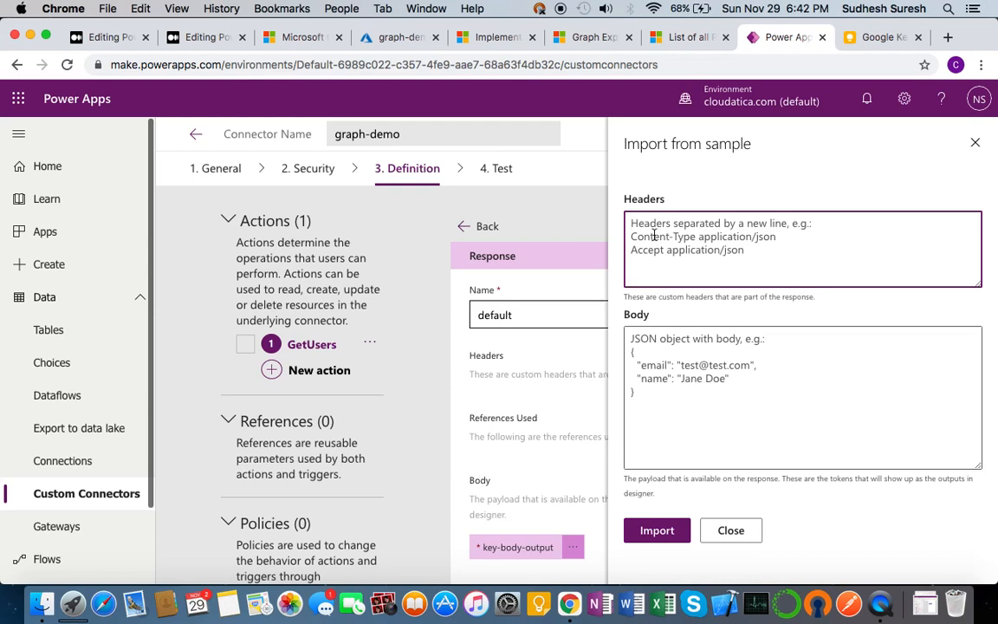
pyautogui.press('super+v')
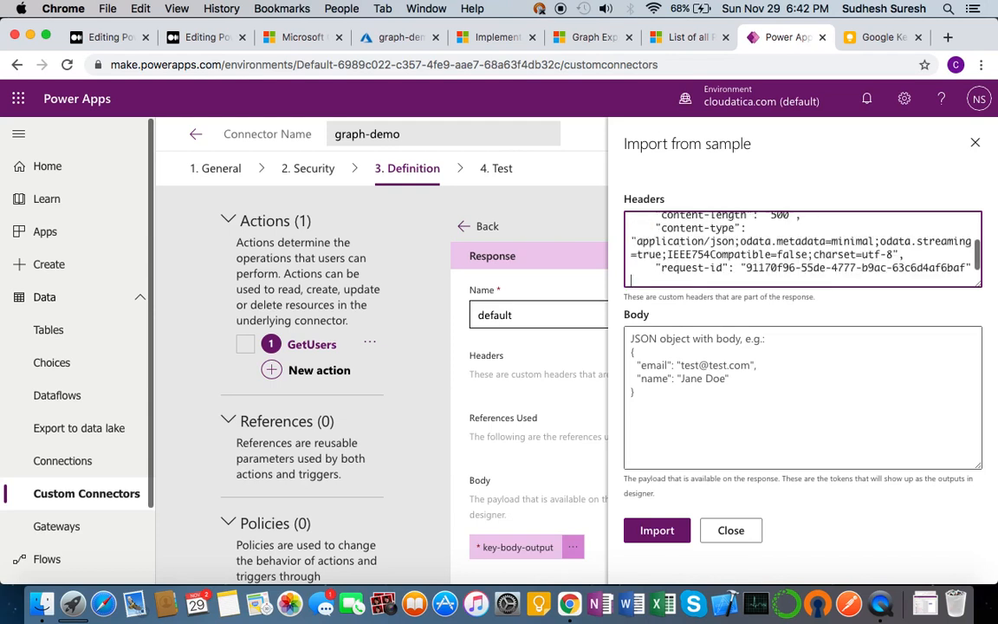
pyautogui.scroll(3, 684, 260)
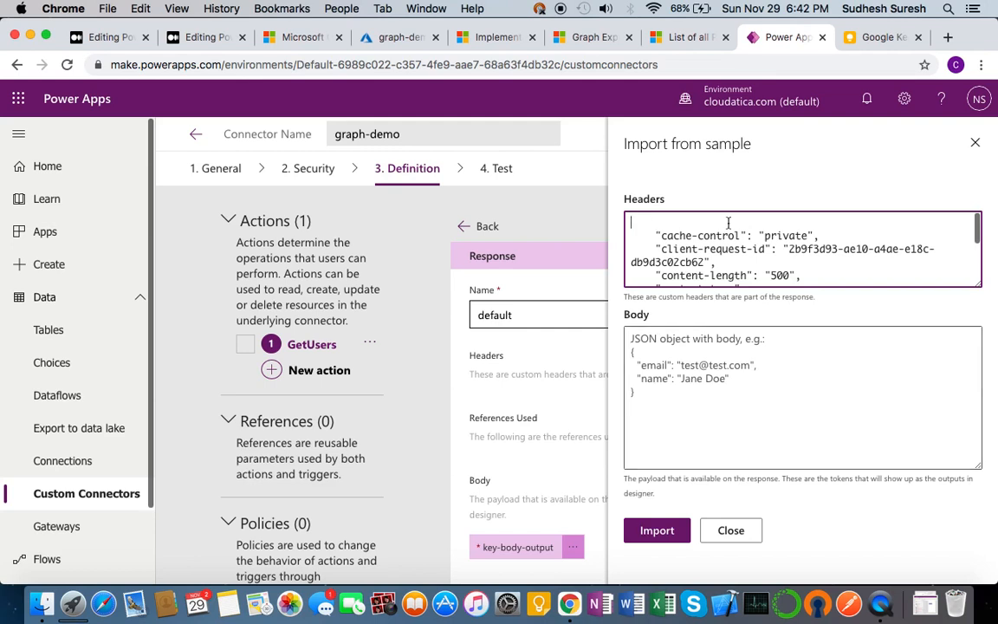
# Step: Copy the full JSON response body from Graph Explorer into the response sample's body and import the sample
pyautogui.click(594, 39)
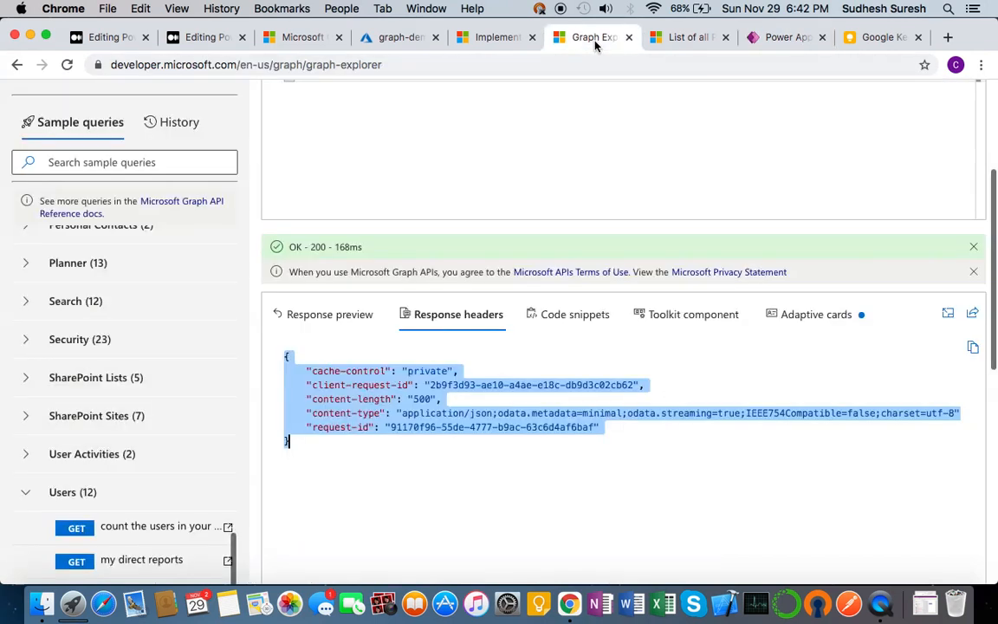
pyautogui.click(349, 319)
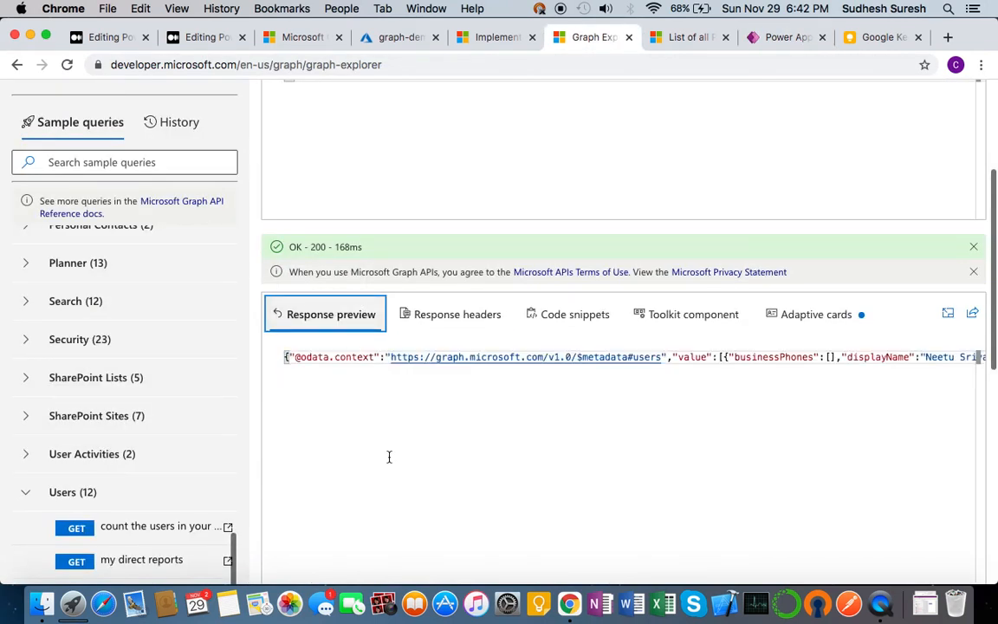
pyautogui.press('super+a')
pyautogui.press('super+c')
pyautogui.click(773, 39)
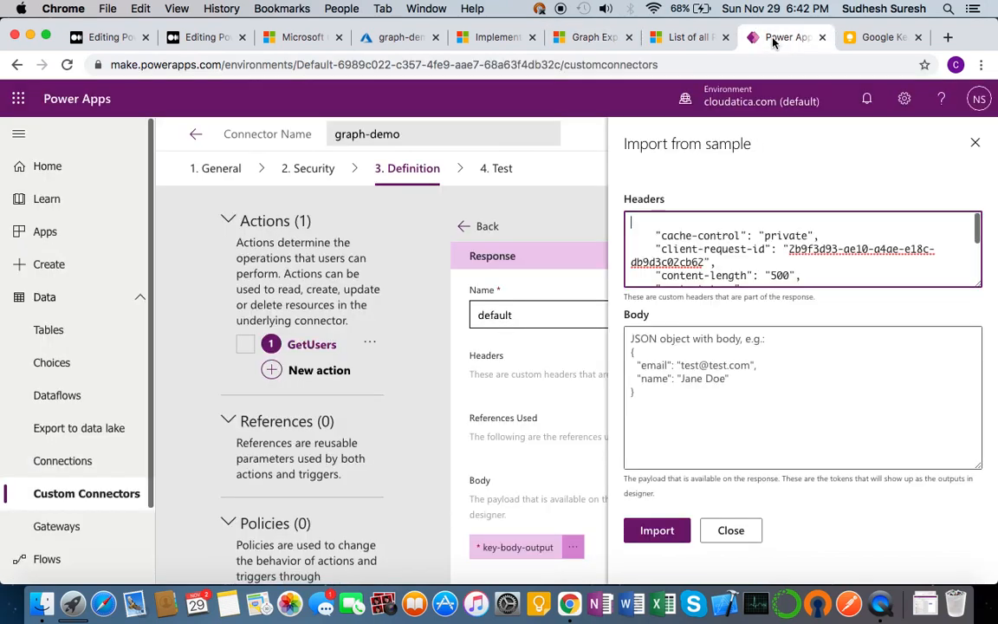
pyautogui.click(704, 392)
pyautogui.press('super+v')
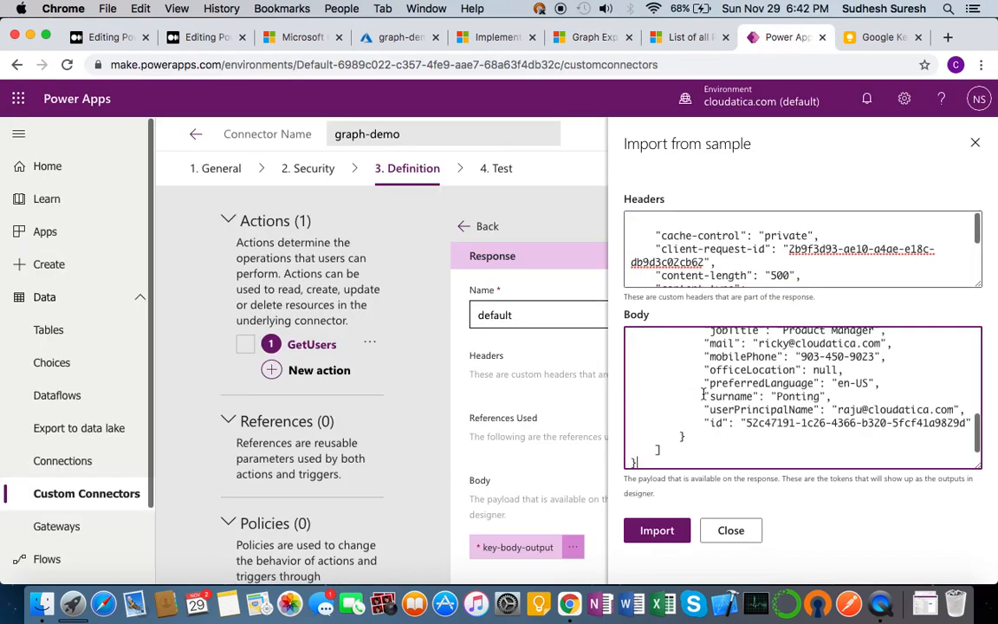
pyautogui.click(657, 530)
# Step: Look over the default response's imported headers, body tokens and validation section
pyautogui.scroll(-5, 539, 386)
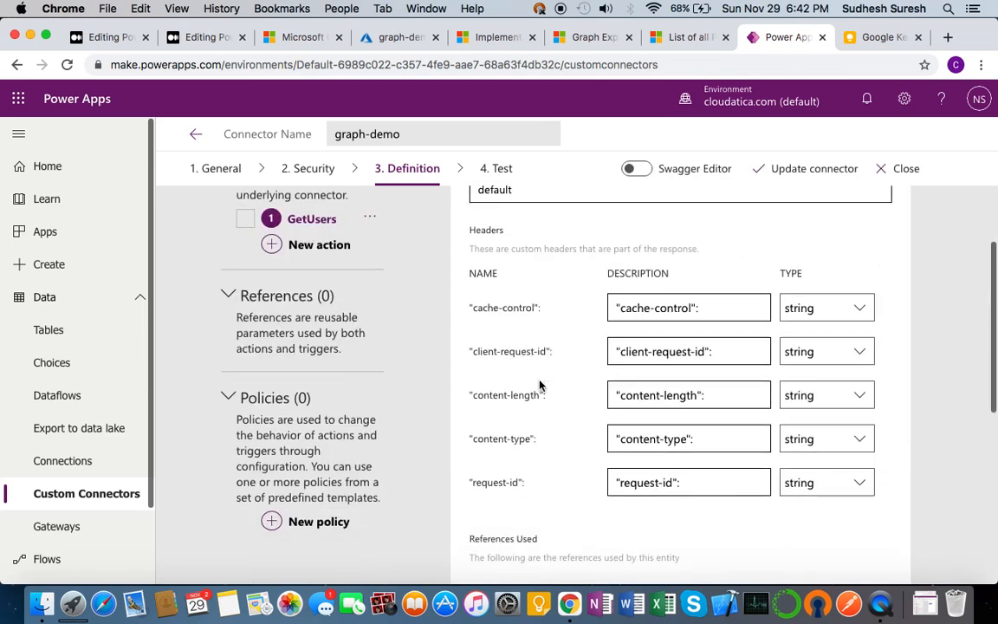
pyautogui.scroll(-3, 539, 386)
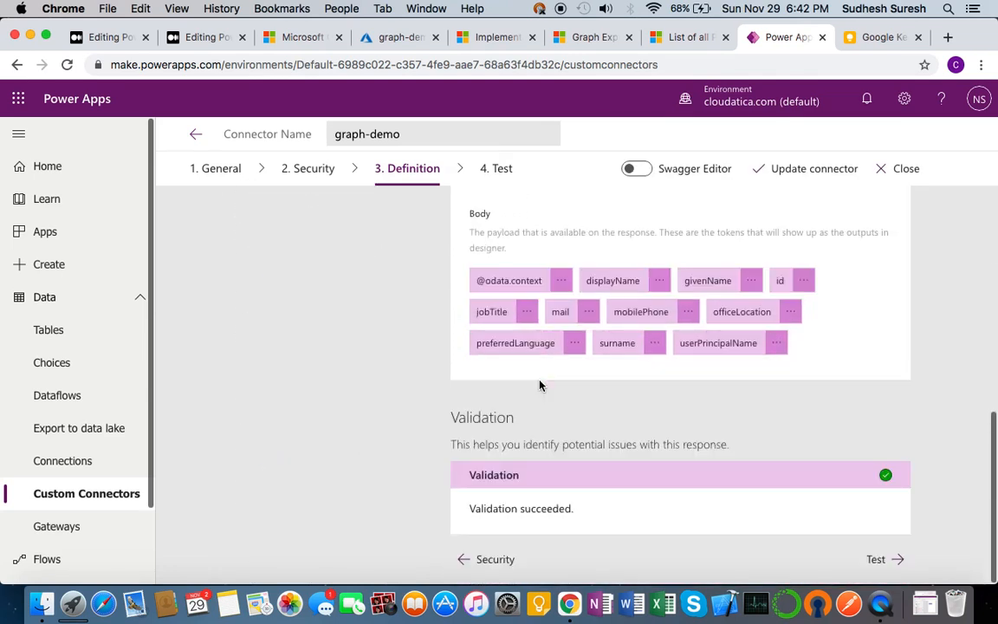
pyautogui.scroll(10, 539, 385)
pyautogui.scroll(-2, 535, 378)
pyautogui.scroll(2, 535, 378)
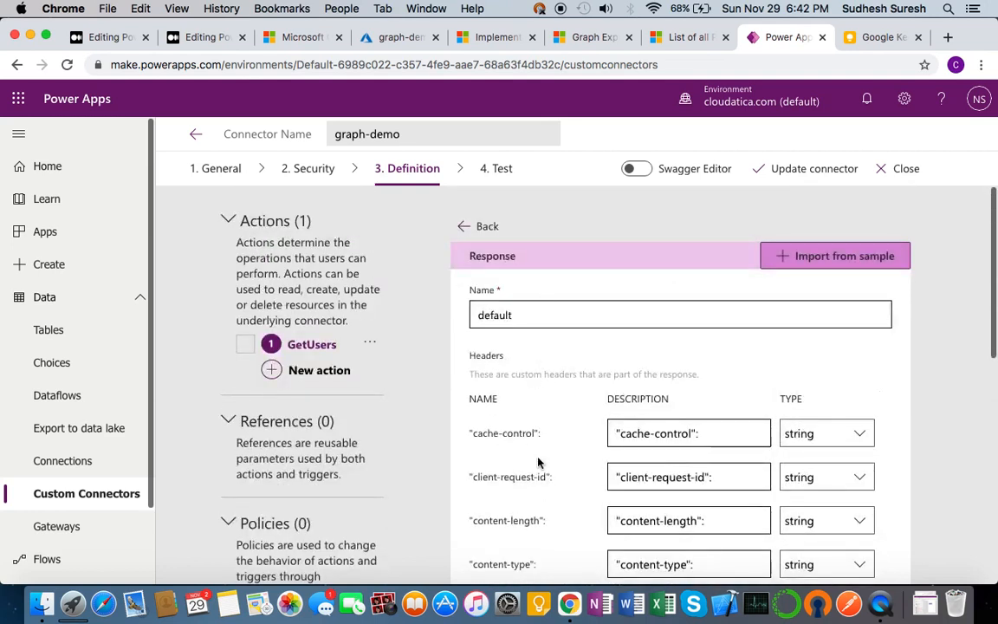
pyautogui.scroll(-10, 538, 463)
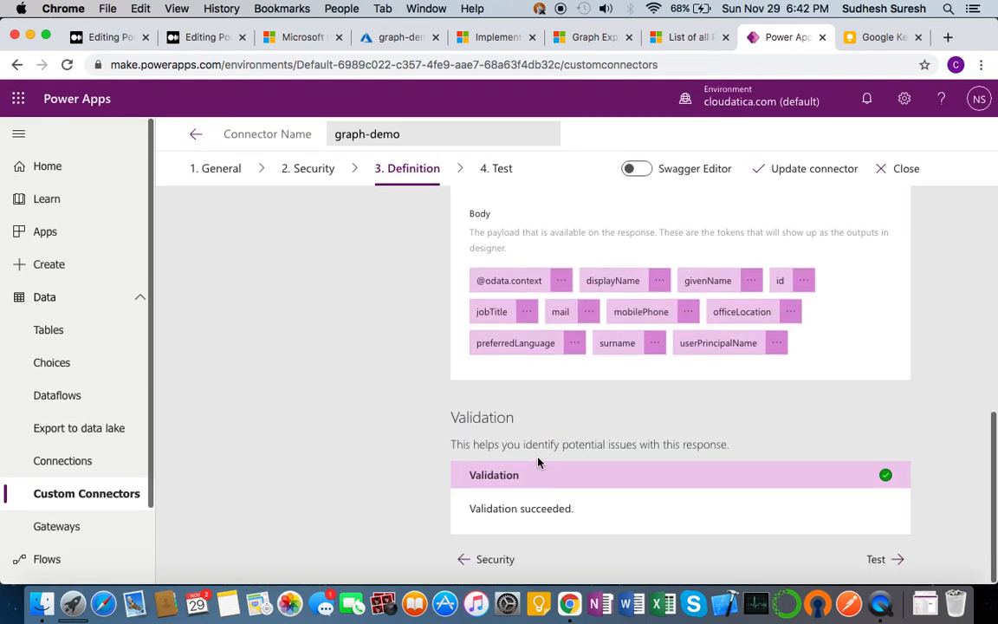
pyautogui.scroll(4, 537, 462)
pyautogui.scroll(-4, 537, 462)
pyautogui.scroll(10, 743, 468)
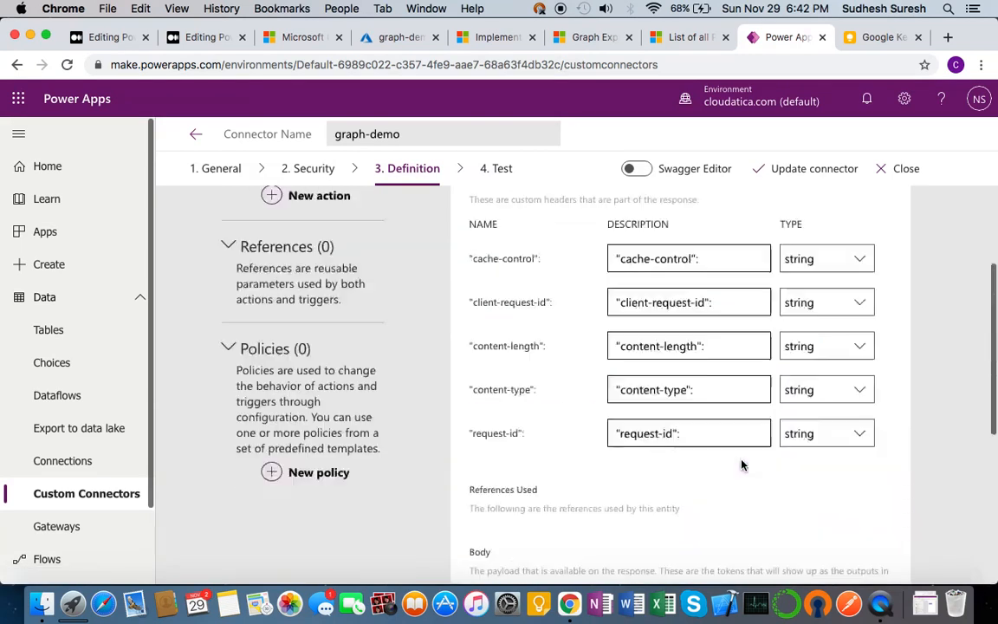
# Step: Update the graph-demo connector with the new definition and go on to its Test stage
pyautogui.click(789, 173)
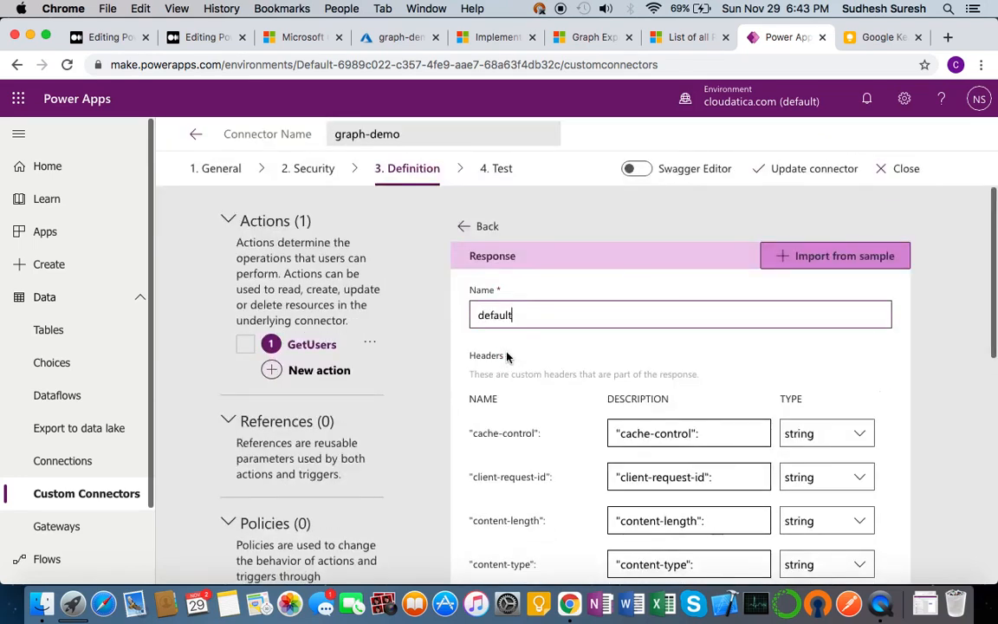
pyautogui.scroll(2, 507, 357)
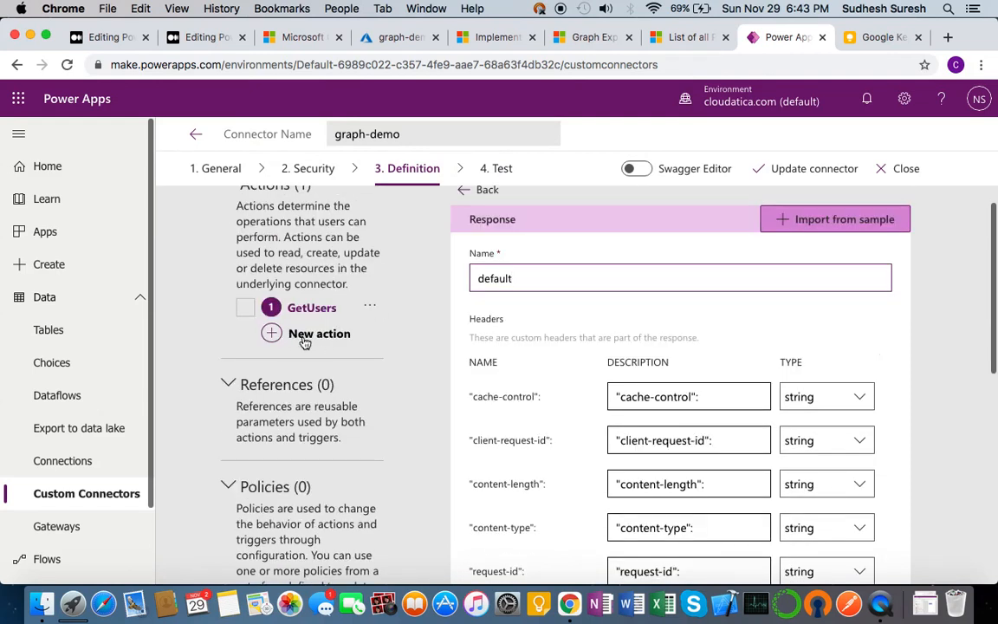
pyautogui.scroll(-6, 488, 387)
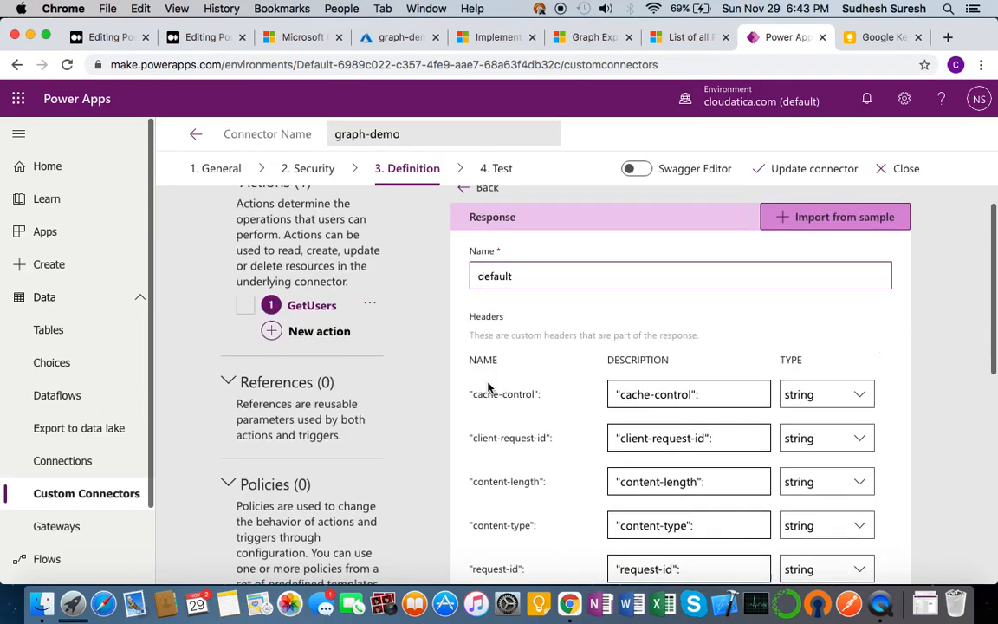
pyautogui.scroll(-5, 487, 388)
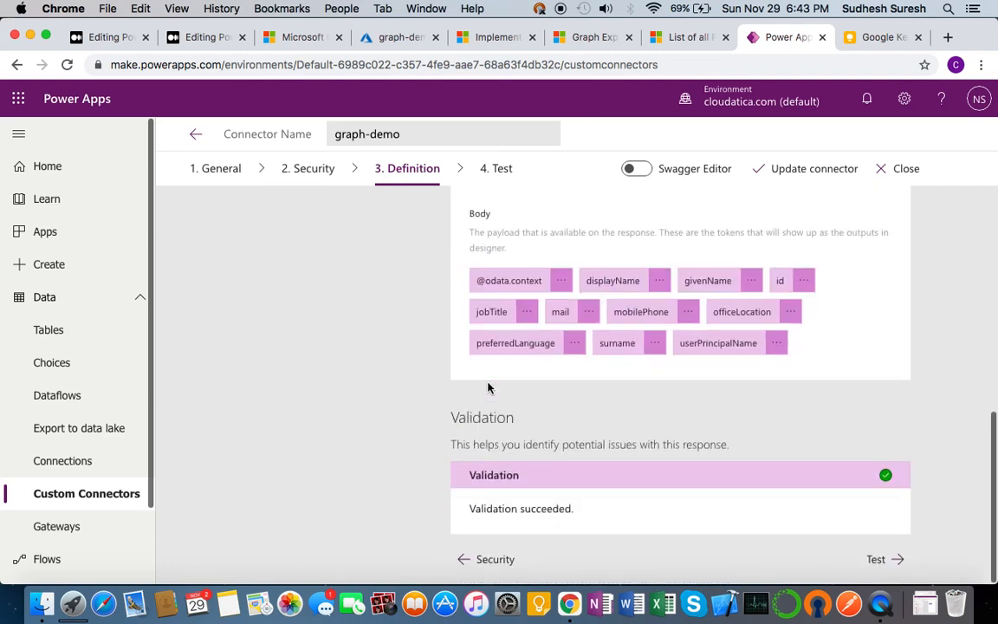
pyautogui.click(879, 560)
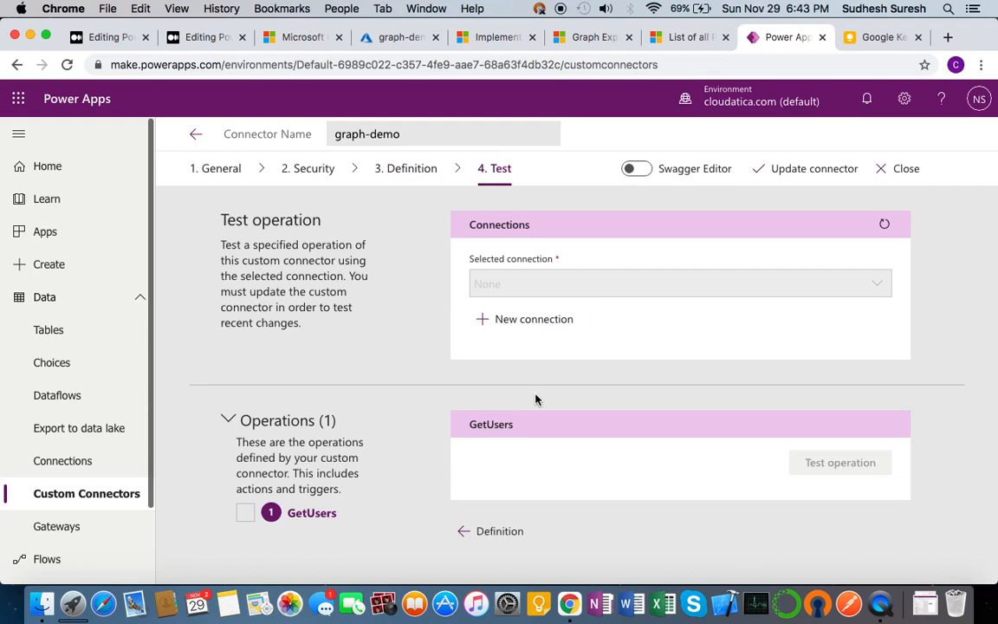
# Step: Create a new graph-demo connection, authorizing it with the Microsoft account that is already signed in
pyautogui.click(533, 325)
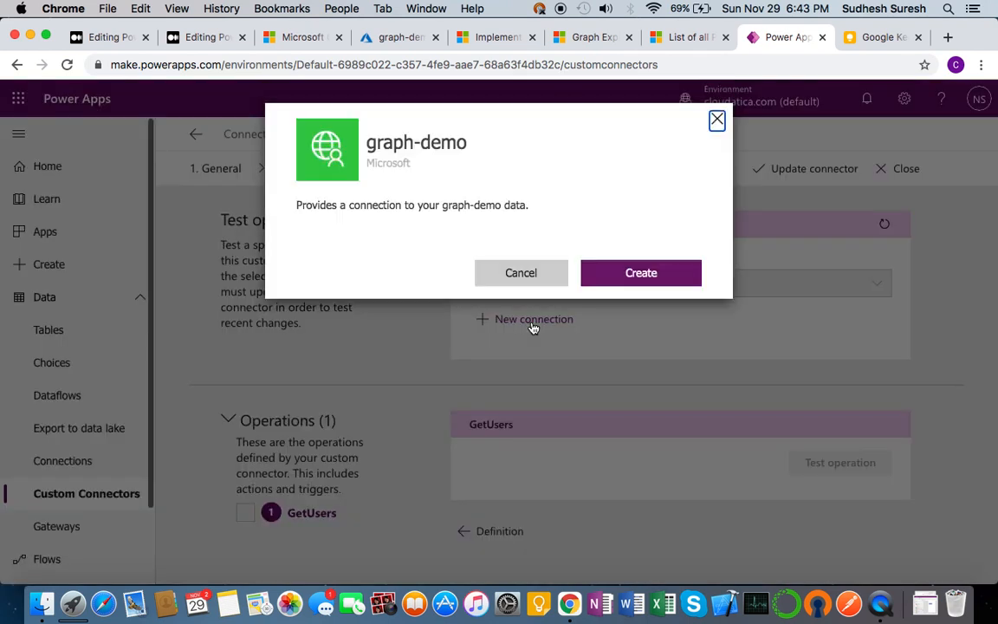
pyautogui.click(648, 274)
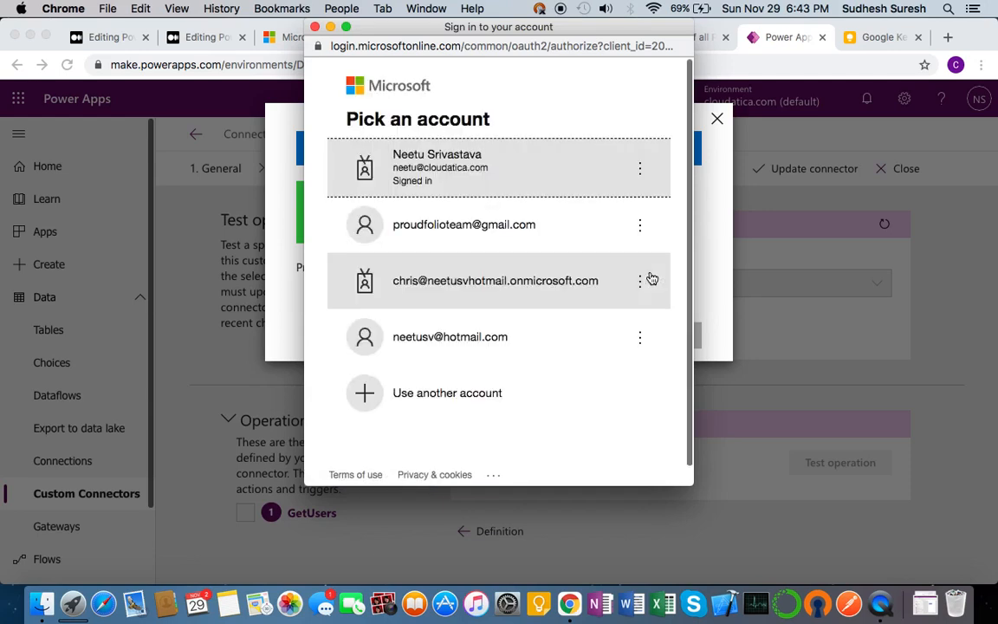
pyautogui.click(387, 172)
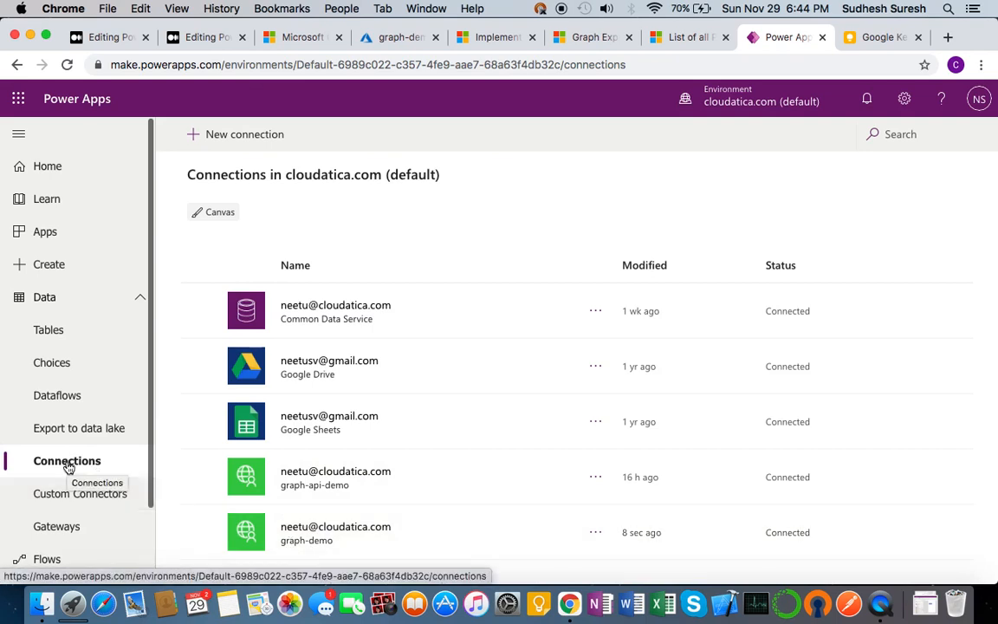
# Step: Open the graph-demo custom connector for editing and run the GetUsers test operation with the existing connection
pyautogui.click(59, 492)
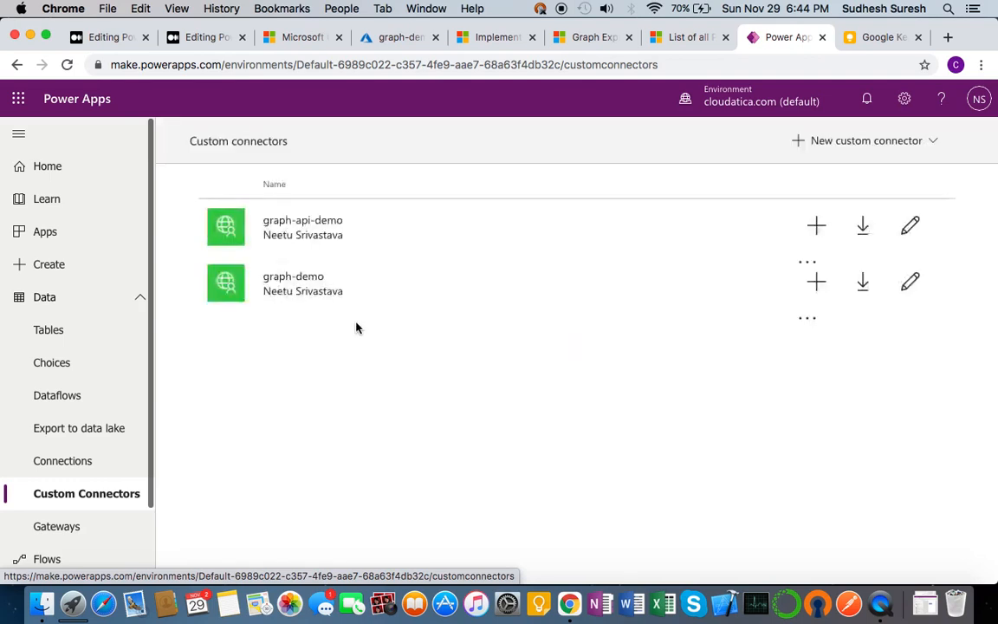
pyautogui.click(300, 291)
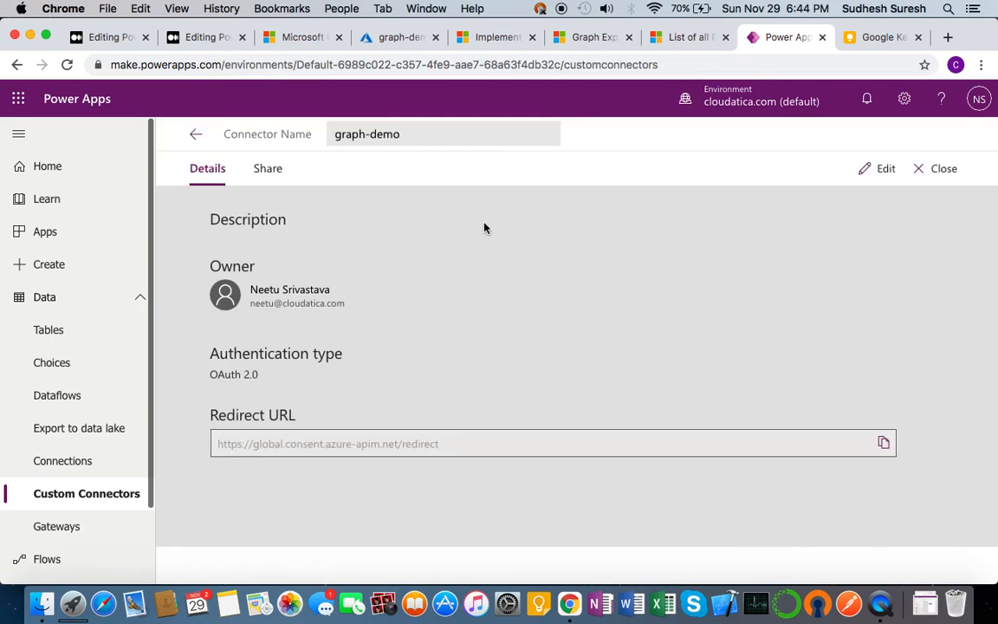
pyautogui.click(881, 170)
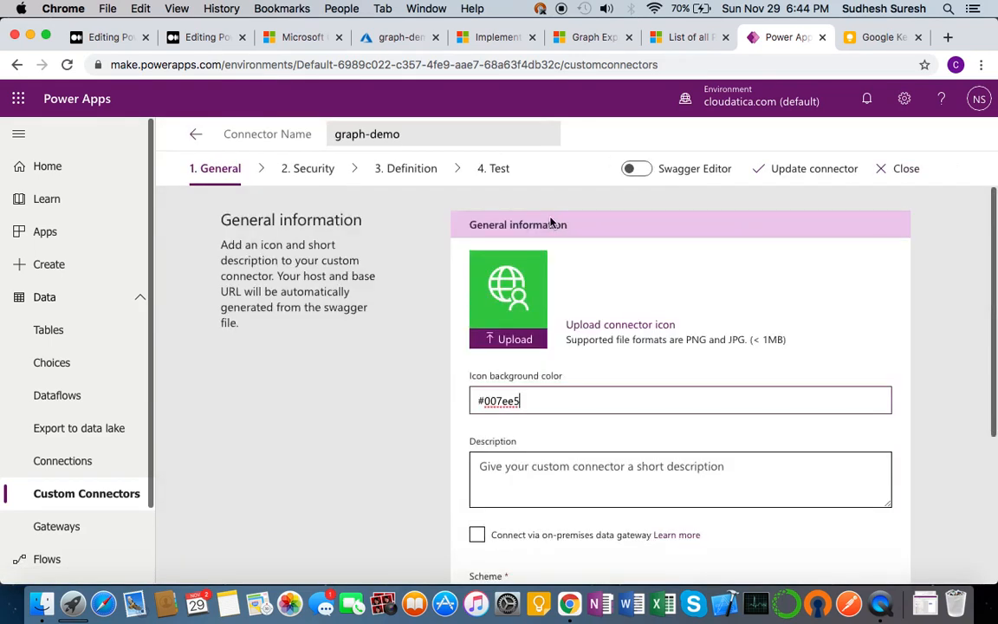
pyautogui.click(497, 170)
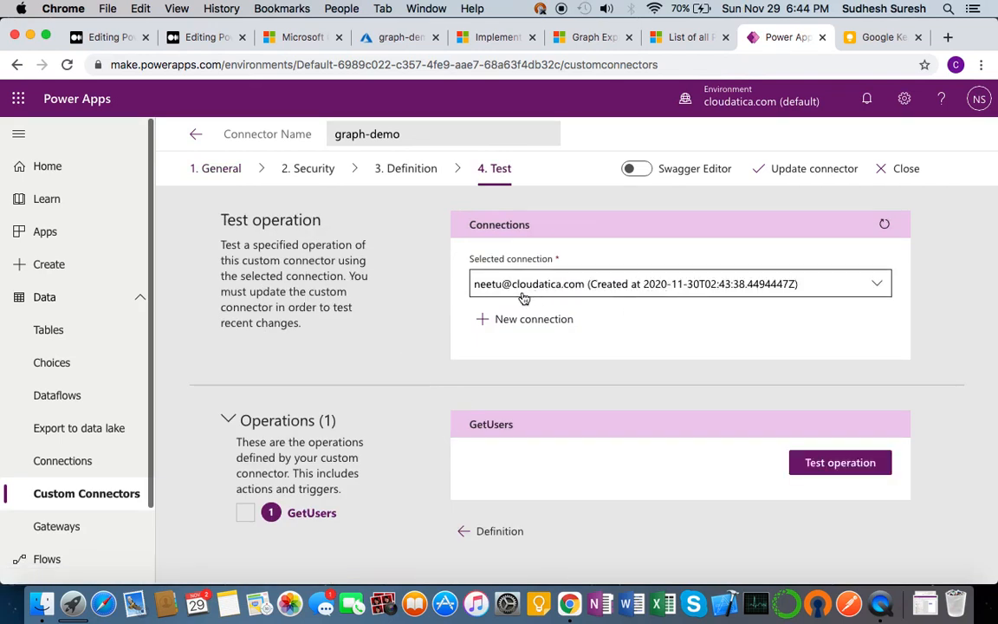
pyautogui.click(864, 473)
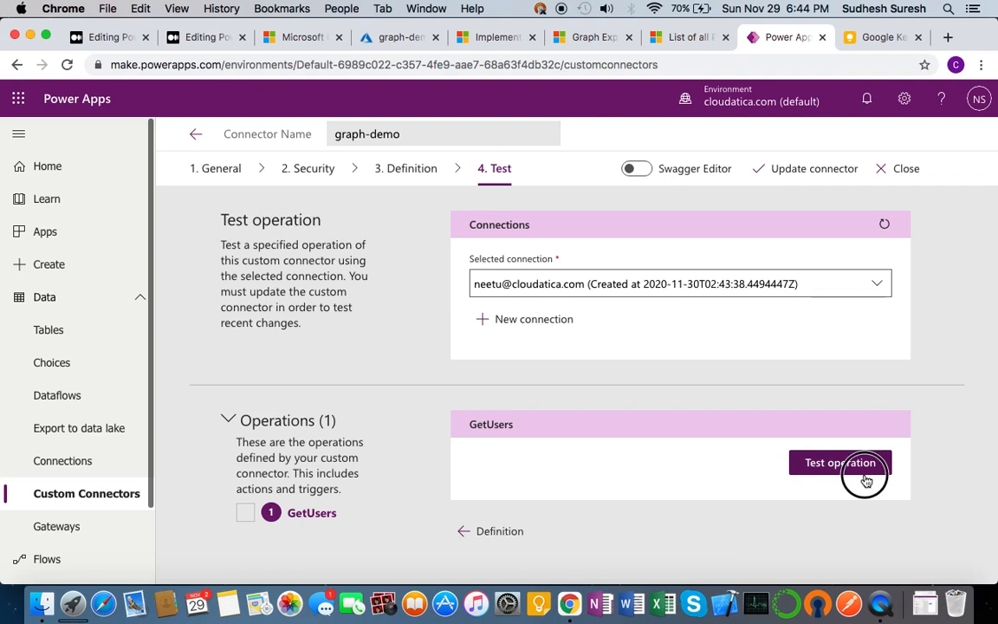
# Step: Examine the status, headers and body of the GetUsers test response
pyautogui.scroll(-5, 628, 398)
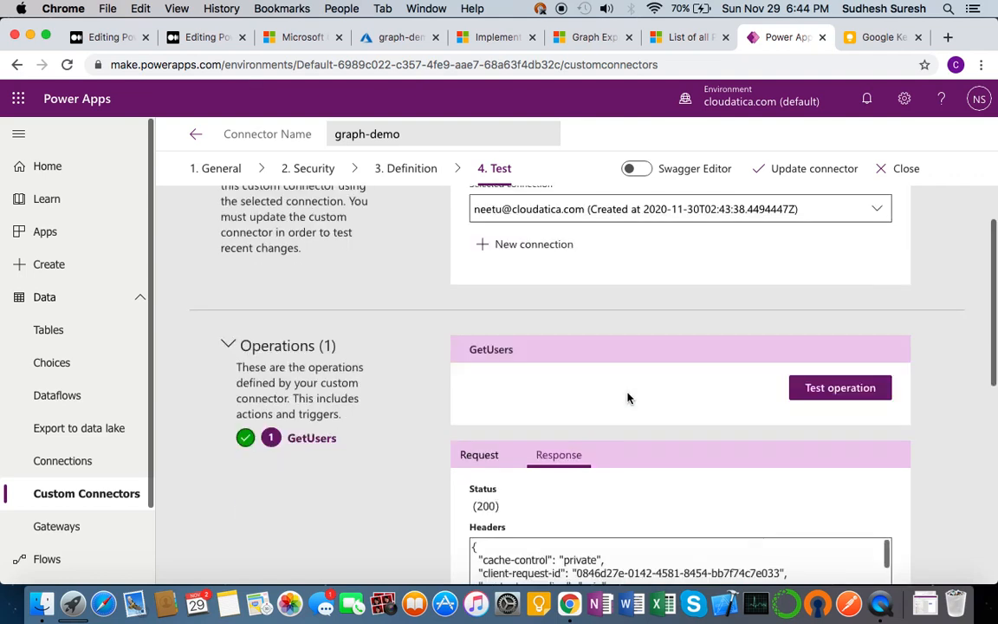
pyautogui.moveTo(475, 330); pyautogui.dragTo(504, 327)
pyautogui.click(549, 404)
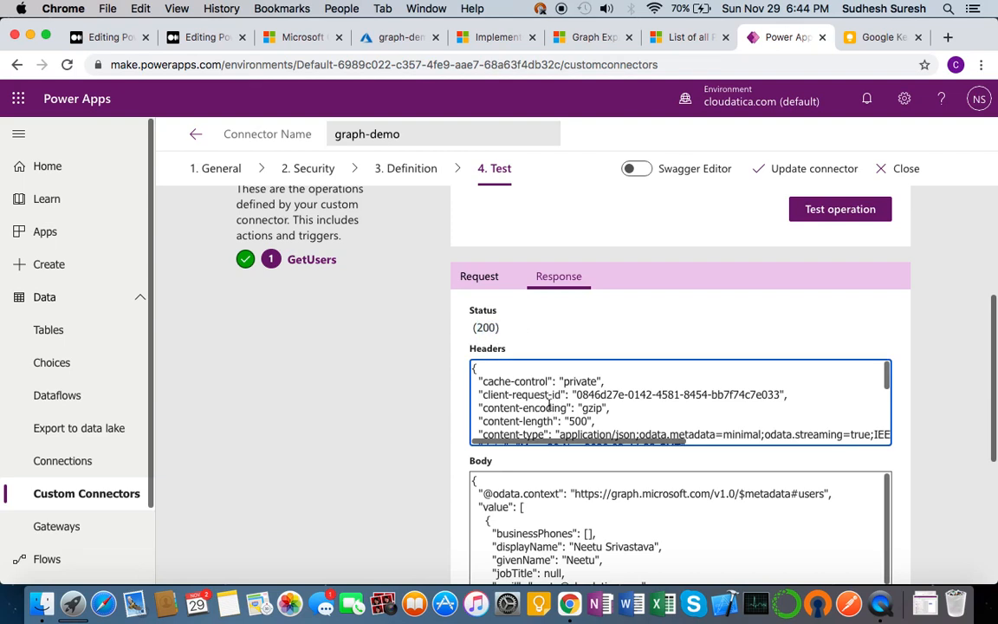
pyautogui.scroll(-5, 548, 404)
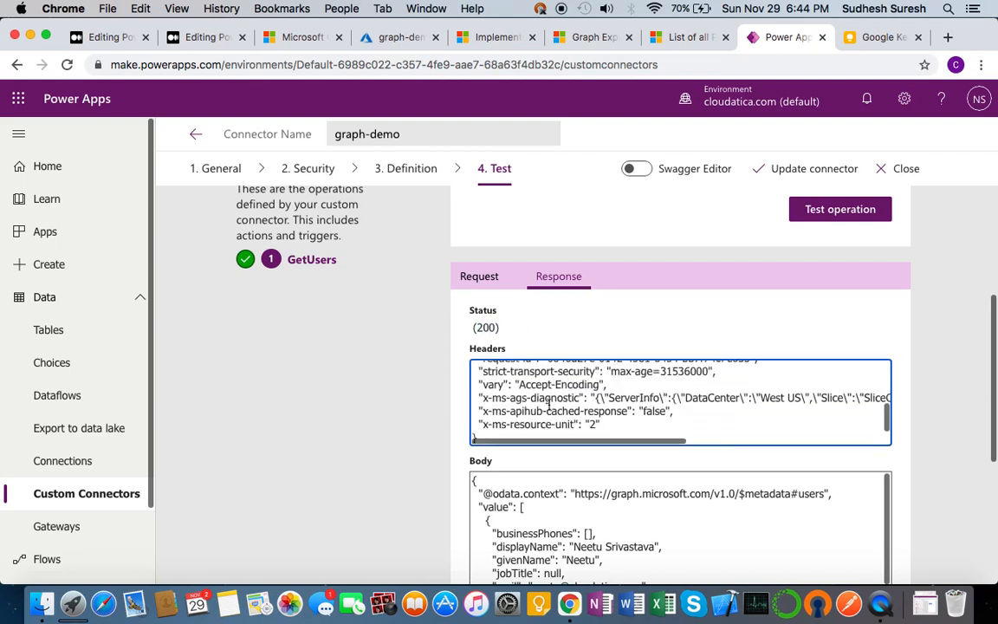
pyautogui.scroll(-8, 585, 509)
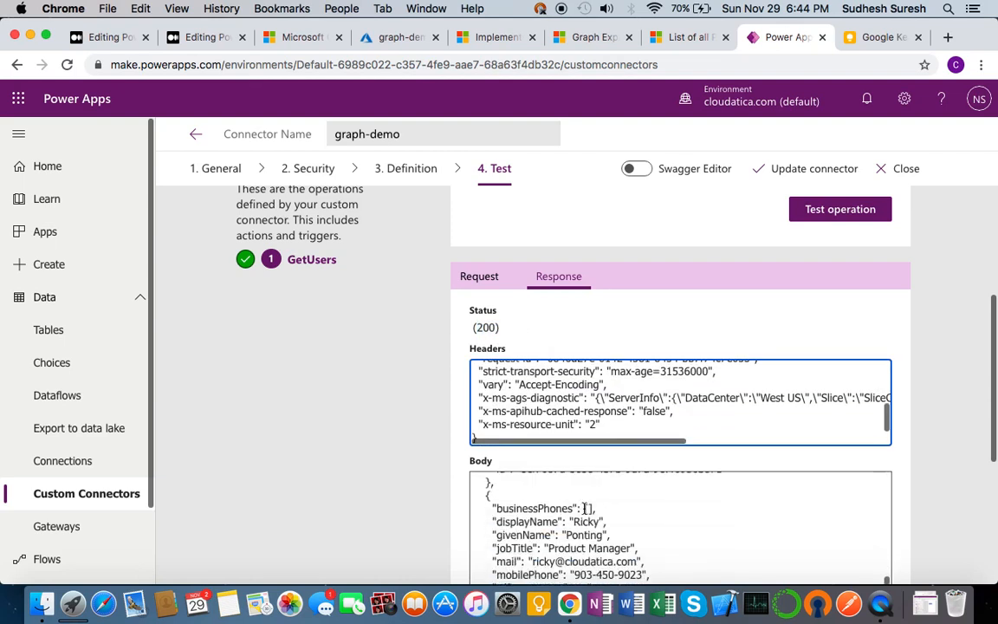
pyautogui.scroll(-3, 585, 508)
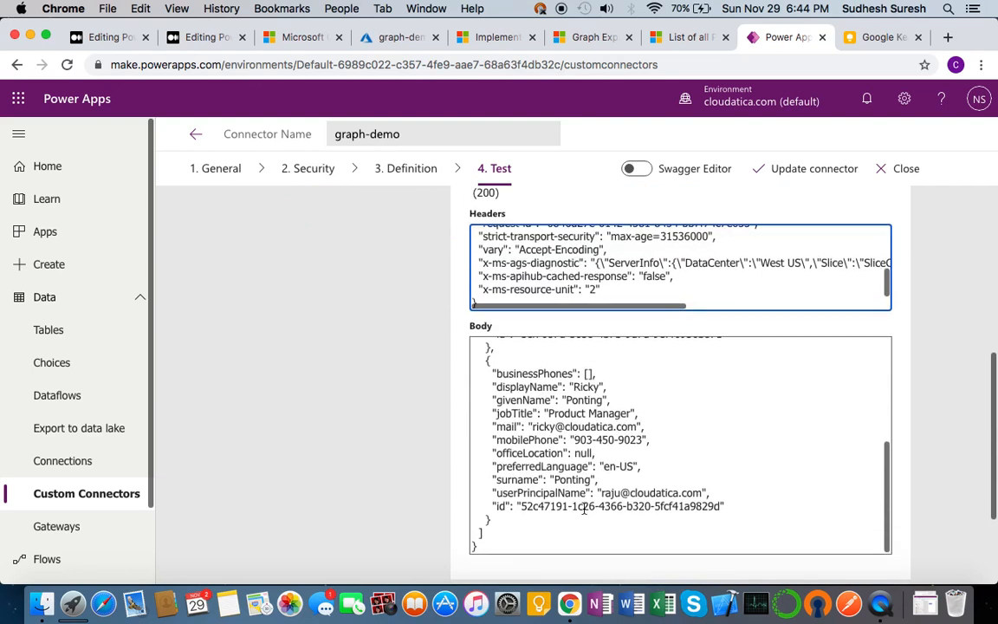
pyautogui.scroll(2, 585, 509)
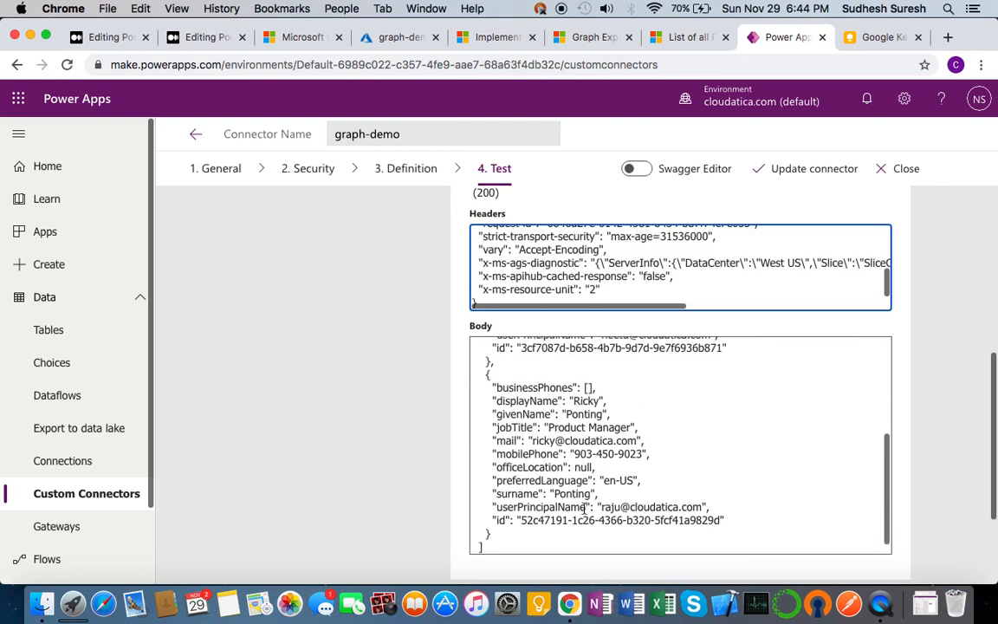
pyautogui.scroll(1, 585, 508)
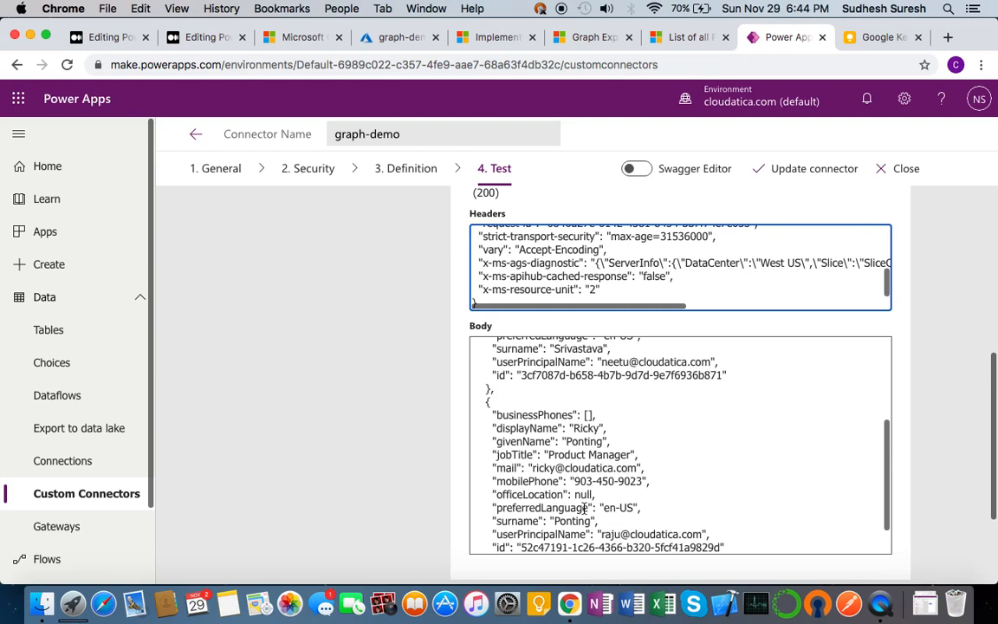
# Step: Review the high-level steps in the Medium article draft and check the GetUsers test's schema validation section
pyautogui.click(426, 9)
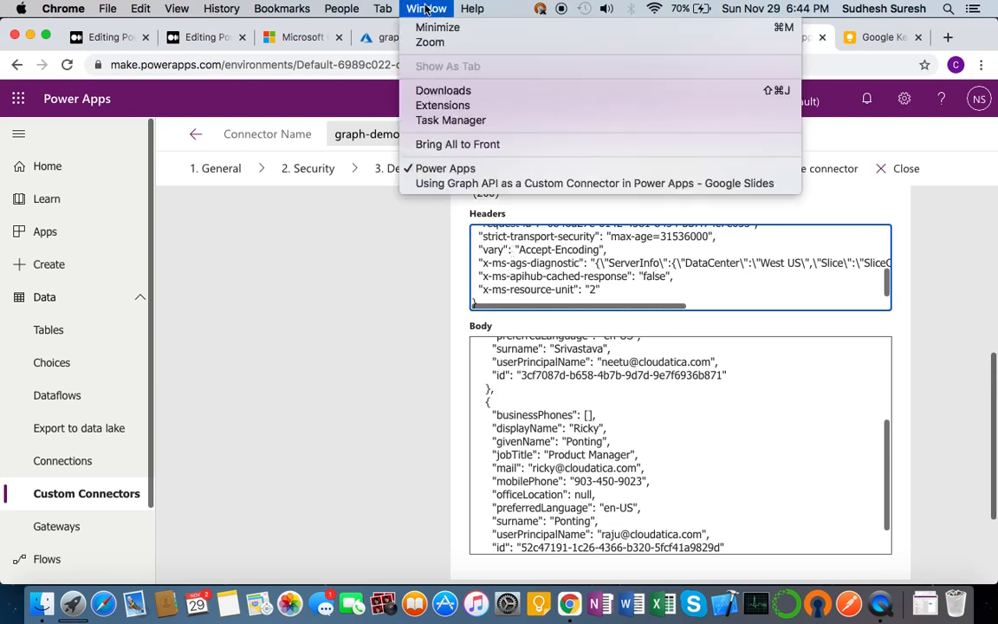
pyautogui.click(125, 39)
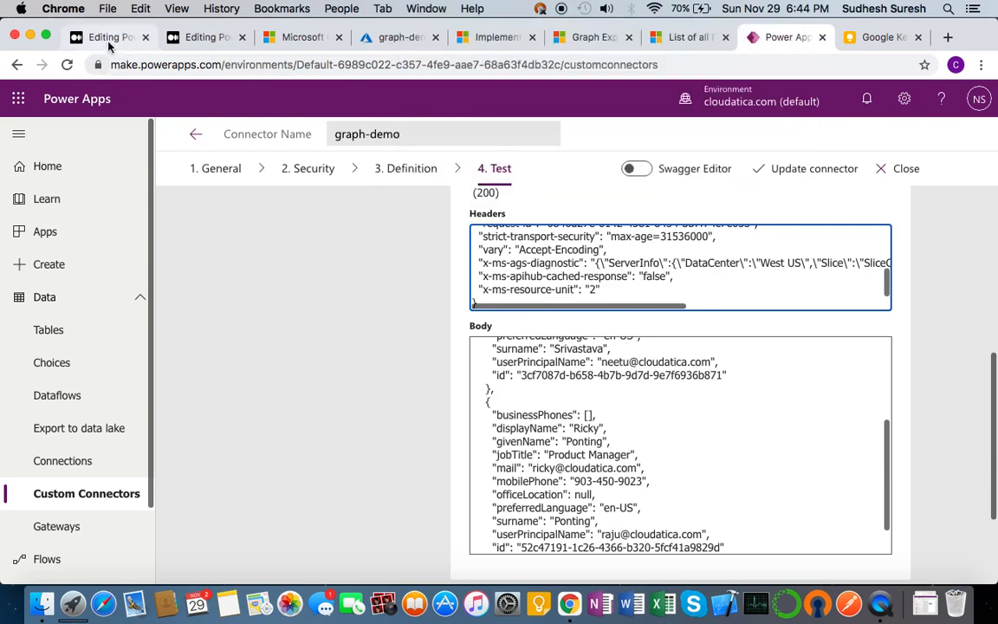
pyautogui.click(105, 39)
pyautogui.scroll(-10, 354, 329)
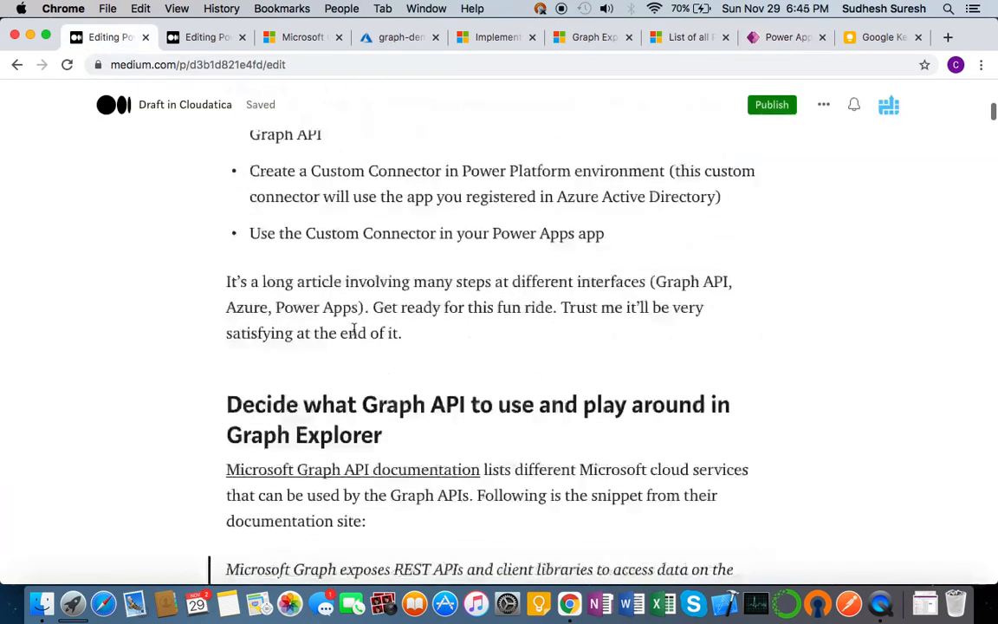
pyautogui.scroll(2, 303, 276)
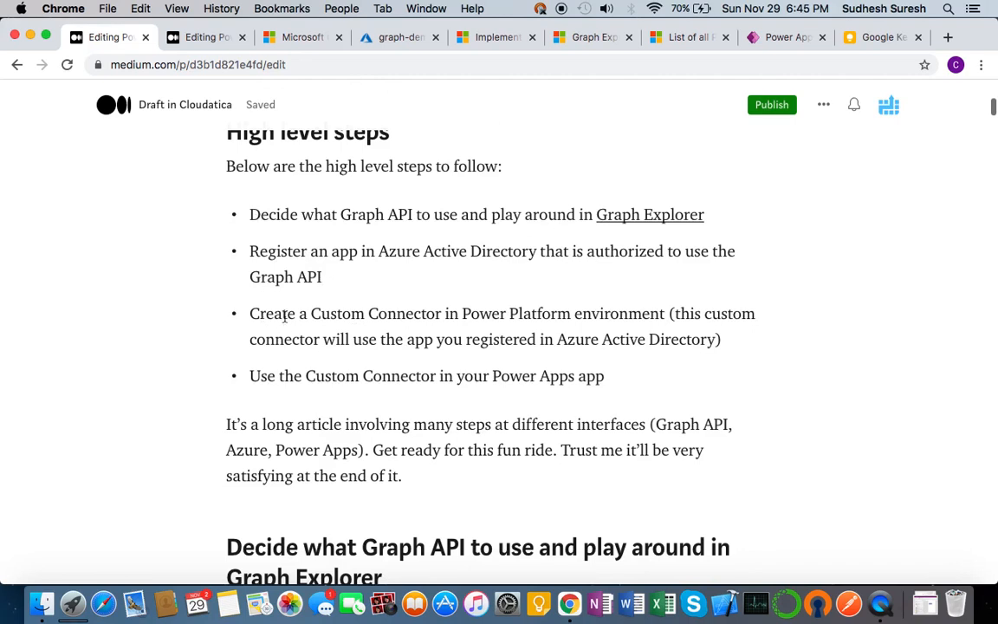
pyautogui.click(788, 37)
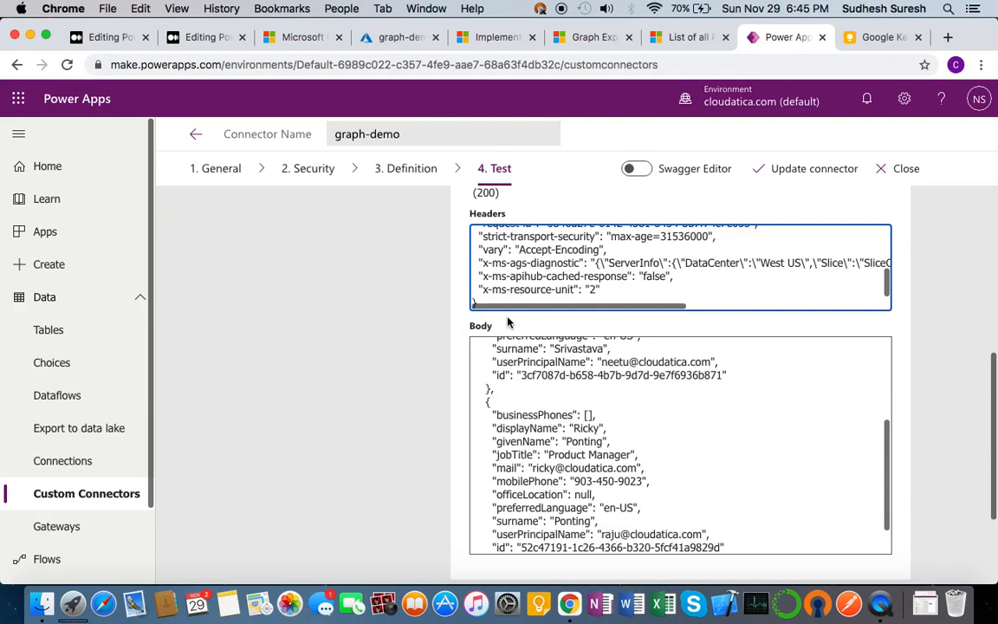
pyautogui.scroll(-3, 508, 323)
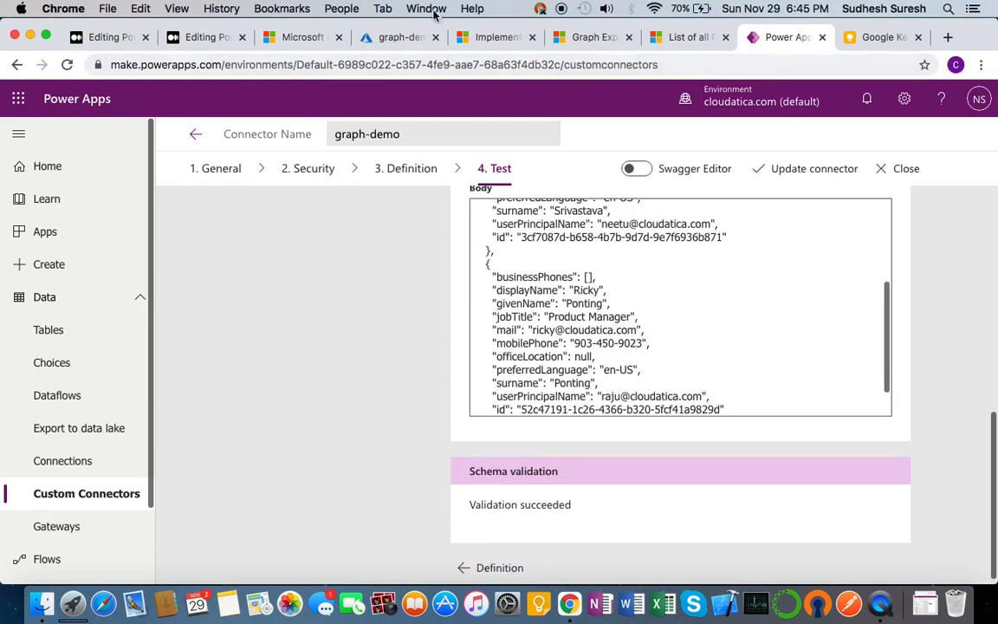
# Step: Switch to the Google Slides deck and present it from slide 7 up to the "Use the custom connector in Power Apps" slide
pyautogui.click(426, 8)
pyautogui.click(459, 184)
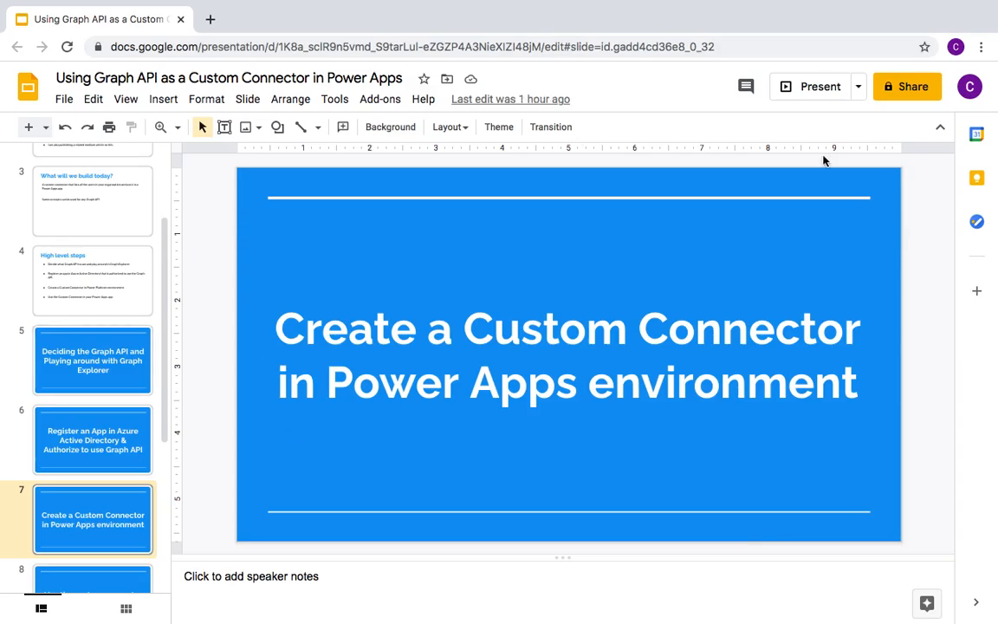
pyautogui.click(812, 89)
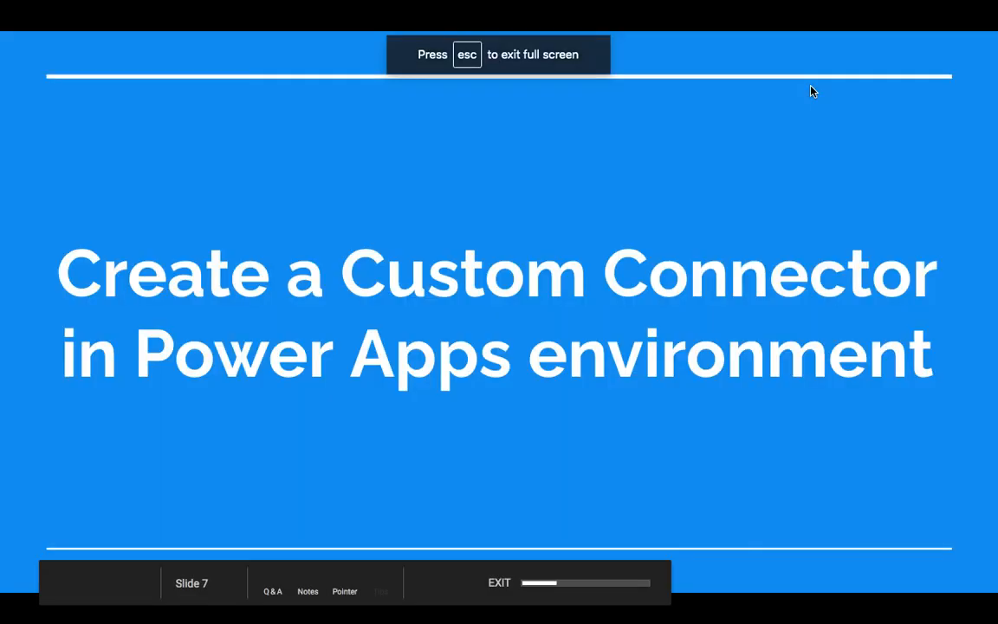
pyautogui.press('Right')
pyautogui.press('Right')
pyautogui.press('Right')
pyautogui.press('Right')
pyautogui.press('Left')
pyautogui.press('Left')
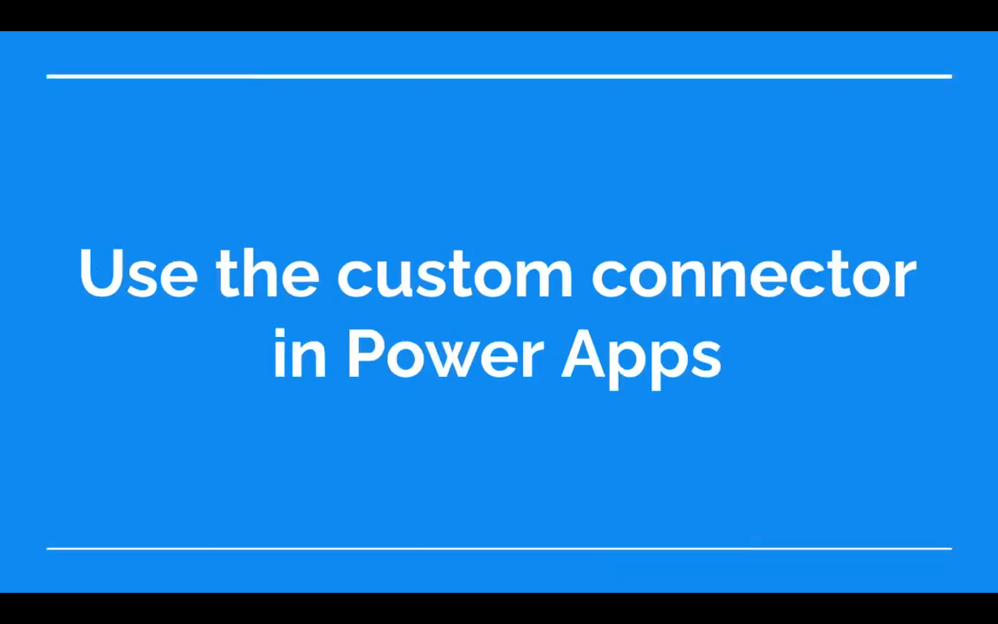
pyautogui.press('Left')
pyautogui.press('Left')
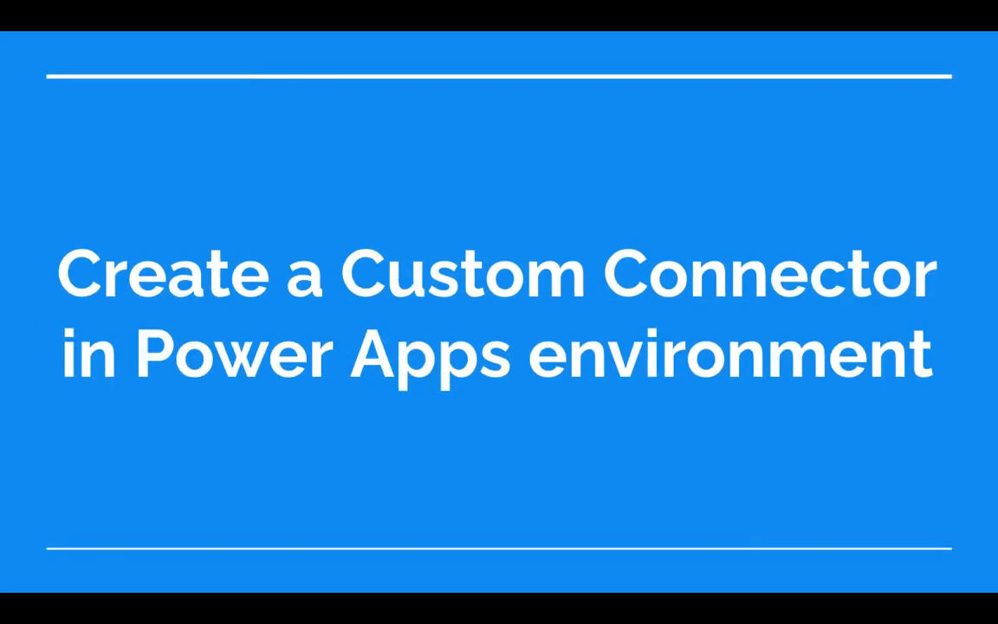
pyautogui.press('Right')
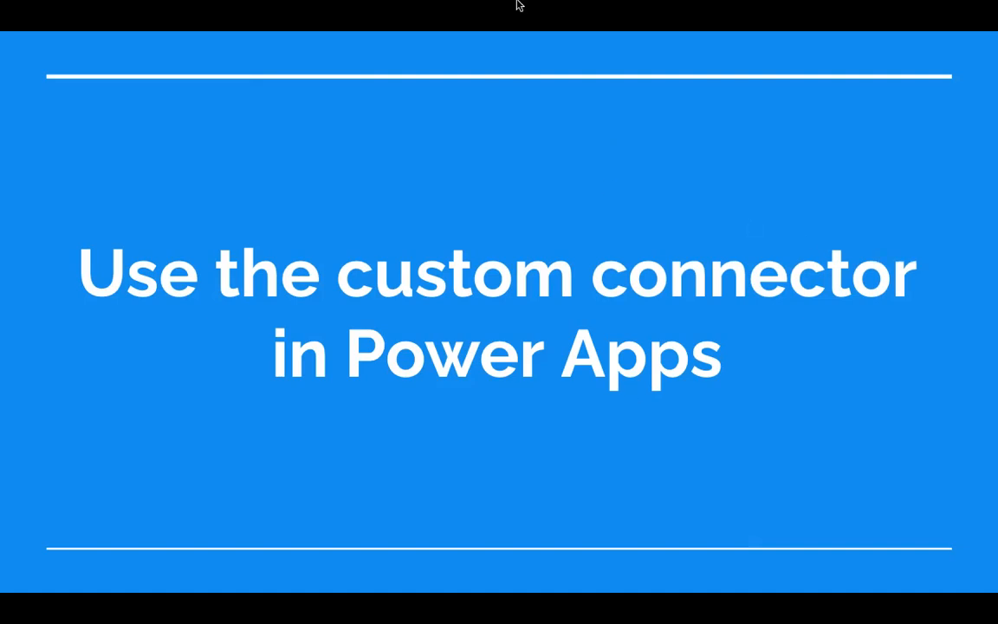
# Step: Return to Power Apps and create a blank canvas app with the phone layout, skipping the Studio welcome dialog
pyautogui.click(426, 9)
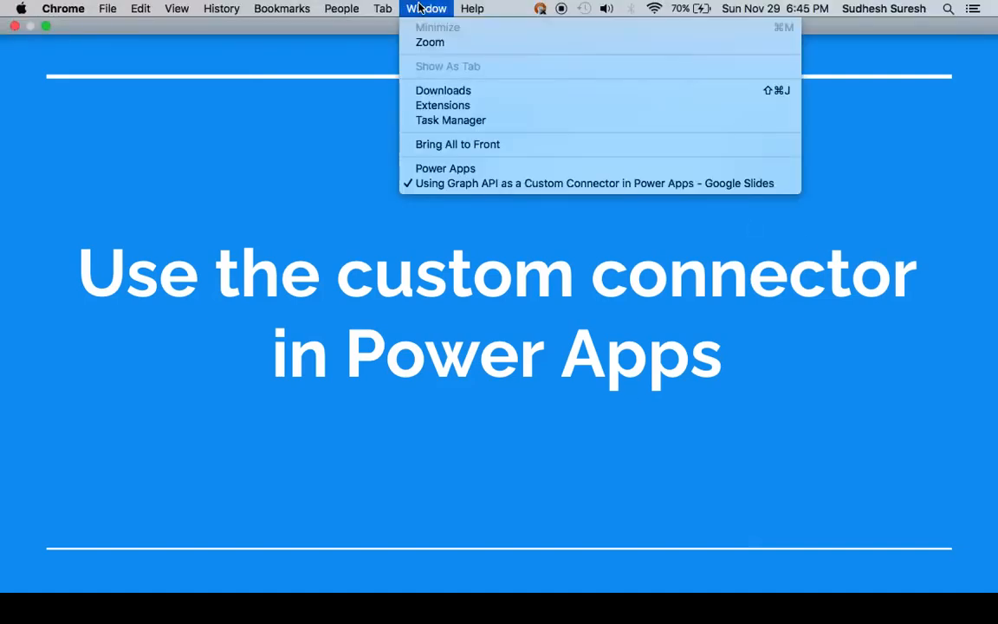
pyautogui.click(451, 169)
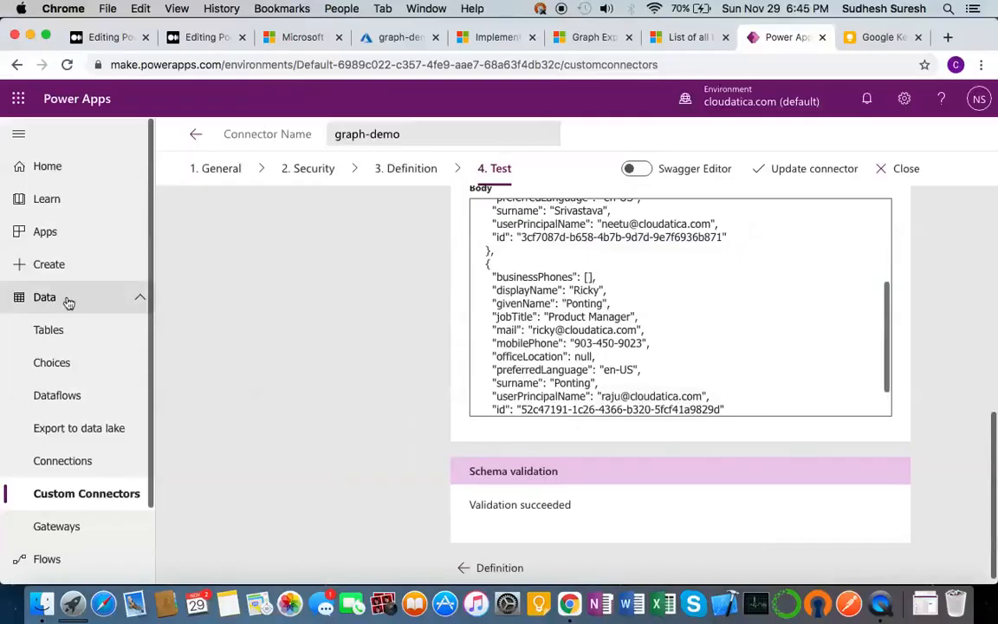
pyautogui.click(45, 236)
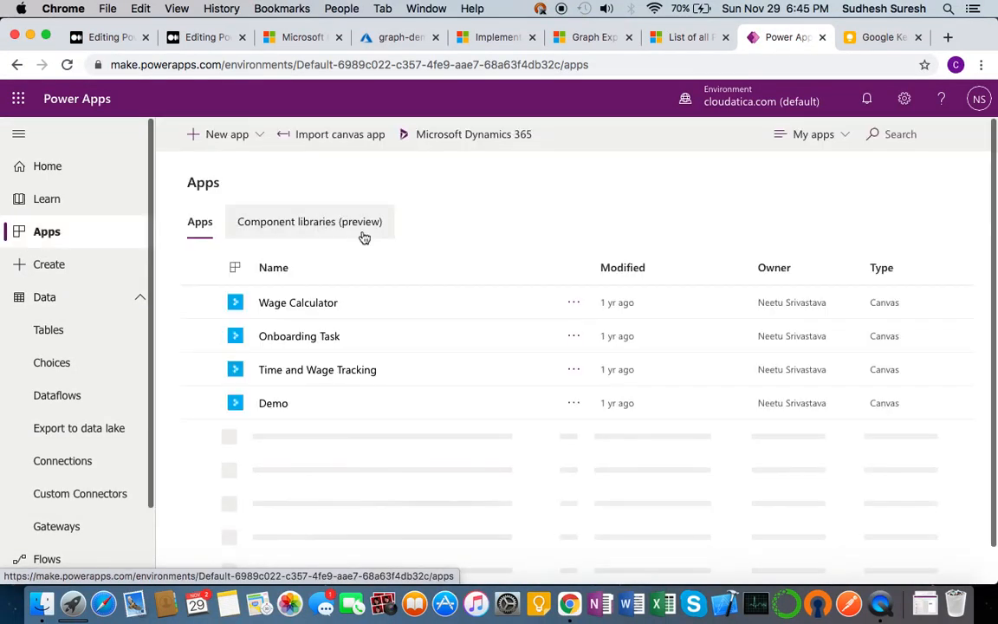
pyautogui.click(255, 138)
pyautogui.click(208, 166)
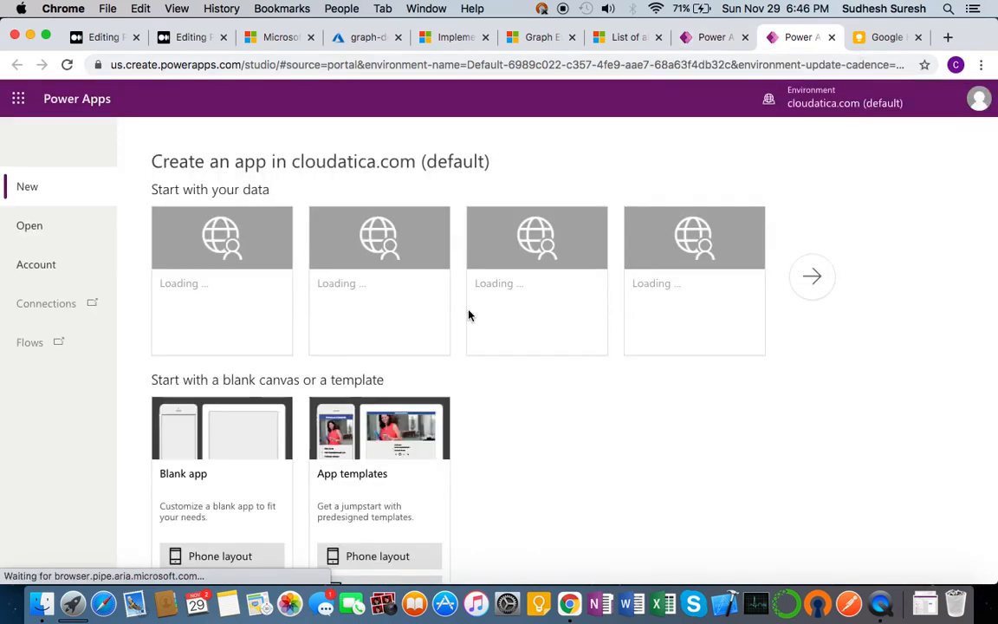
pyautogui.scroll(-1, 468, 314)
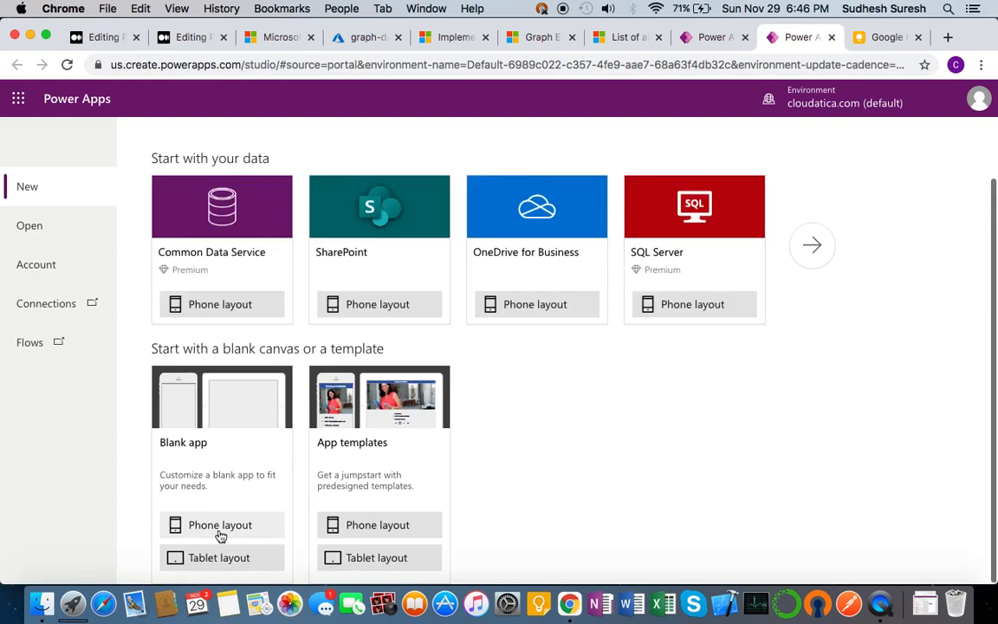
pyautogui.click(219, 532)
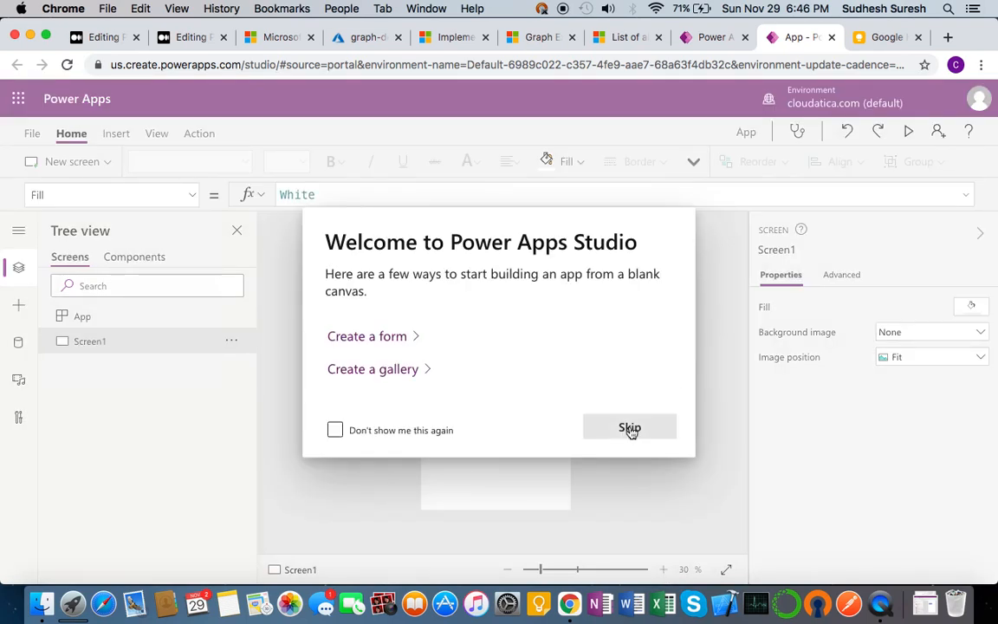
pyautogui.click(630, 429)
# Step: Insert a button on Screen1 and reposition it to about X 84, Y 177
pyautogui.click(663, 569)
pyautogui.click(663, 569)
pyautogui.scroll(2, 666, 438)
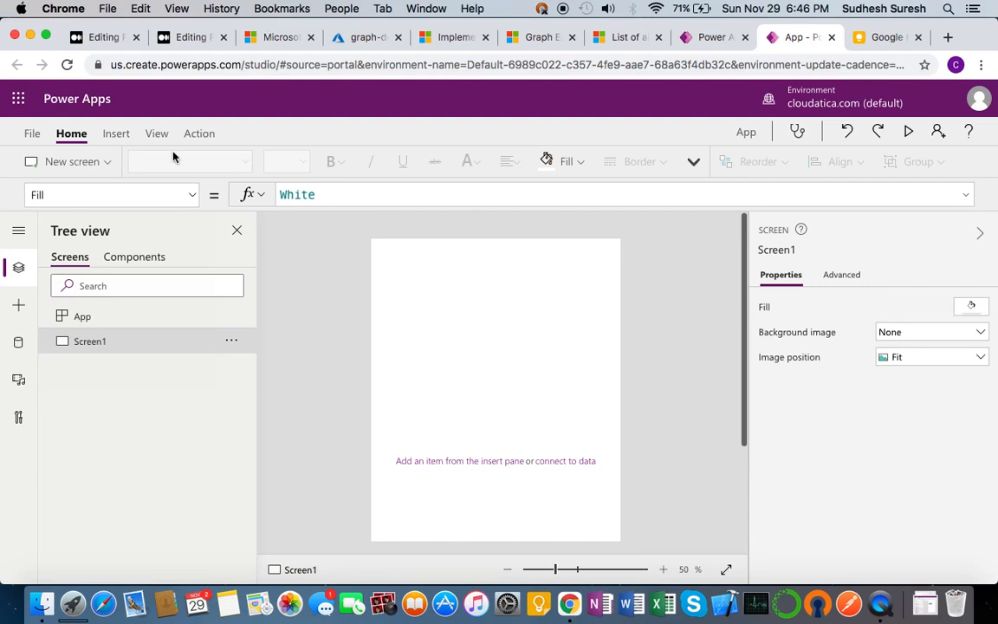
pyautogui.click(117, 134)
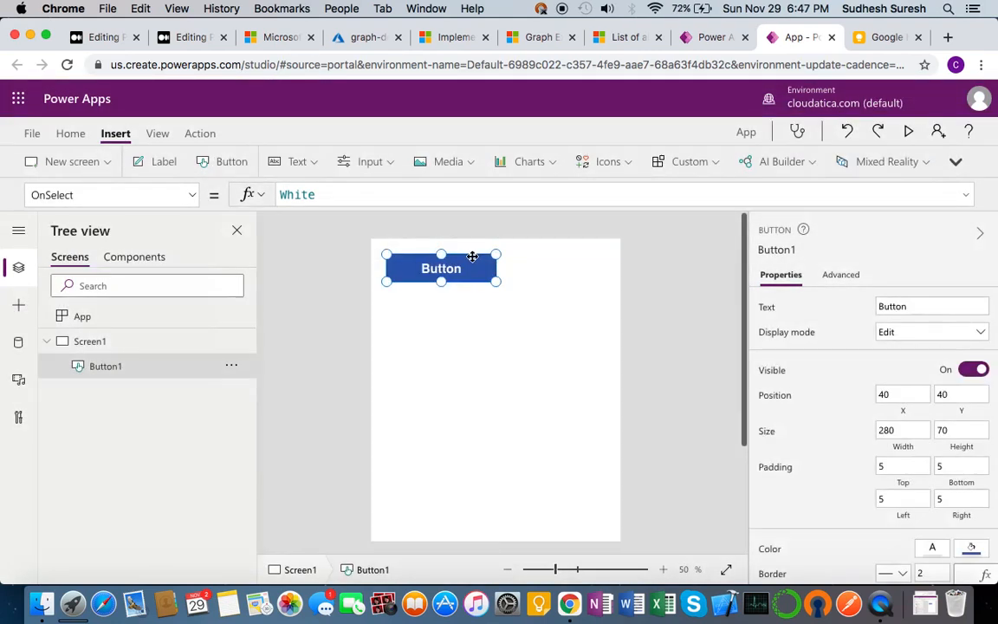
pyautogui.click(449, 270)
pyautogui.moveTo(448, 274); pyautogui.dragTo(464, 322)
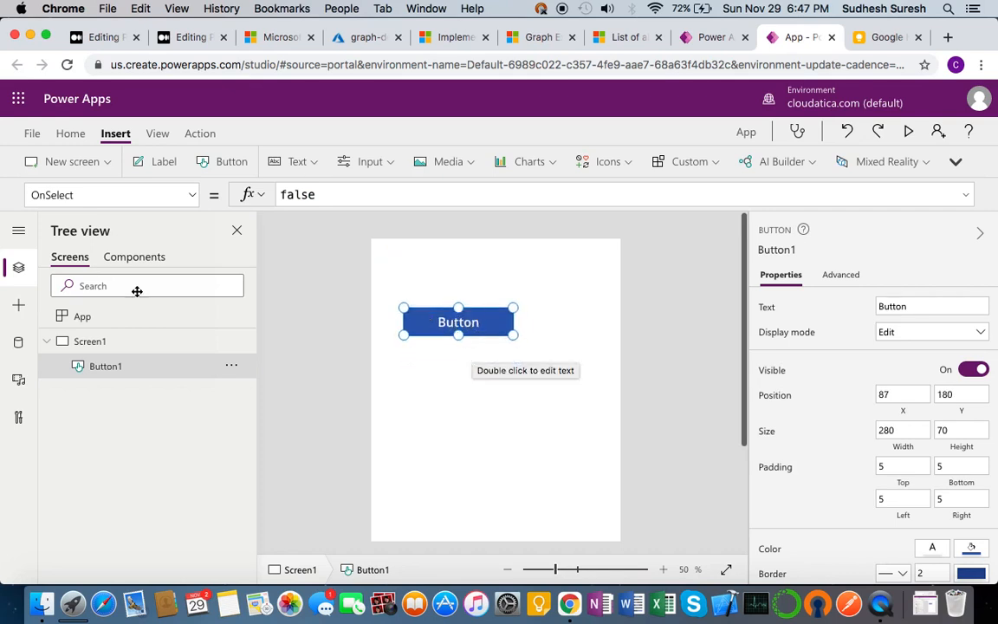
# Step: Add the existing graph-demo connection from the connectors list to the app as a data source
pyautogui.click(20, 344)
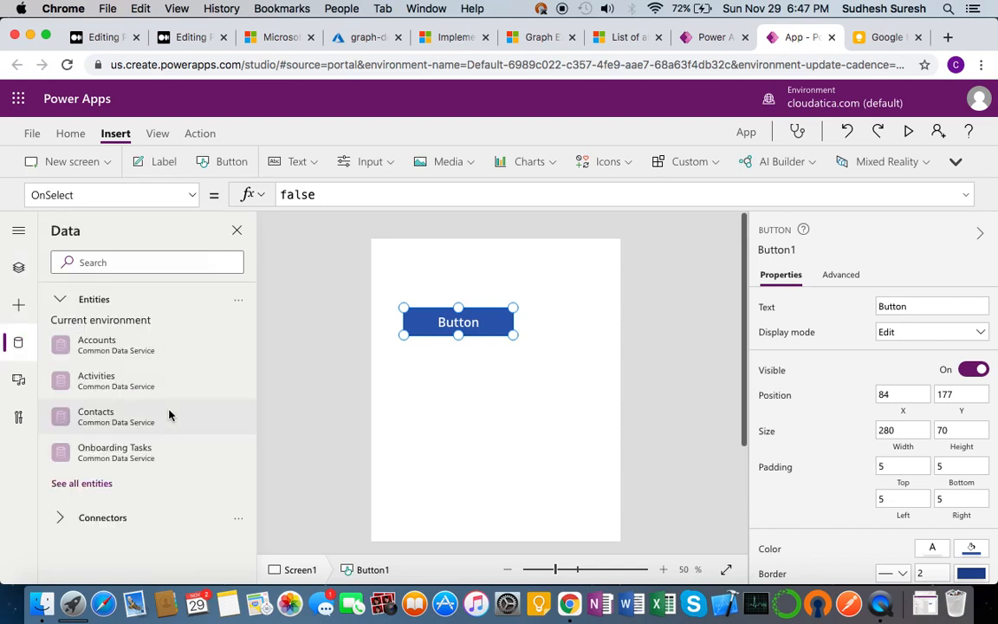
pyautogui.moveTo(140, 379)
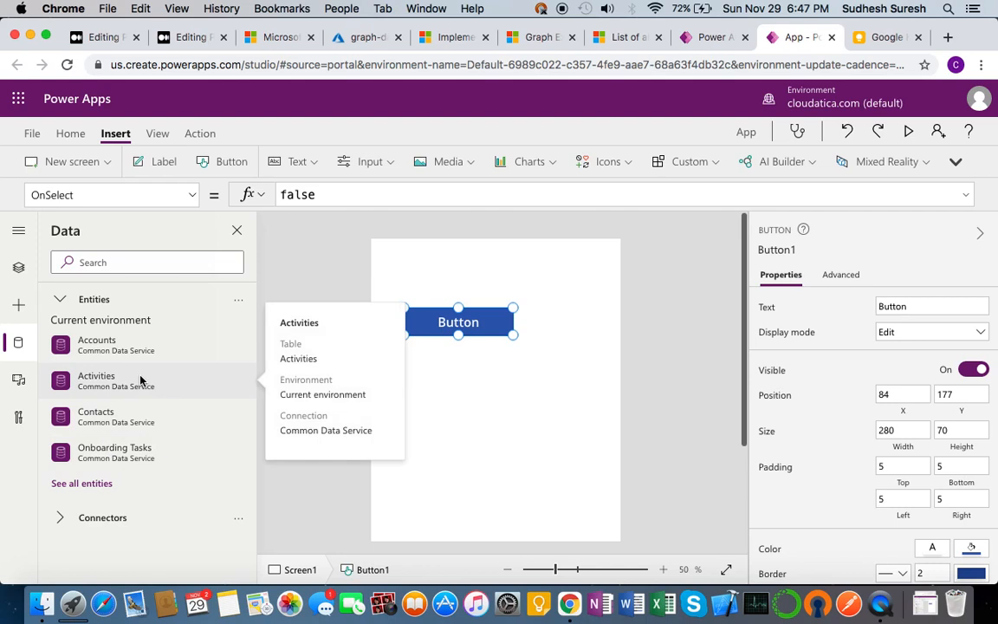
pyautogui.click(60, 517)
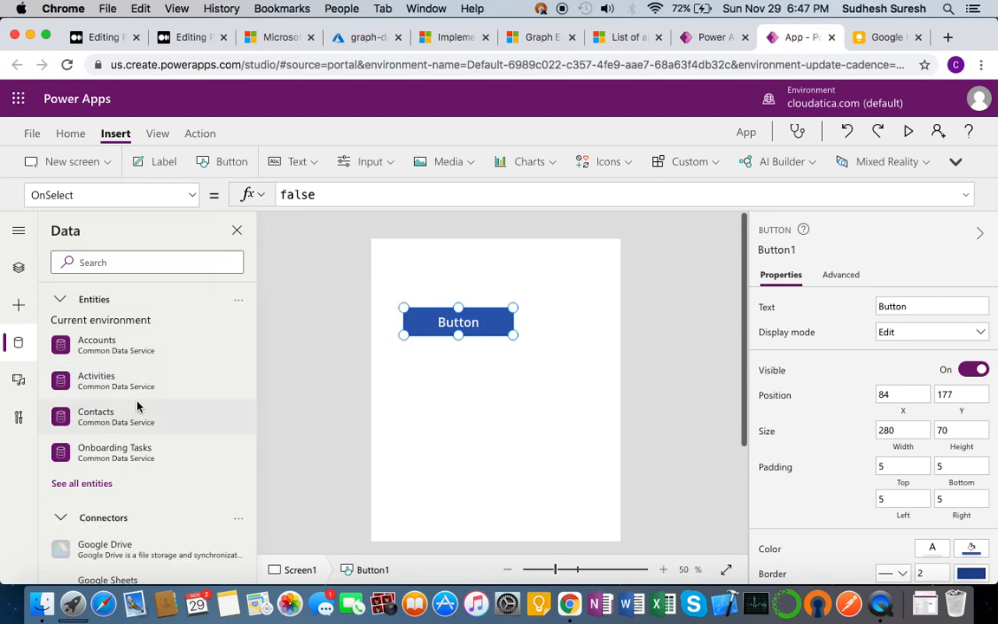
pyautogui.scroll(-5, 137, 406)
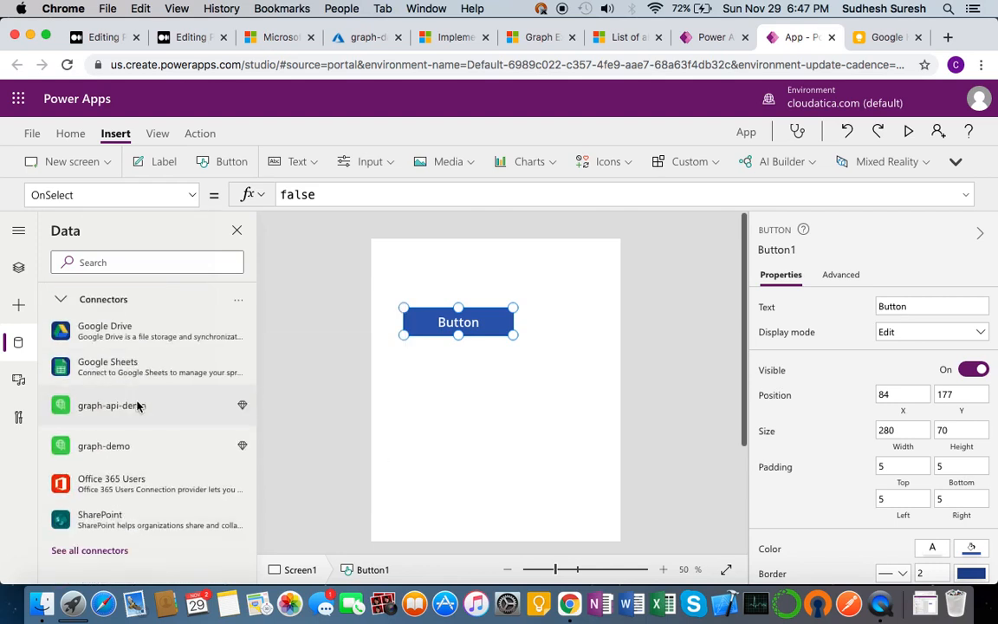
pyautogui.moveTo(101, 447)
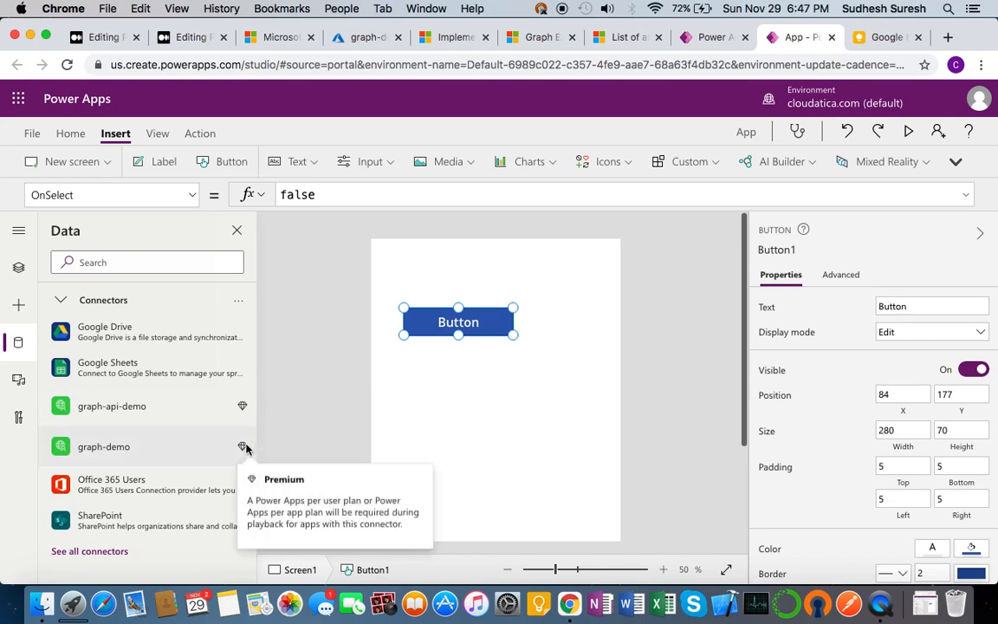
pyautogui.click(121, 449)
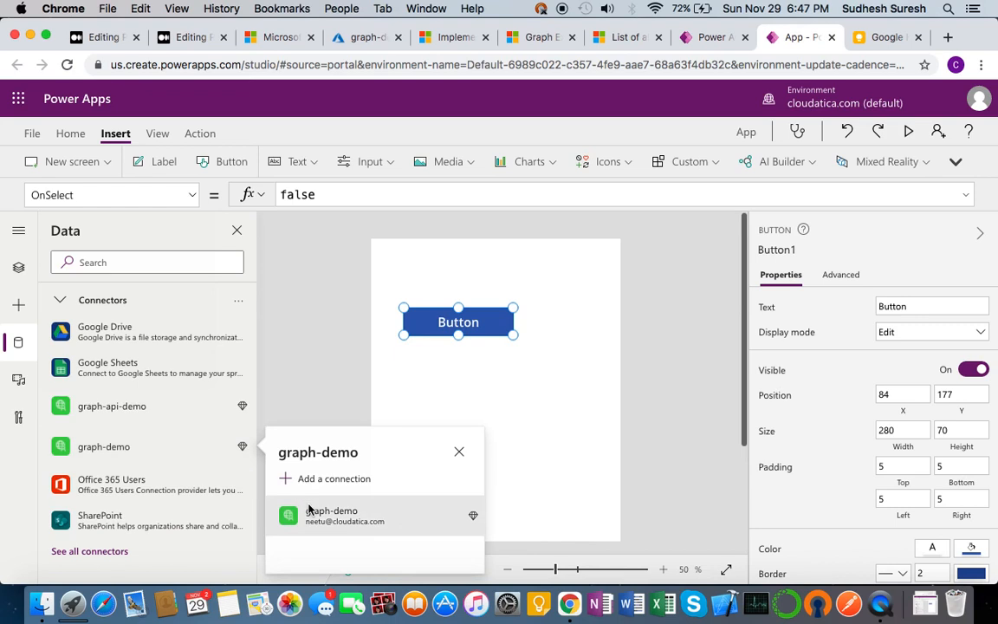
pyautogui.click(331, 513)
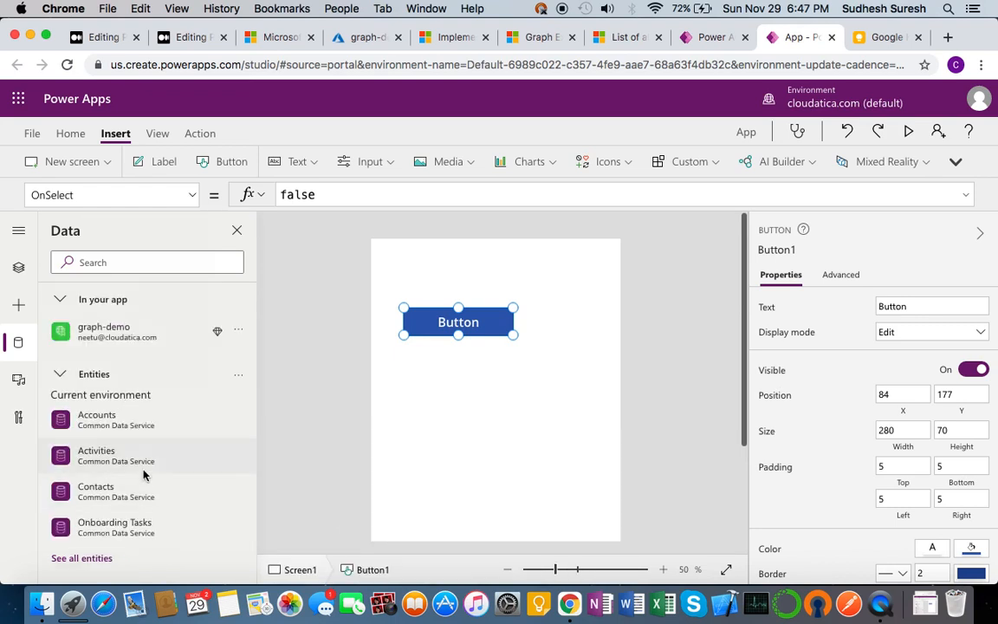
pyautogui.moveTo(118, 344)
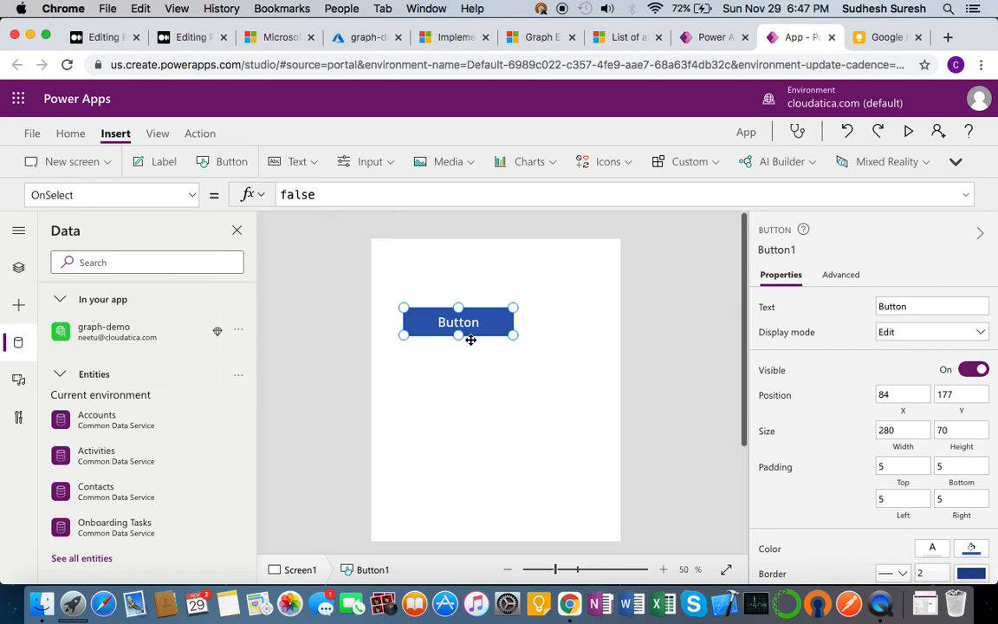
# Step: Switch to the Medium article draft and copy the ClearCollect formula under "Use the Custom Connector in your Power Apps app"
pyautogui.doubleClick(319, 194)
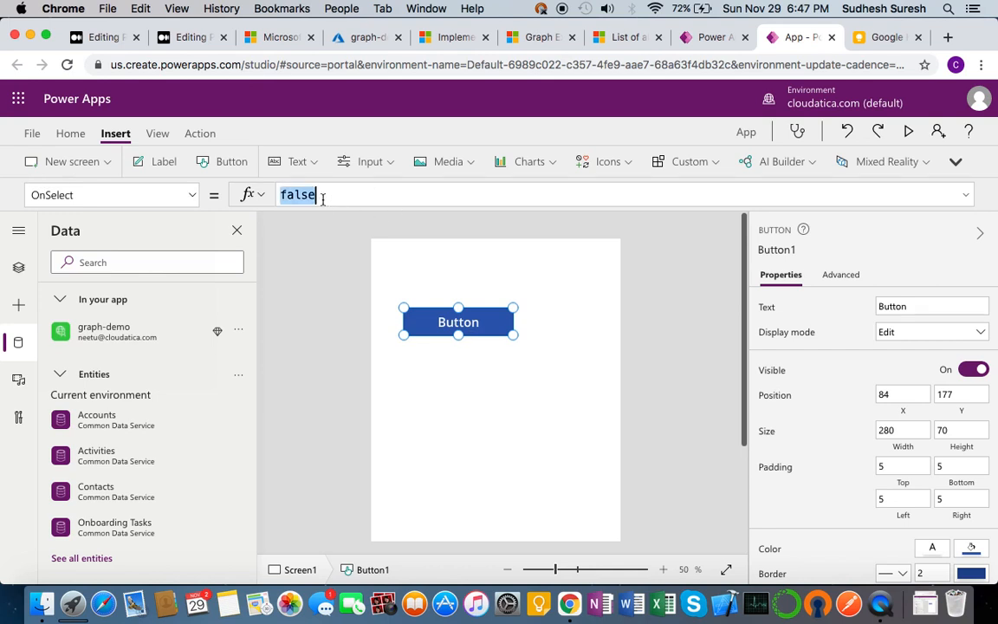
pyautogui.click(107, 41)
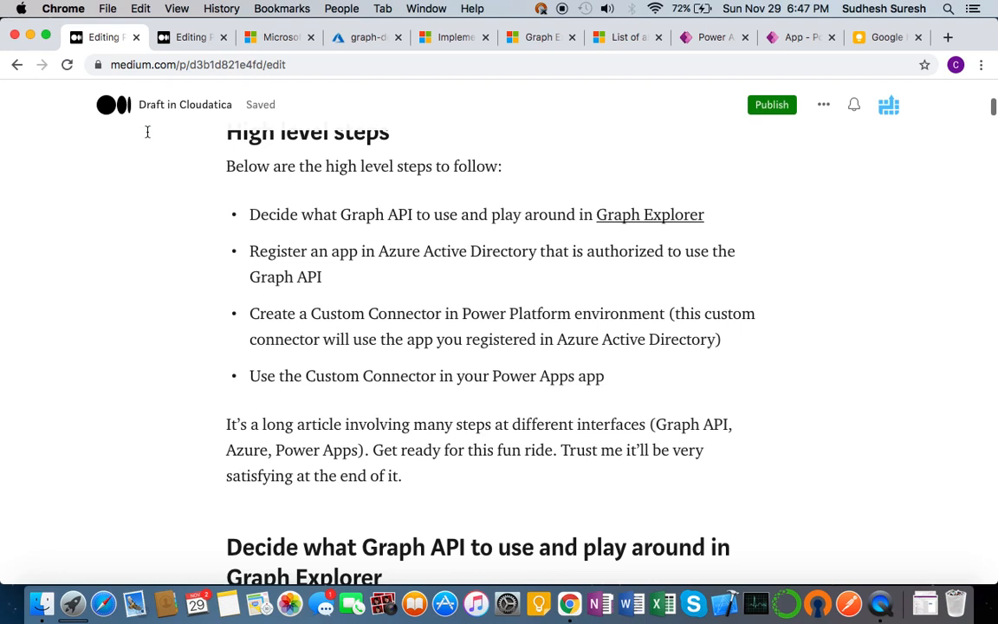
pyautogui.scroll(-10, 392, 461)
pyautogui.scroll(-15, 329, 462)
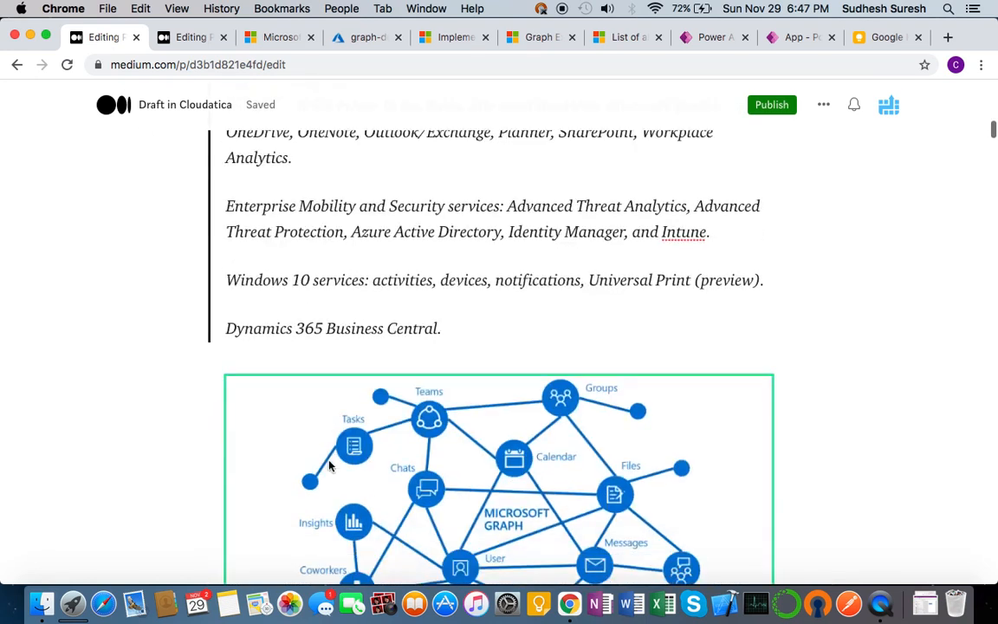
pyautogui.scroll(-20, 329, 465)
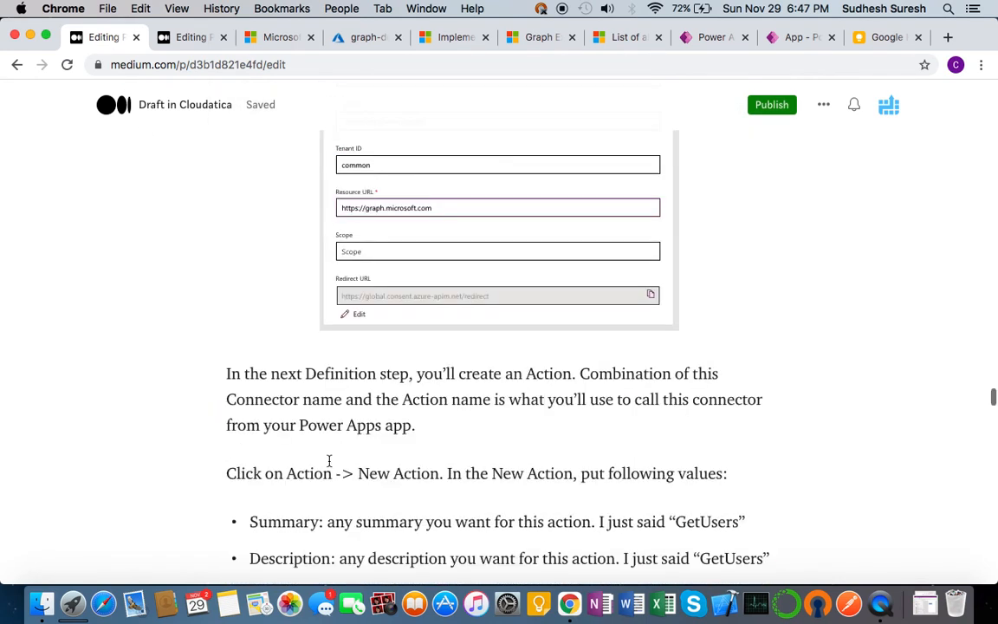
pyautogui.scroll(-20, 329, 462)
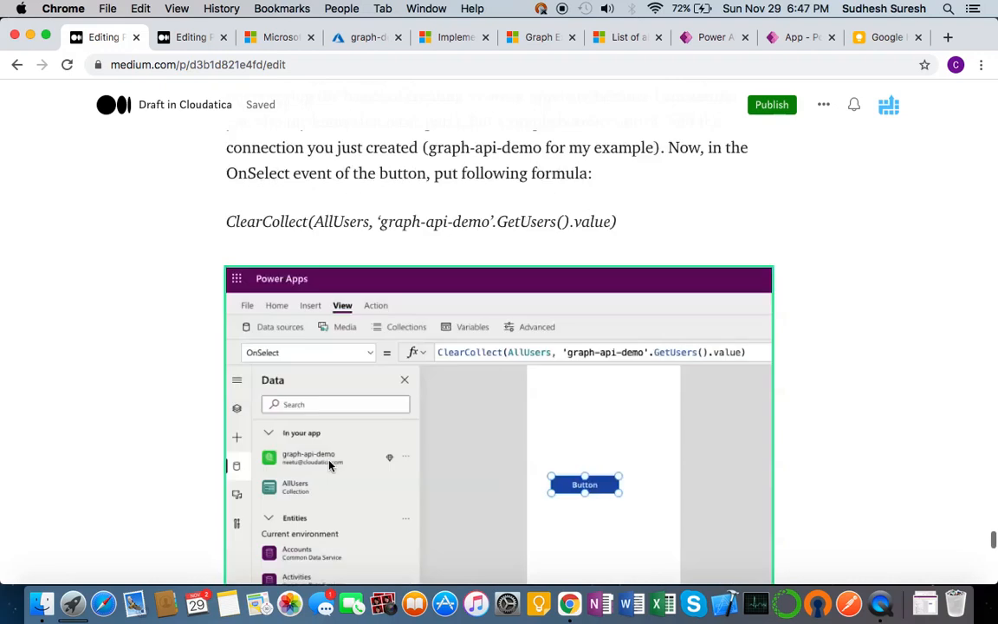
pyautogui.scroll(15, 329, 462)
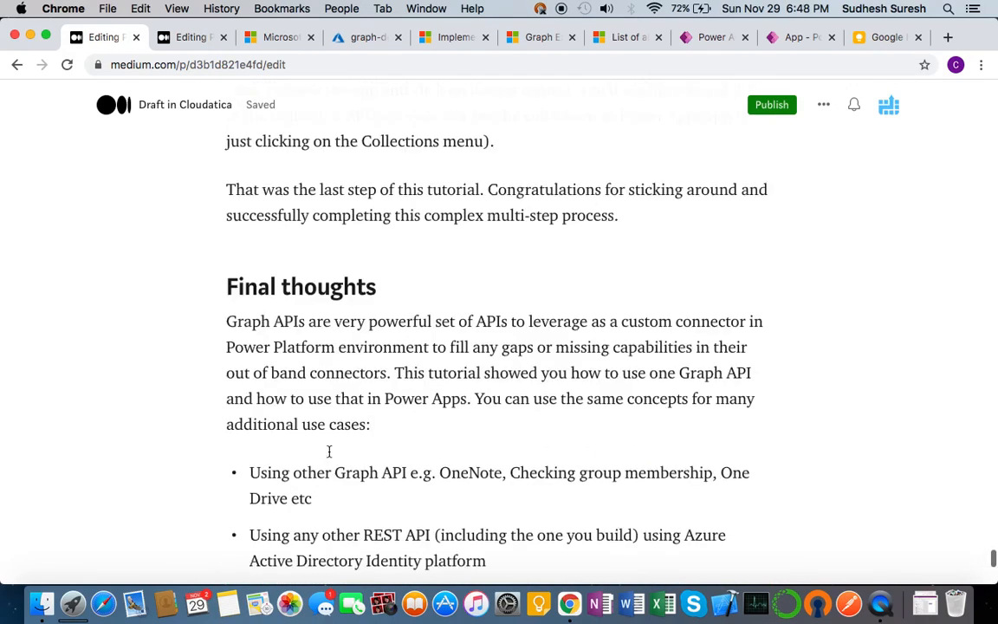
pyautogui.scroll(1, 342, 432)
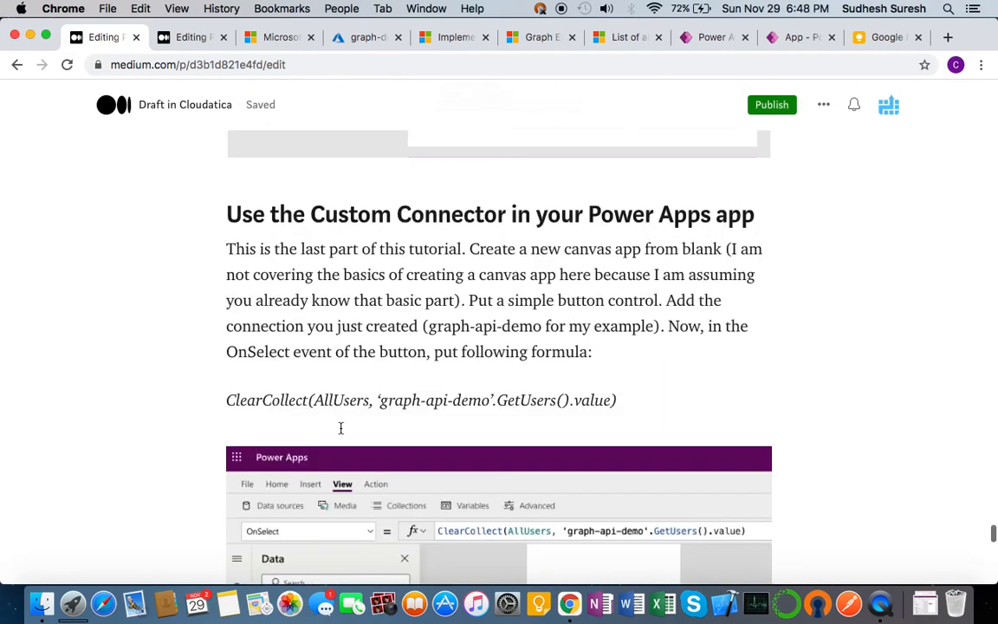
pyautogui.doubleClick(277, 404)
pyautogui.tripleClick(277, 404)
pyautogui.press('super+c')
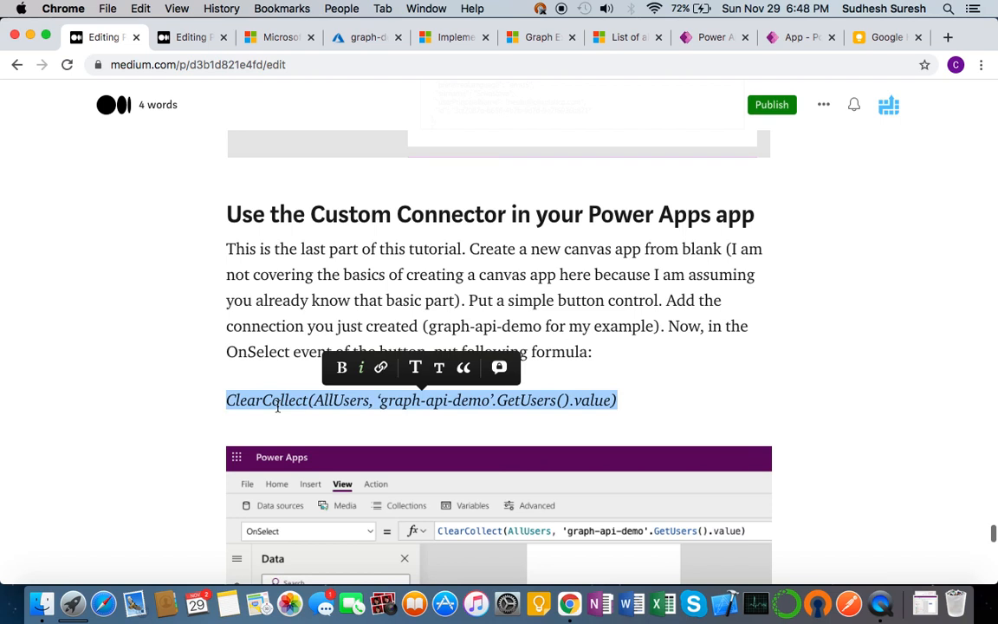
# Step: Back in Power Apps, set Button1's OnSelect formula to ClearCollect(AllUsers, 'graph-demo'.GetUsers().value)
pyautogui.click(798, 39)
pyautogui.press('super+v')
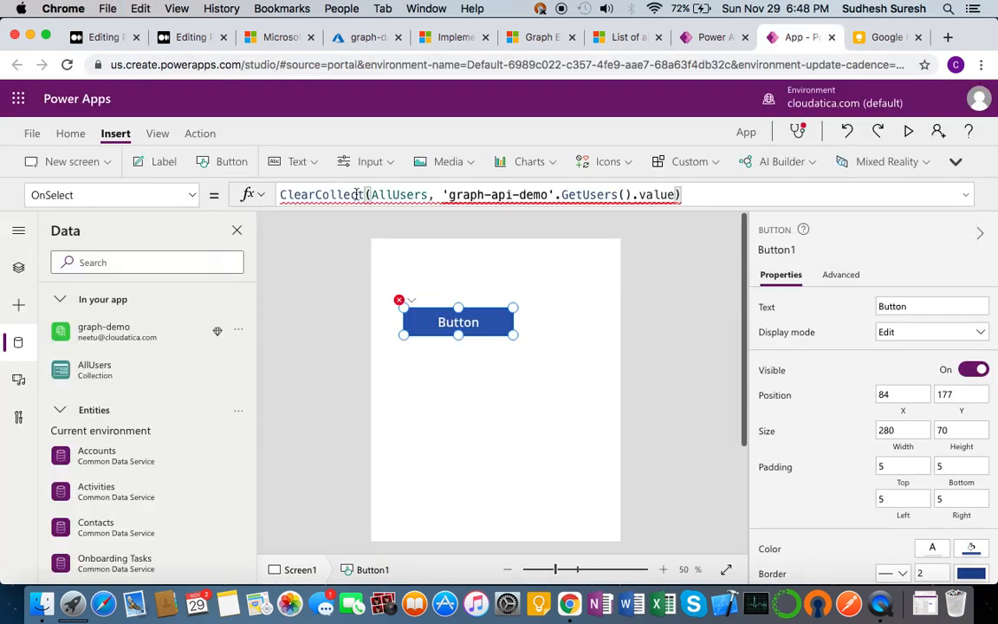
pyautogui.click(548, 194)
pyautogui.press('BackSpace')
pyautogui.press('BackSpace')
pyautogui.press('BackSpace')
pyautogui.press('BackSpace')
pyautogui.press('BackSpace')
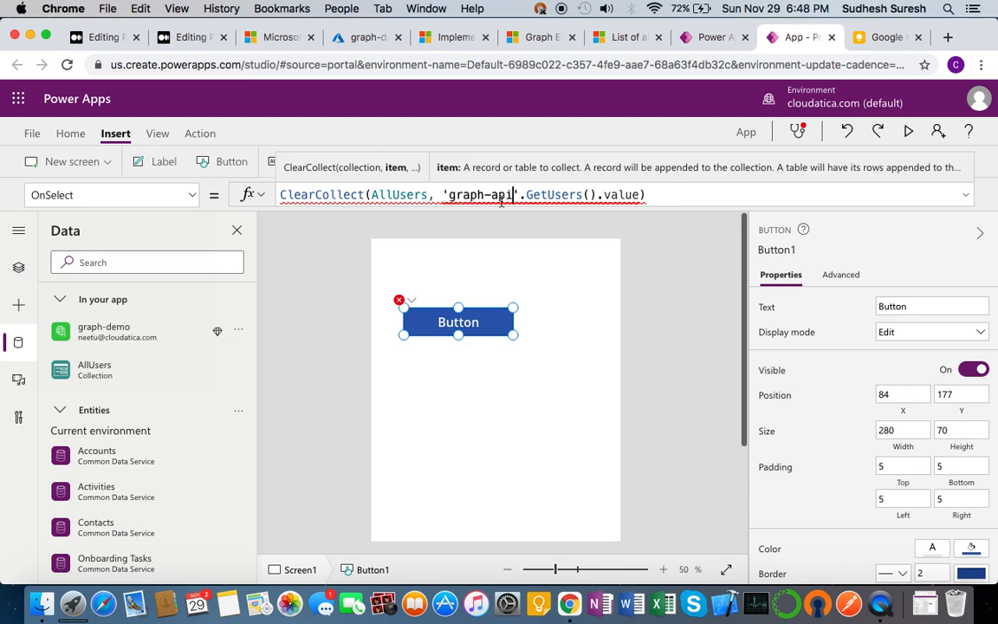
pyautogui.press('BackSpace')
pyautogui.press('BackSpace')
pyautogui.press('BackSpace')
pyautogui.write('demo')
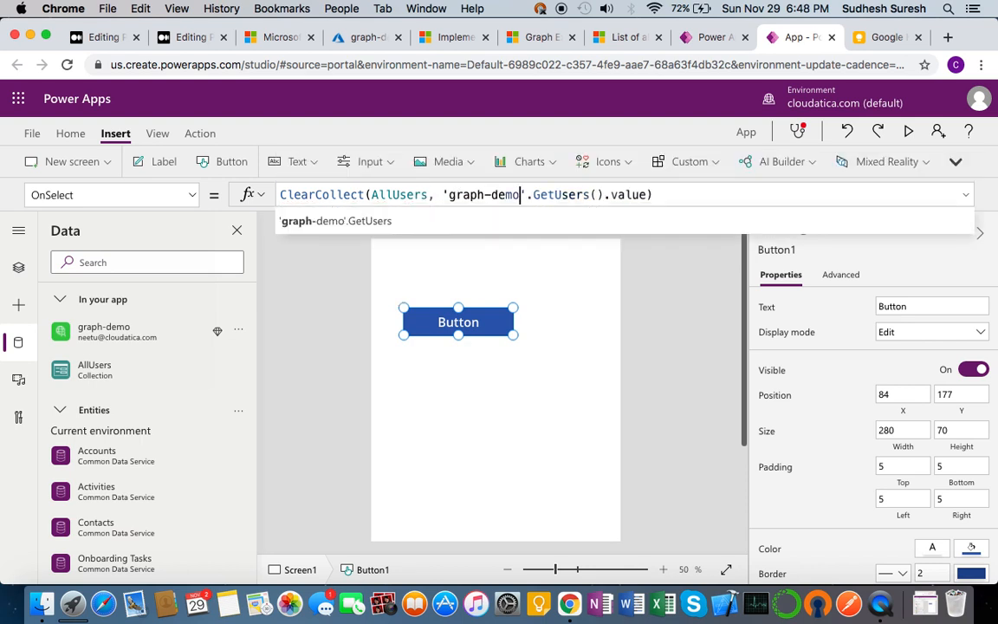
pyautogui.click(466, 221)
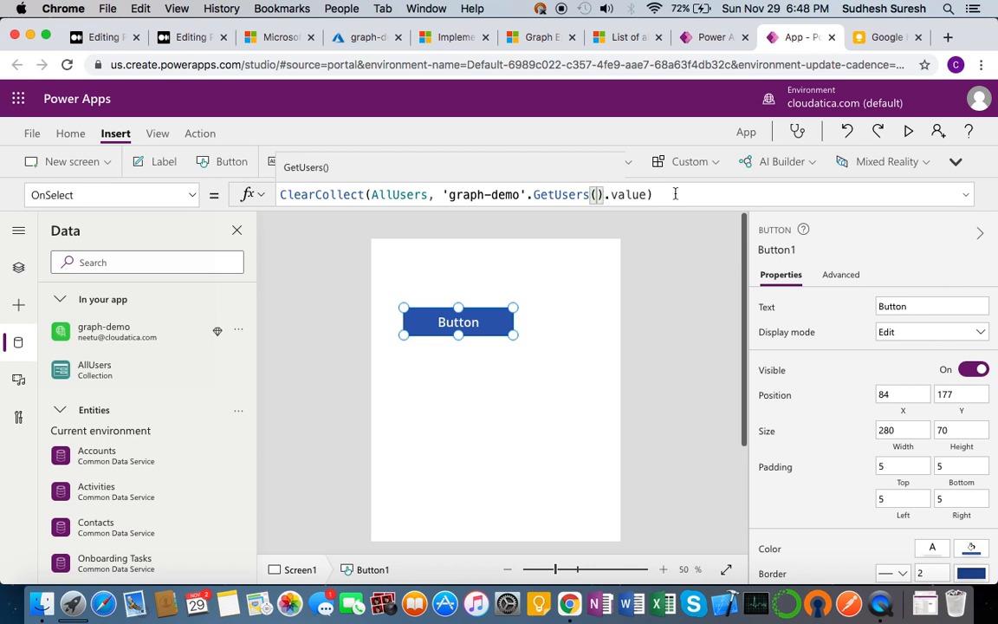
pyautogui.click(560, 306)
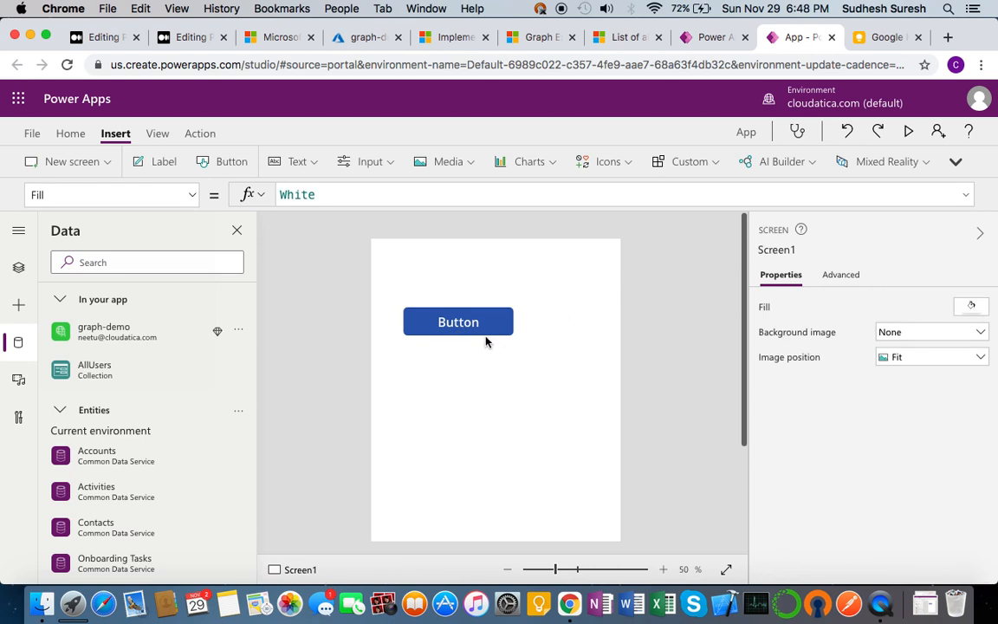
# Step: Preview the app, trigger the button once to fill the AllUsers collection, and close the preview
pyautogui.click(909, 132)
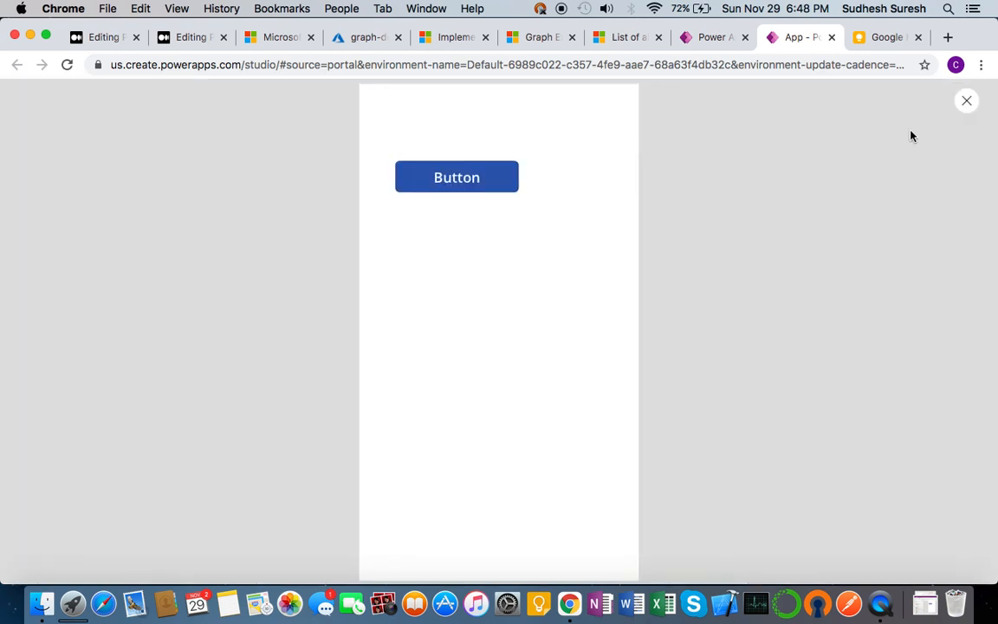
pyautogui.click(450, 184)
pyautogui.click(964, 103)
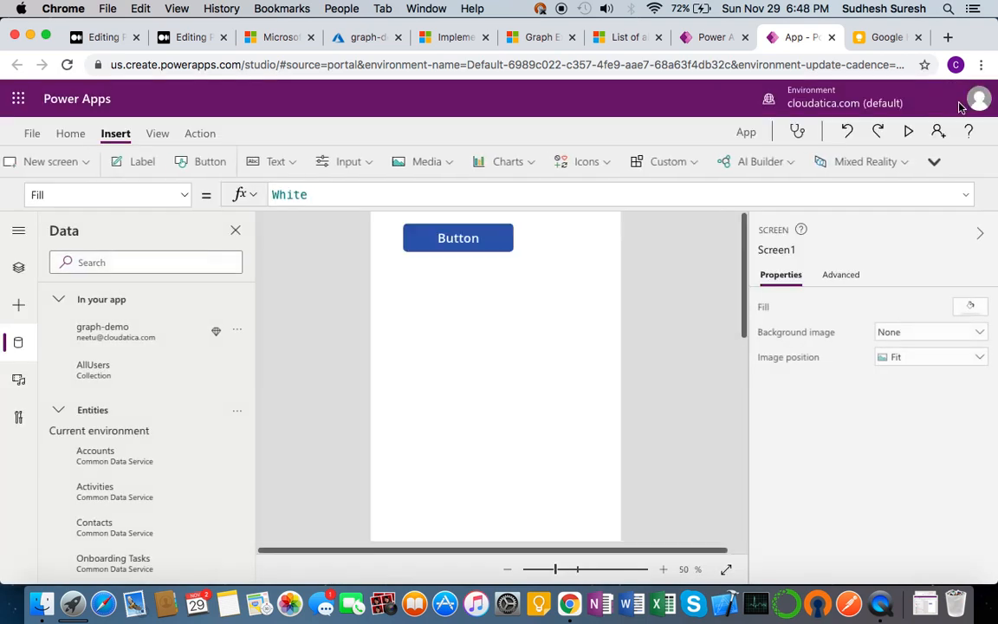
# Step: Check Button1's OnSelect formula and examine the AllUsers collection's preview, then return to the canvas
pyautogui.click(617, 394)
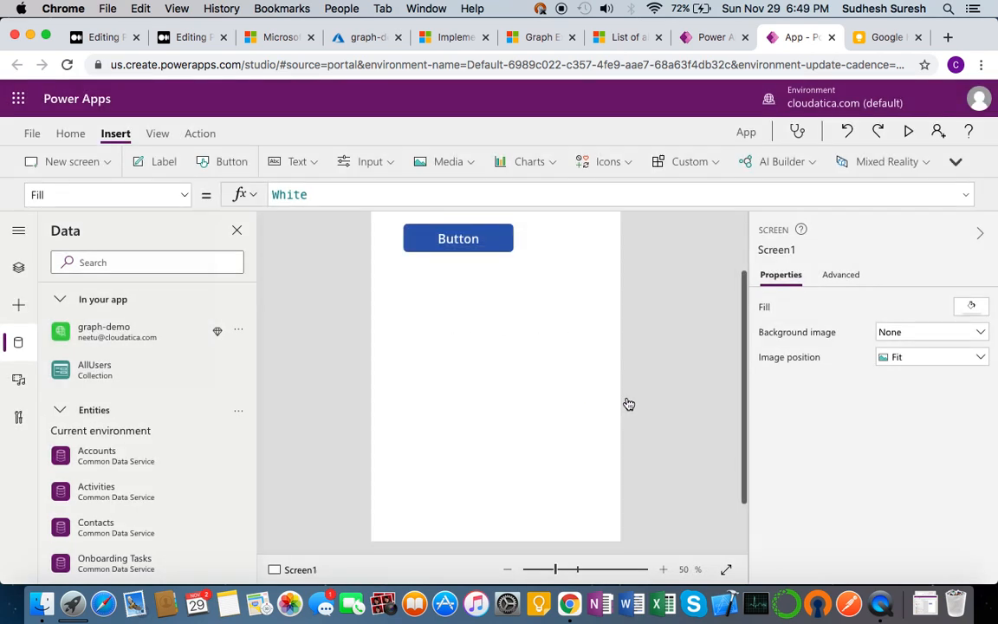
pyautogui.scroll(2, 497, 371)
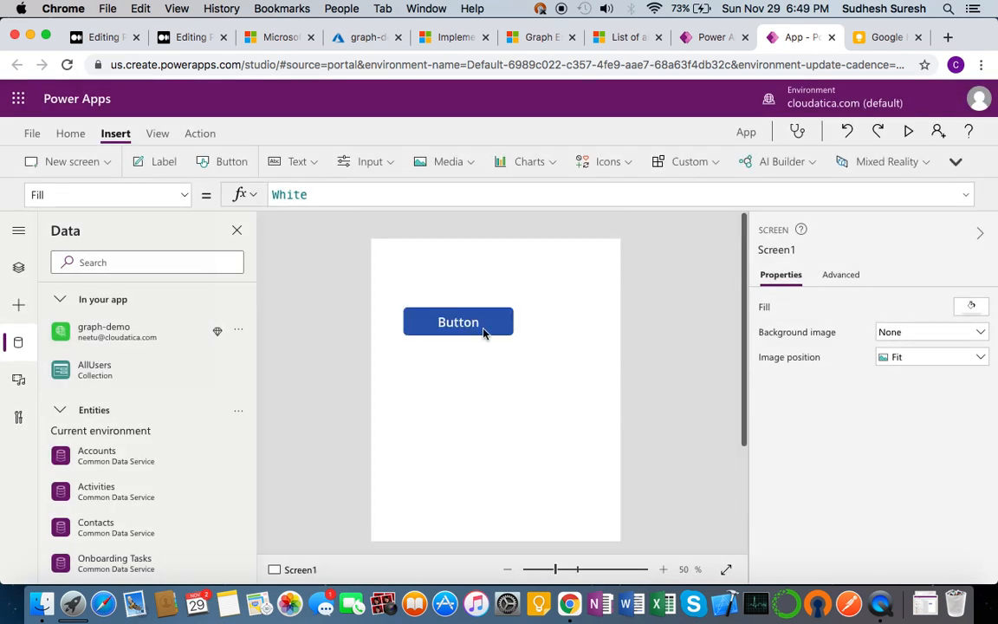
pyautogui.click(482, 326)
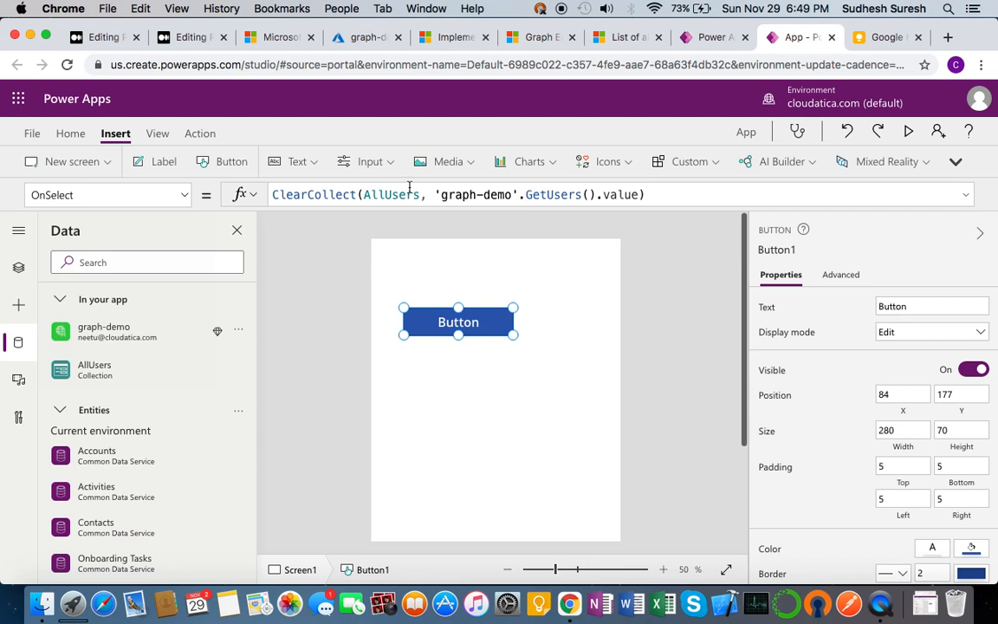
pyautogui.click(157, 135)
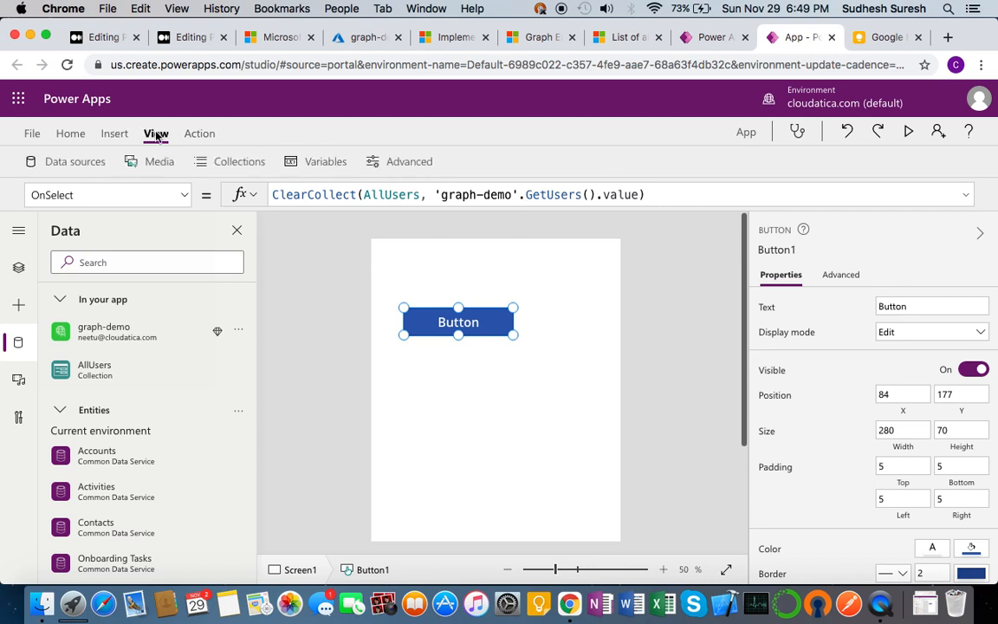
pyautogui.click(240, 168)
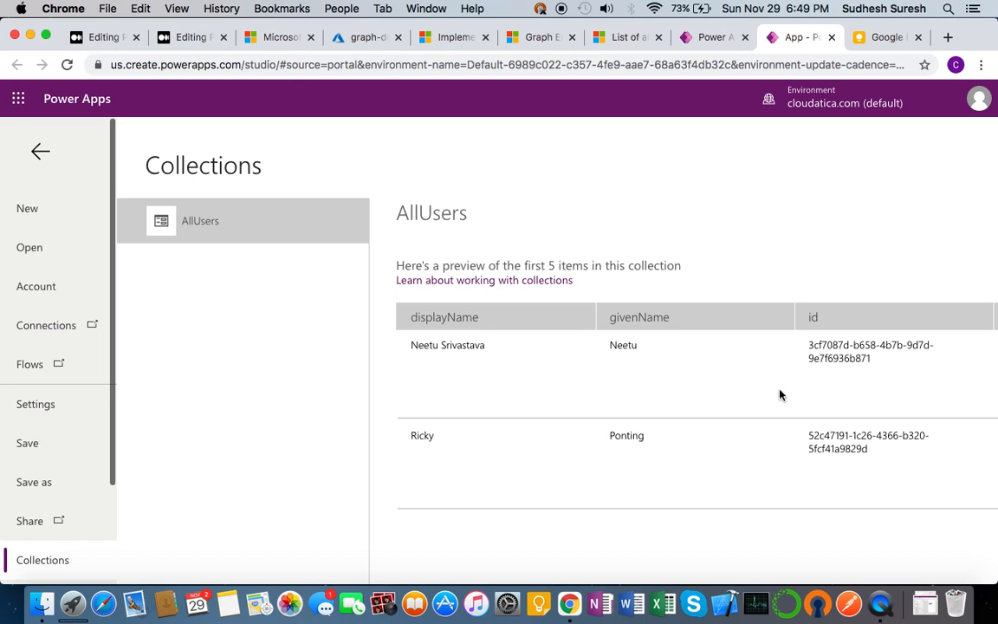
pyautogui.click(39, 150)
pyautogui.scroll(-1, 489, 323)
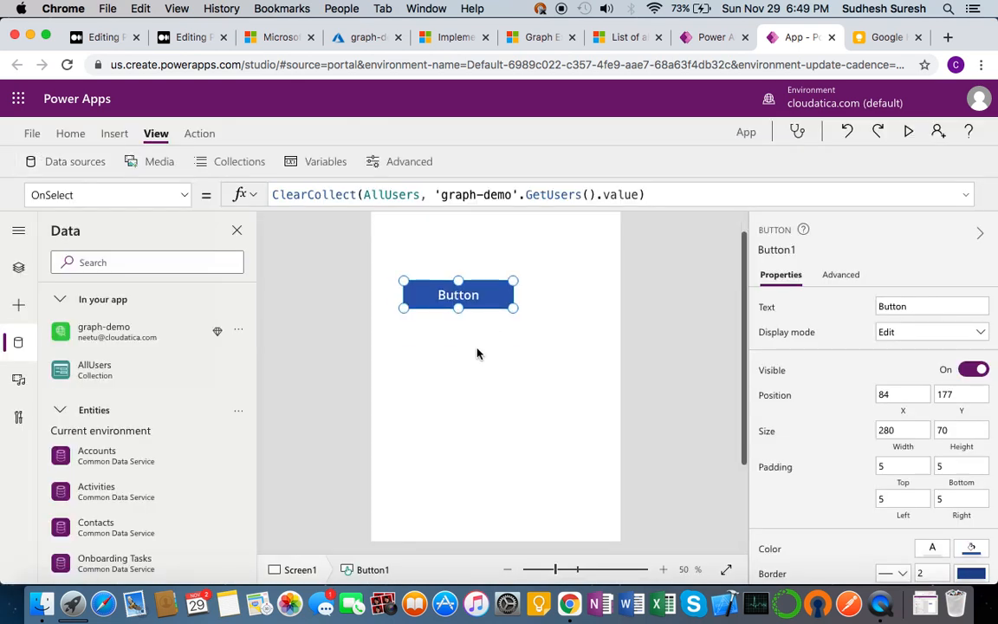
# Step: Deselect the button and switch to the Google Slides window "Using Graph API as a Custom Connector in Power Apps"
pyautogui.click(477, 352)
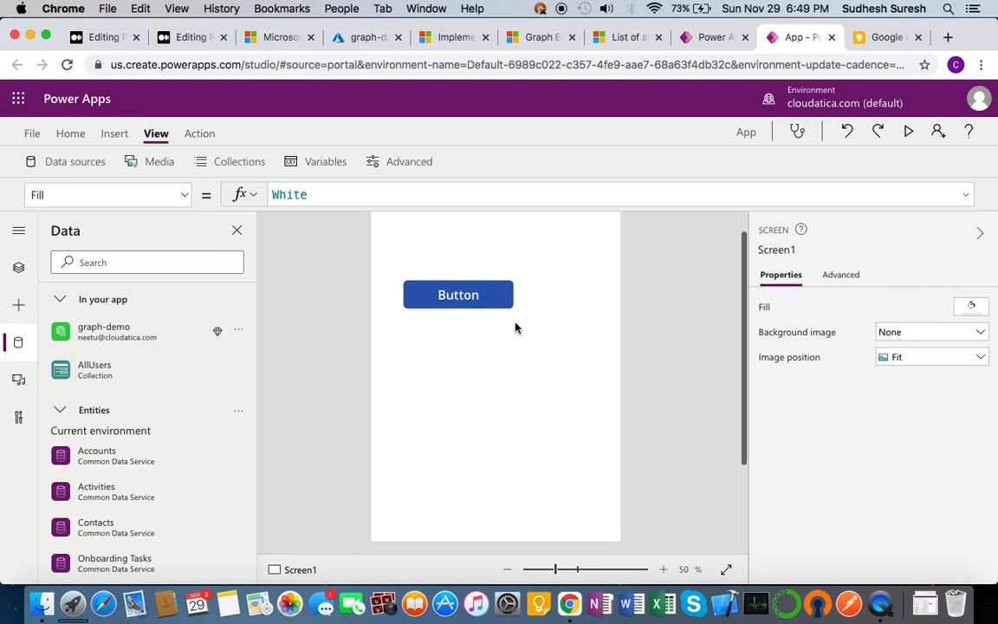
pyautogui.click(426, 9)
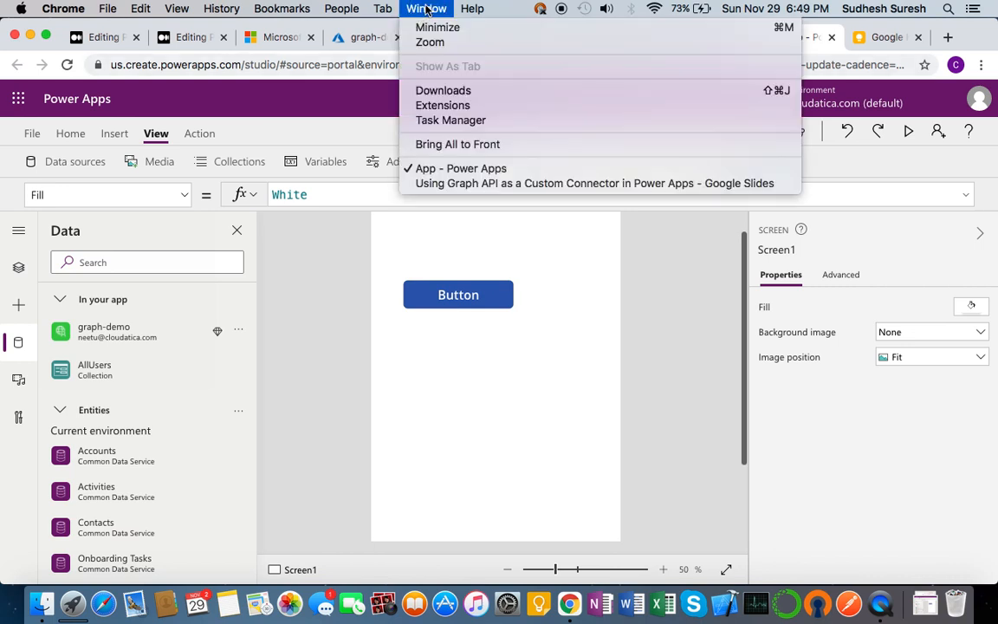
pyautogui.click(537, 183)
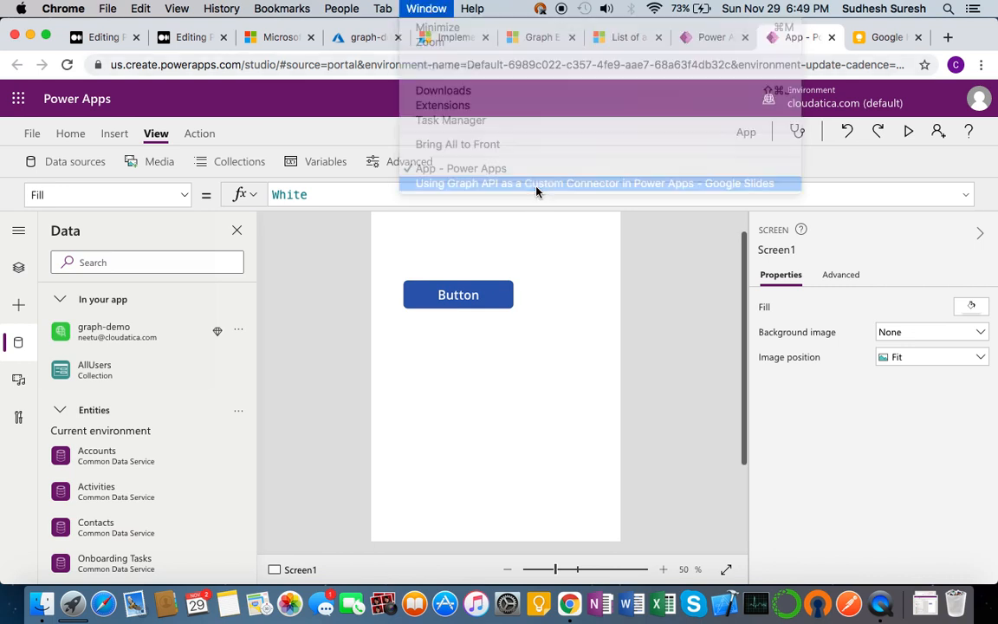